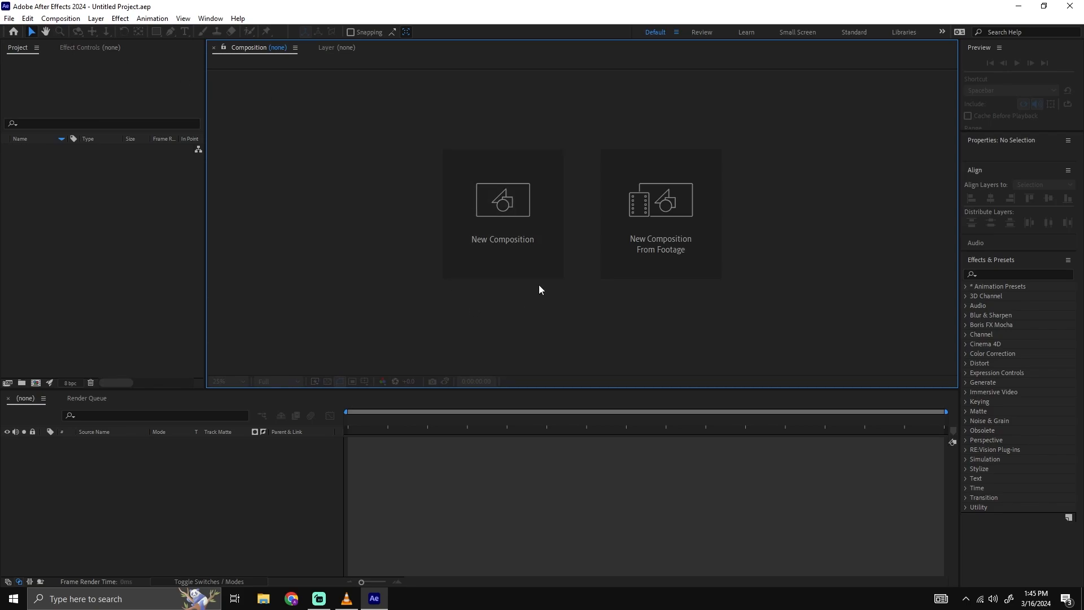
Create a new composition with the HD 1920x1080, 29.97 fps preset.
click(456, 218)
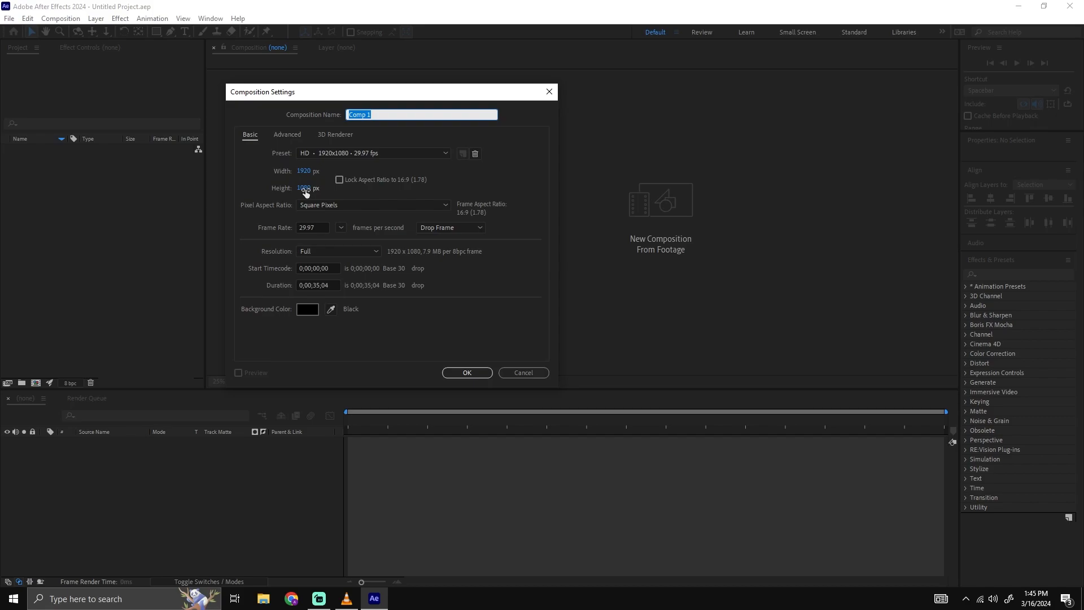
click(379, 155)
click(353, 204)
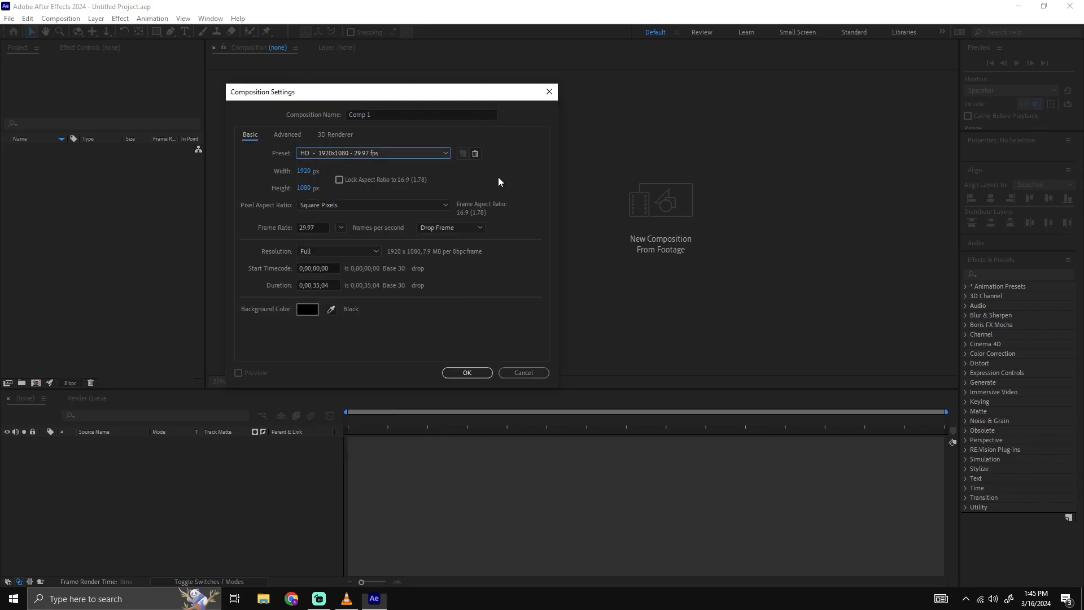
click(479, 375)
scroll(593, 218, up, 3)
scroll(541, 139, down, 3)
scroll(559, 214, up, 2)
click(580, 219)
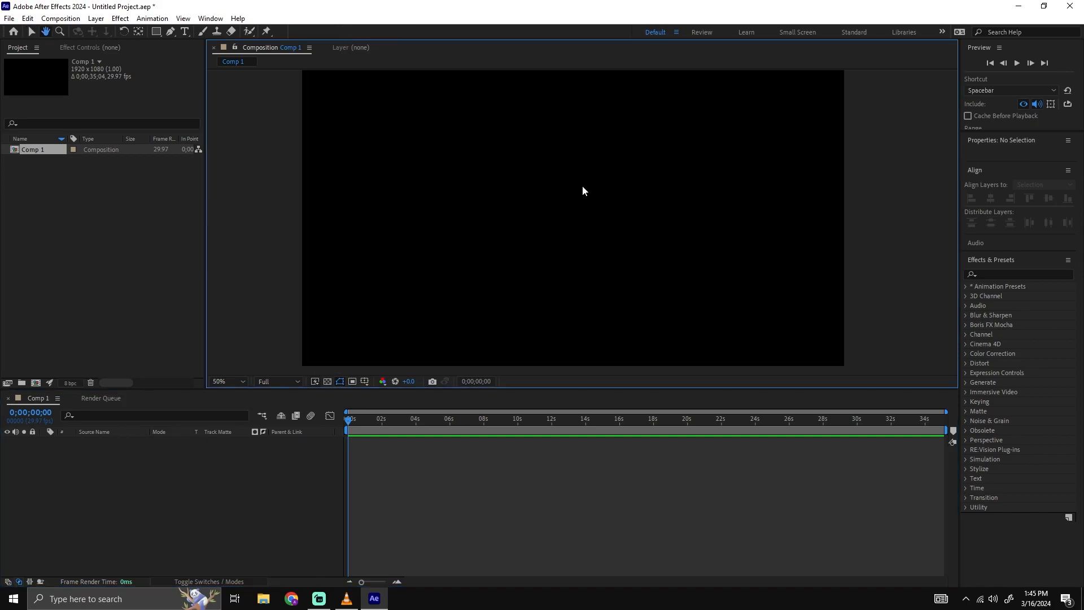
Add a red solid layer covering the full 1920 x 1080 px composition.
click(157, 464)
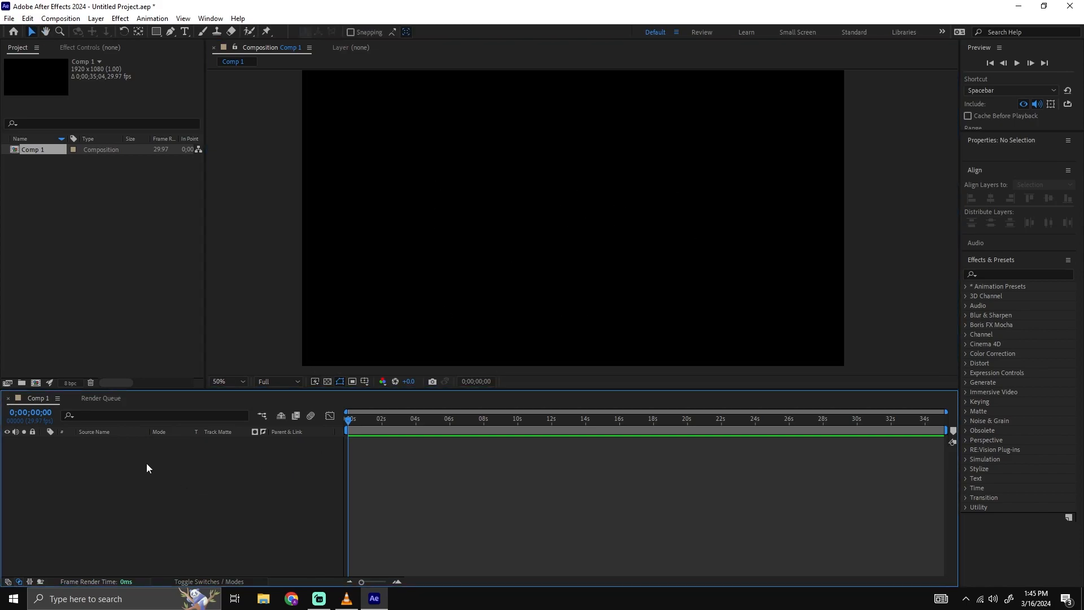
right_click(397, 199)
right_click(273, 202)
right_click(558, 173)
right_click(475, 211)
mouse_move(523, 223)
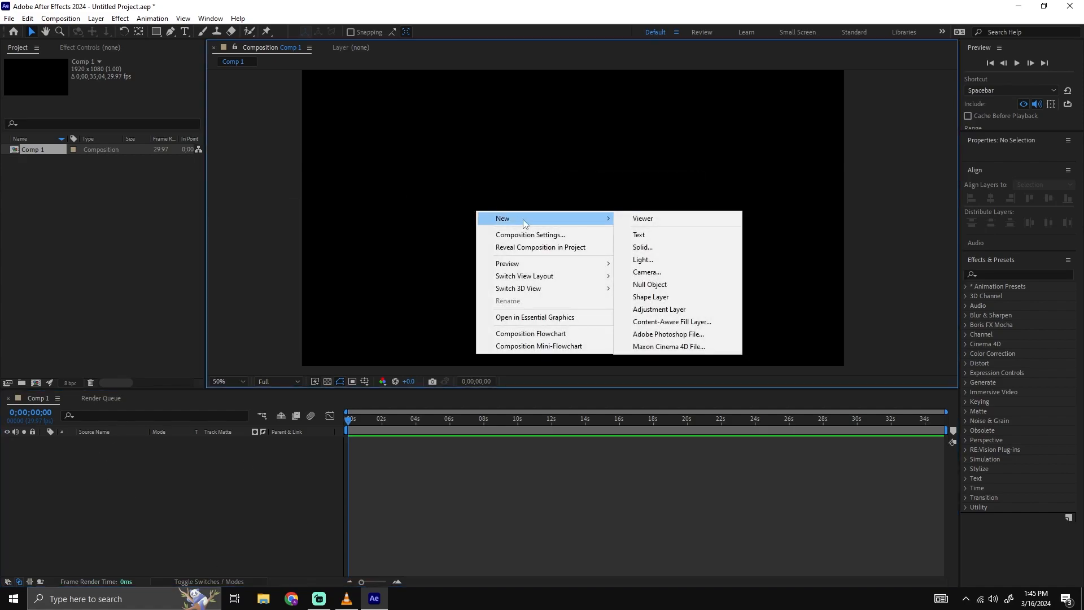
click(657, 247)
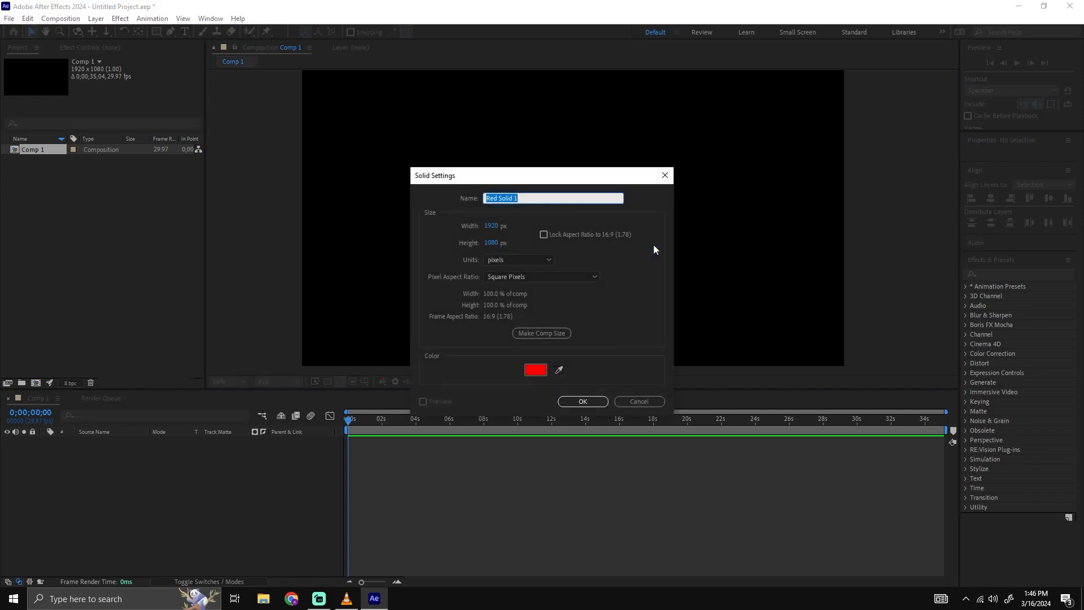
click(581, 402)
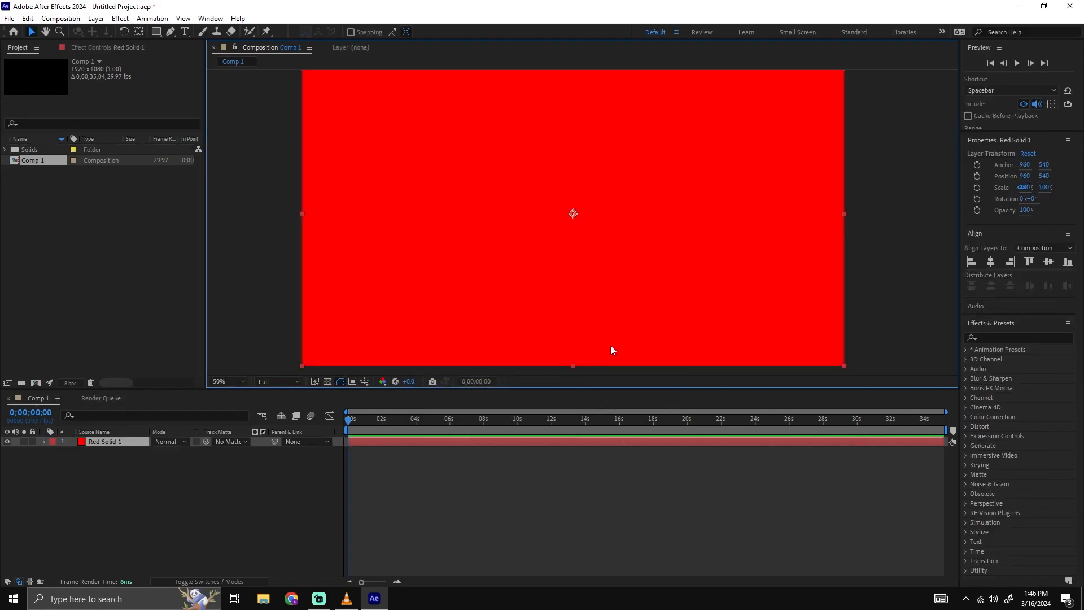
scroll(612, 345, up, 2)
drag(661, 332, 658, 328)
scroll(659, 329, down, 2)
scroll(696, 317, up, 2)
Search the effects for "gradient" and apply Gradient Ramp to the red solid.
click(982, 329)
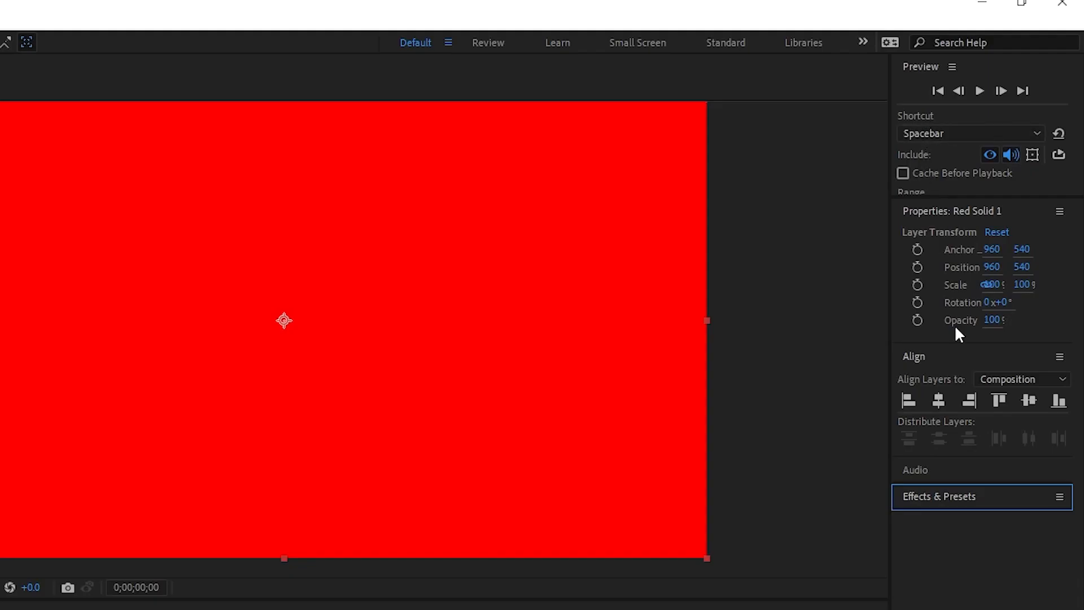
click(916, 99)
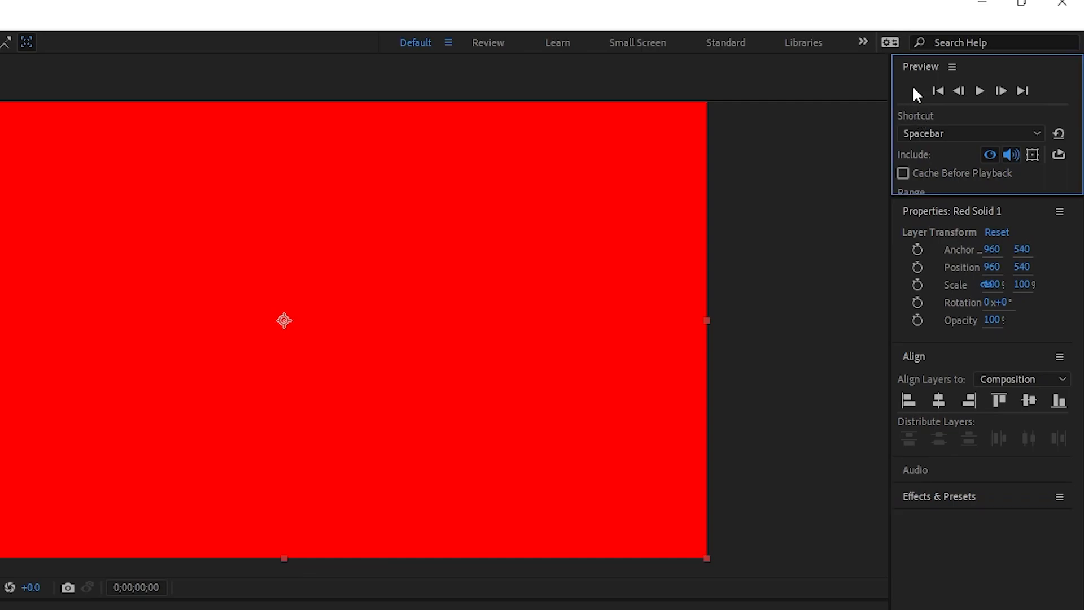
click(914, 360)
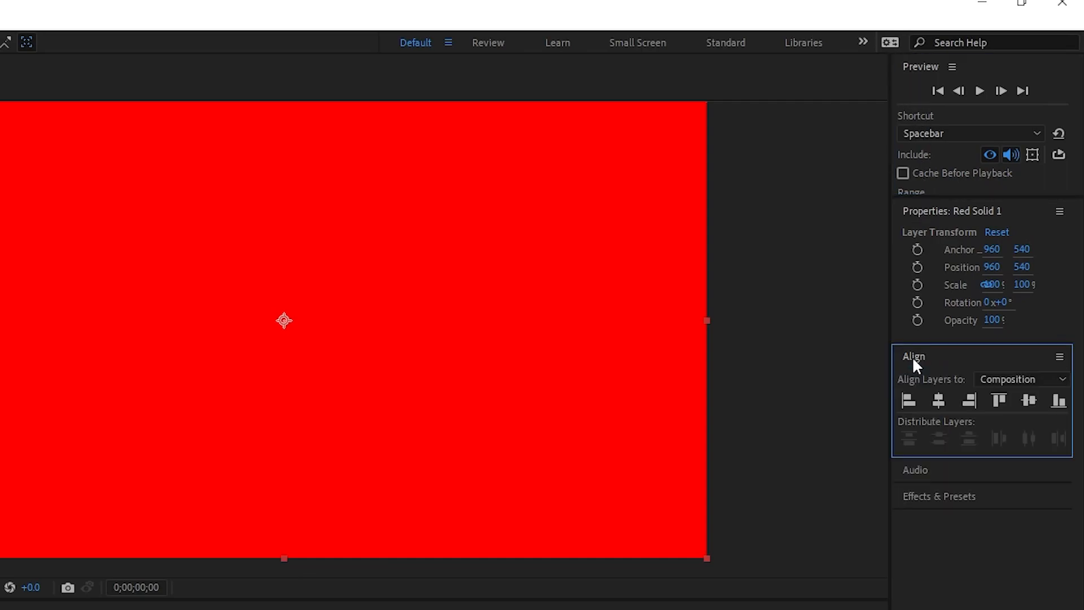
click(916, 362)
click(927, 411)
click(956, 430)
text(gradient)
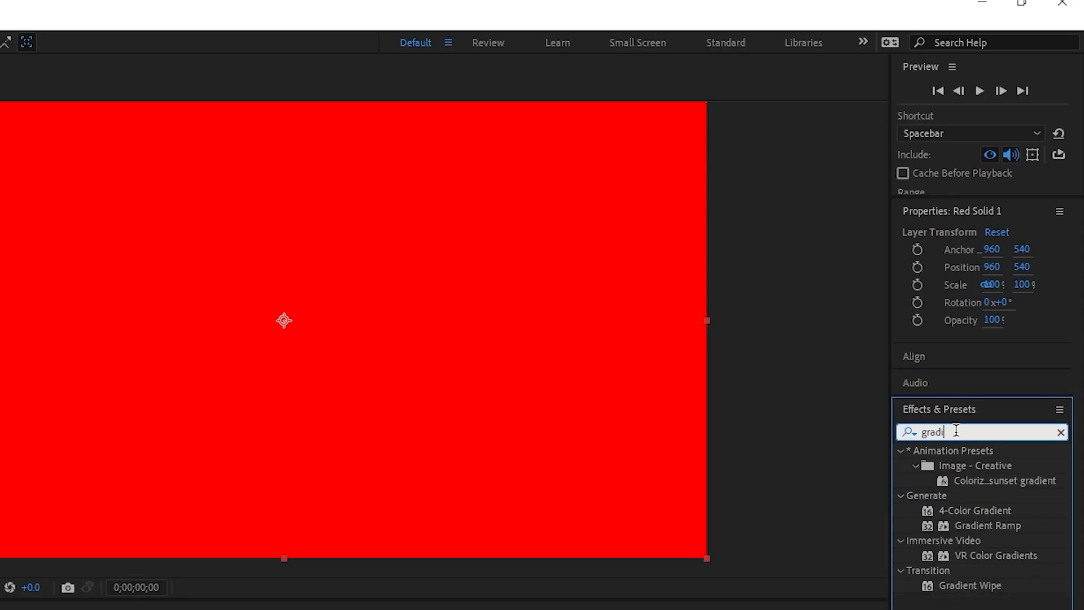
drag(997, 528, 135, 445)
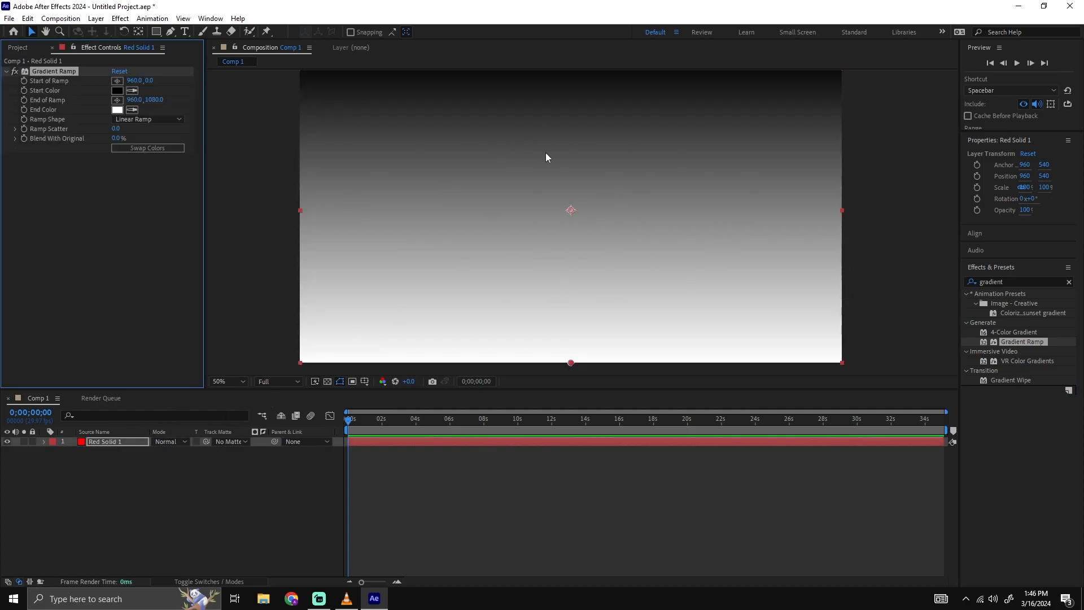
Set the Gradient Ramp's start color to dark red 811010.
click(117, 90)
mouse_move(825, 250)
mouse_down()
mouse_move(841, 232)
mouse_move(807, 266)
mouse_move(841, 274)
mouse_move(836, 290)
mouse_move(808, 298)
mouse_move(827, 300)
mouse_up()
click(891, 363)
key(ctrl+c)
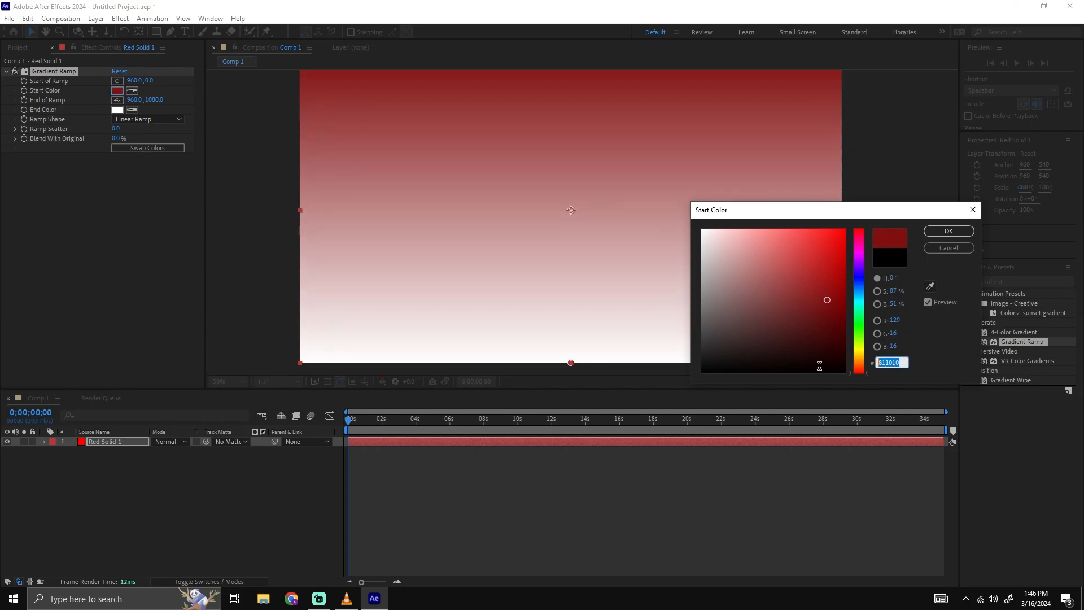
click(949, 232)
Set the Gradient Ramp's end color to a lighter, less saturated shade of the same red.
click(117, 110)
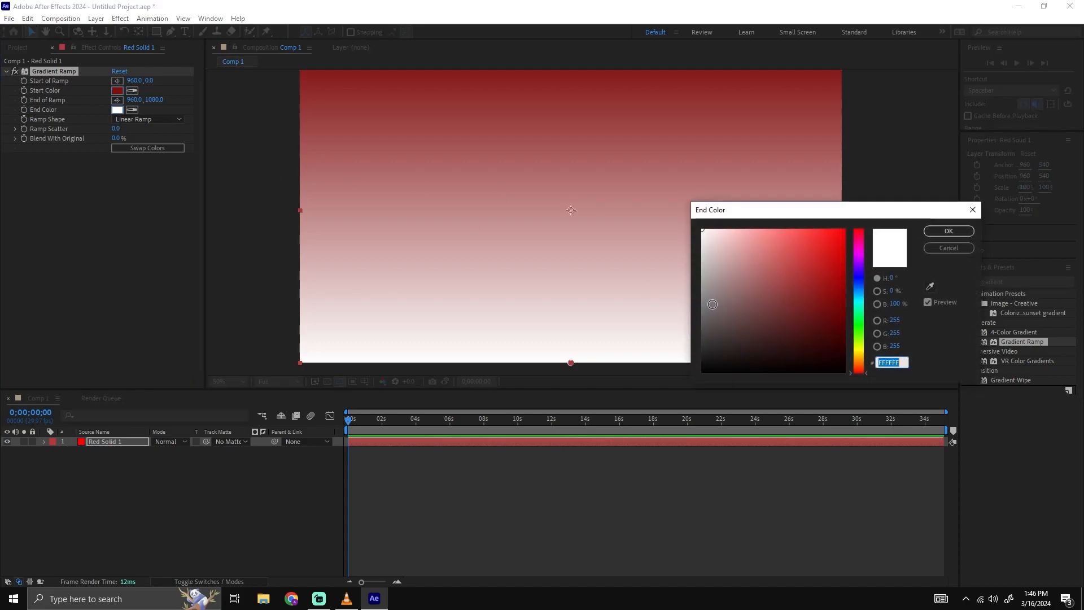
key(ctrl+v)
mouse_move(830, 297)
mouse_down()
mouse_move(811, 279)
mouse_move(779, 281)
mouse_move(792, 281)
mouse_up()
click(949, 231)
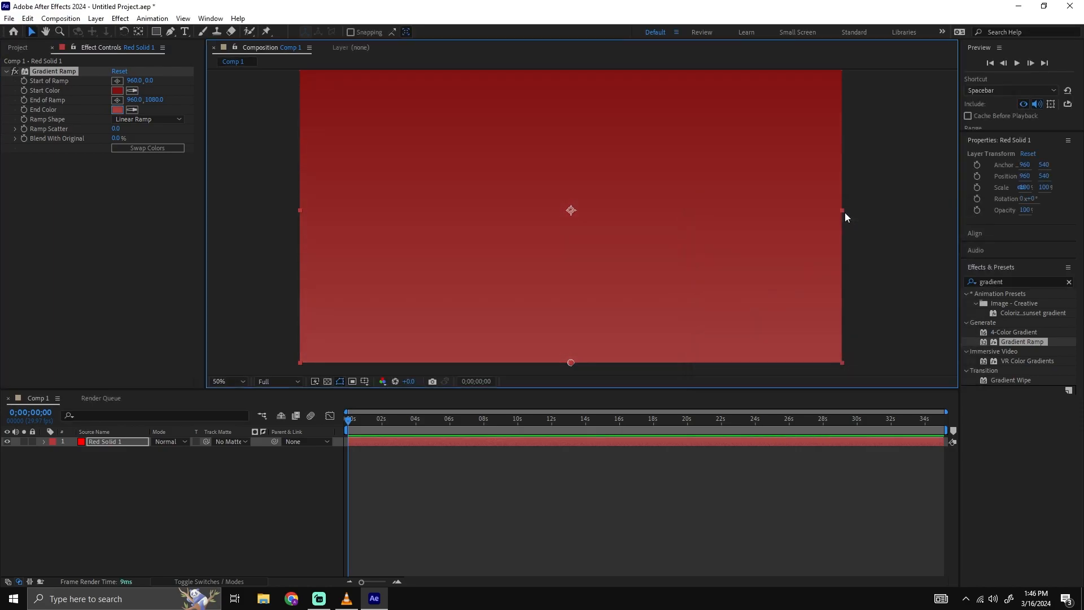
key(alt+Tab)
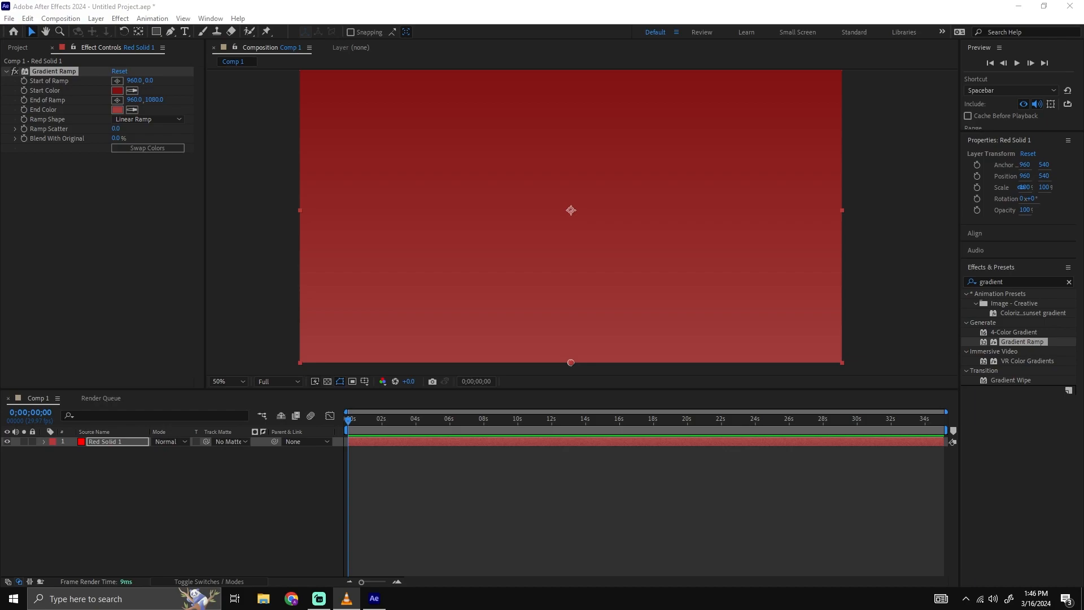
click(626, 228)
middle_click(636, 226)
Search the effects for "vign" and apply CC Vignette to the red solid.
drag(1037, 281, 916, 275)
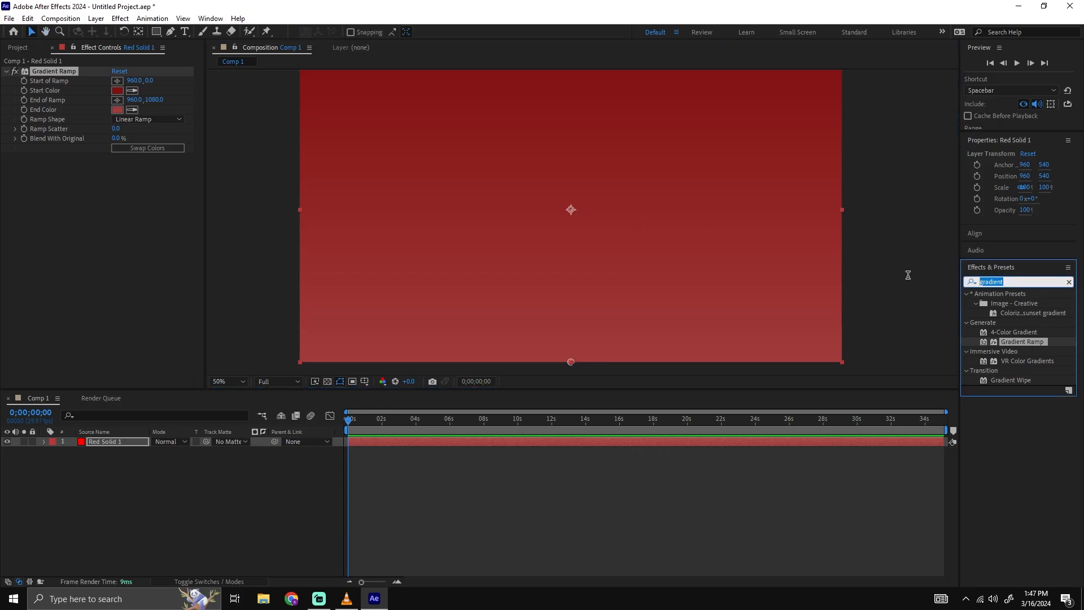
text(vign)
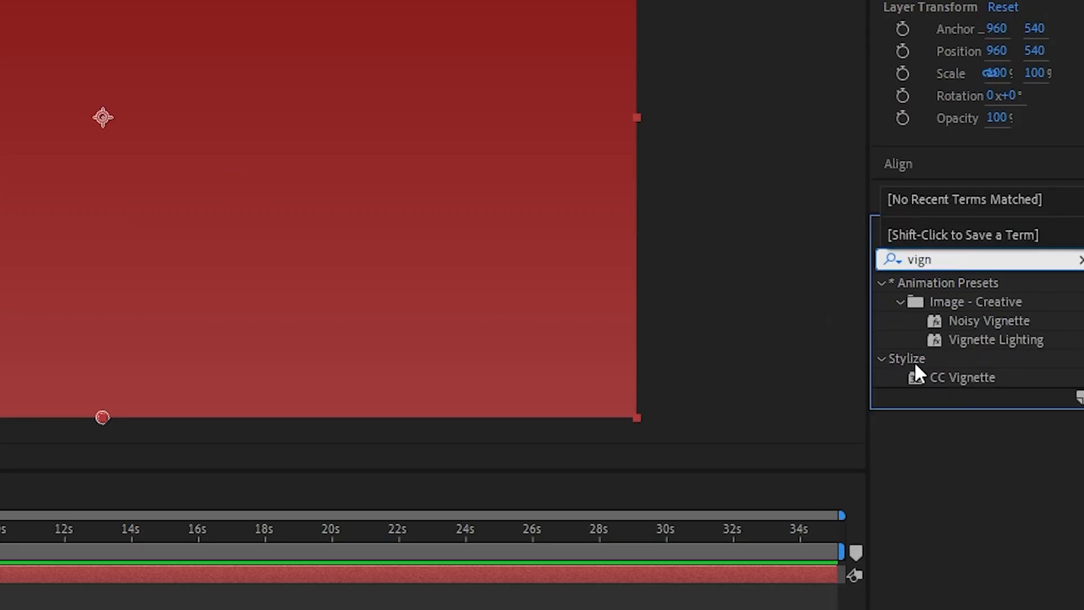
drag(971, 376, 114, 444)
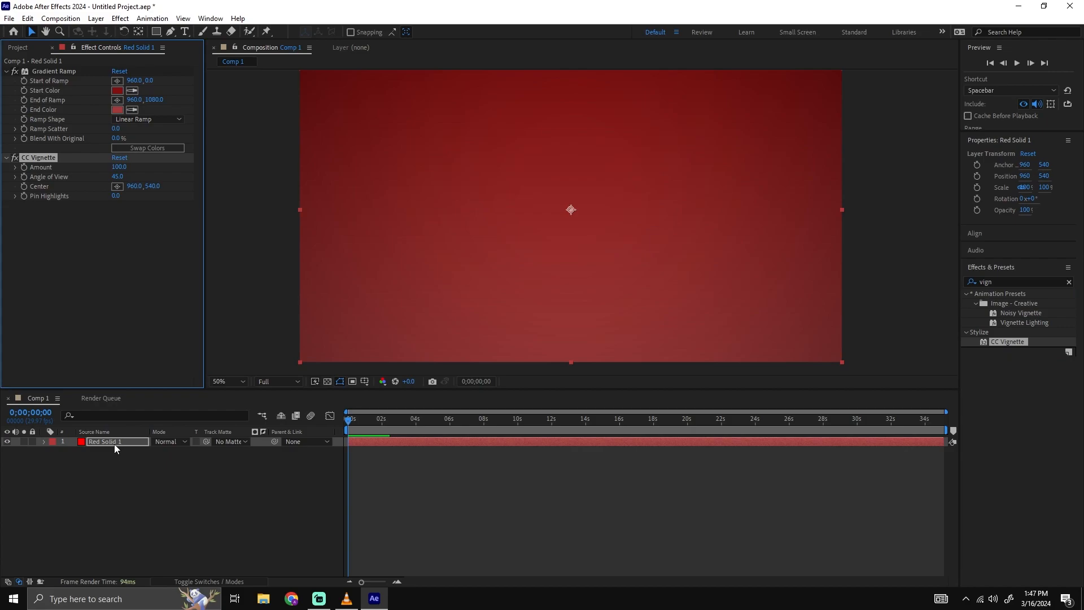
Raise the CC Vignette's Amount to 198 on the red solid.
scroll(355, 190, down, 2)
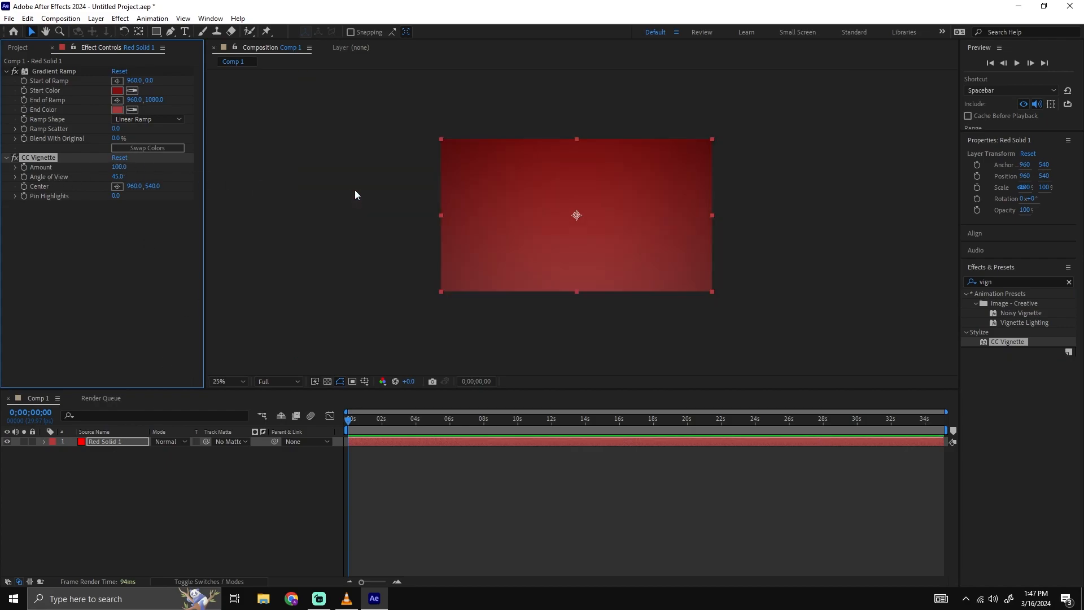
drag(119, 167, 175, 166)
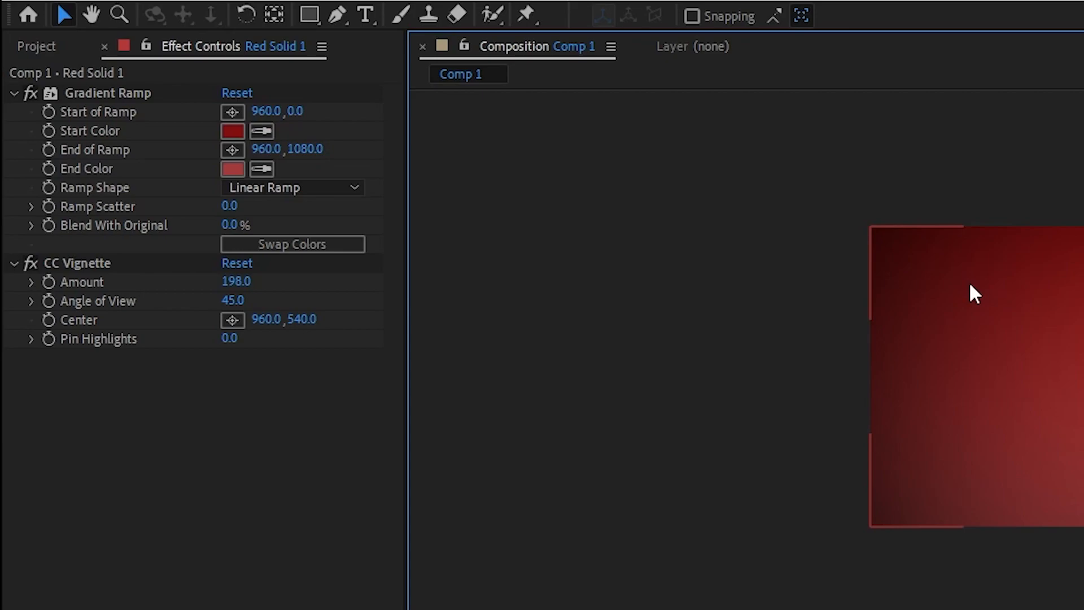
scroll(970, 285, up, 3)
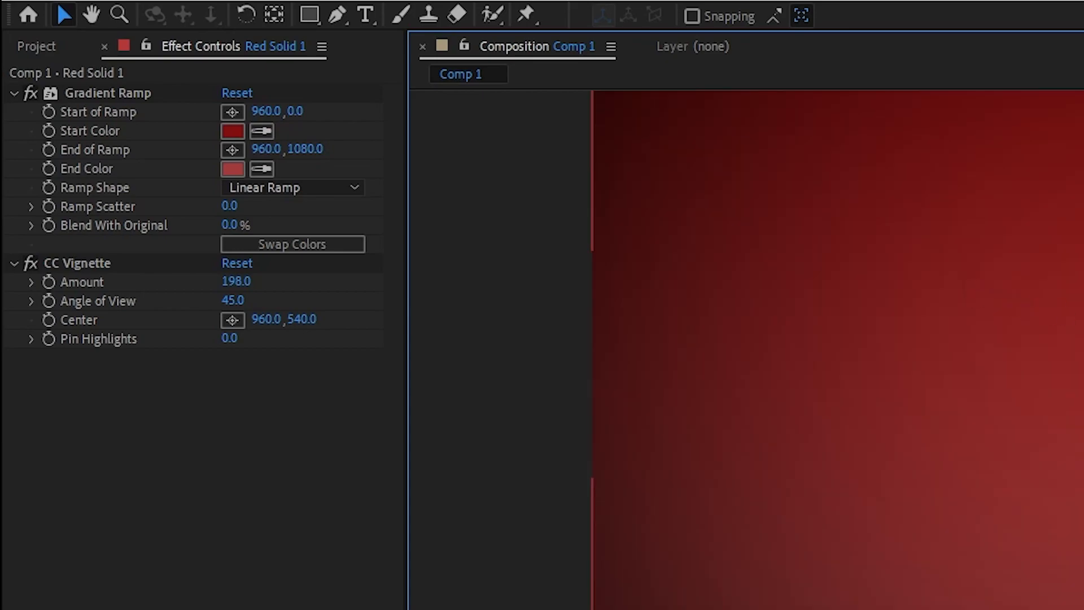
Adjust the CC Vignette's Angle of View to 49.9.
drag(233, 300, 308, 309)
scroll(919, 322, down, 3)
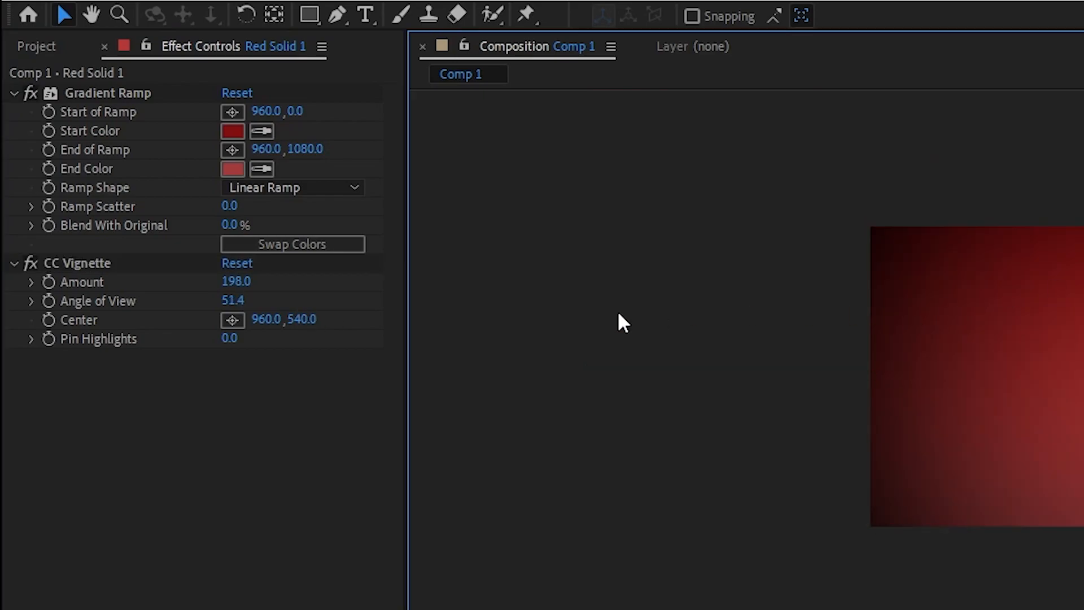
mouse_move(232, 302)
mouse_down()
mouse_move(204, 305)
mouse_move(220, 304)
mouse_up()
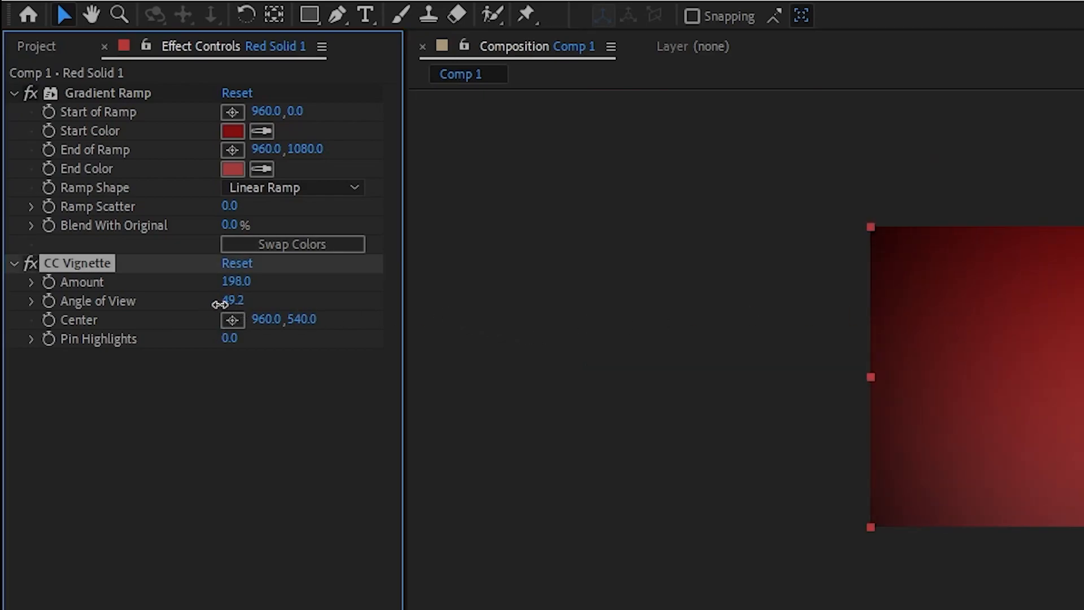
scroll(821, 314, up, 3)
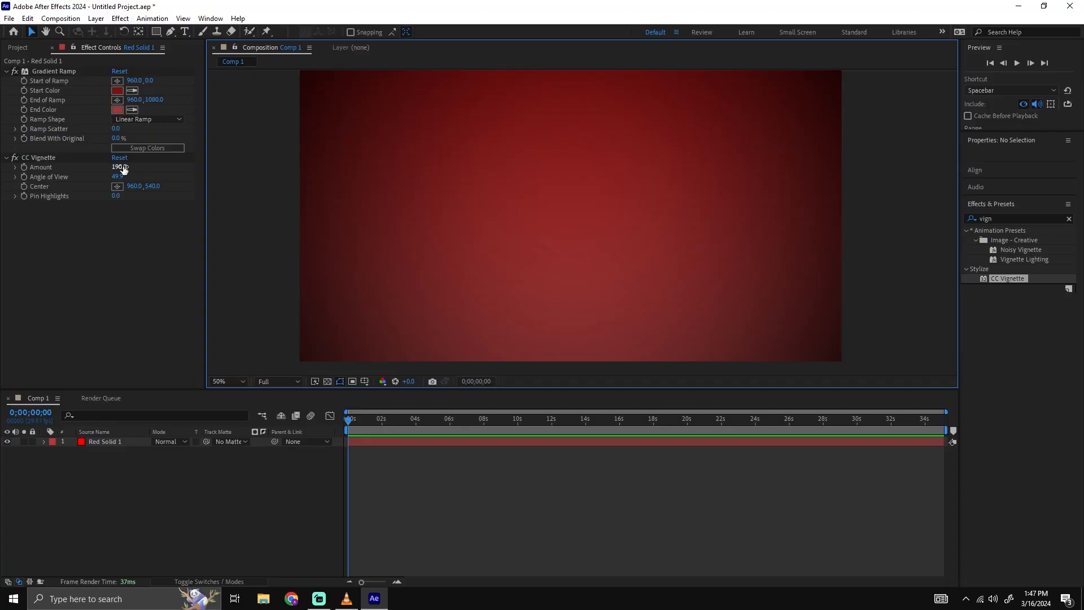
scroll(656, 192, down, 2)
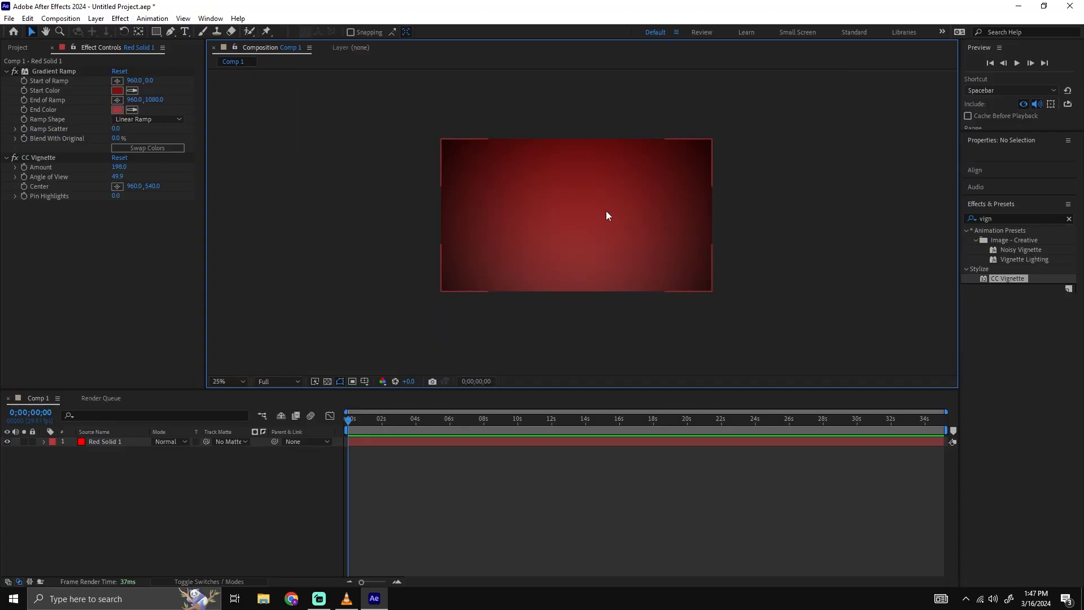
scroll(604, 210, up, 2)
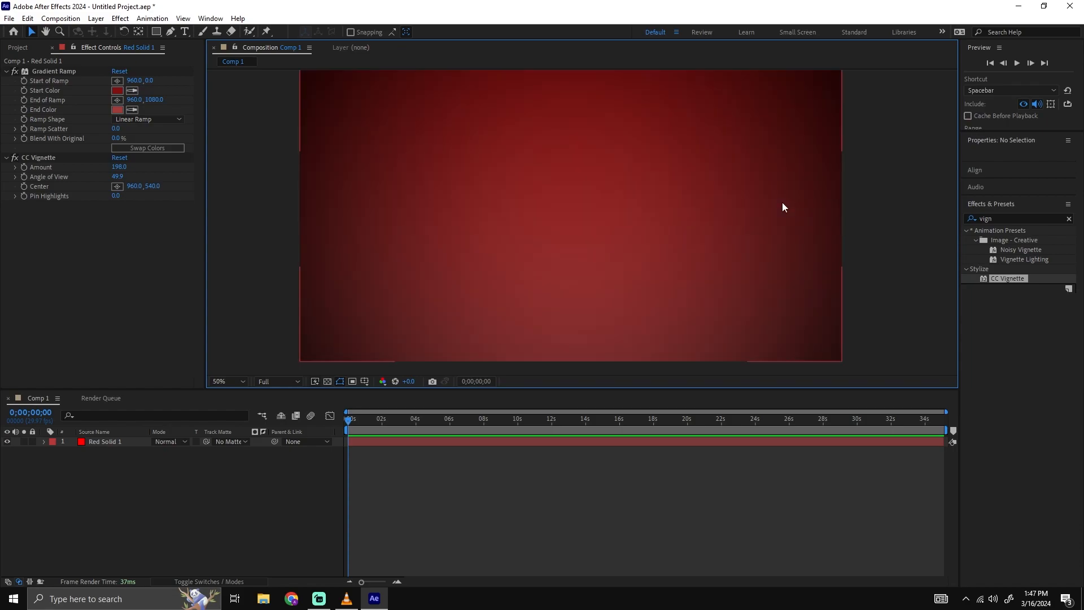
click(692, 290)
click(877, 278)
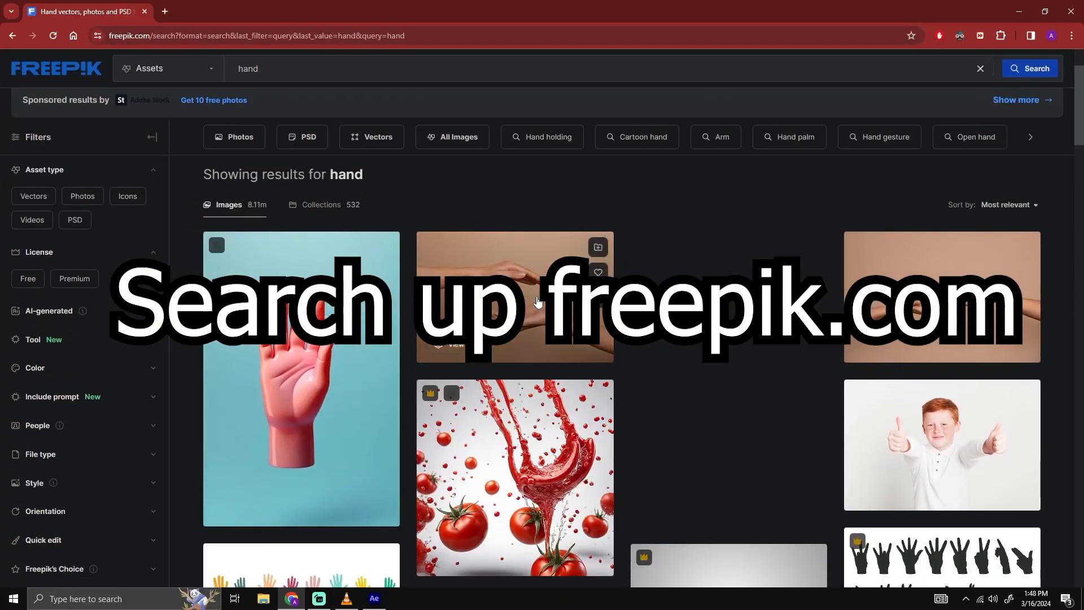
Look through the Freepik results for "hand" for a suitable hand picture, then return to After Effects.
scroll(589, 394, down, 2)
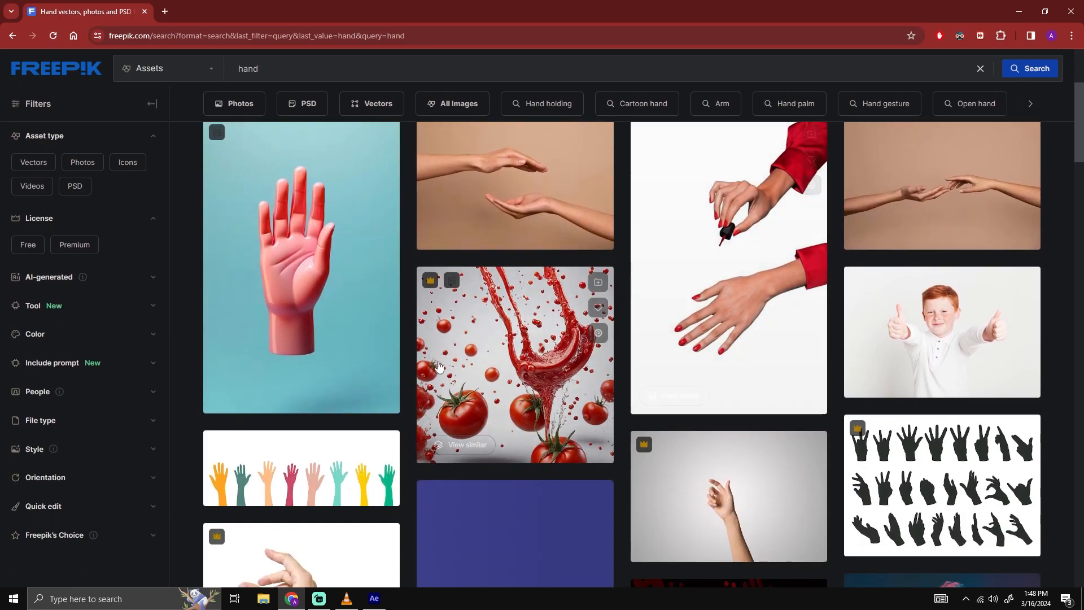
scroll(582, 389, down, 2)
scroll(461, 400, down, 4)
scroll(469, 398, down, 5)
scroll(475, 401, down, 8)
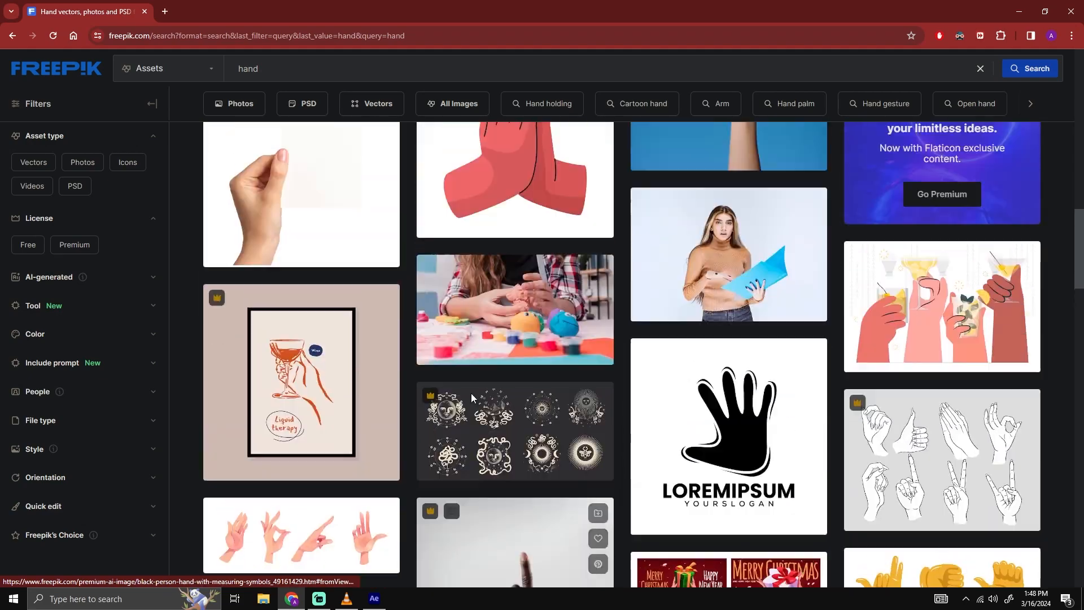
scroll(476, 402, down, 4)
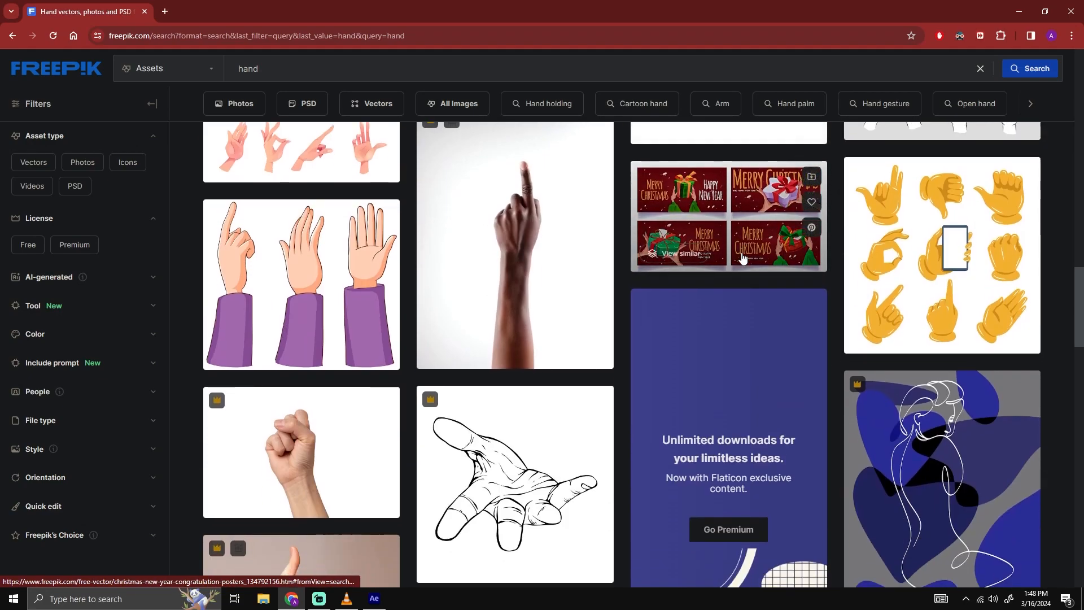
scroll(364, 283, down, 3)
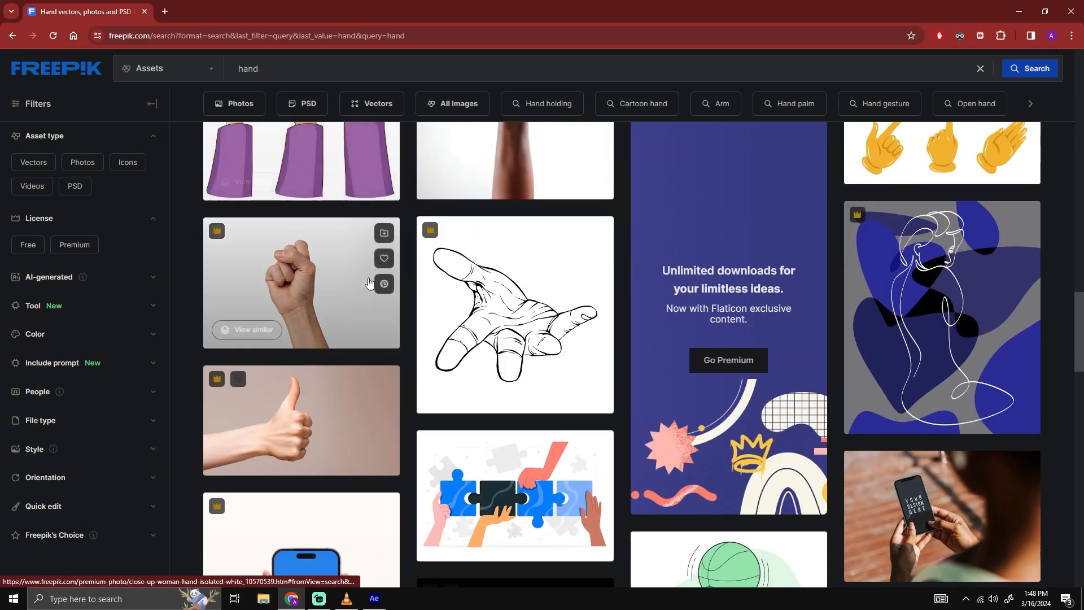
click(1019, 11)
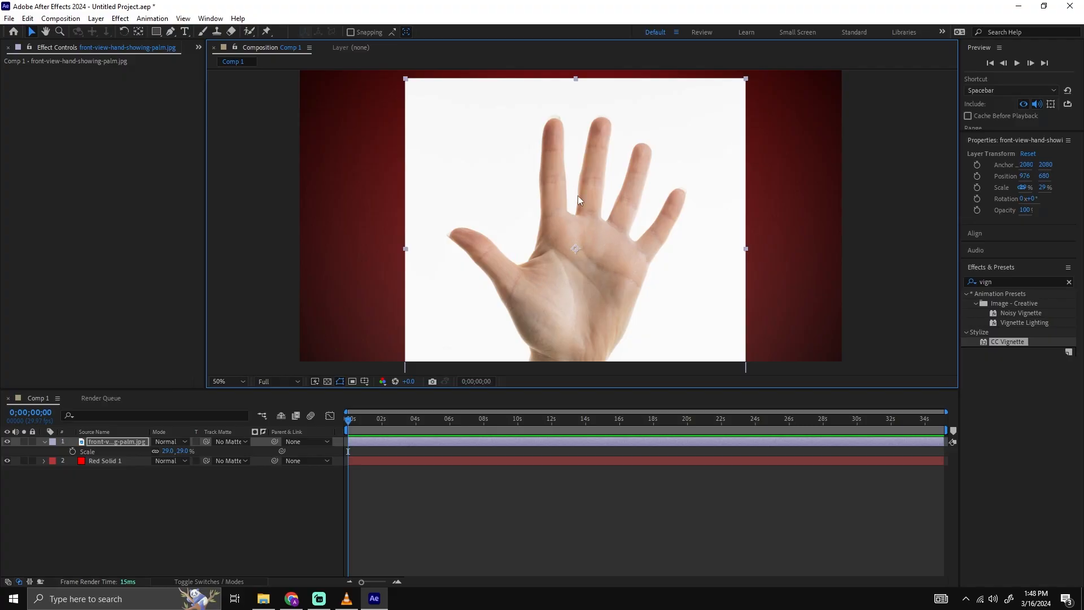
Reposition the hand photo to about 934, 658 and apply the Color Key effect to its layer.
mouse_move(591, 247)
mouse_down()
mouse_move(582, 217)
mouse_move(579, 241)
mouse_up()
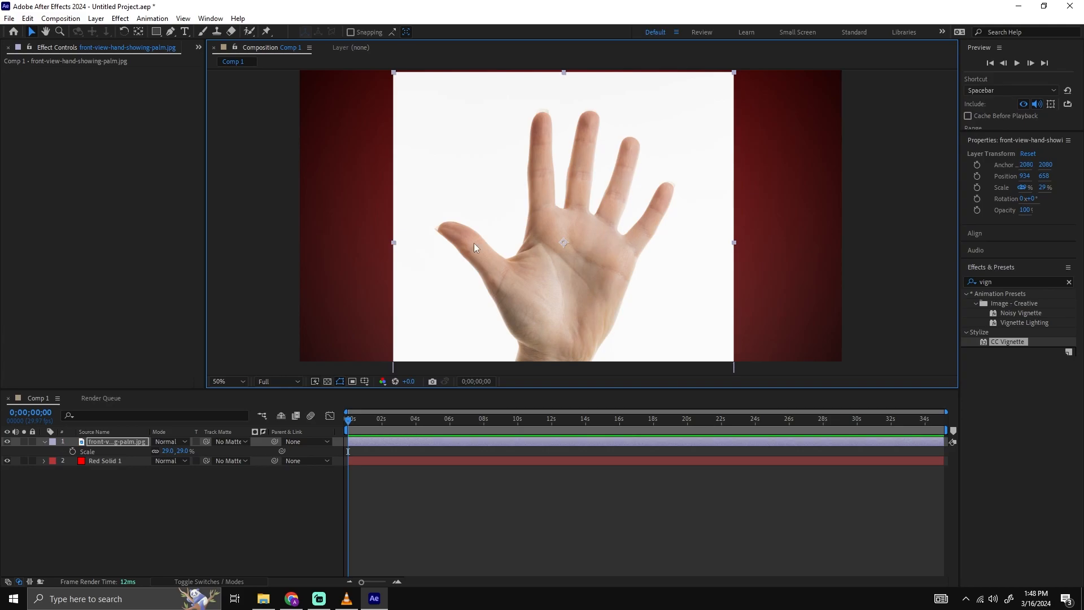
click(1016, 280)
text(c)
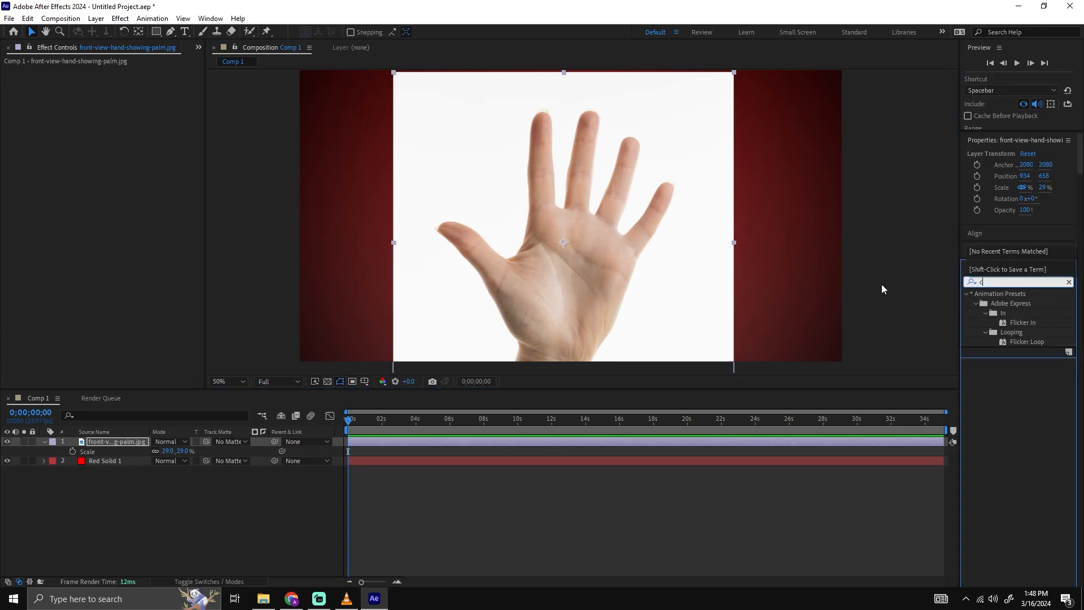
text(olor key)
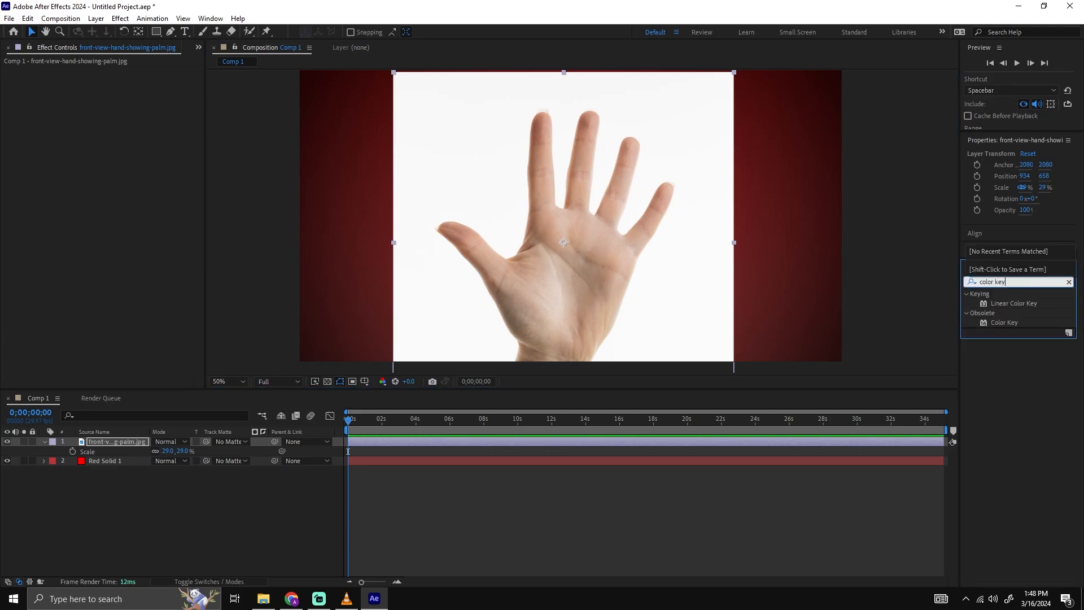
drag(1010, 326, 120, 440)
Sample the photo's white background as the key color, raise Color Tolerance to 51 and inspect the finger edges.
click(133, 80)
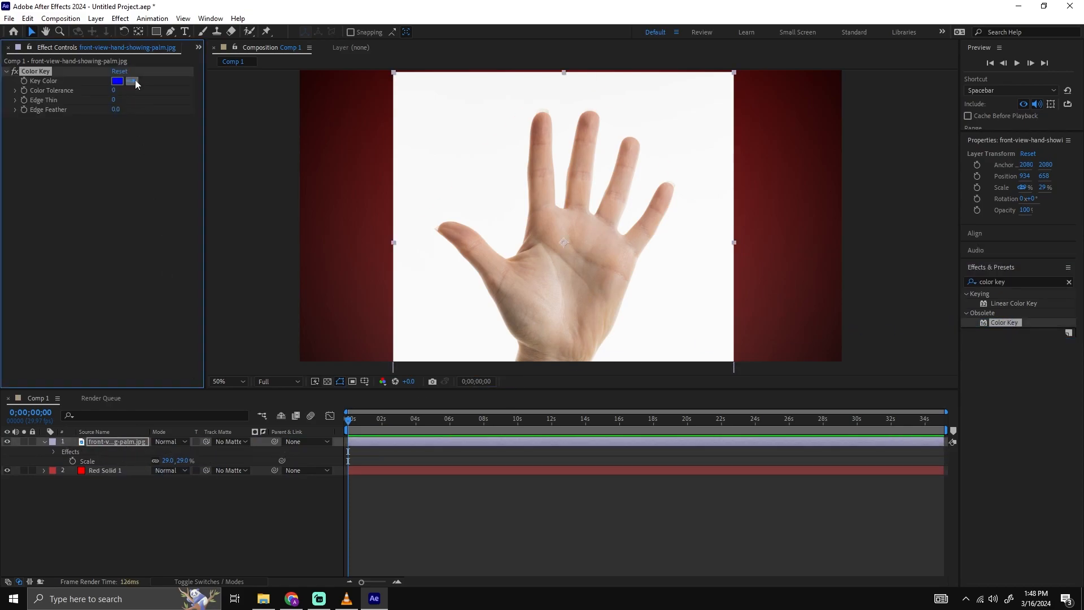
click(469, 137)
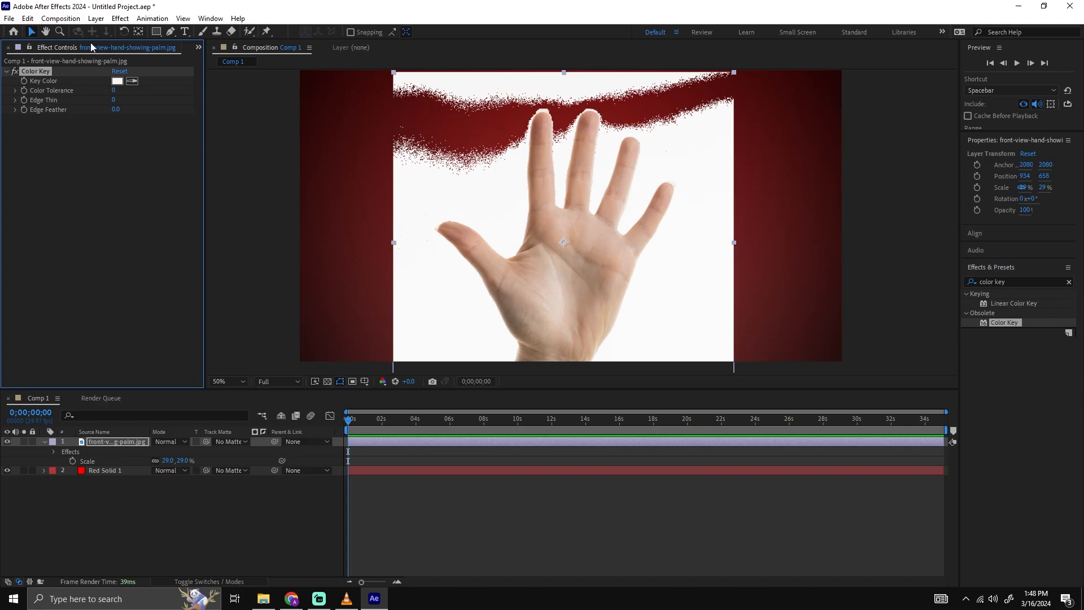
drag(114, 91, 137, 87)
click(282, 520)
scroll(531, 273, up, 2)
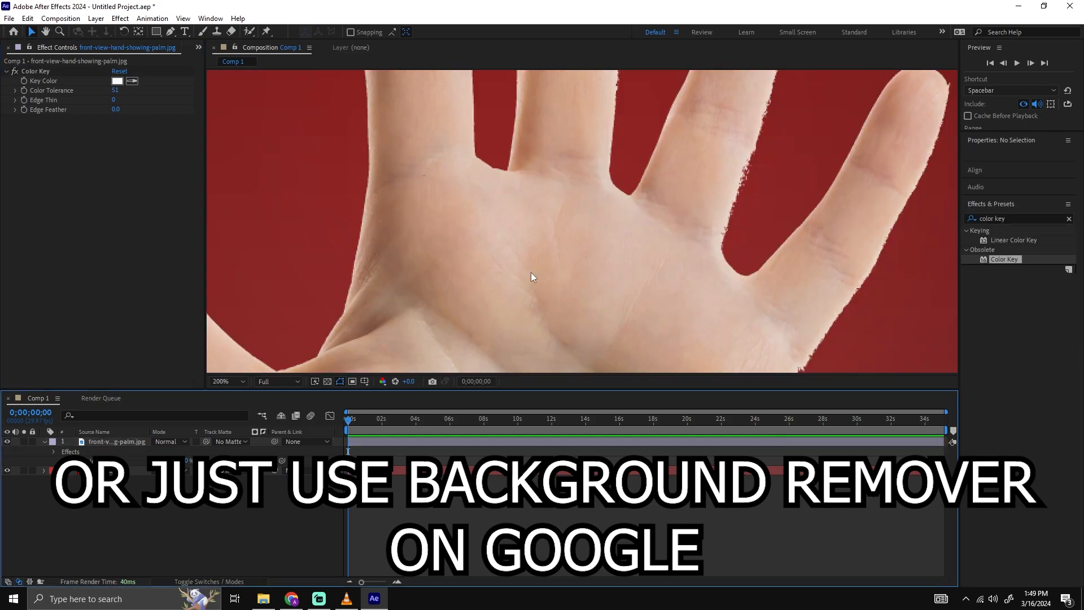
key(space)
drag(747, 275, 464, 147)
drag(430, 227, 396, 356)
drag(442, 148, 757, 218)
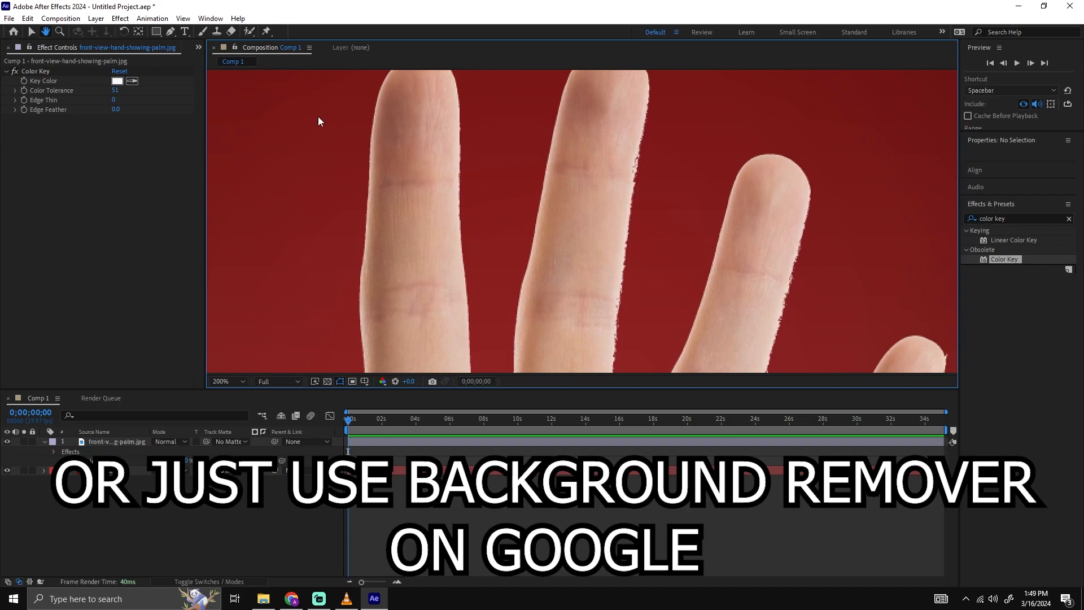
Refine the Color Key's Color Tolerance on the hand photo, trying 21 and settling on 49.
drag(116, 90, 95, 92)
scroll(570, 187, down, 4)
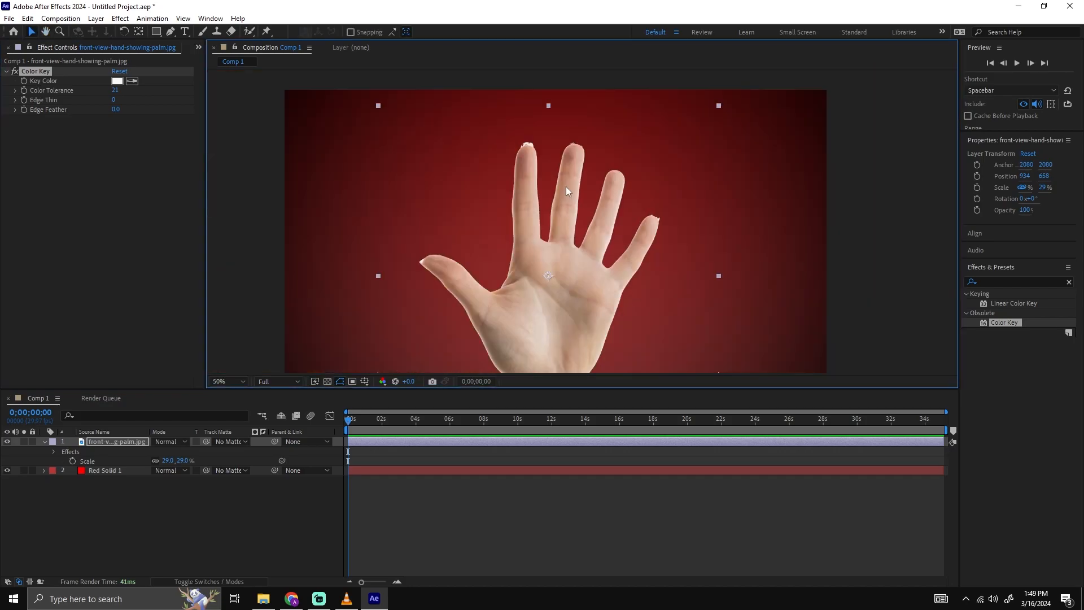
drag(114, 90, 133, 89)
scroll(644, 223, down, 2)
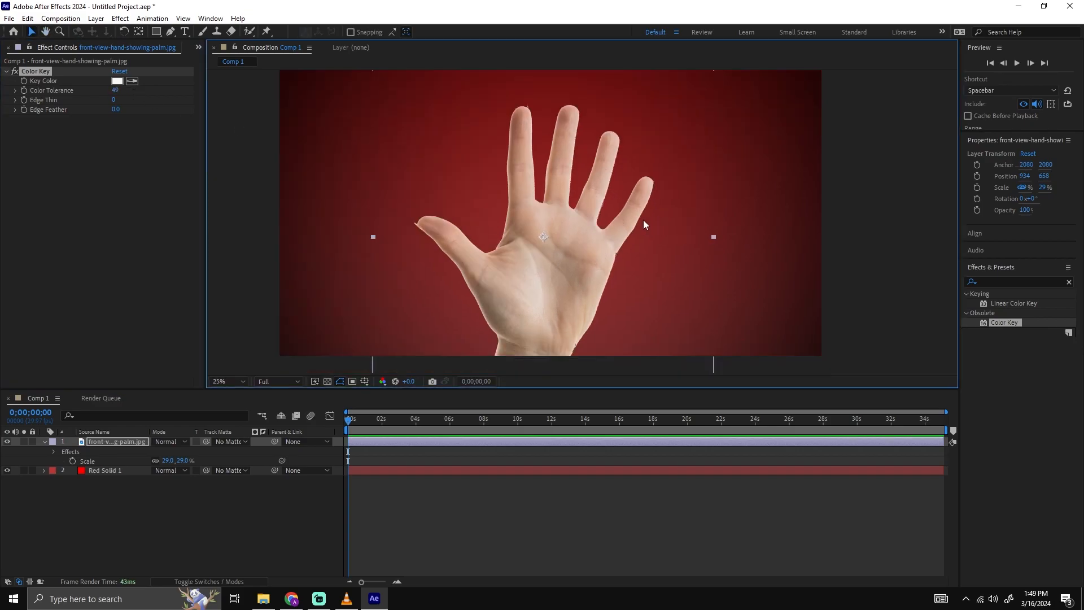
Move the hand photo down out of the composition frame, to a position of about 922, 1578.
drag(583, 232, 580, 187)
scroll(594, 277, up, 2)
scroll(552, 224, down, 2)
drag(544, 226, 554, 301)
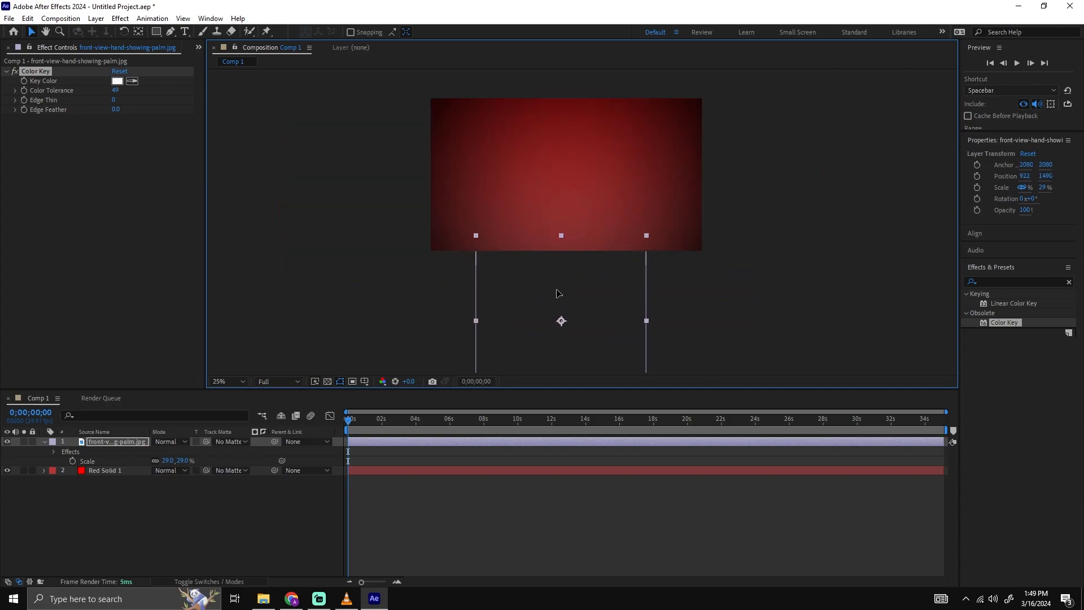
click(859, 240)
scroll(668, 242, up, 2)
Rename the hand photo's layer to "hand".
click(368, 443)
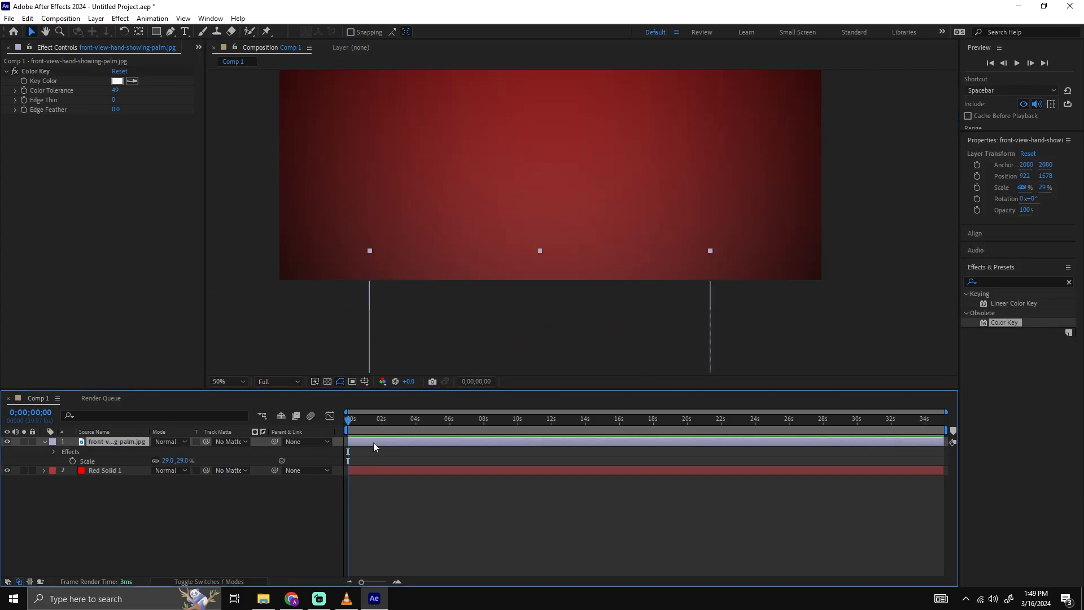
key(Return)
text(hand)
key(Return)
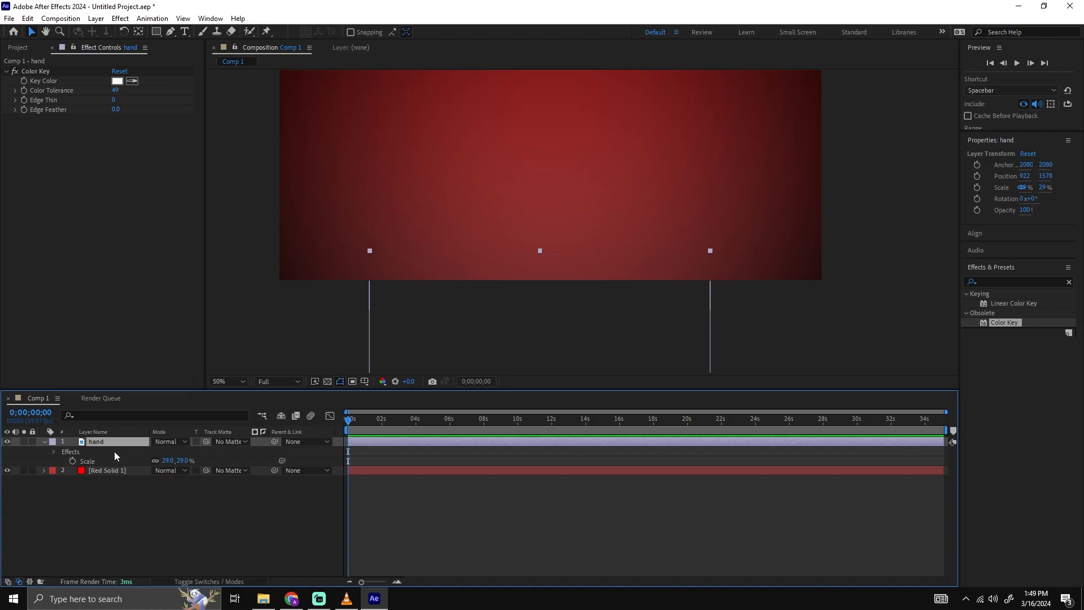
Keyframe the hand layer's Position at 0 seconds and at about 2 seconds.
key(p)
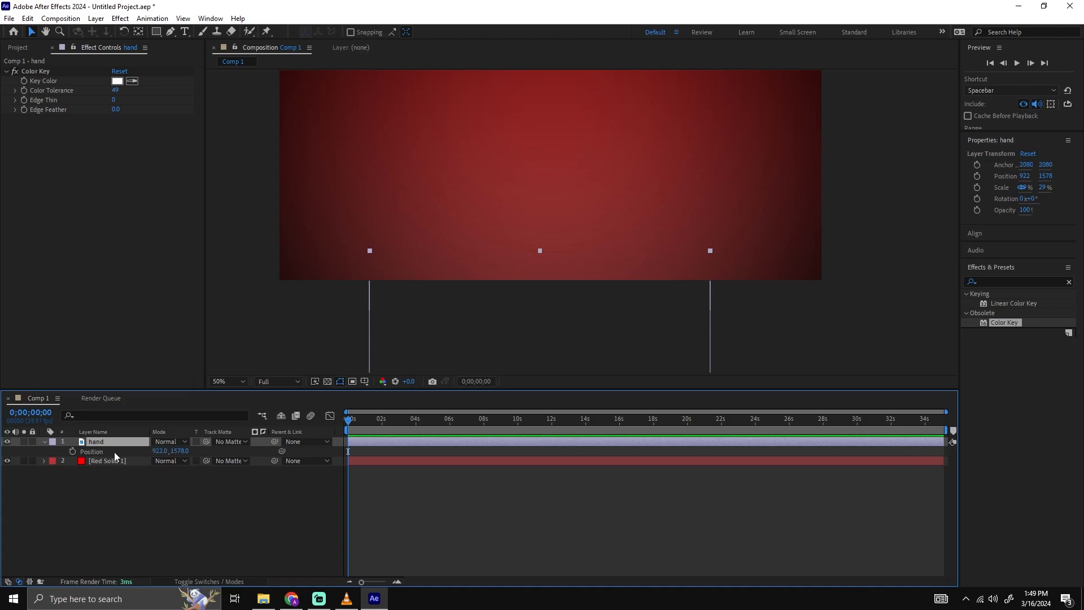
click(72, 451)
drag(350, 454, 382, 451)
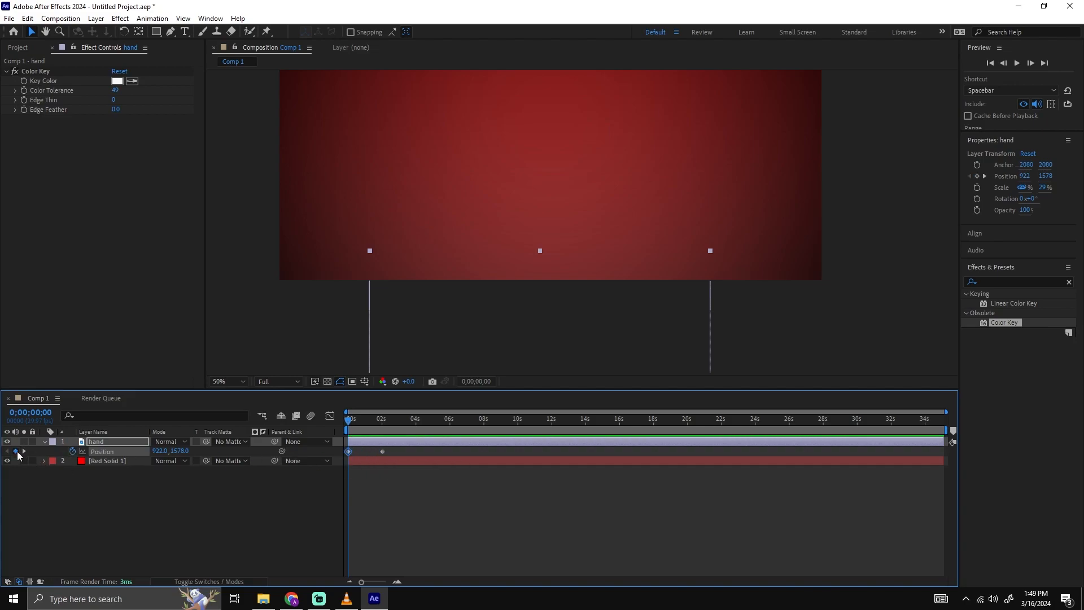
click(17, 451)
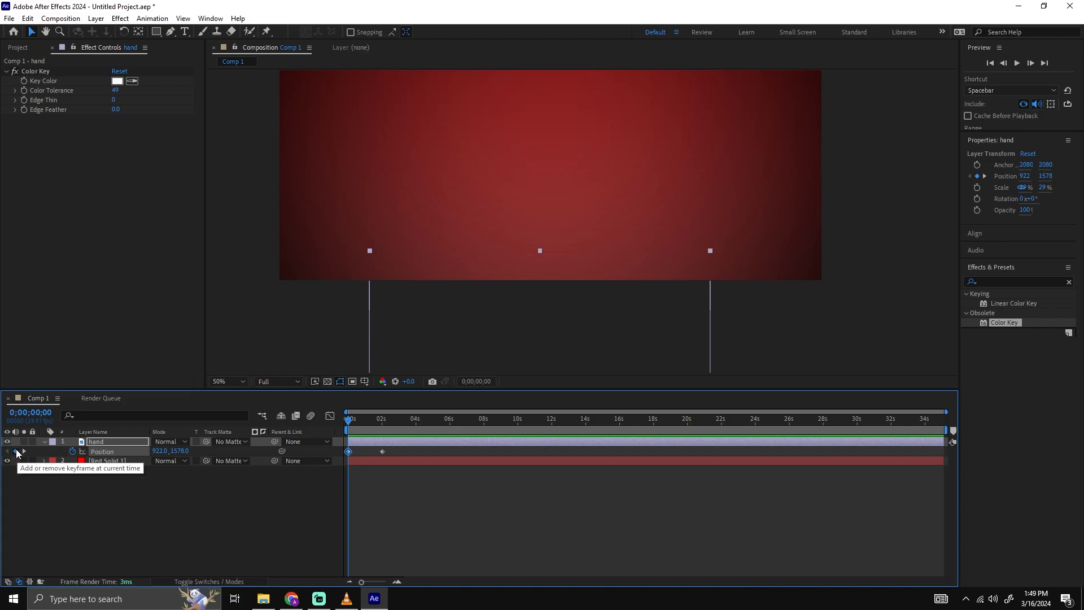
At the 2-second keyframe, raise the hand into the frame by setting its Position Y to 735.
click(478, 454)
alt+scroll(452, 451, up, 1)
mouse_move(410, 428)
mouse_down()
mouse_move(290, 428)
mouse_move(411, 432)
mouse_up()
click(418, 452)
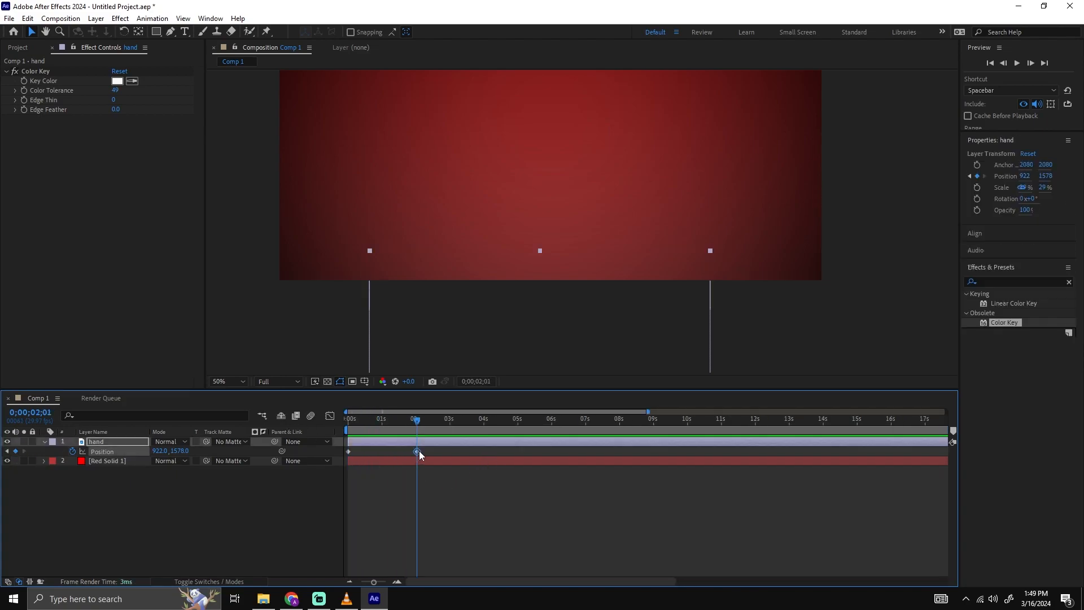
drag(401, 424, 418, 425)
drag(180, 450, 69, 451)
scroll(553, 305, down, 2)
drag(178, 452, 75, 459)
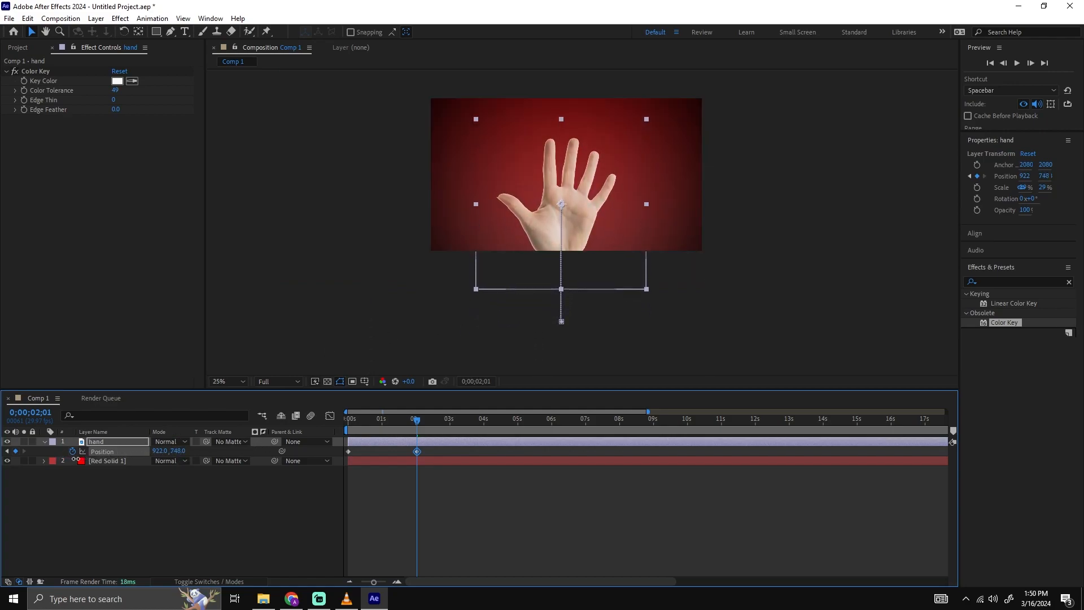
Scale the hand layer to 35% and check its placement back at the start of the composition.
key(Home)
key(s)
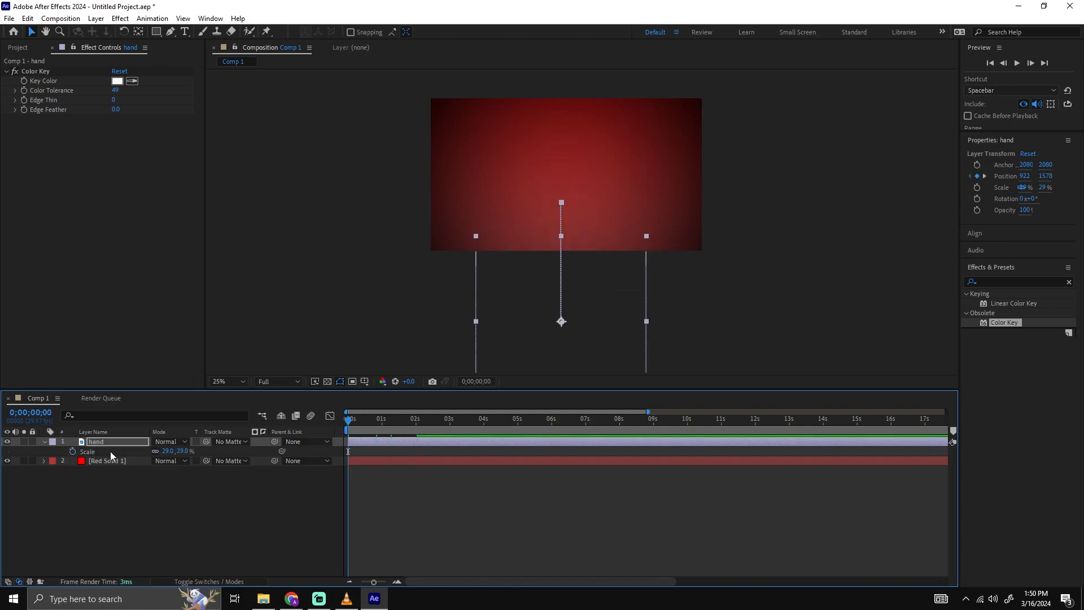
drag(387, 424, 418, 426)
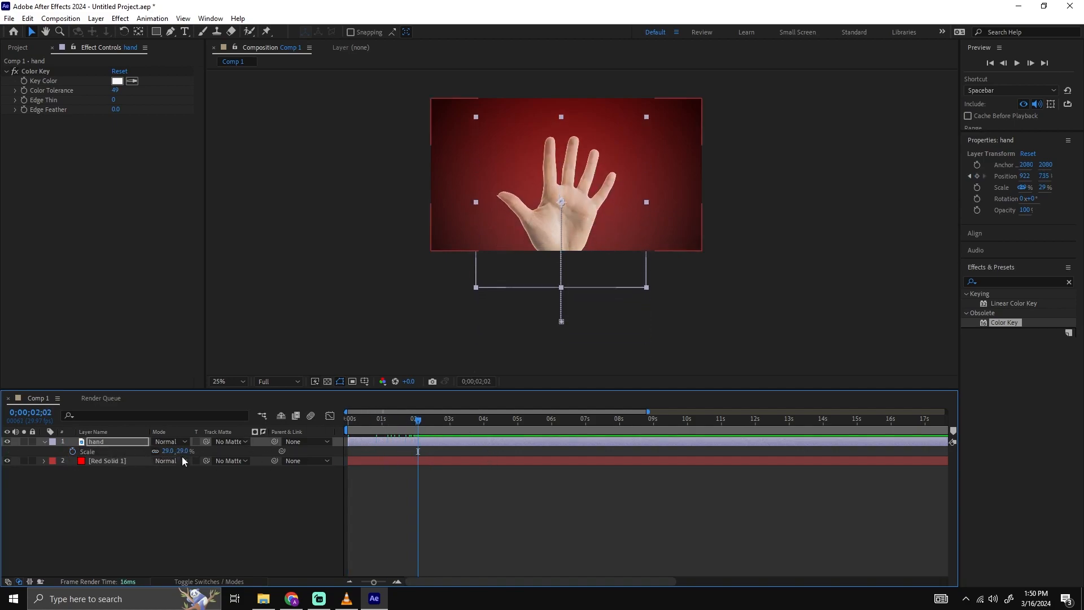
mouse_move(170, 452)
mouse_down()
mouse_move(187, 451)
mouse_move(171, 451)
mouse_up()
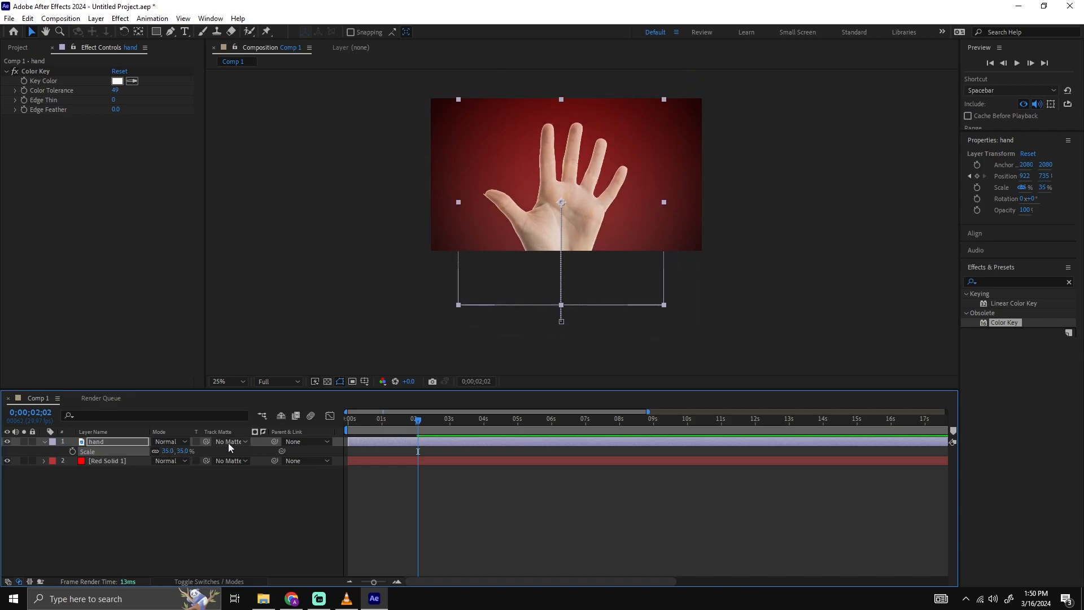
drag(398, 427, 337, 430)
key(space)
drag(414, 419, 321, 435)
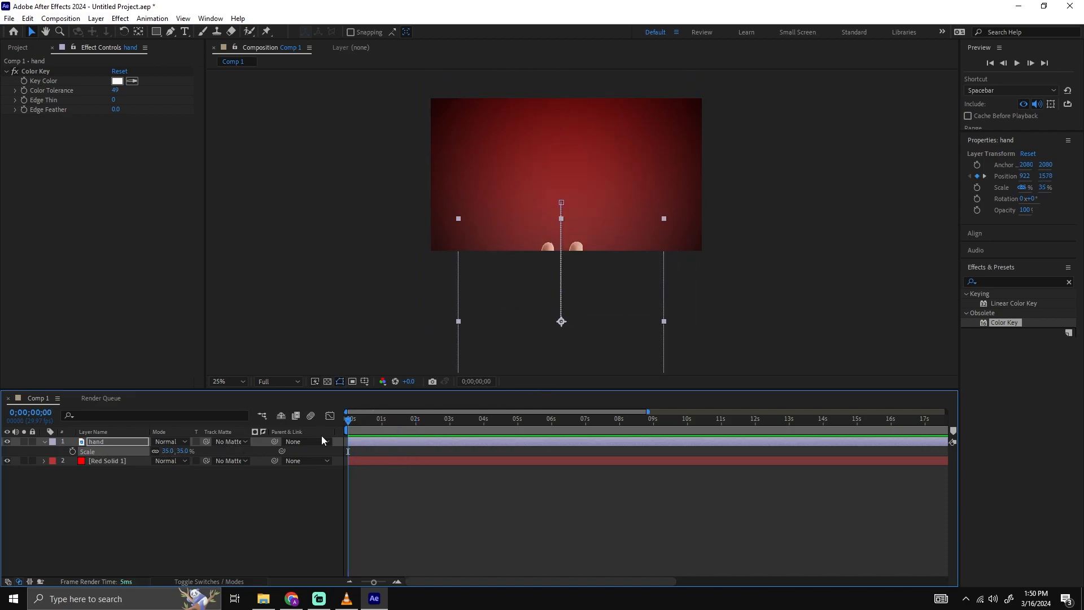
Set the hand's starting Position keyframe to Y 1659, fully below the frame, and preview the animation.
click(442, 439)
key(p)
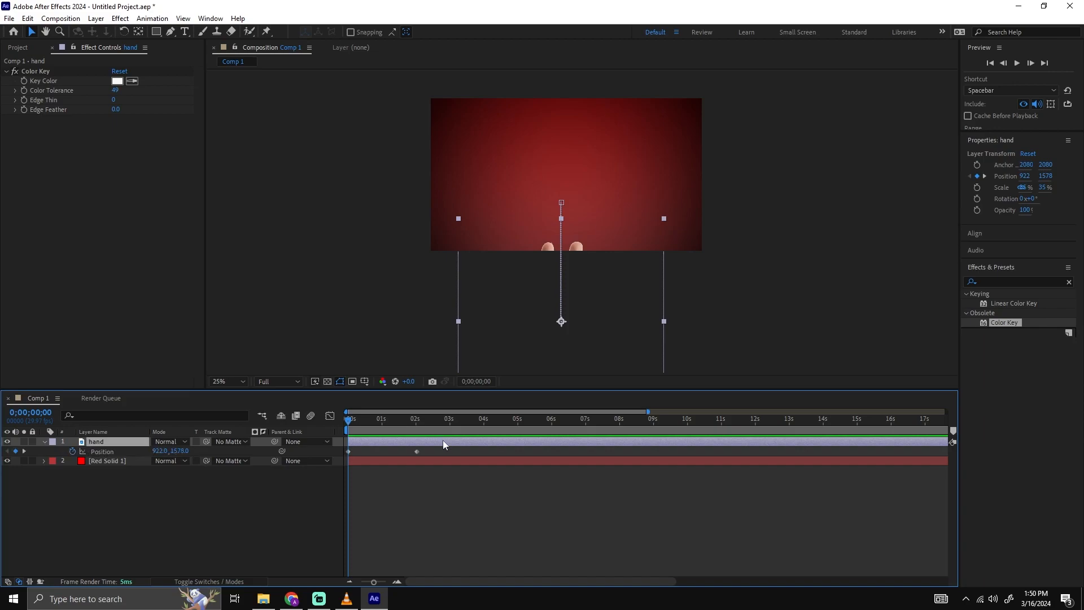
drag(161, 453, 232, 452)
key(ctrl+z)
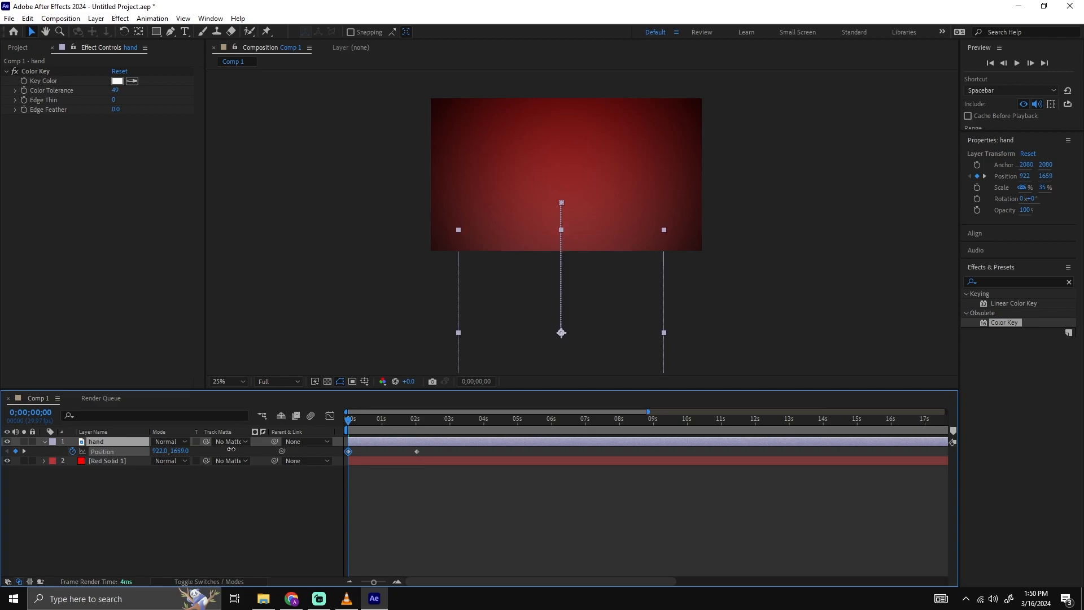
click(430, 497)
key(space)
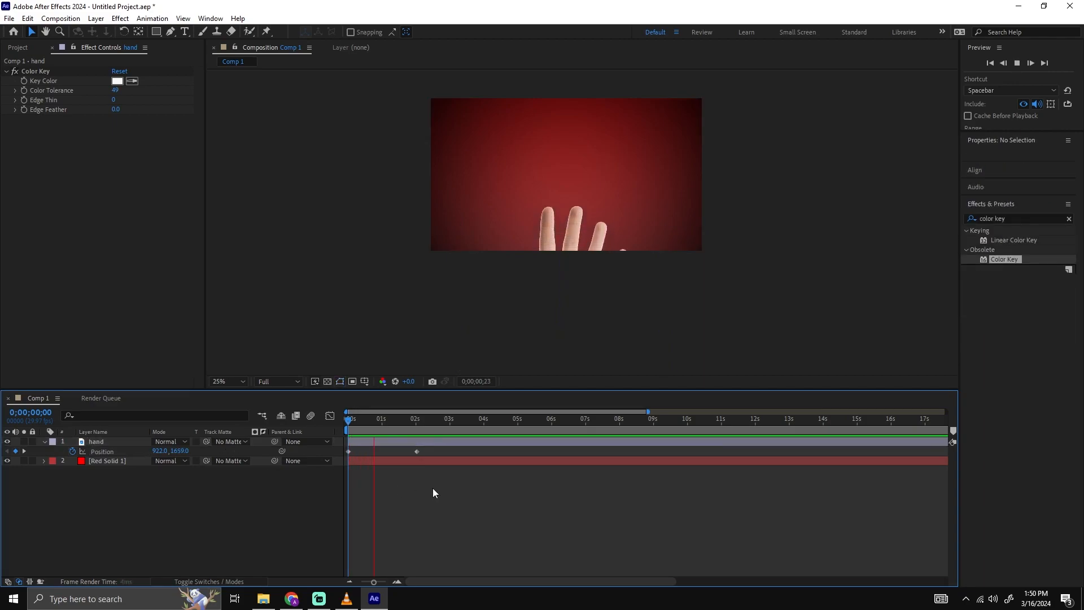
Retime the hand's ending Position keyframe to about 1 second and play the animation.
drag(416, 452, 381, 452)
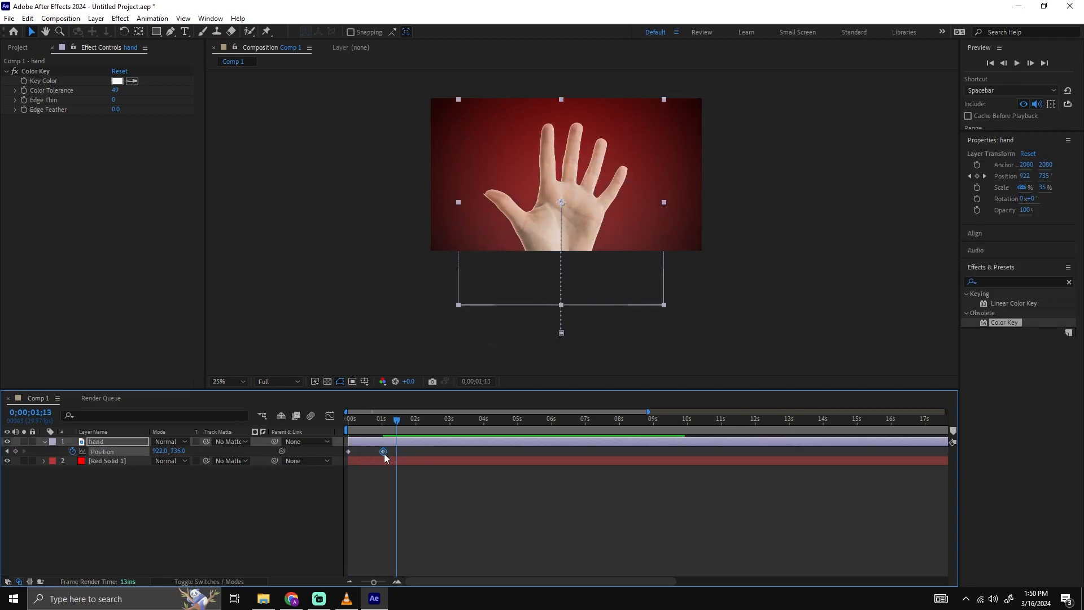
click(383, 418)
key(space)
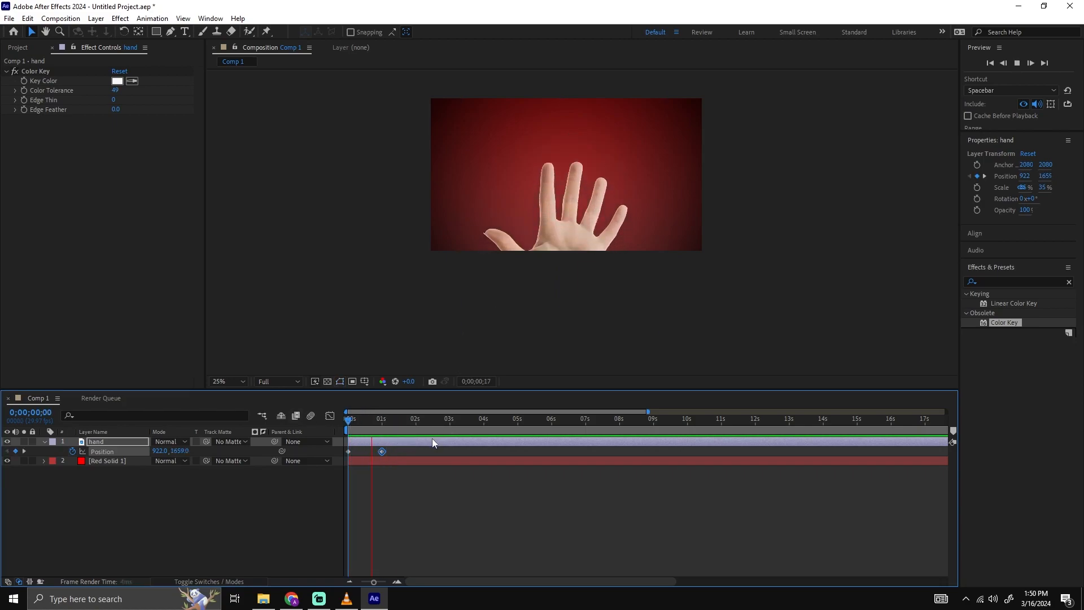
Replay the hand's rise from the start several times to judge the motion's speed.
drag(384, 421, 315, 428)
key(space)
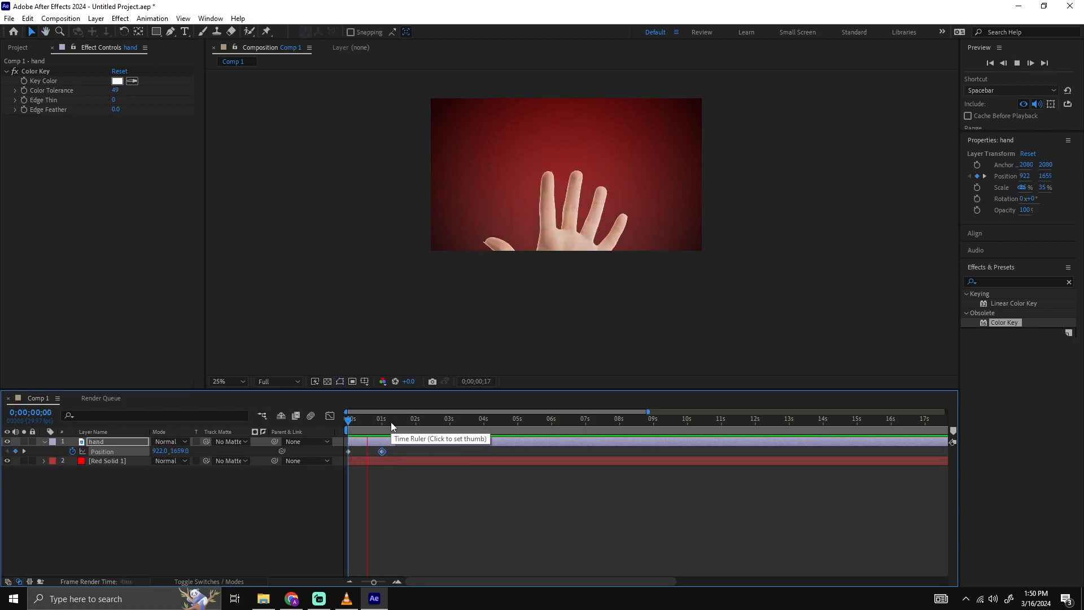
drag(390, 422, 313, 428)
key(space)
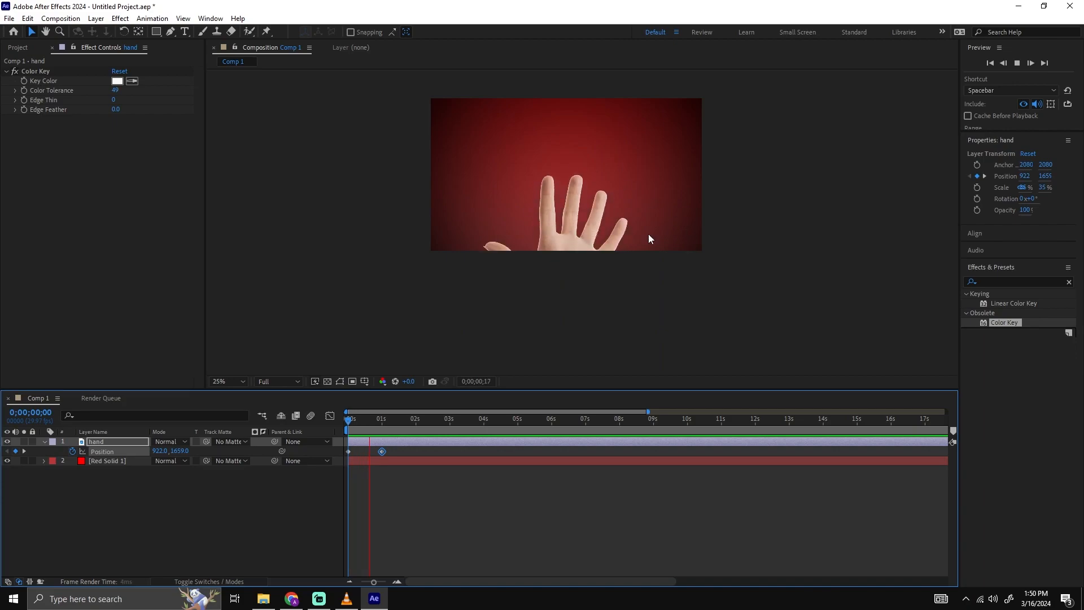
key(space)
drag(389, 422, 333, 425)
key(space)
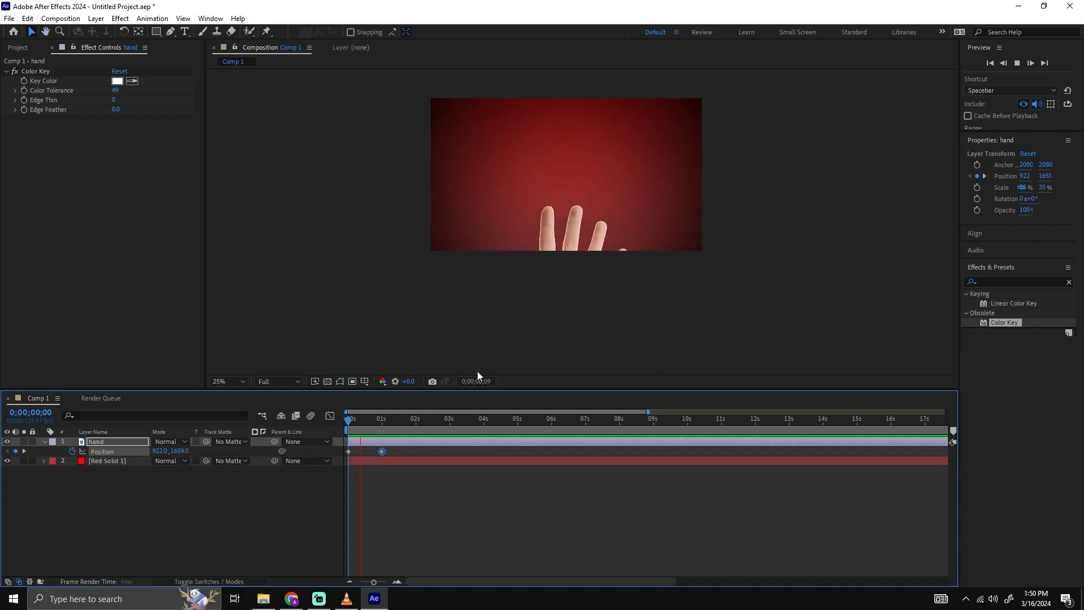
key(space)
Apply Easy Ease to both of the hand layer's Position keyframes.
scroll(633, 171, up, 2)
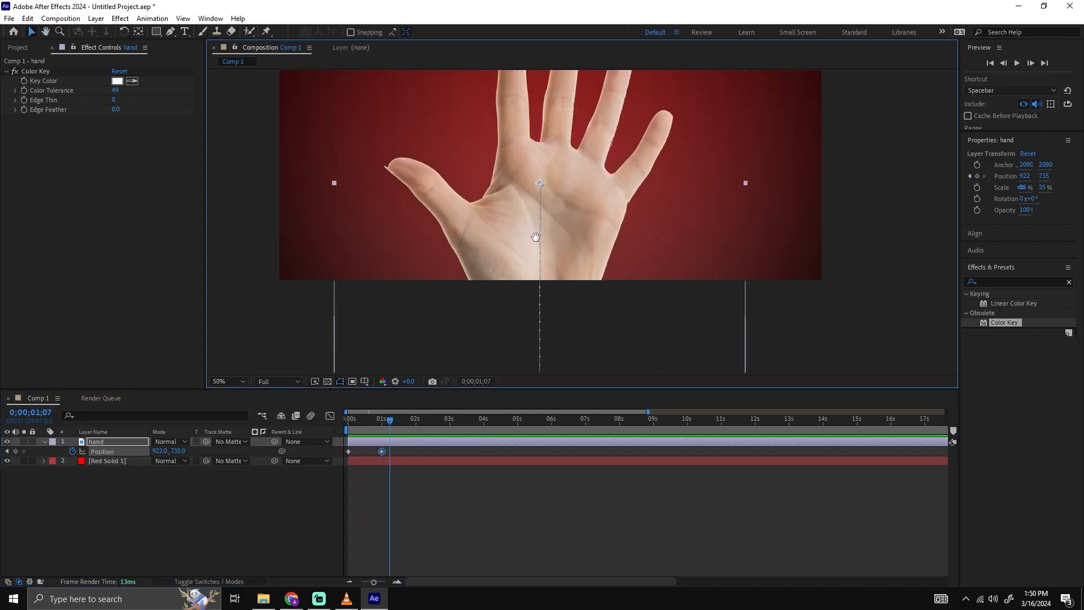
key(v)
drag(429, 452, 331, 452)
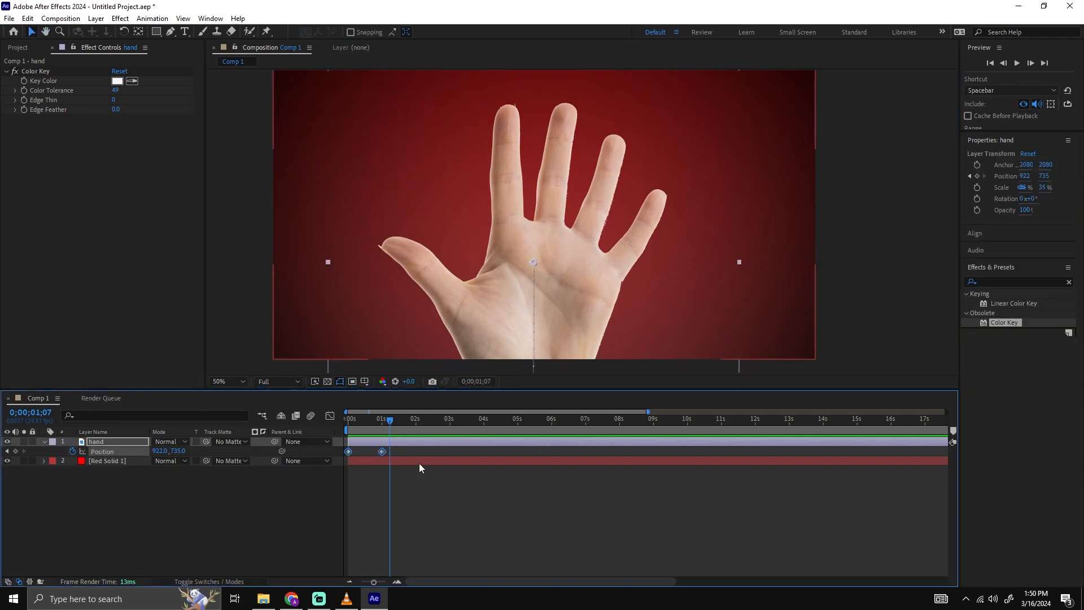
key(F9)
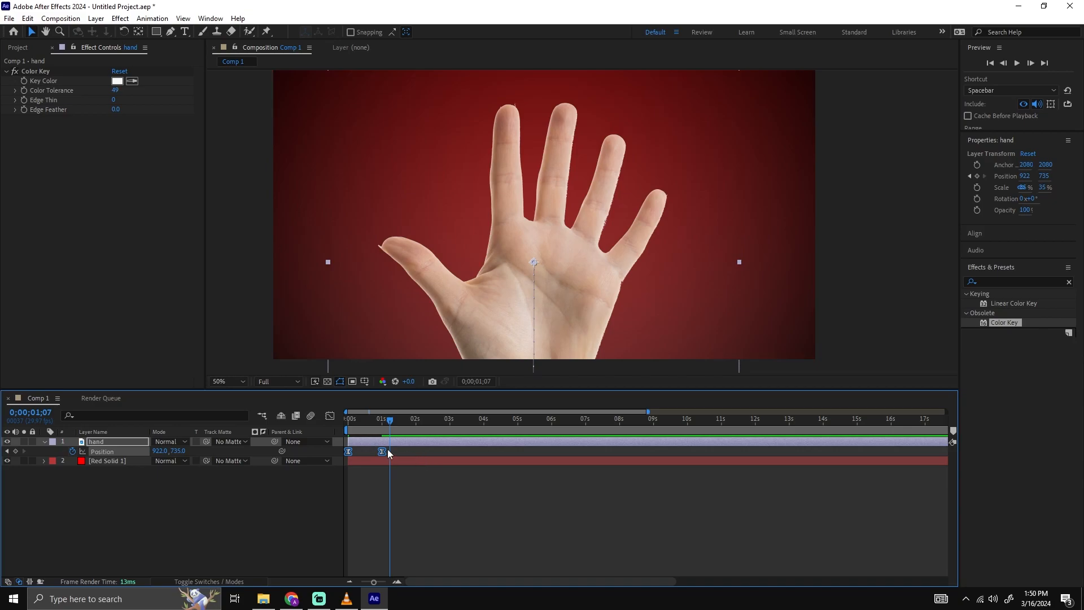
Show the speed graph of the hand layer's Position keyframes and fit the whole curve to the view.
click(331, 416)
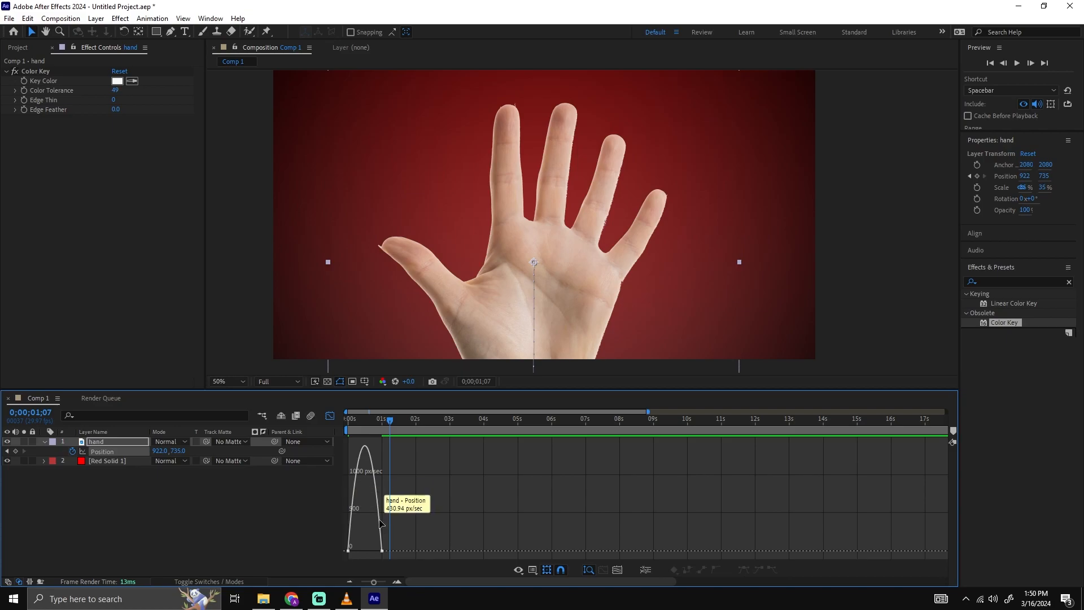
scroll(392, 518, up, 4)
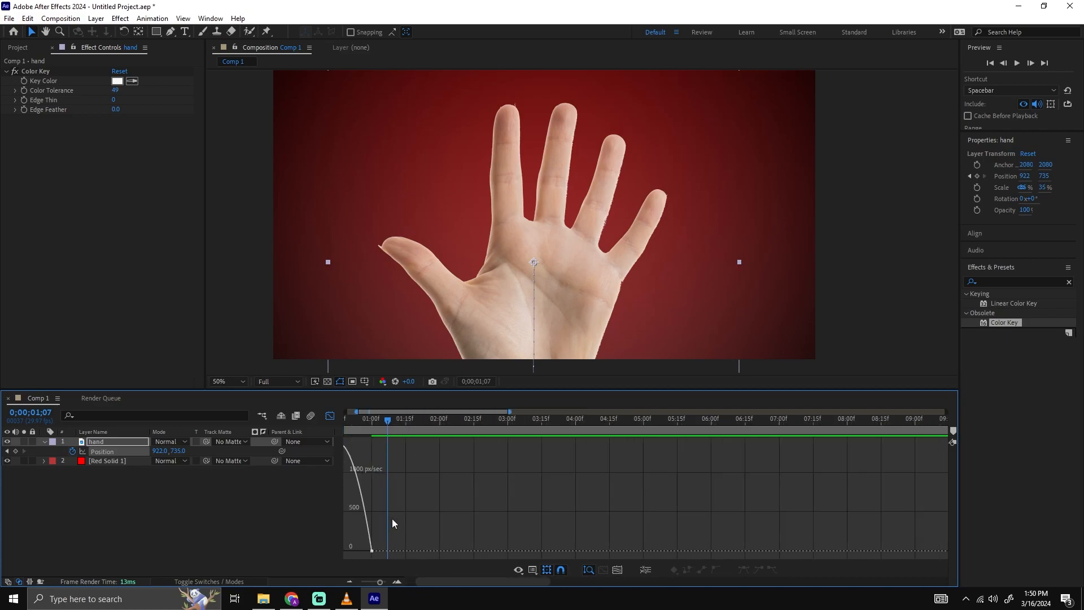
drag(695, 495, 515, 497)
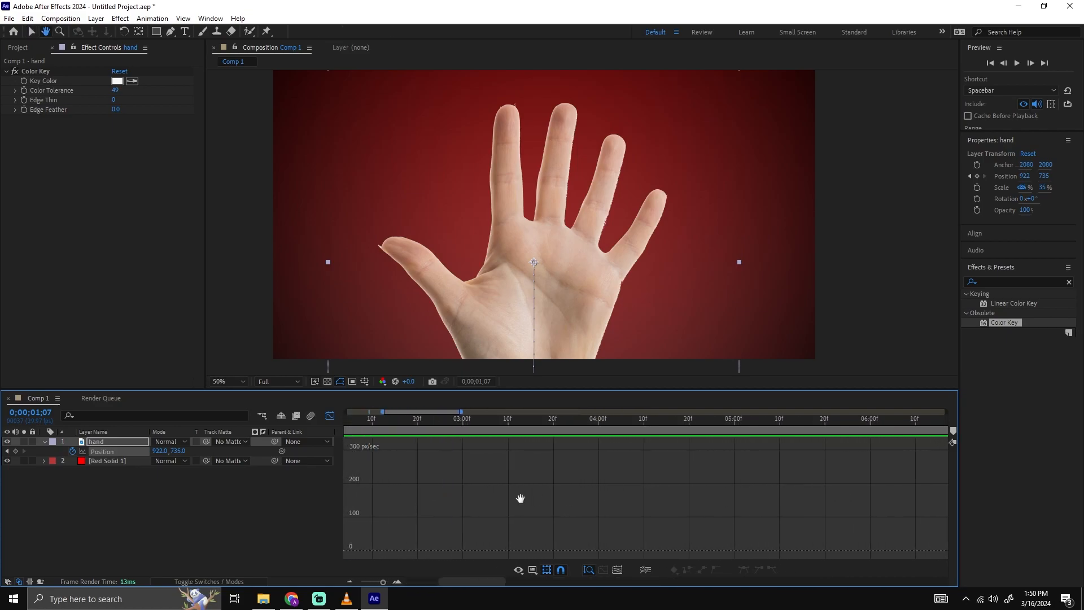
drag(763, 497, 903, 487)
drag(540, 484, 687, 485)
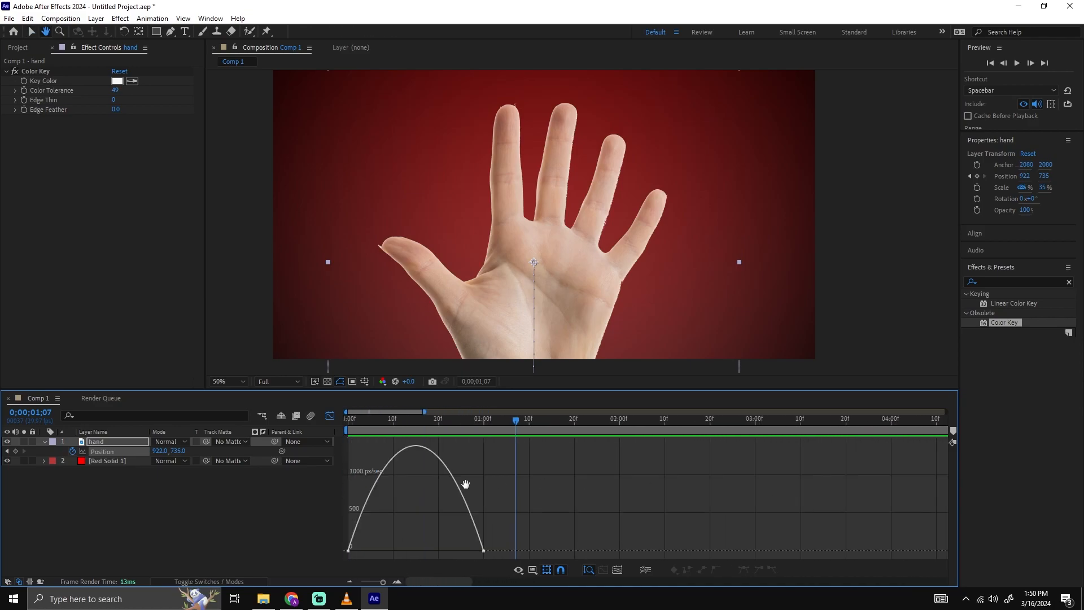
click(617, 570)
scroll(588, 514, down, 2)
Reshape the Position speed curve so the hand starts at peak speed and slows gradually until 1 second, then return to the layer bars.
click(574, 550)
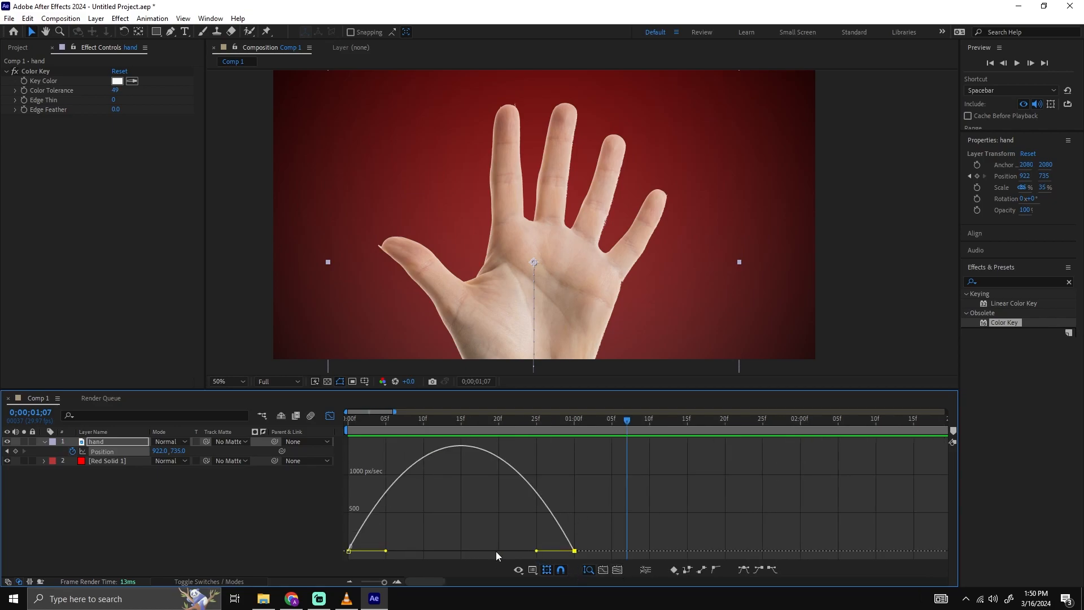
drag(385, 551, 380, 551)
drag(718, 522, 521, 554)
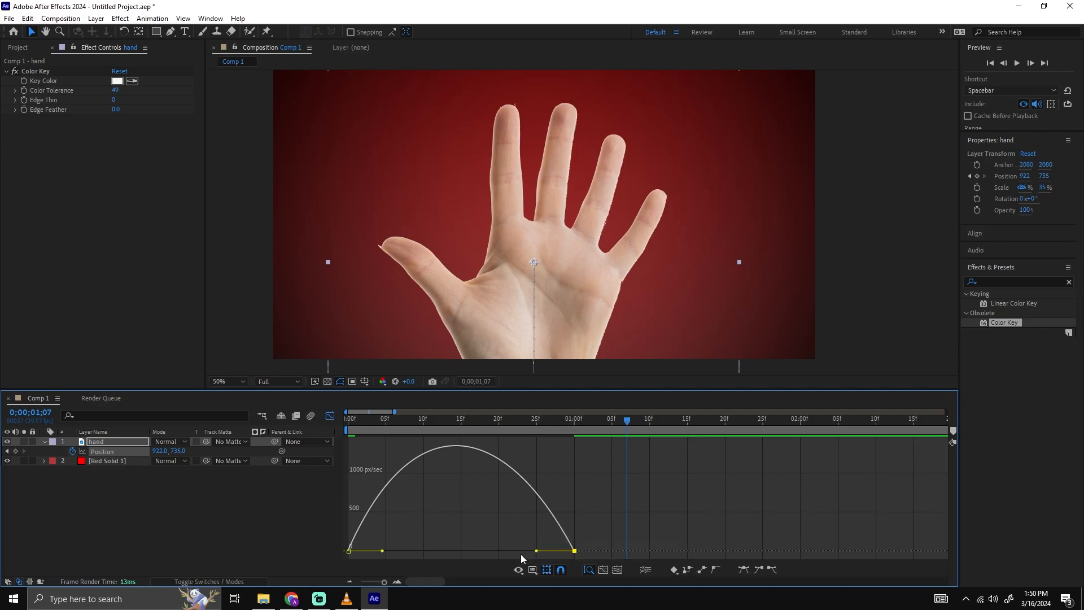
drag(698, 510, 567, 553)
drag(383, 554, 330, 558)
drag(536, 553, 494, 553)
click(437, 483)
key(minus)
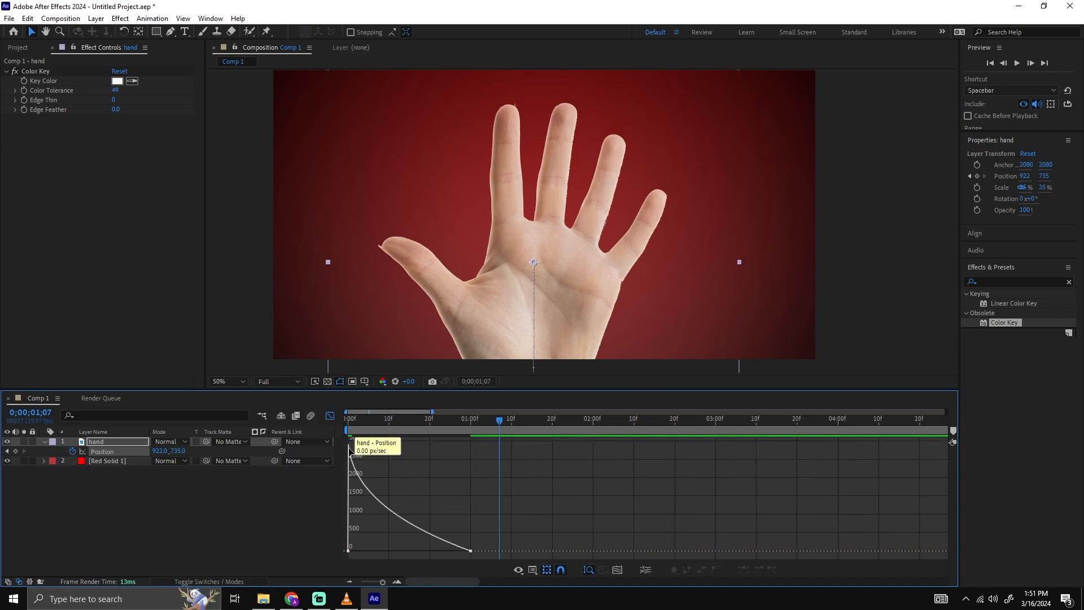
click(330, 415)
Play the hand's rise from the start several times to check the reshaped easing.
key(space)
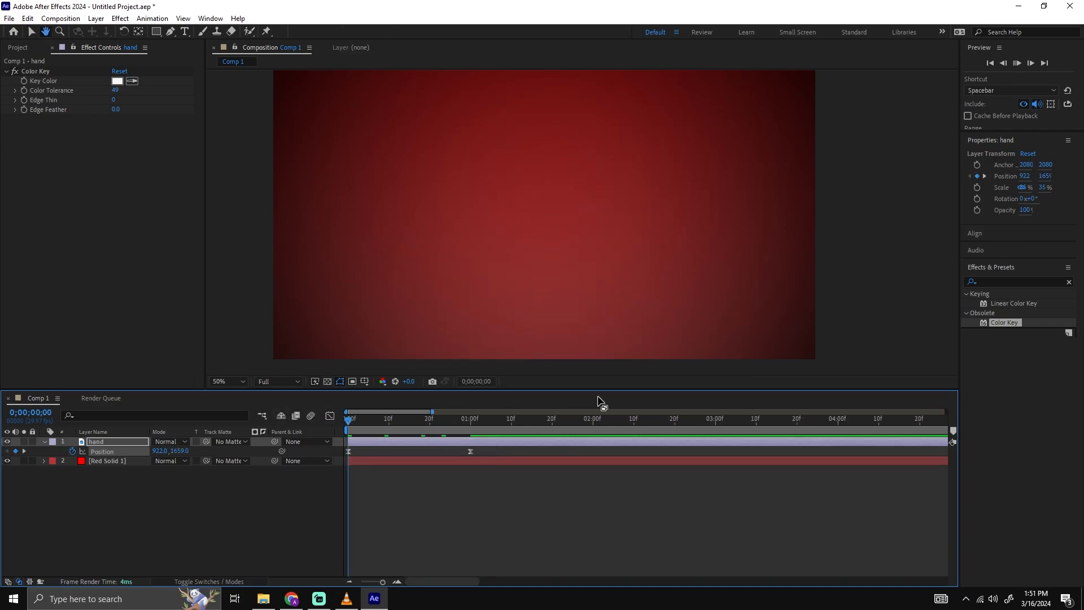
drag(487, 420, 269, 421)
key(Home)
key(space)
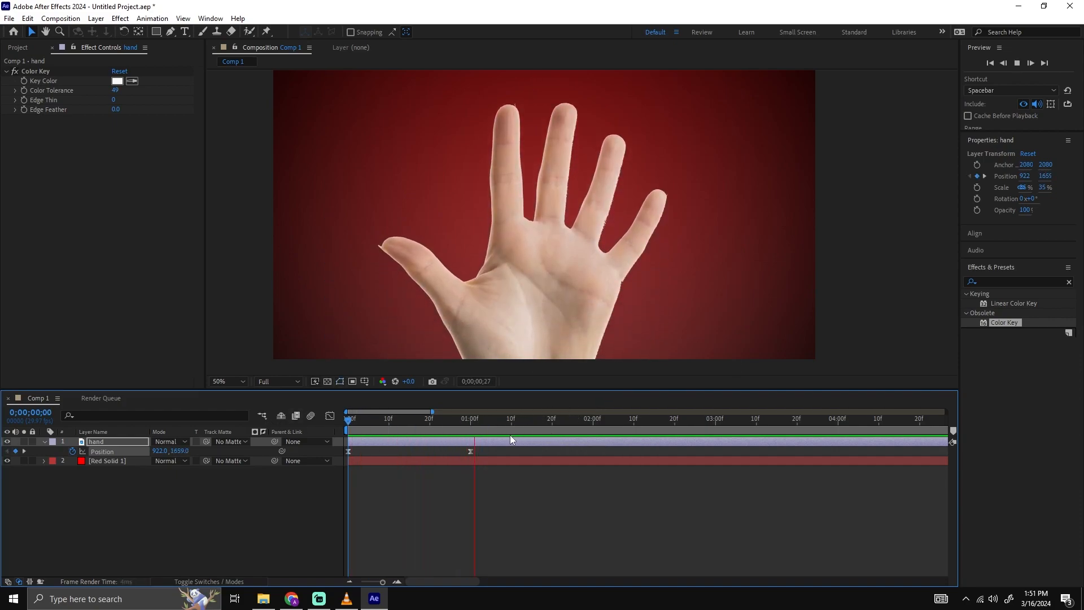
key(space)
key(v)
key(space)
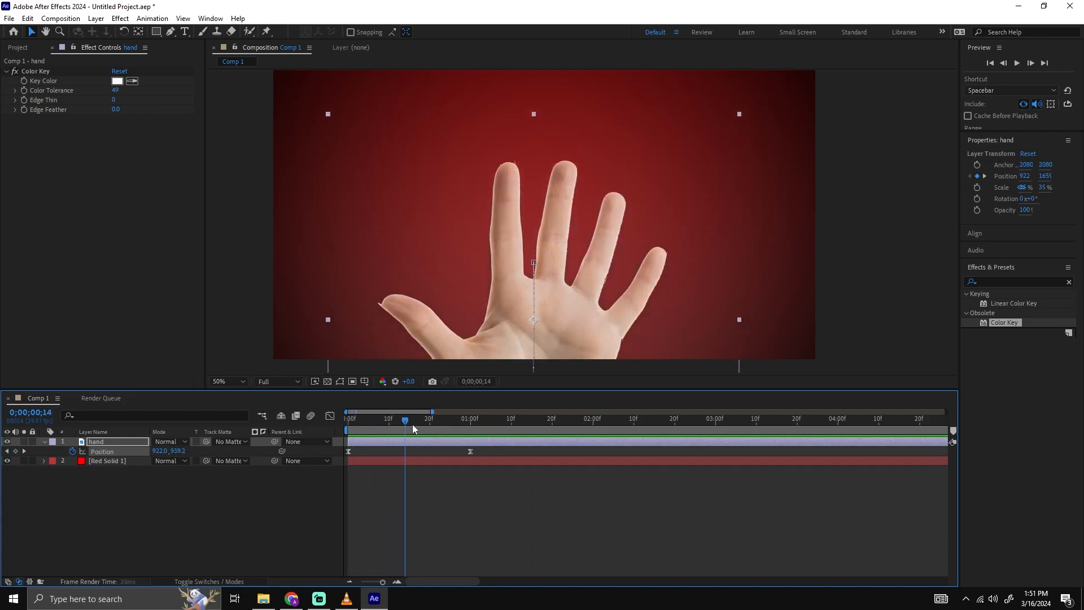
key(space)
drag(487, 422, 187, 429)
key(space)
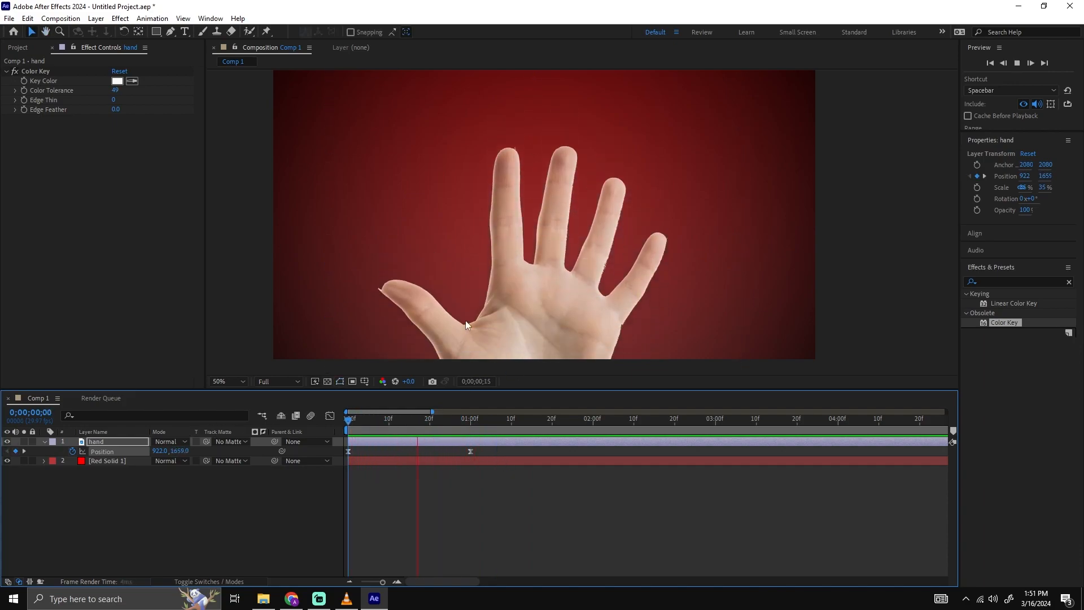
key(space)
key(v)
key(space)
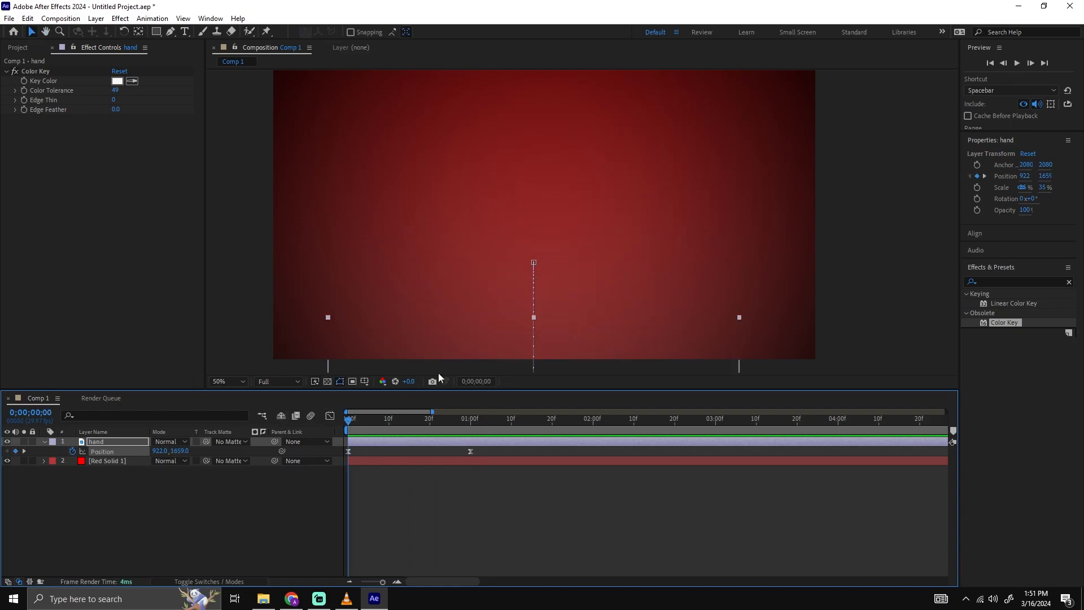
key(space)
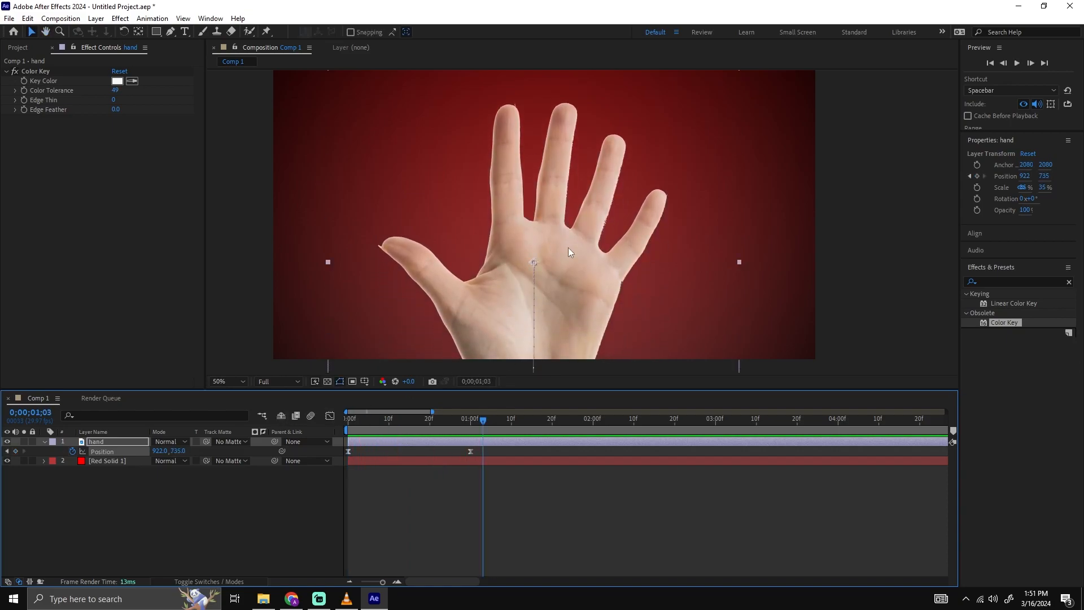
Move the current time to the hand's ending Position keyframe at 0;00;01;00 and frame the whole hand.
drag(601, 243, 597, 260)
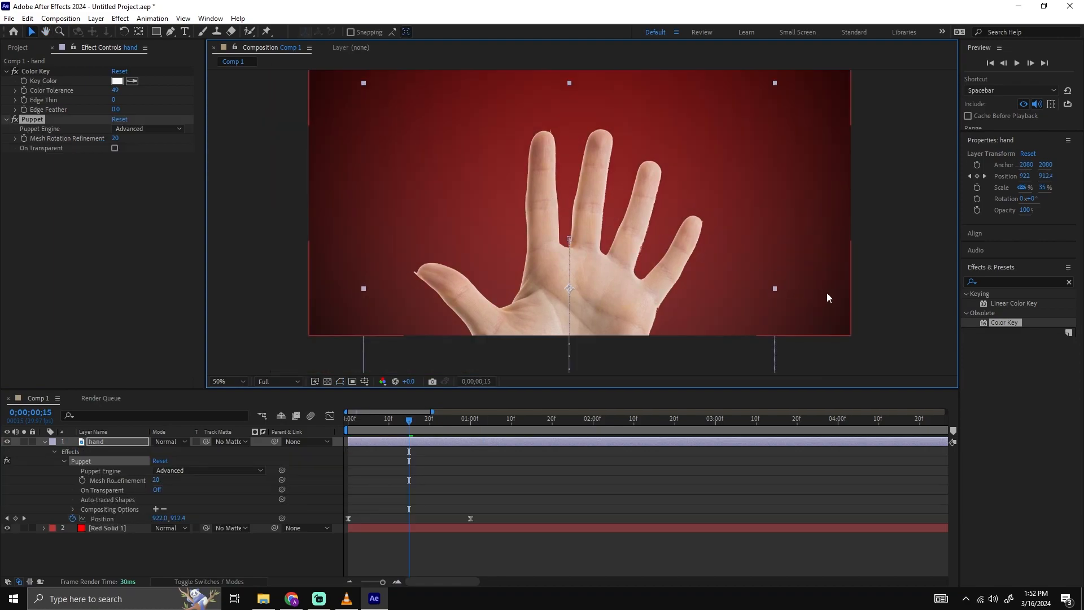
click(748, 268)
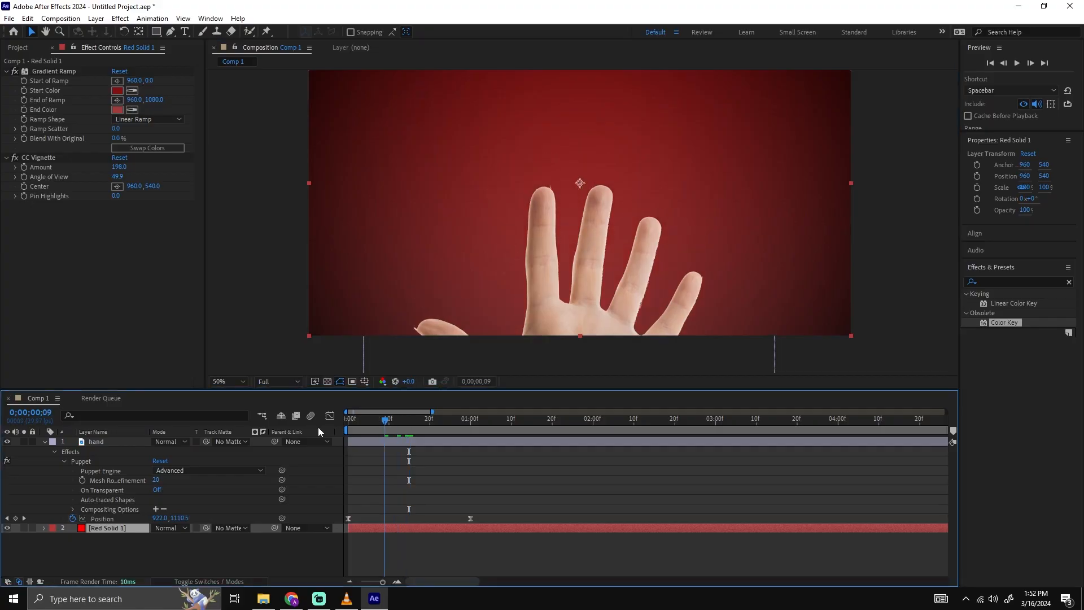
drag(321, 427, 470, 420)
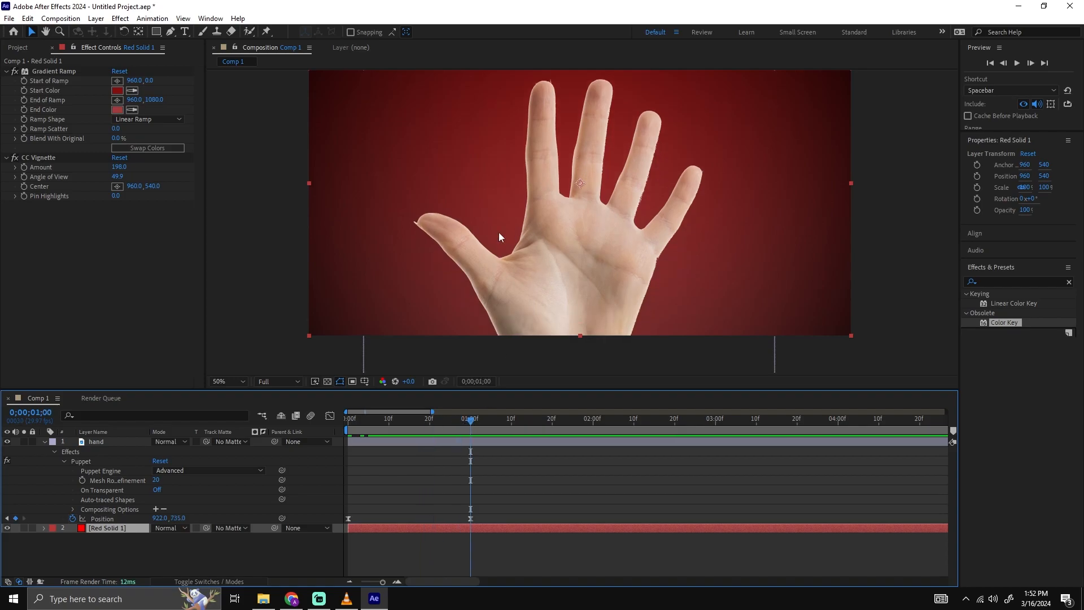
scroll(495, 242, up, 2)
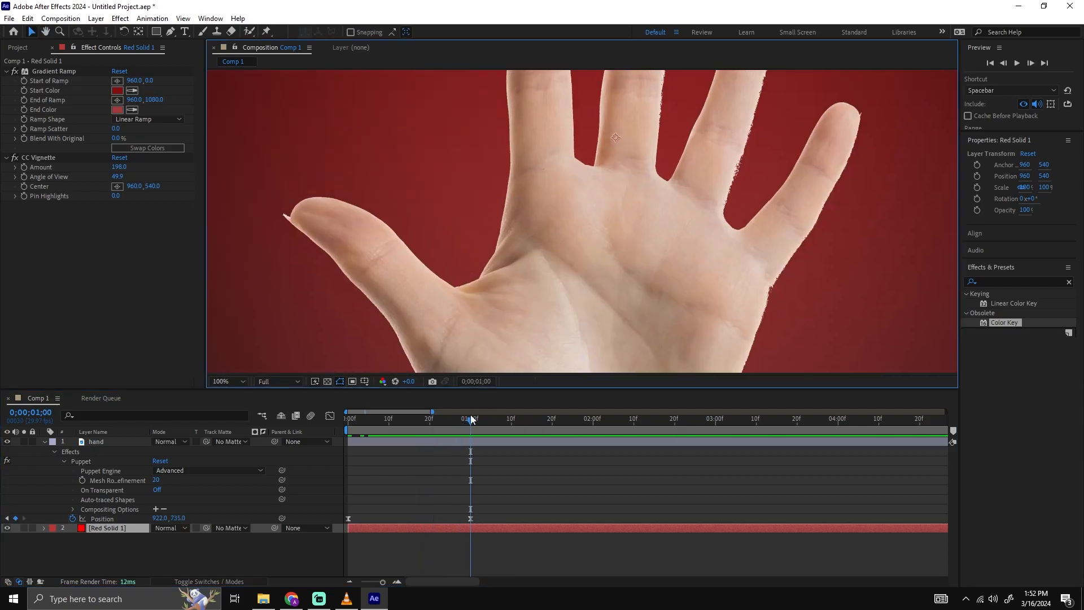
mouse_move(469, 422)
mouse_down()
mouse_move(360, 424)
mouse_move(470, 422)
mouse_up()
scroll(520, 286, down, 2)
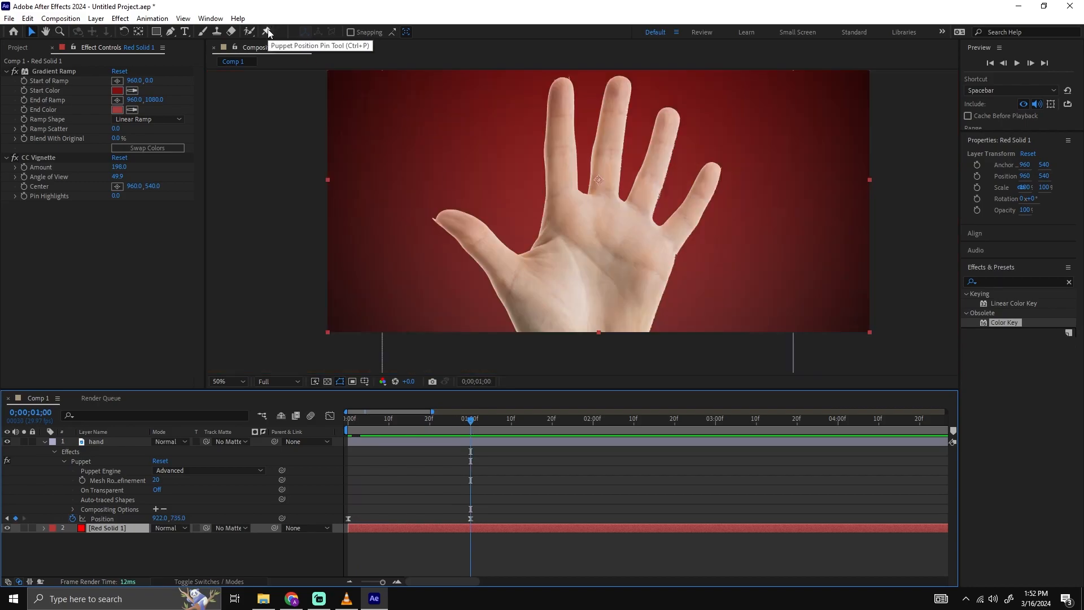
Try to place Puppet position pins over the thumb, fingers and palm with the Red Solid 1 layer selected.
click(267, 31)
key(period)
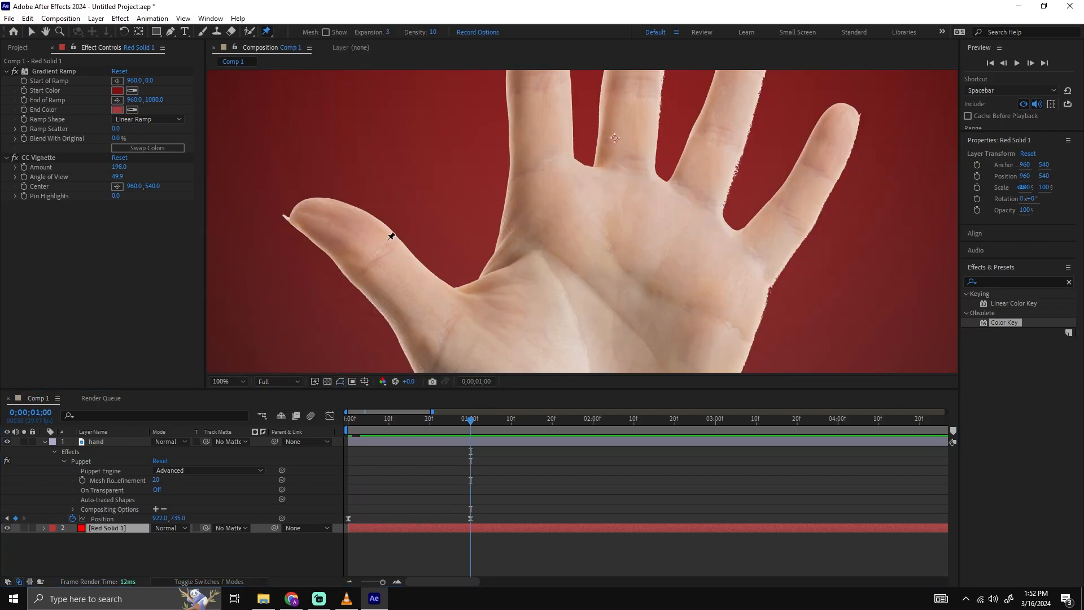
click(387, 257)
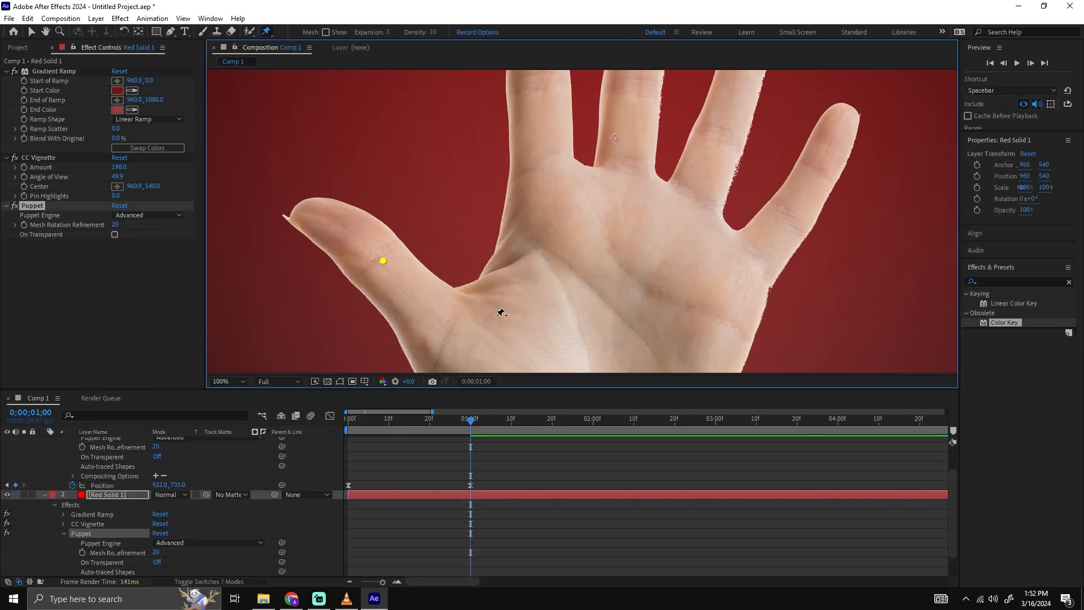
key(comma)
click(591, 272)
click(557, 135)
click(658, 163)
click(696, 208)
key(v)
mouse_move(483, 248)
mouse_down()
mouse_move(454, 273)
mouse_move(497, 221)
mouse_move(483, 233)
mouse_up()
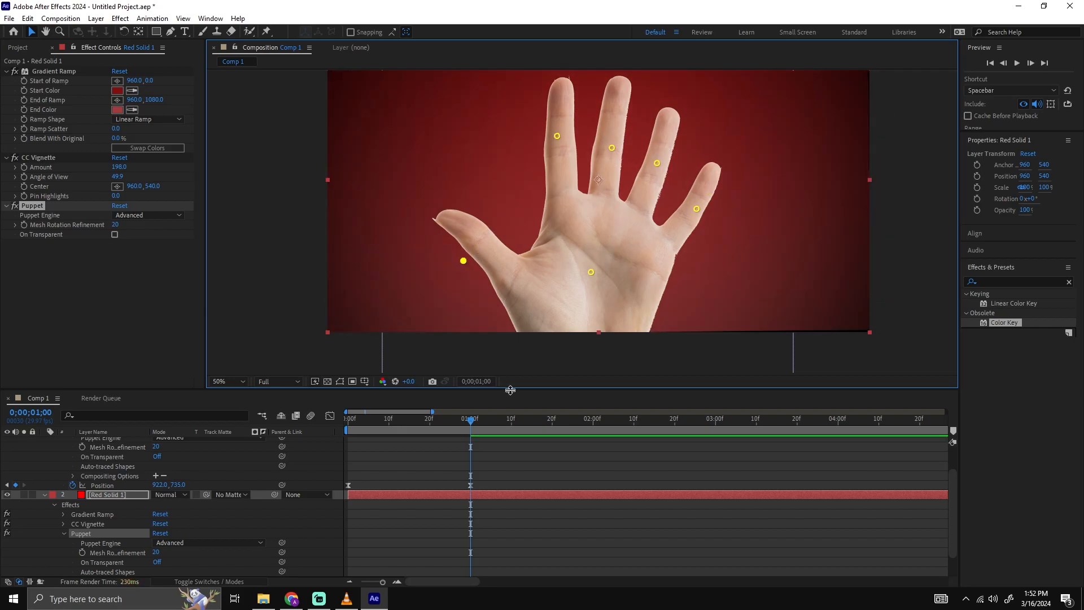
Collapse the properties of both layers and select the hand layer.
scroll(505, 473, up, 2)
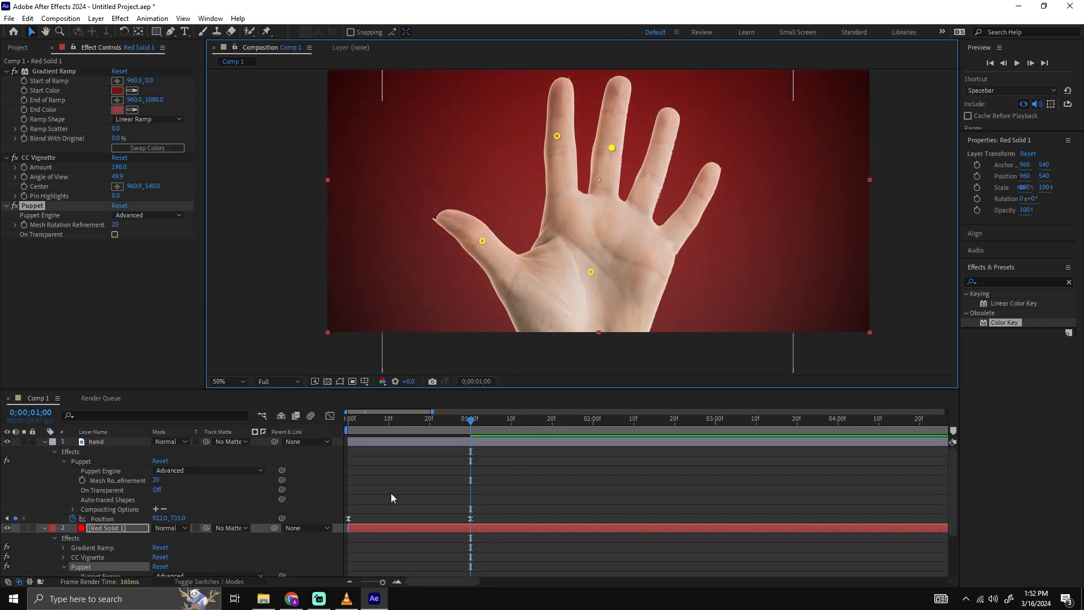
click(50, 442)
click(45, 442)
click(46, 442)
click(447, 460)
click(433, 444)
click(44, 452)
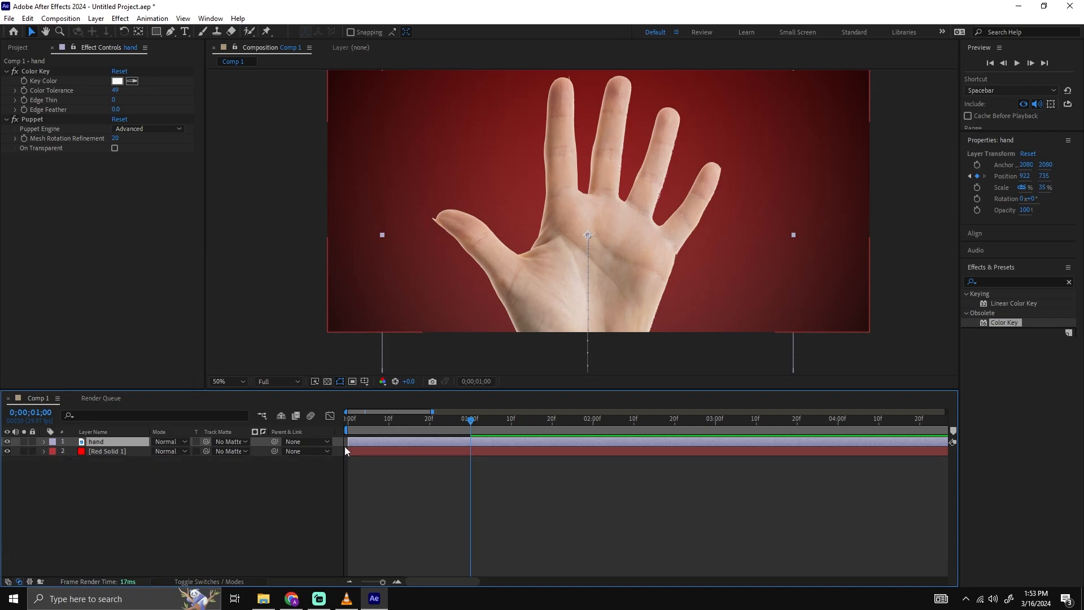
Place Puppet pins on the hand layer's thumb, four fingers and palm, and test bending the thumb before undoing it.
click(426, 256)
mouse_move(481, 250)
mouse_down()
mouse_move(474, 273)
mouse_move(490, 254)
mouse_up()
key(ctrl+z)
key(ctrl+z)
key(ctrl+z)
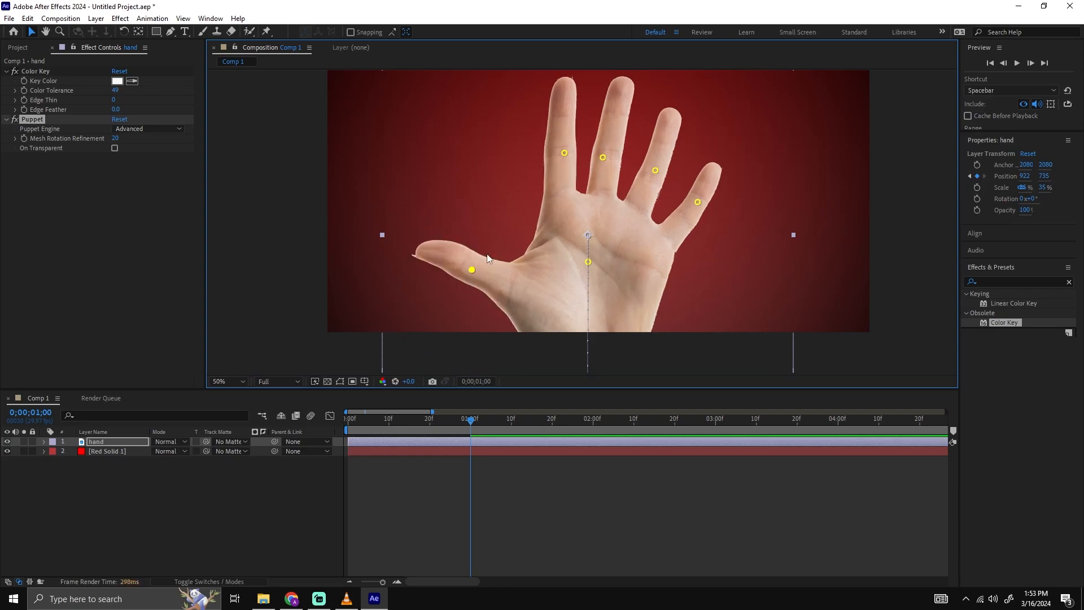
Add Puppet pins at both sides of the wrist, on the outer palm and below the index finger.
click(267, 32)
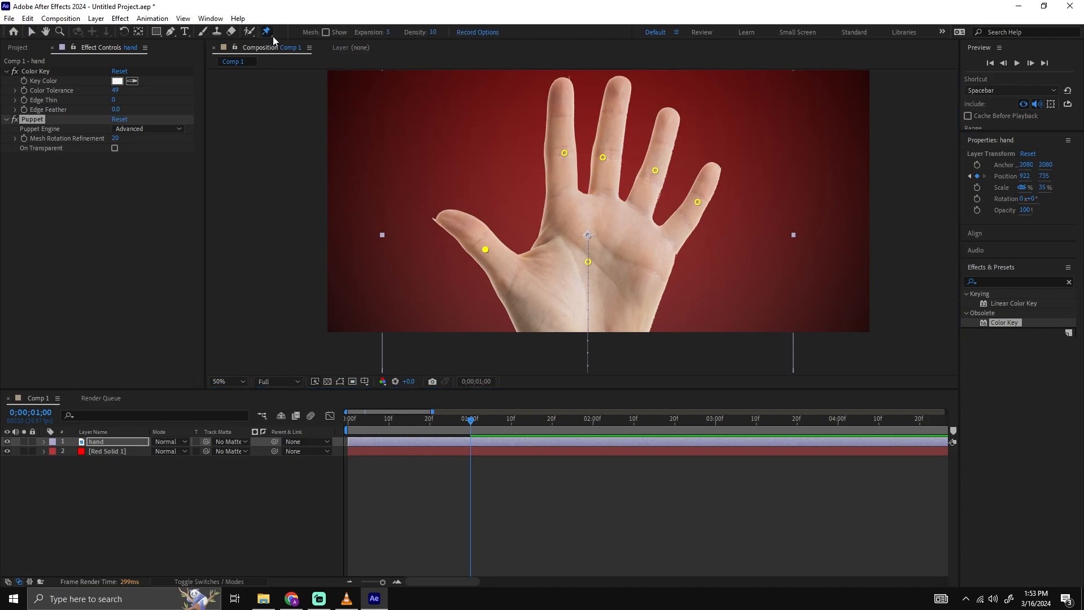
click(528, 323)
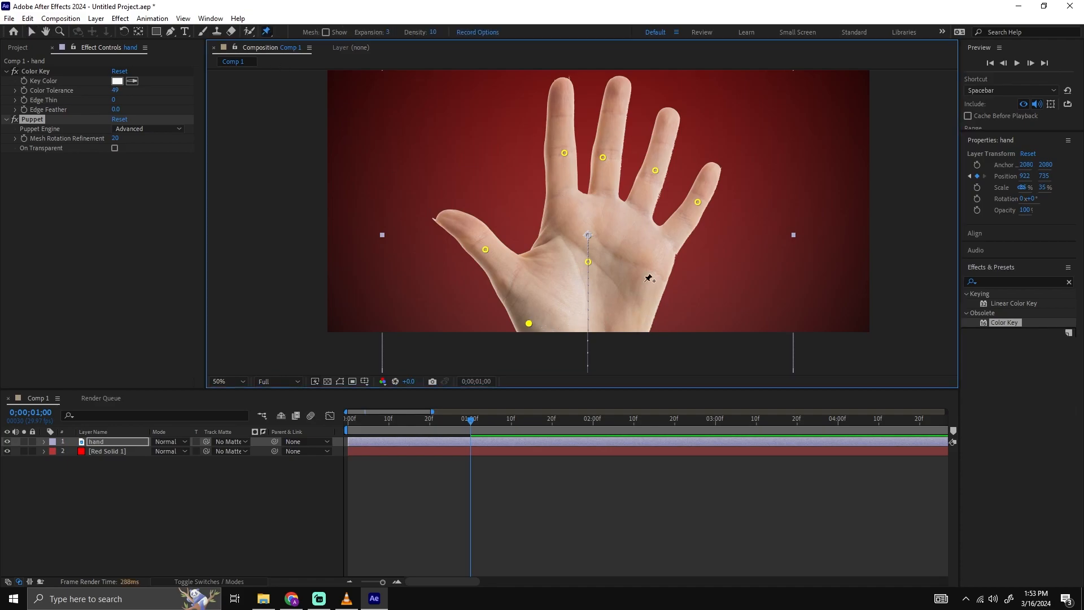
click(655, 249)
click(566, 214)
key(v)
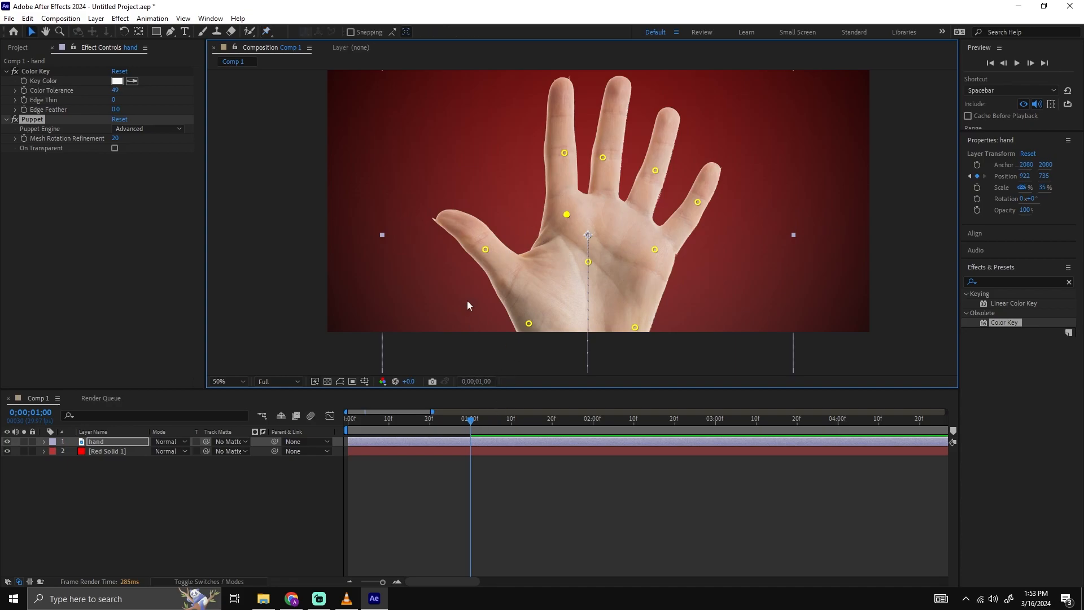
Bend the thumb outward and down with its Puppet pin at 1 second and reveal the hand layer's keyframes.
drag(488, 252, 476, 266)
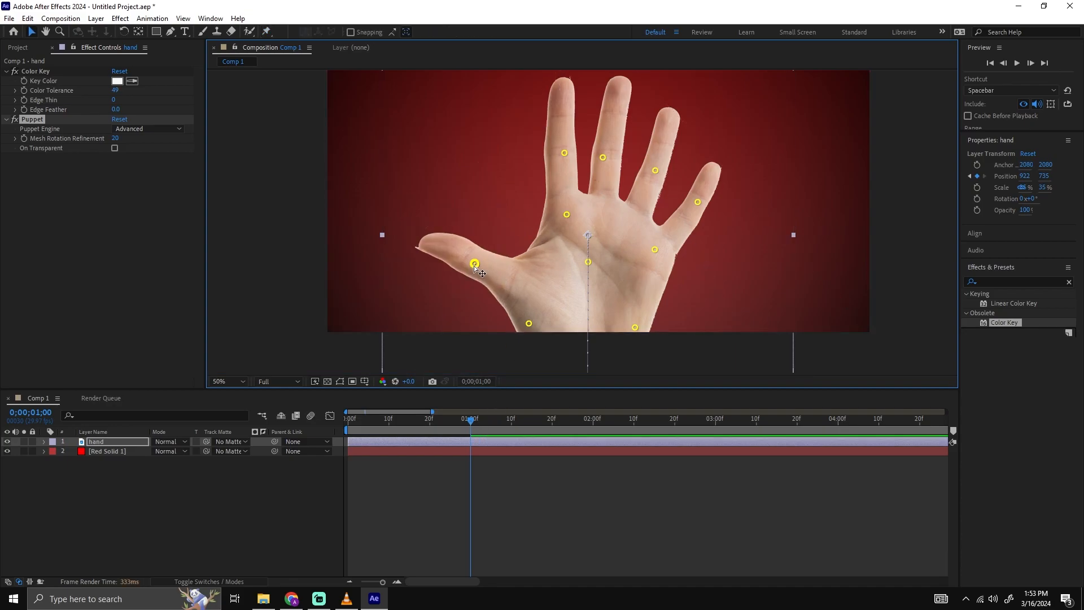
click(503, 444)
key(u)
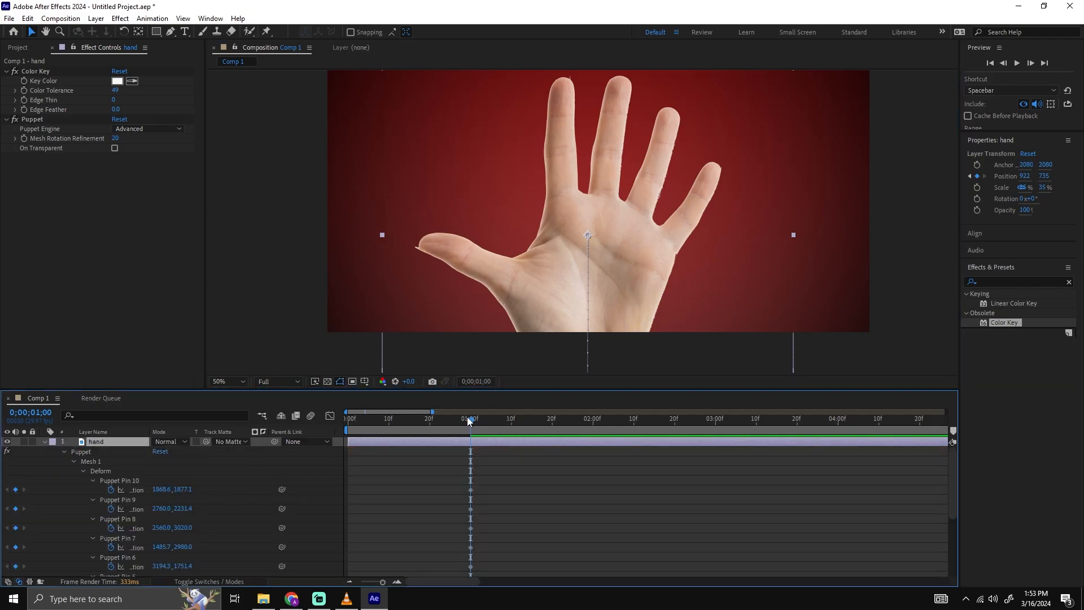
Enlarge the timeline area and scrub from the start of the animation back to the pin keyframes at 1 second.
drag(948, 465, 937, 432)
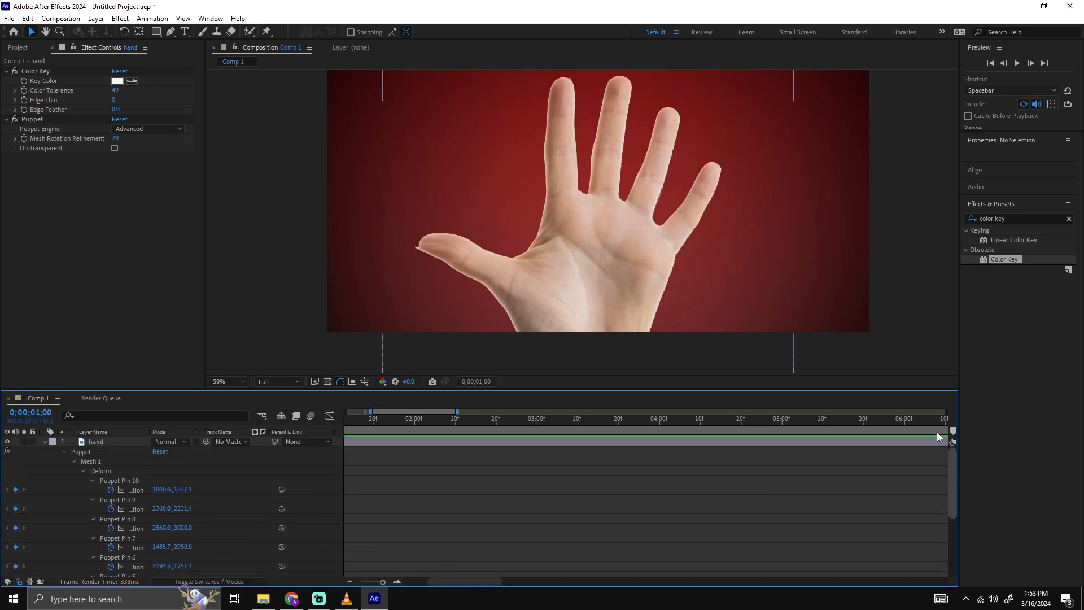
drag(504, 421, 270, 418)
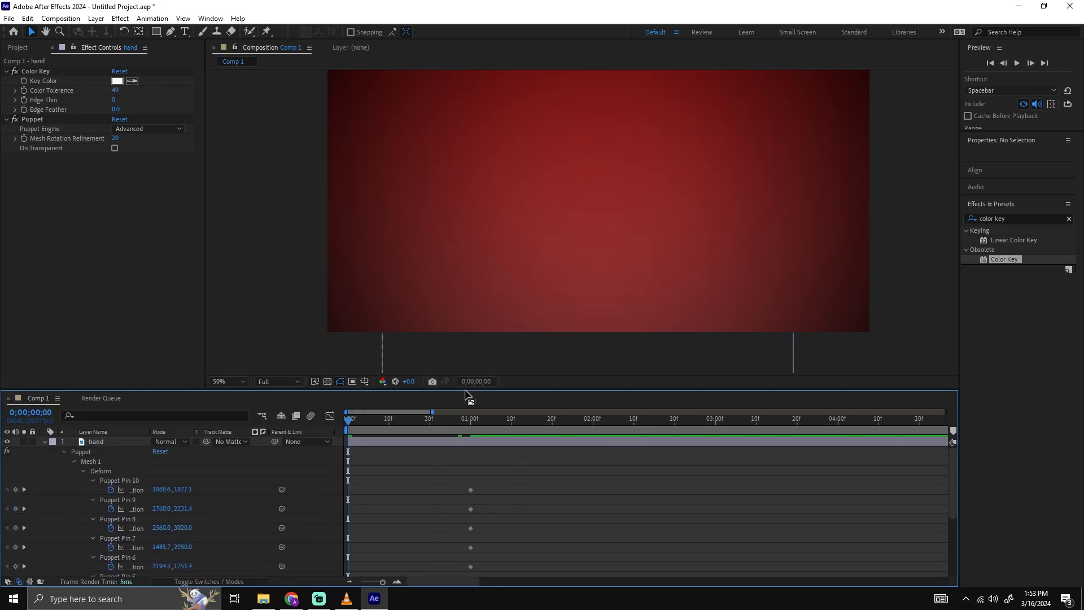
drag(534, 390, 532, 357)
mouse_move(460, 392)
mouse_down()
mouse_move(494, 392)
mouse_move(475, 391)
mouse_up()
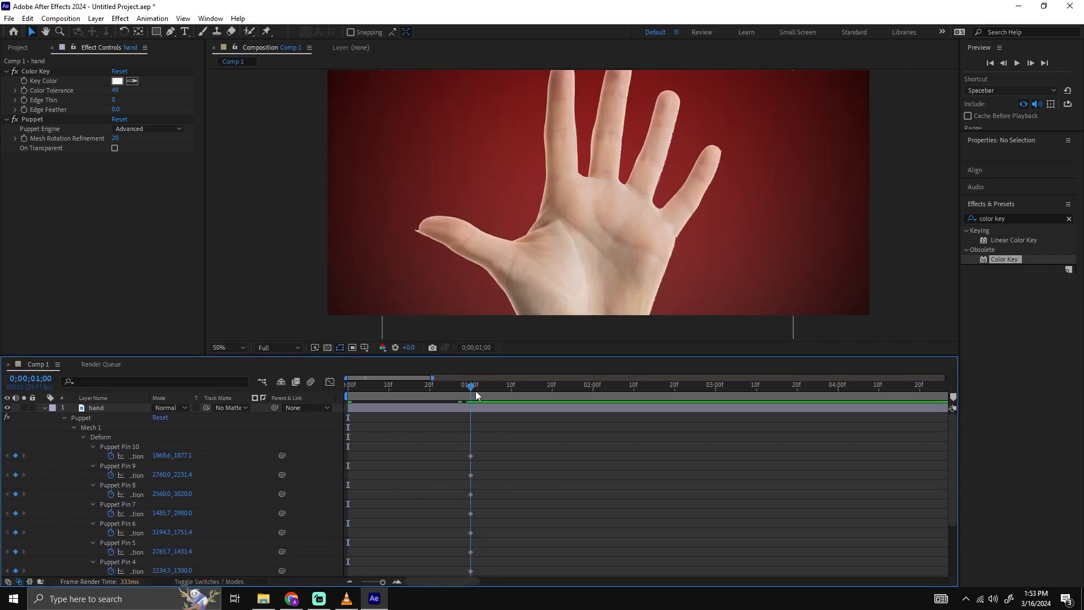
At 0;00;01;10, bend the hand's thumb further outward and down with its Puppet pin.
scroll(576, 200, down, 2)
scroll(585, 171, up, 1)
scroll(587, 203, down, 1)
drag(583, 194, 584, 183)
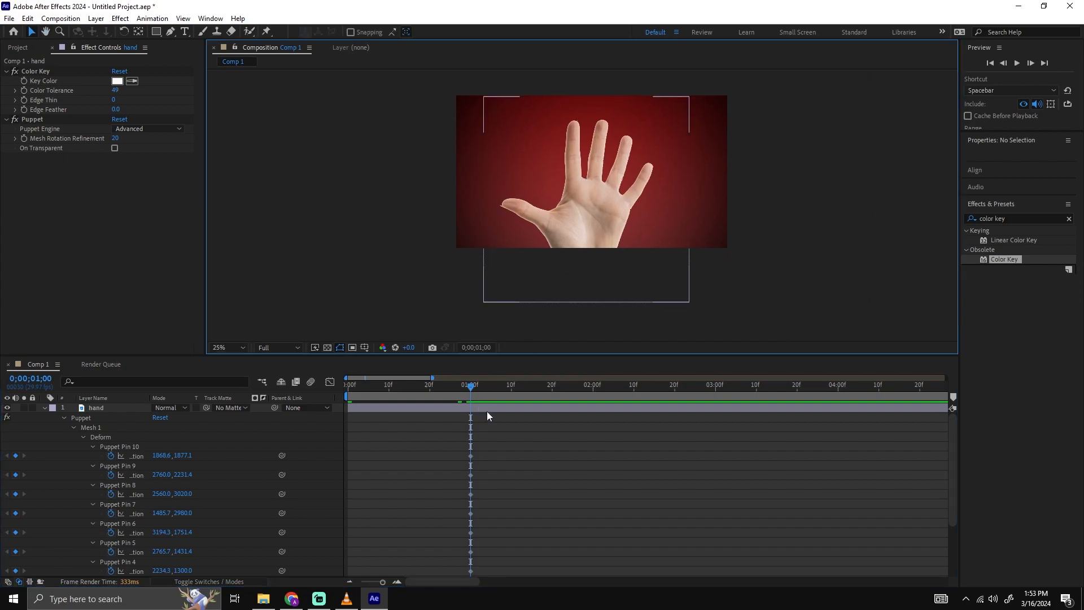
drag(472, 387, 510, 387)
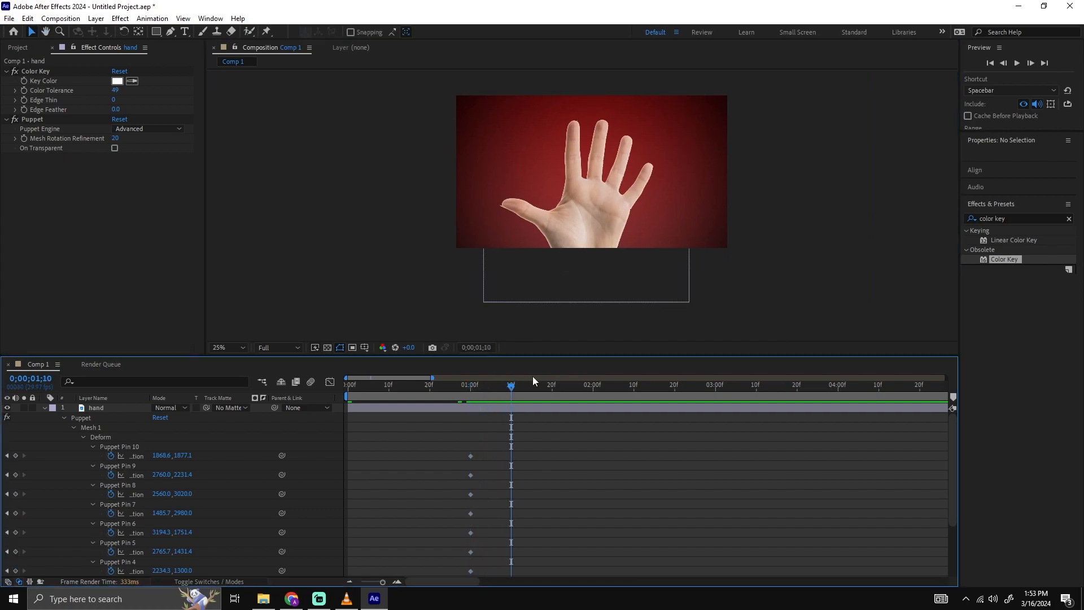
scroll(577, 239, up, 1)
drag(540, 277, 553, 244)
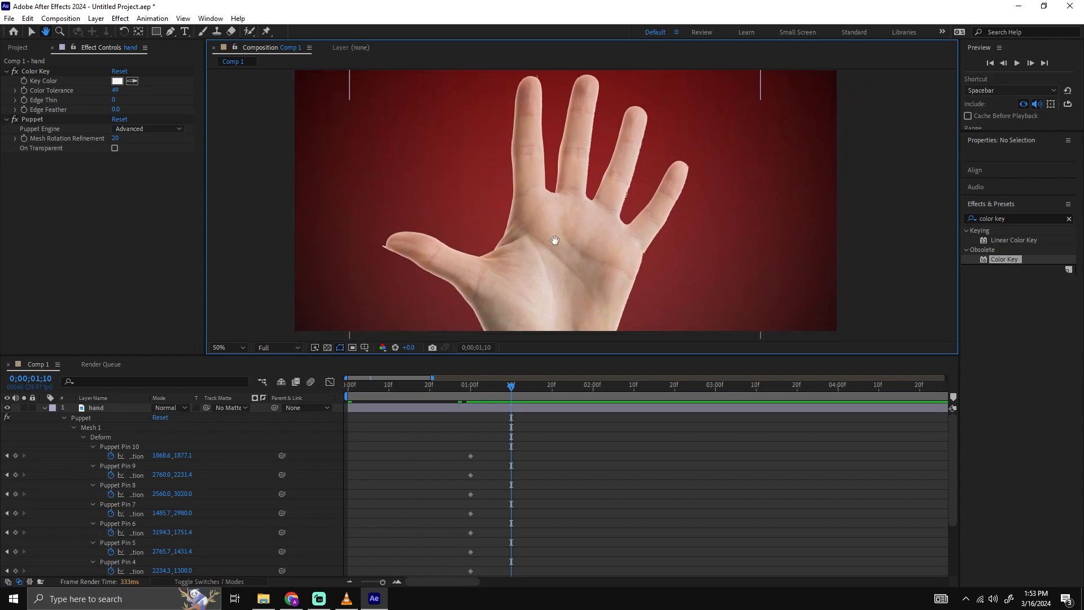
click(425, 247)
click(267, 32)
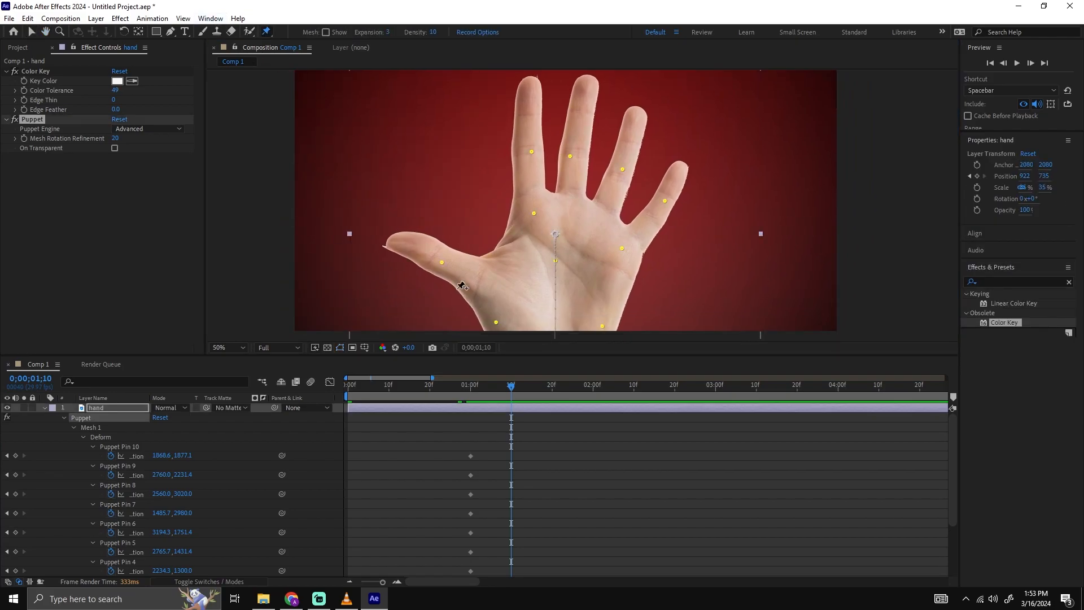
drag(480, 261, 442, 264)
Tilt the index finger outward with its Puppet pin at 0;00;01;10, and undo the extra bend made after it.
key(v)
key(space)
mouse_move(538, 166)
mouse_down()
mouse_move(535, 189)
mouse_move(526, 167)
mouse_up()
click(576, 167)
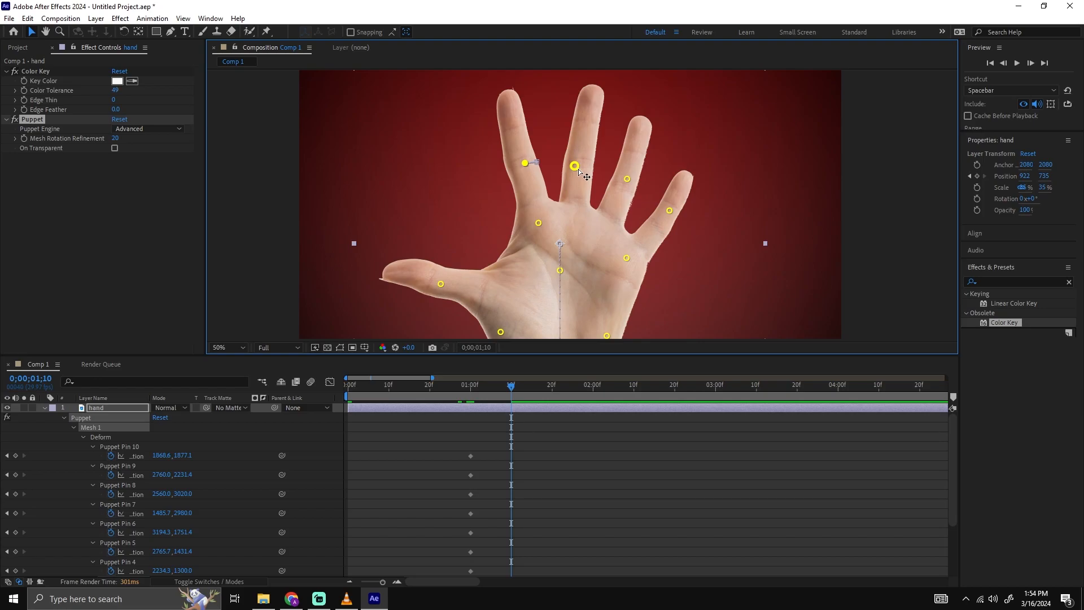
drag(524, 166, 518, 164)
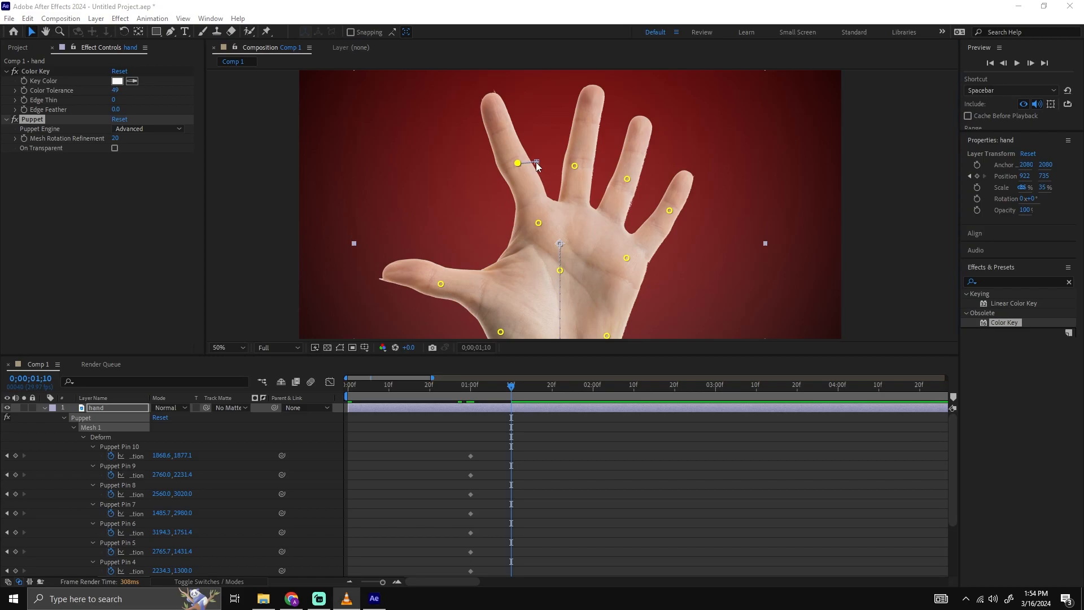
click(538, 171)
key(ctrl+z)
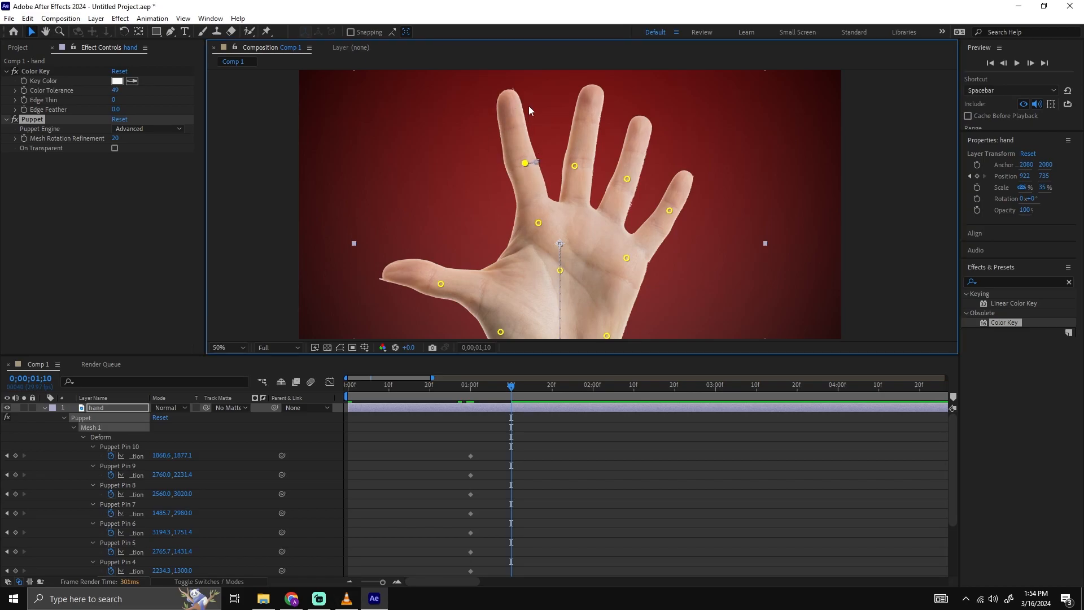
Spread the middle, ring and little fingers outward with their Puppet pins at 0;00;01;10 and preview the motion.
drag(513, 136, 582, 192)
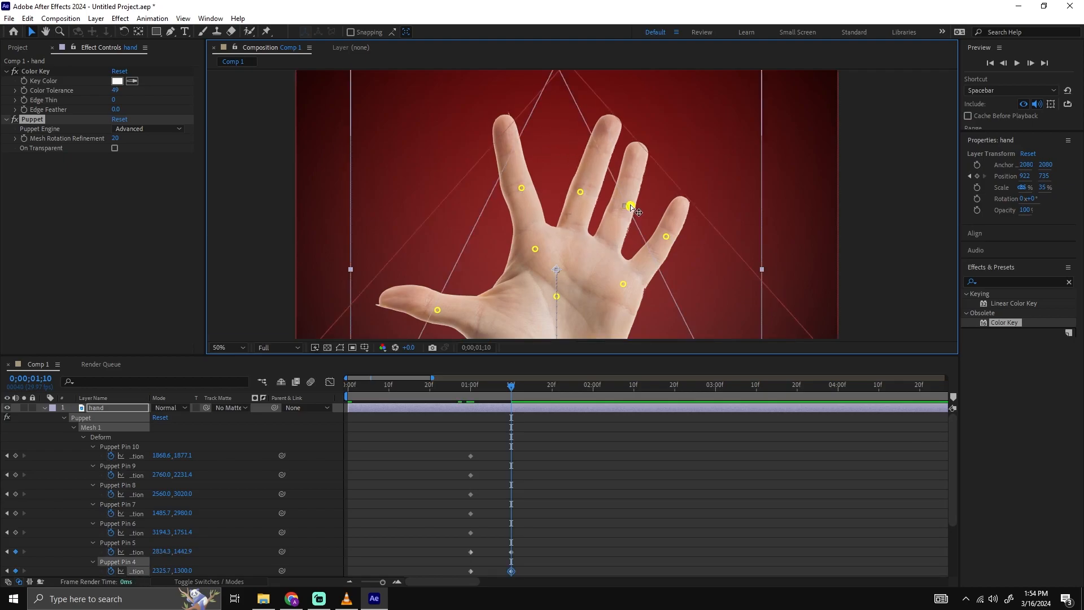
drag(666, 237, 675, 240)
click(466, 391)
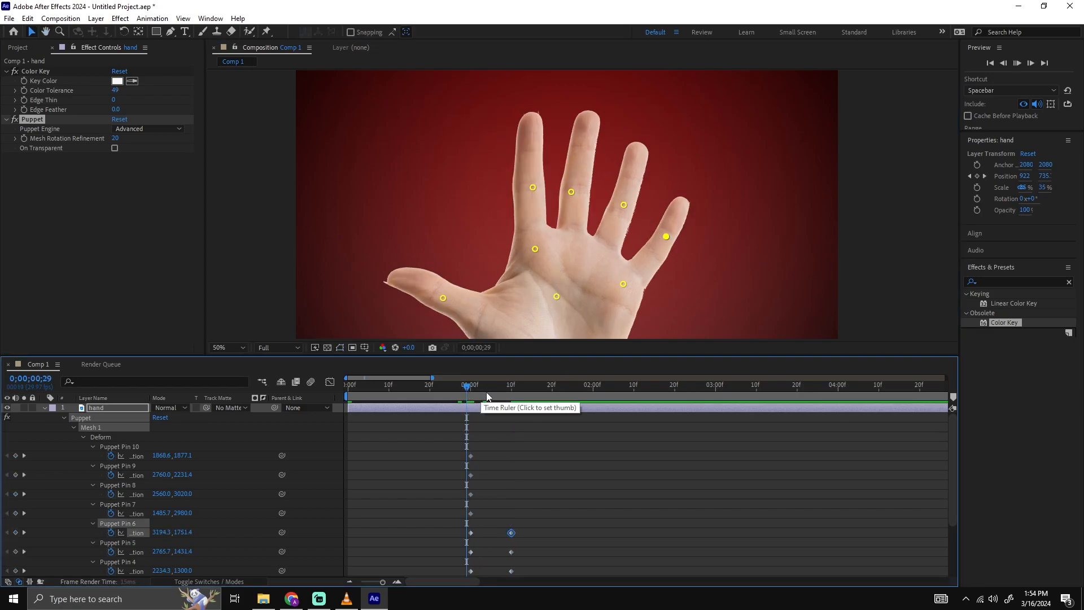
key(space)
Move the thumb and finger pin keyframes at 0;00;01;10 to the start of the timeline and preview the animation.
scroll(570, 476, down, 3)
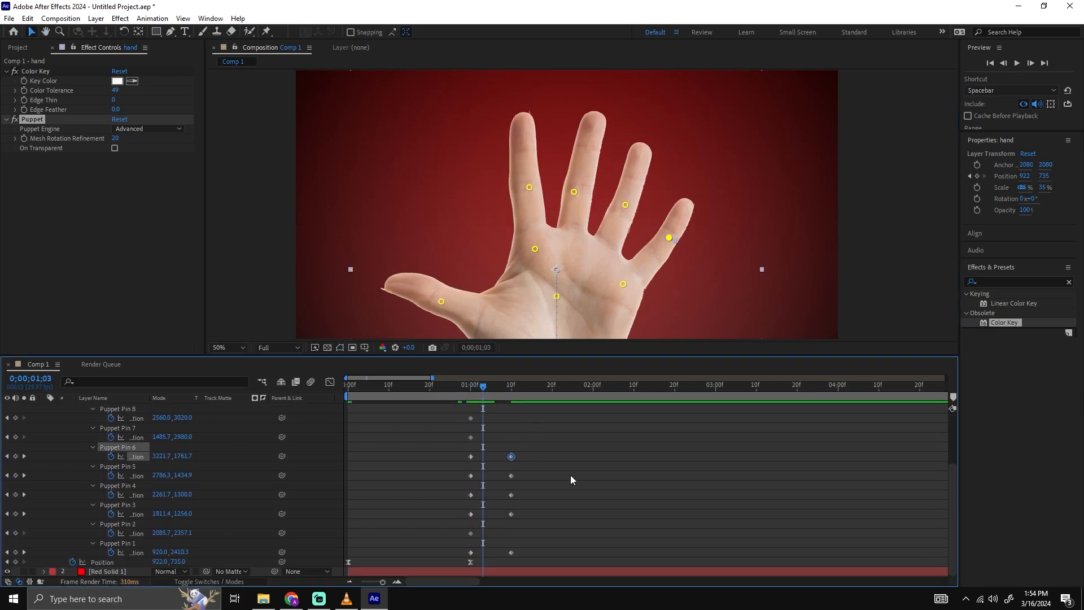
drag(601, 435, 500, 554)
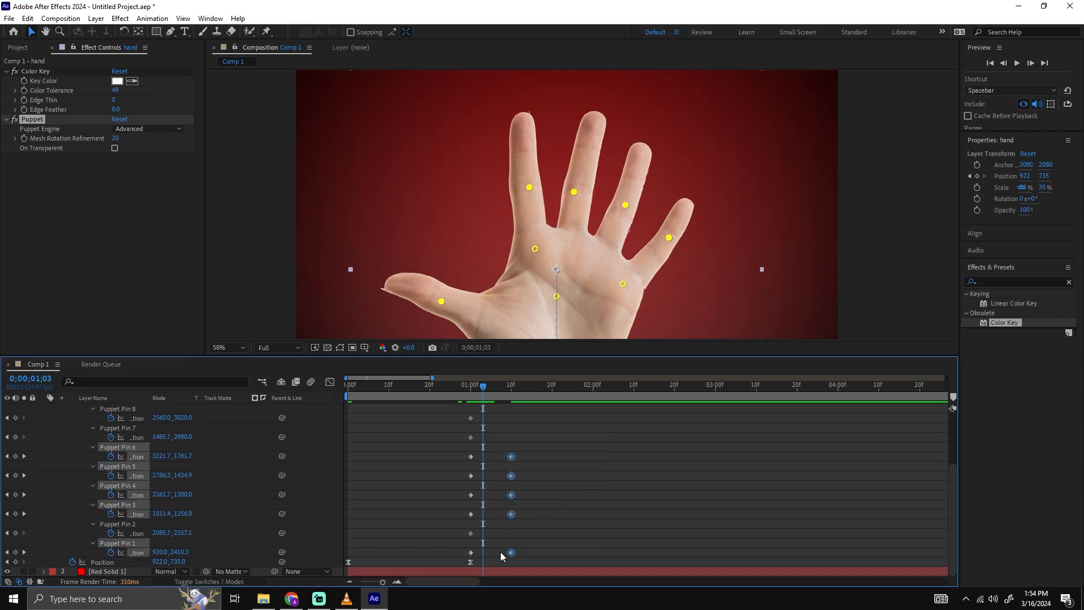
drag(512, 476, 344, 483)
click(398, 467)
drag(471, 387, 346, 393)
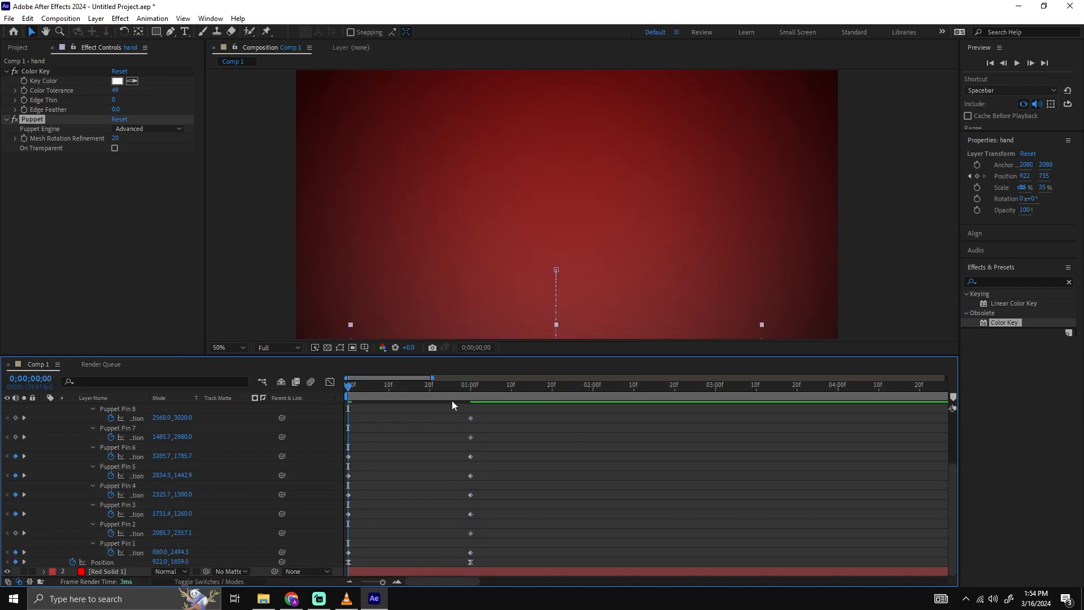
key(space)
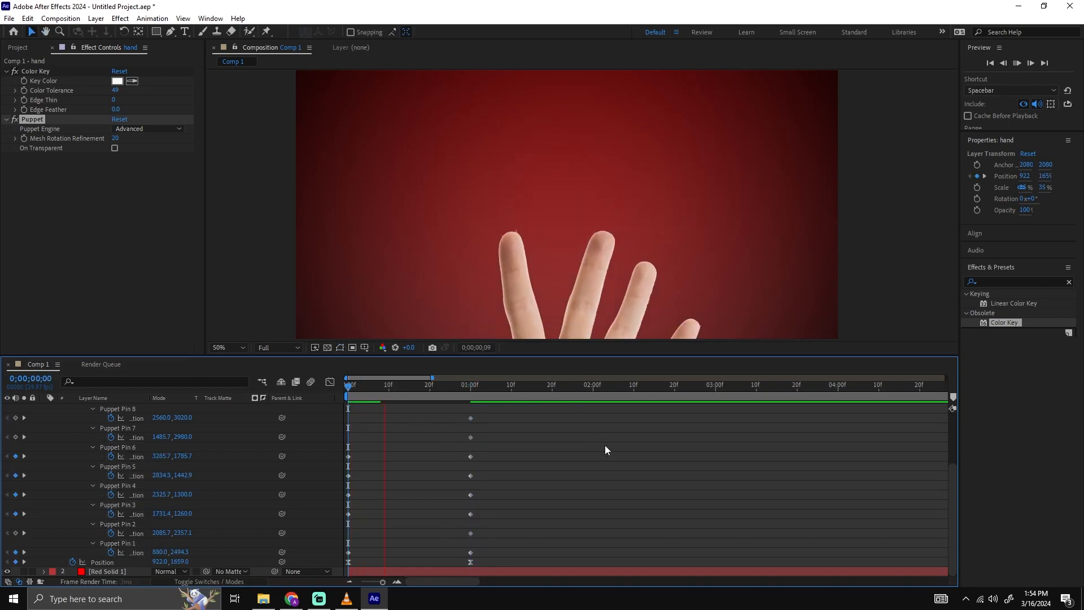
Set the composition preview resolution to Half and play the hand animation from the start.
click(285, 348)
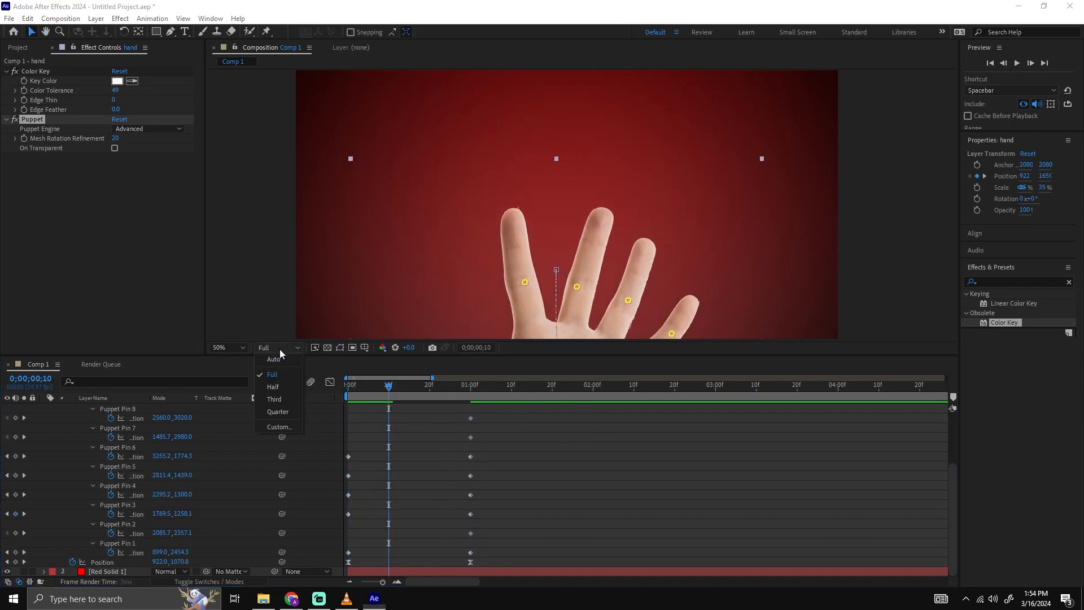
click(279, 385)
key(space)
key(space)
click(347, 385)
key(space)
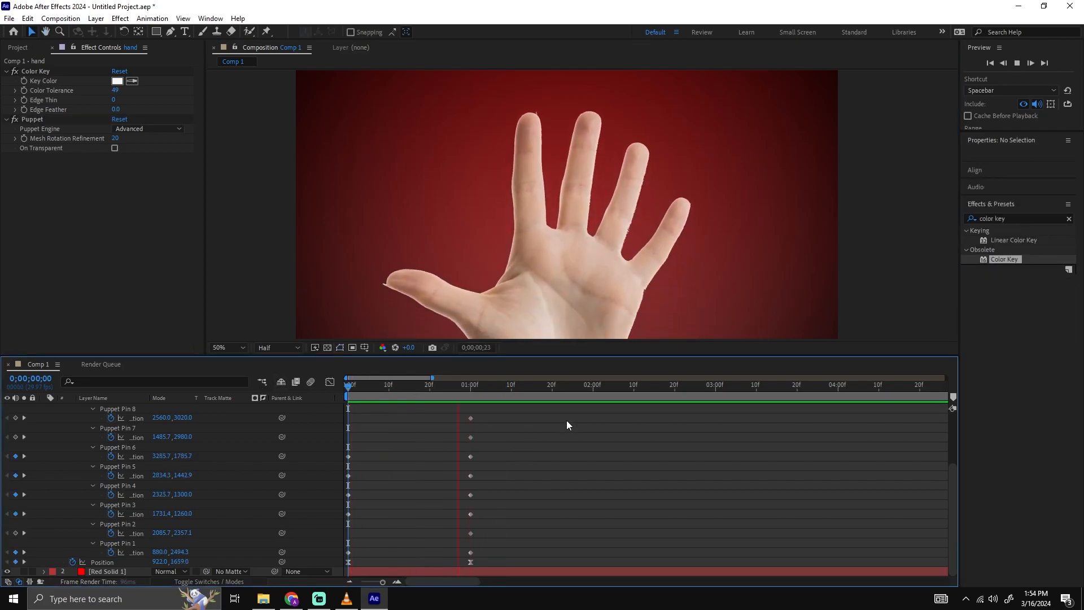
key(space)
drag(466, 387, 350, 429)
key(space)
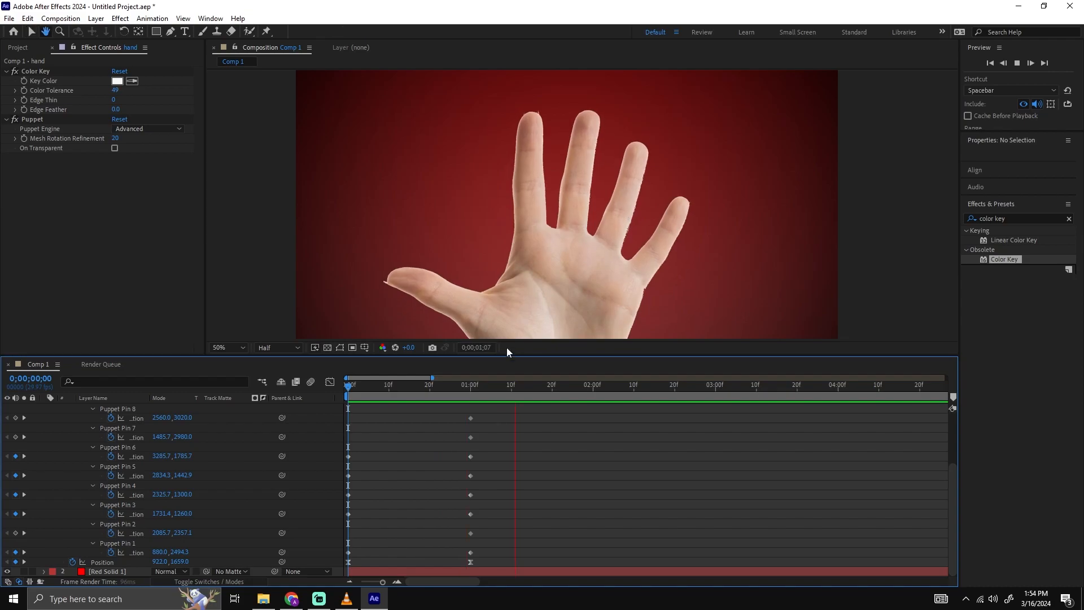
Move the hand layer's keyframes at 1 second earlier to about frame 25 and collapse the layer's properties.
drag(462, 383, 489, 385)
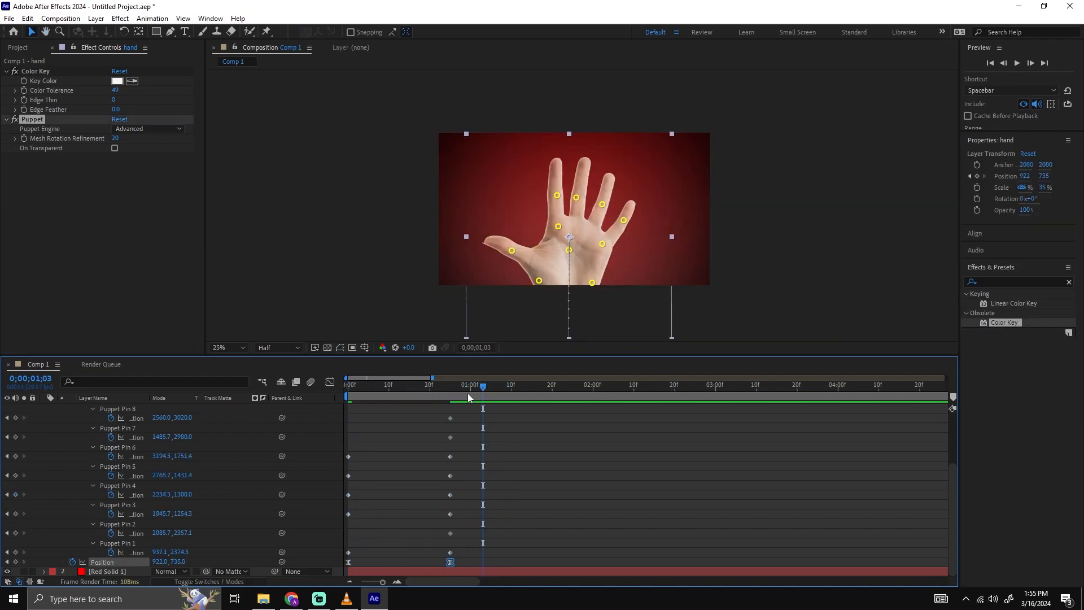
key(space)
drag(561, 422, 337, 561)
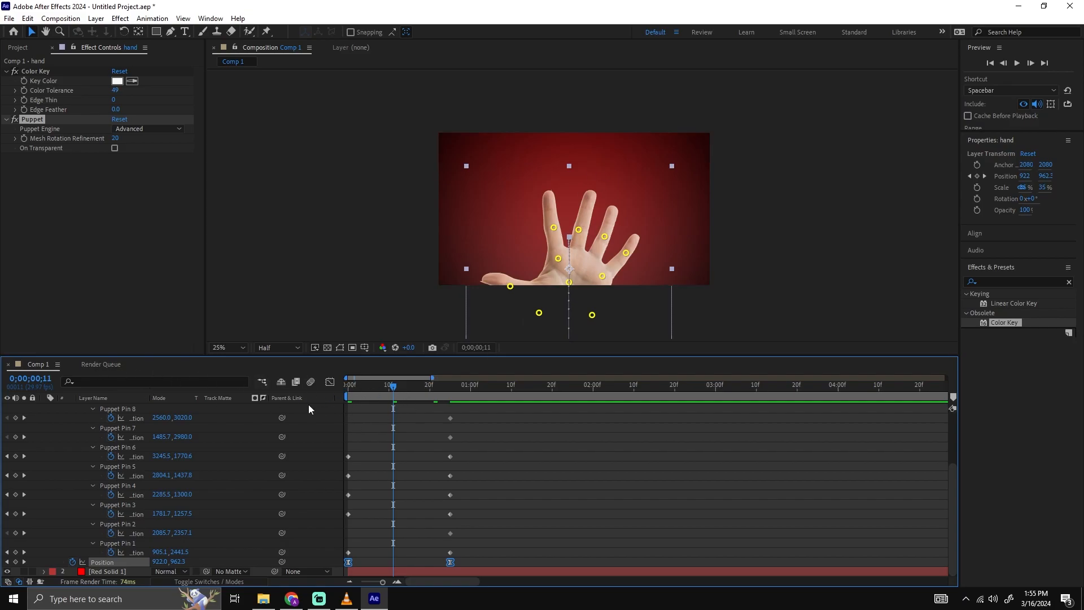
scroll(487, 434, up, 3)
click(502, 412)
key(u)
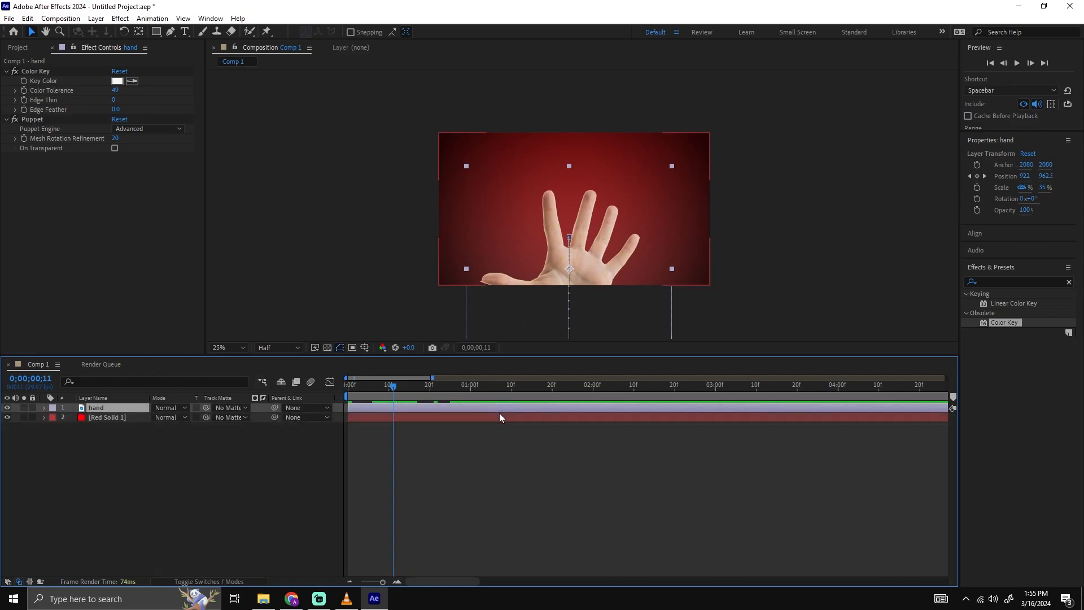
Play the shortened hand animation from the first frame to check its timing.
drag(386, 388, 308, 388)
scroll(650, 238, up, 2)
key(space)
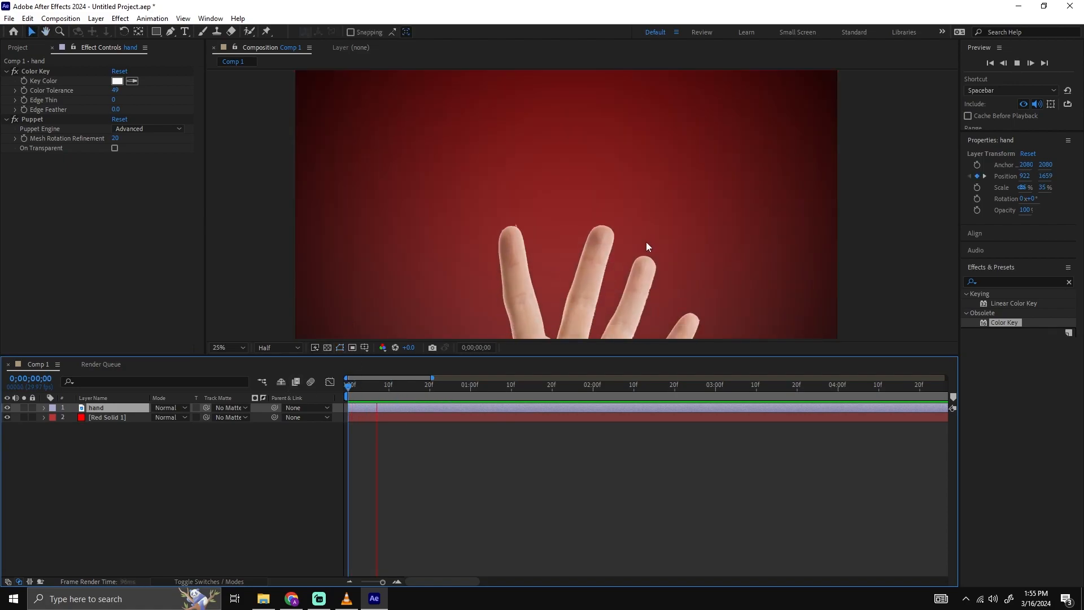
scroll(646, 242, down, 2)
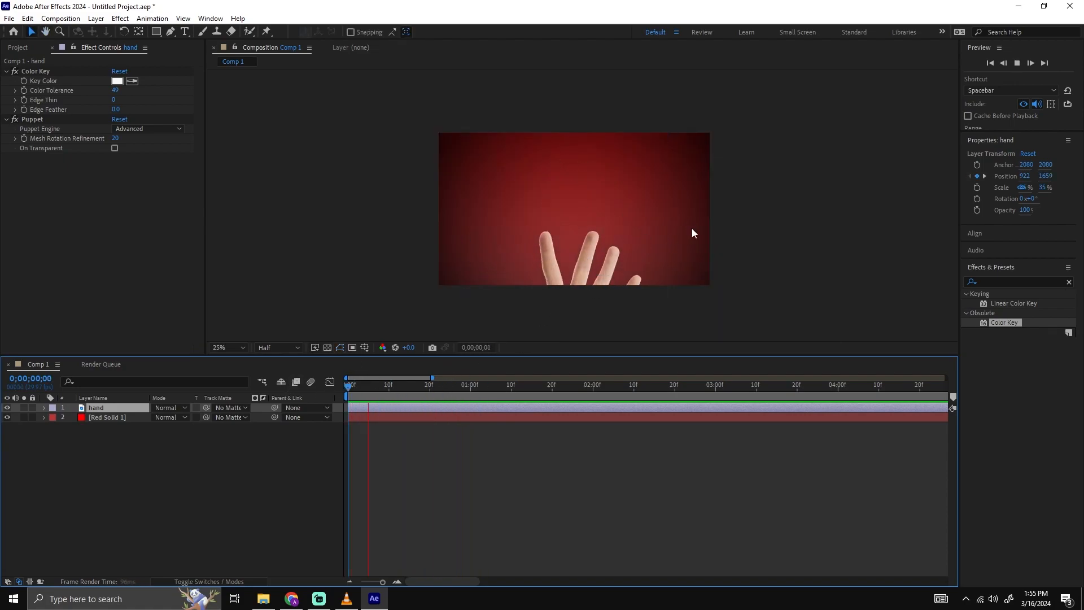
key(space)
Create a text layer reading RAW above the hand's fingertips, near the composition's upper-left corner.
scroll(623, 195, up, 2)
drag(605, 160, 598, 225)
click(184, 31)
click(376, 150)
text(RAW)
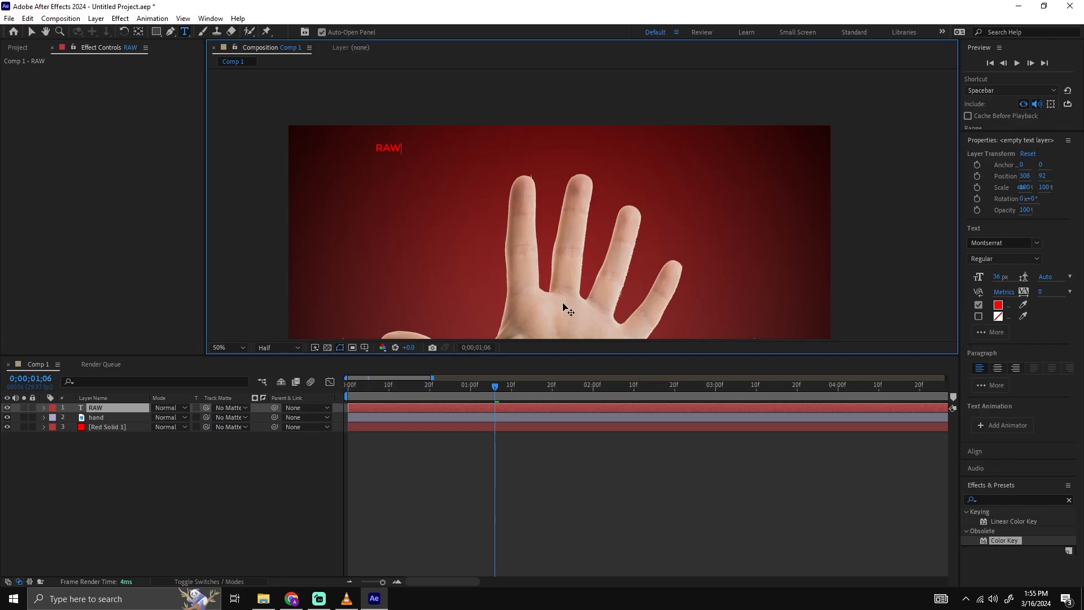
click(677, 473)
key(v)
click(394, 153)
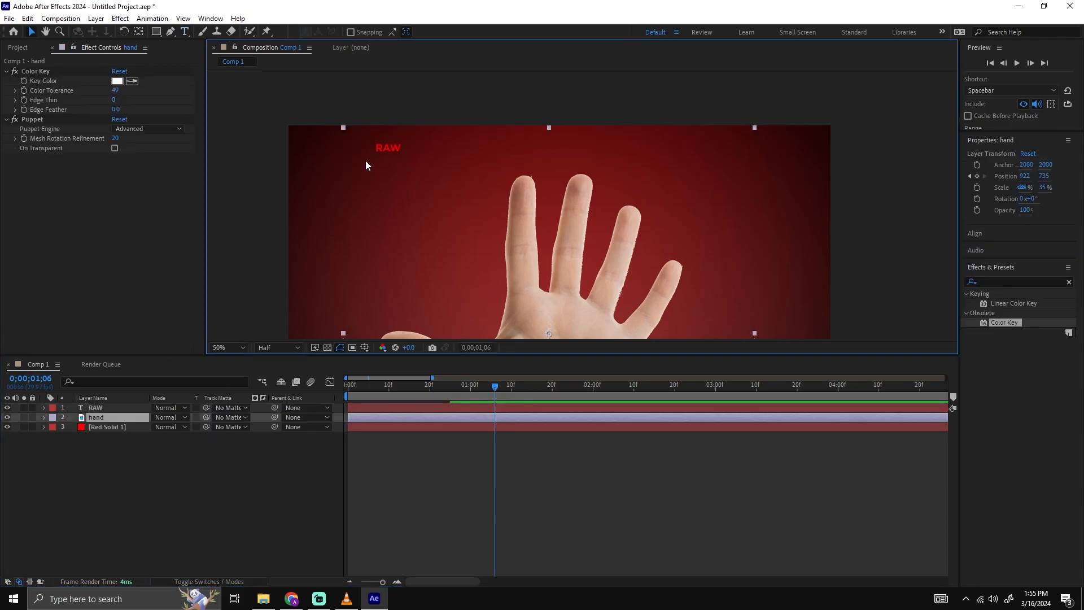
Scale the RAW text to 612% and place it just above the index finger at about 288, 232.
click(113, 407)
key(s)
drag(162, 416, 185, 416)
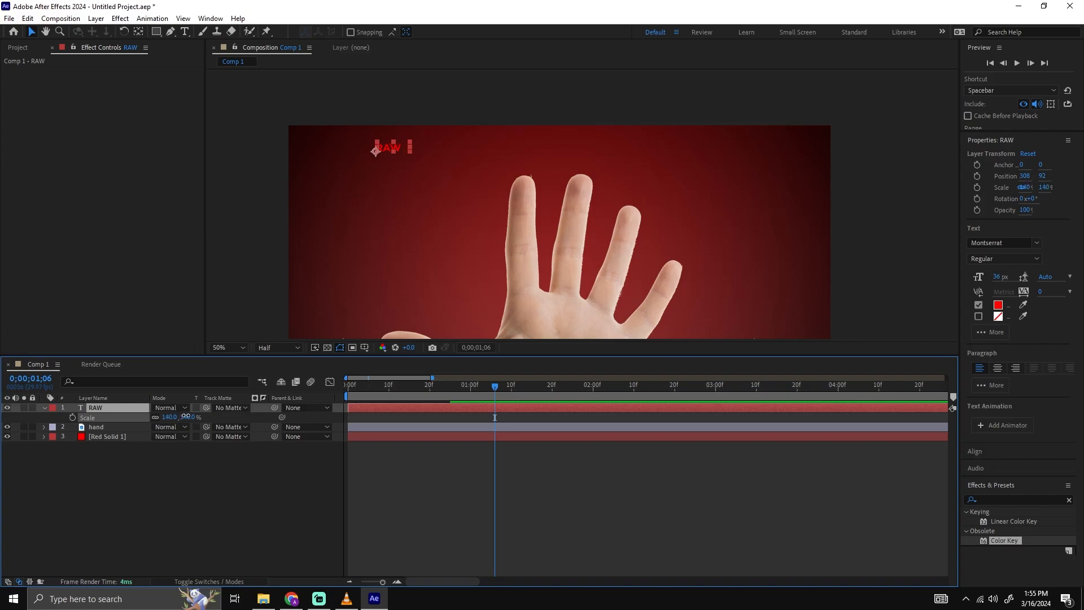
drag(315, 403, 340, 402)
key(Caps_Lock)
drag(435, 144, 449, 166)
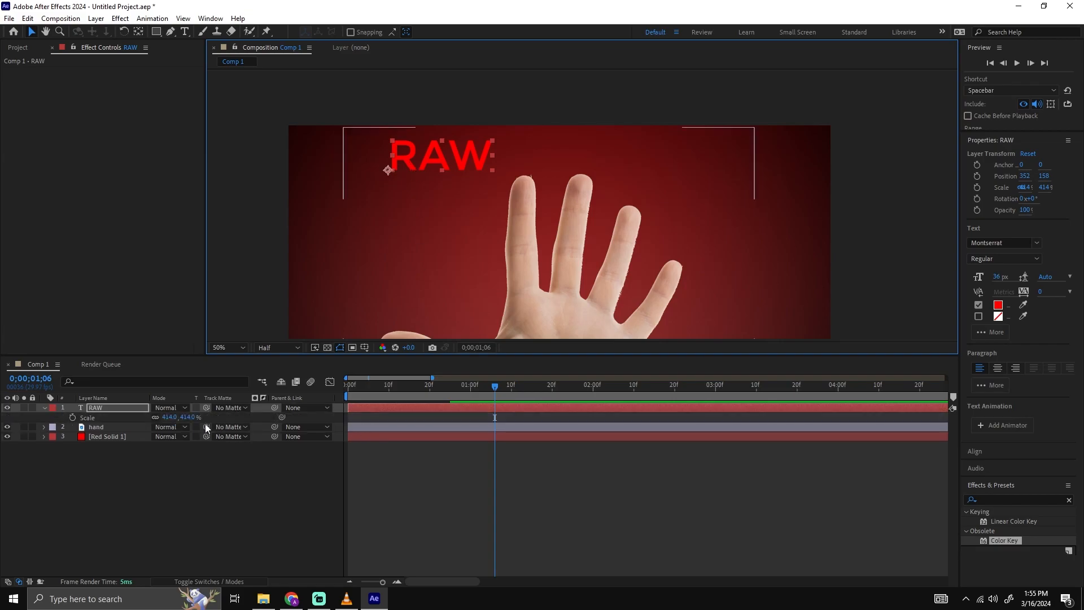
drag(169, 416, 281, 402)
drag(485, 155, 467, 176)
Duplicate the RAW text to its right and change the copy to centre-aligned text reading TRUTH'S.
click(123, 405)
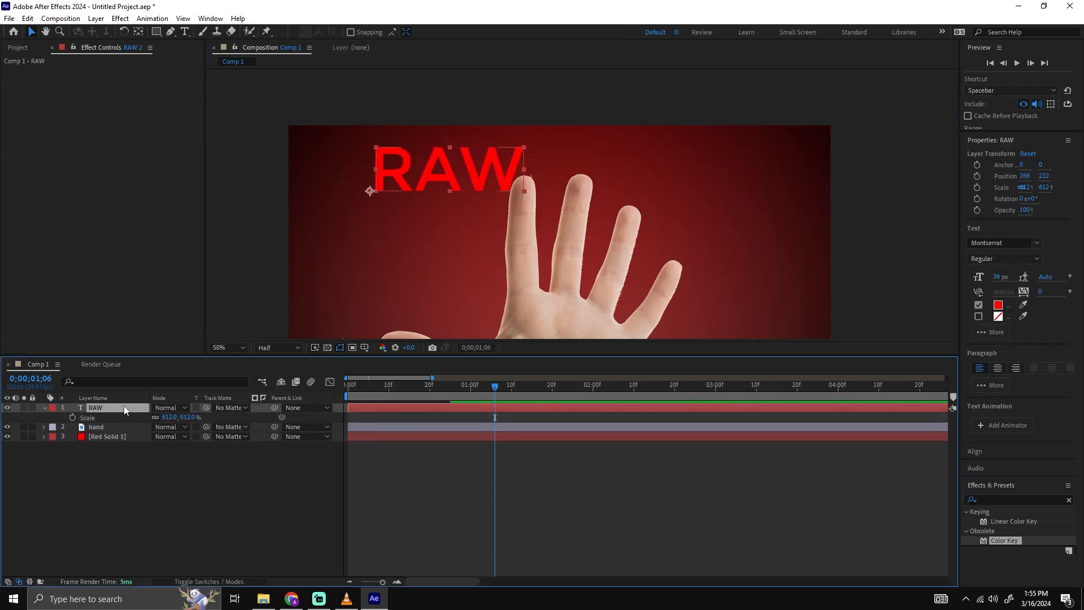
key(ctrl+d)
drag(435, 174, 659, 173)
double_click(659, 173)
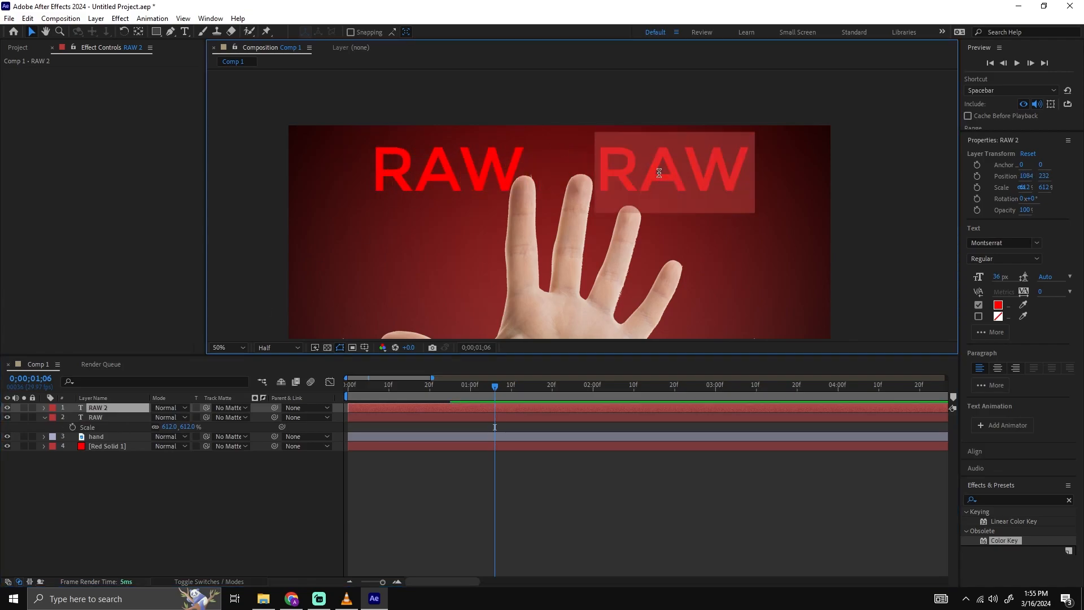
click(998, 368)
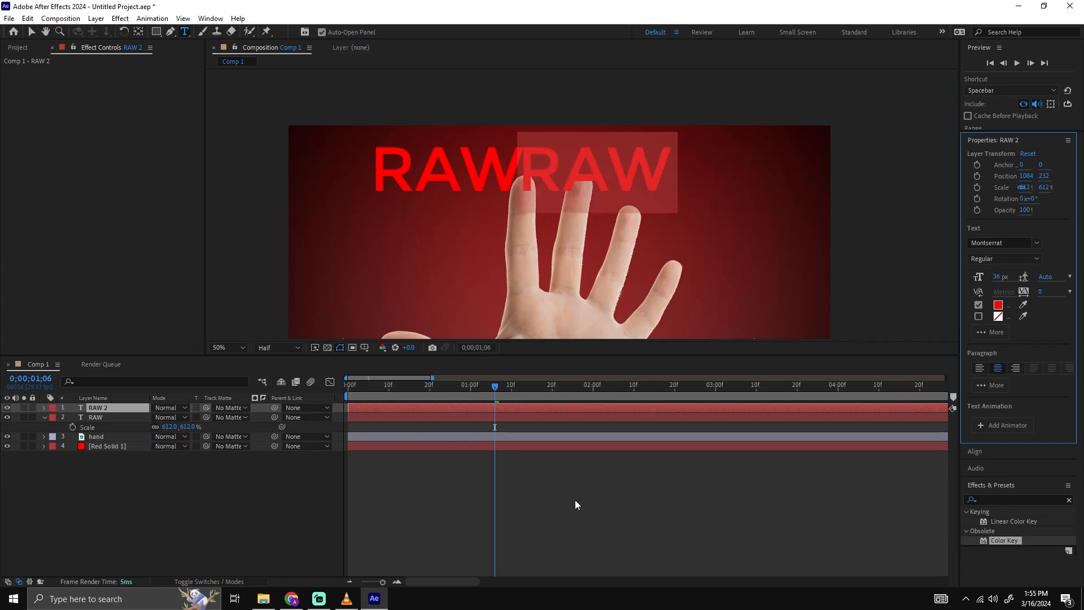
text(TRUTH)
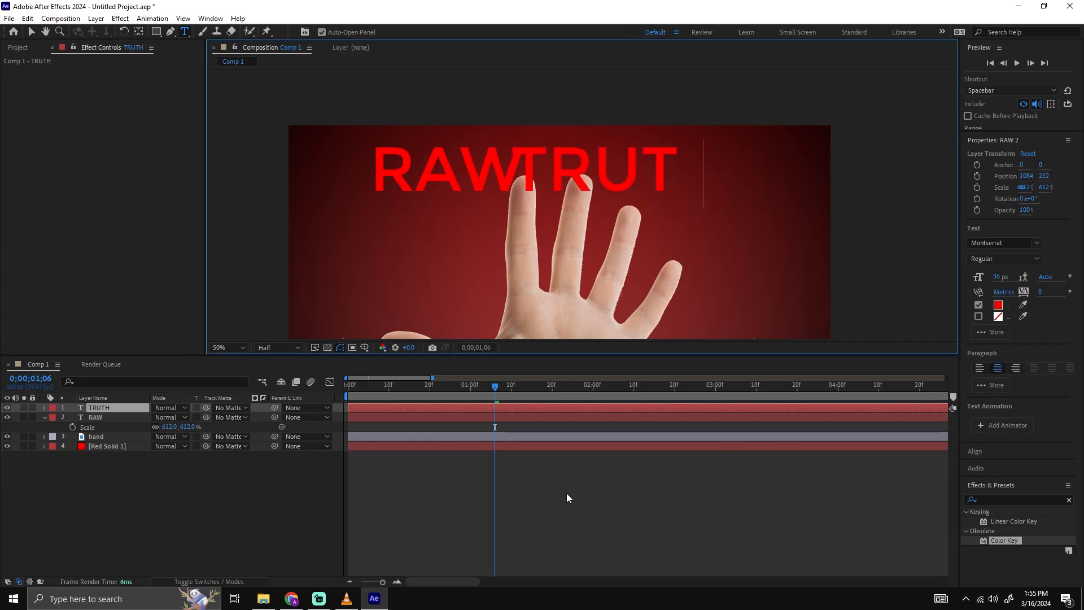
text('S)
key(Escape)
key(v)
Arrange RAW and TRUTH'S side by side across the top of the composition, with RAW at 158, 232.
drag(581, 174, 681, 177)
click(502, 175)
drag(502, 176, 465, 175)
drag(724, 168, 685, 171)
Move the RAW and TRUTH'S layers below the hand layer so the fingers overlap the text.
shift+click(119, 417)
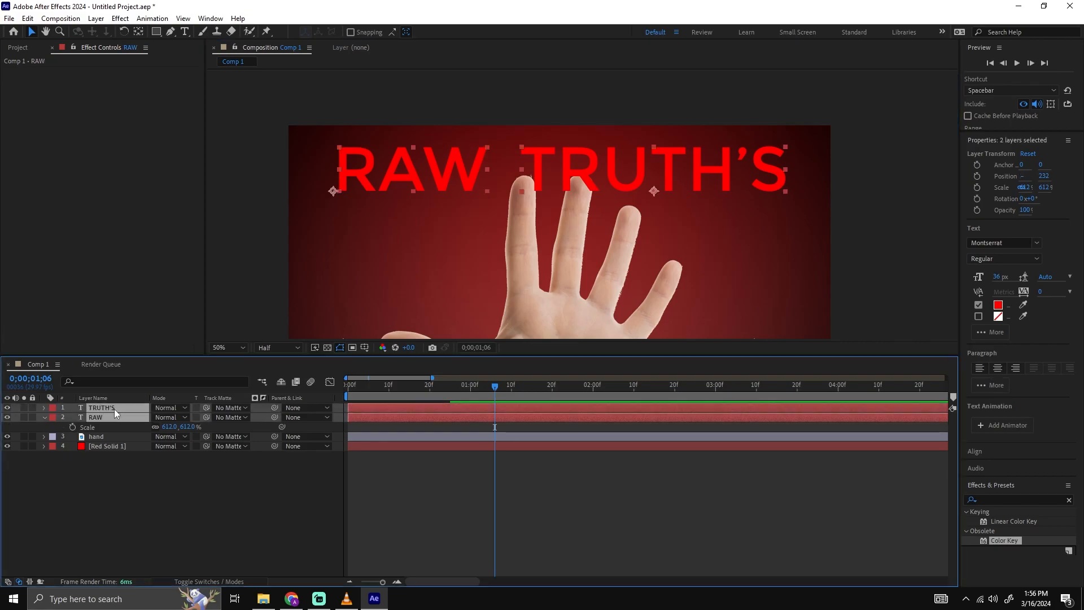
drag(106, 413, 103, 441)
click(134, 493)
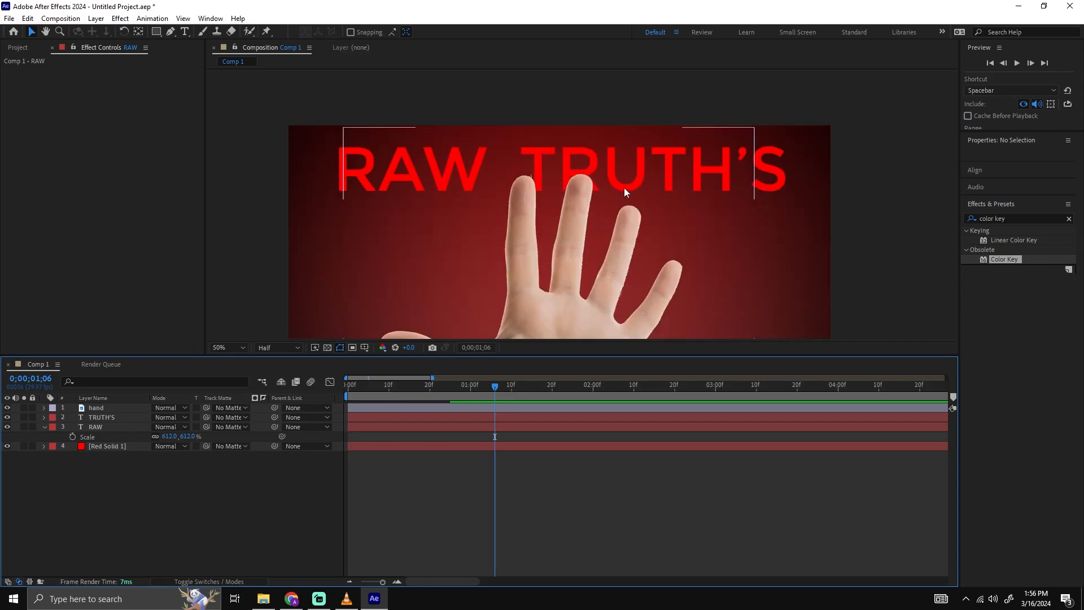
drag(587, 166, 574, 164)
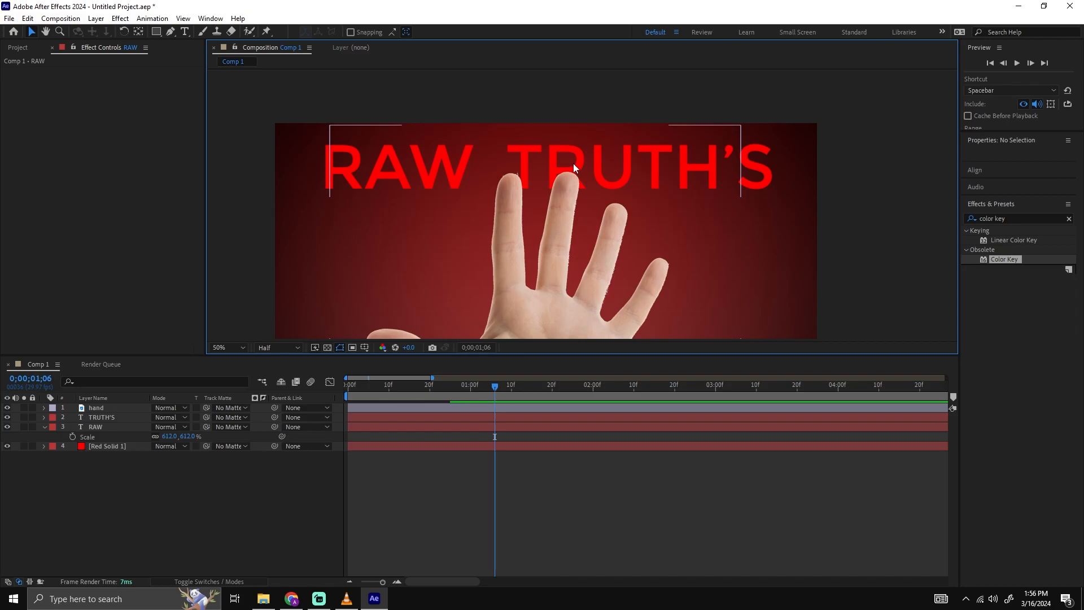
Disable the RAW text's fill and enable its stroke.
click(361, 163)
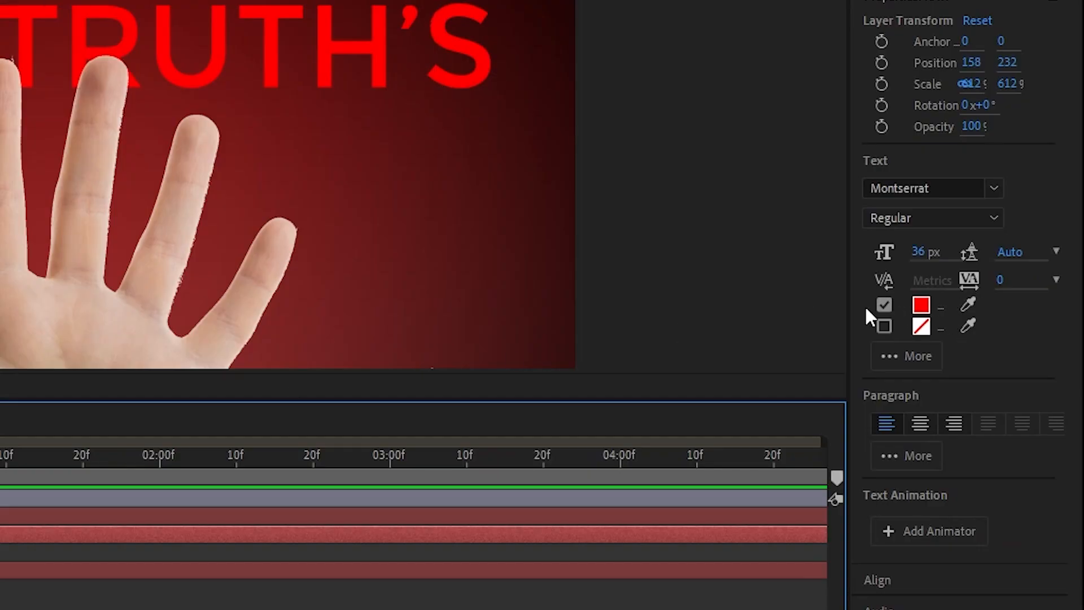
click(884, 305)
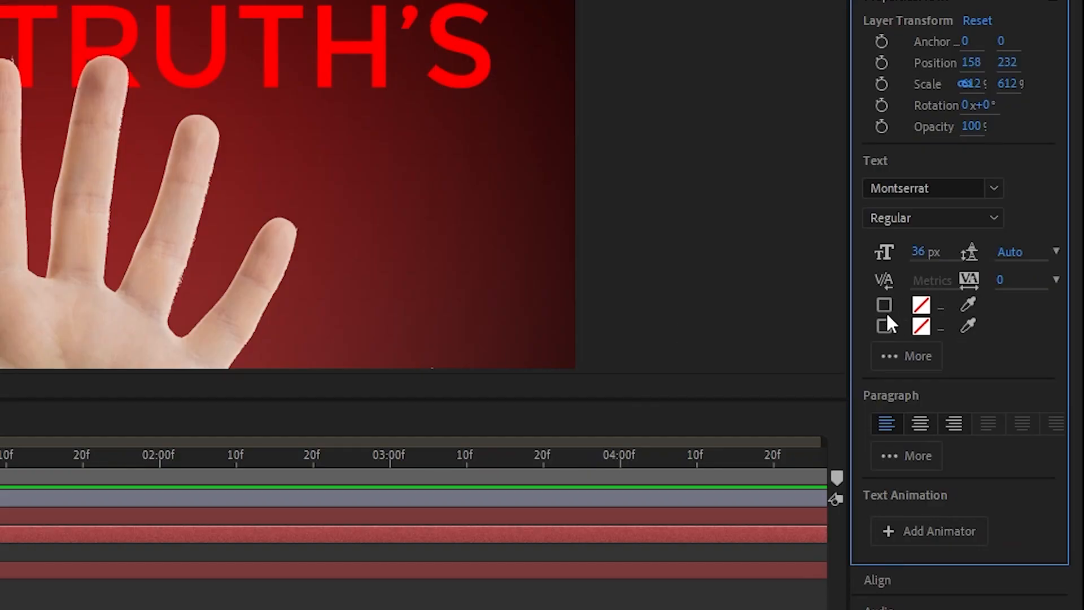
click(884, 326)
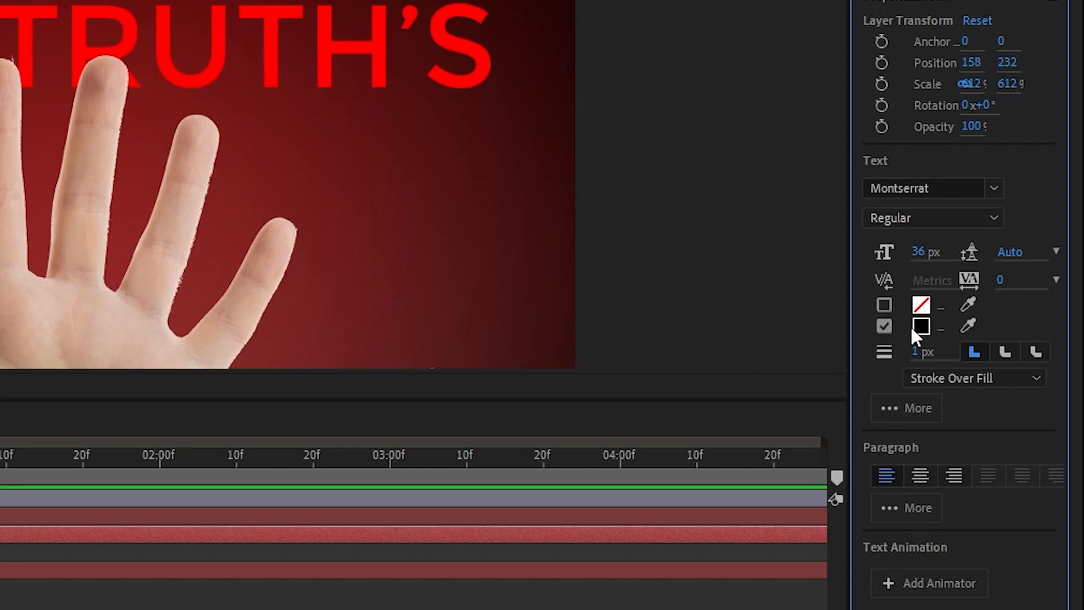
Set the RAW text's stroke colour to white, FFFFFF.
click(915, 326)
click(366, 163)
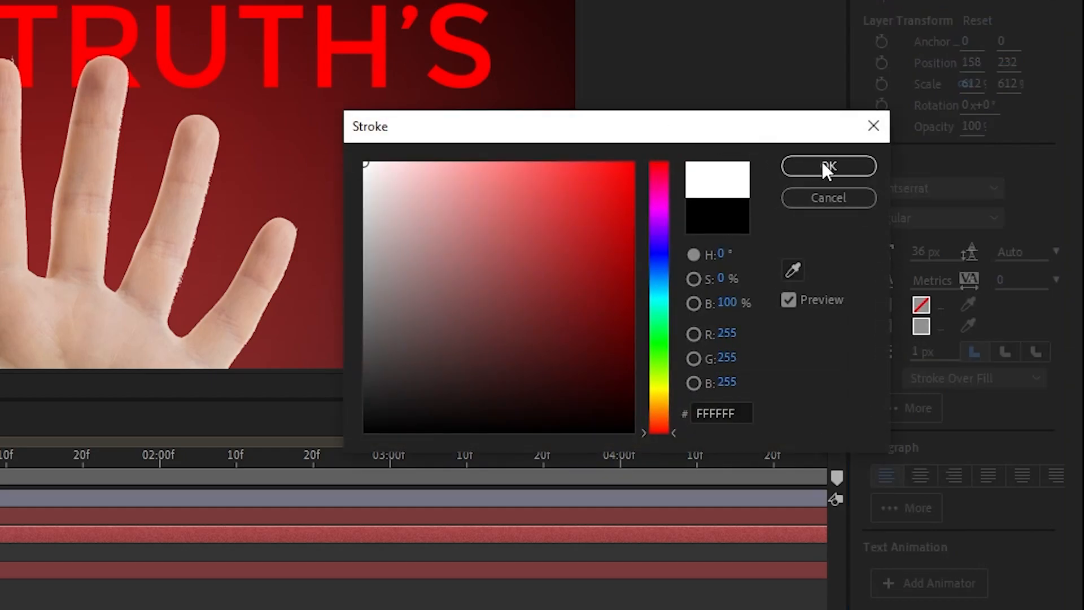
click(810, 167)
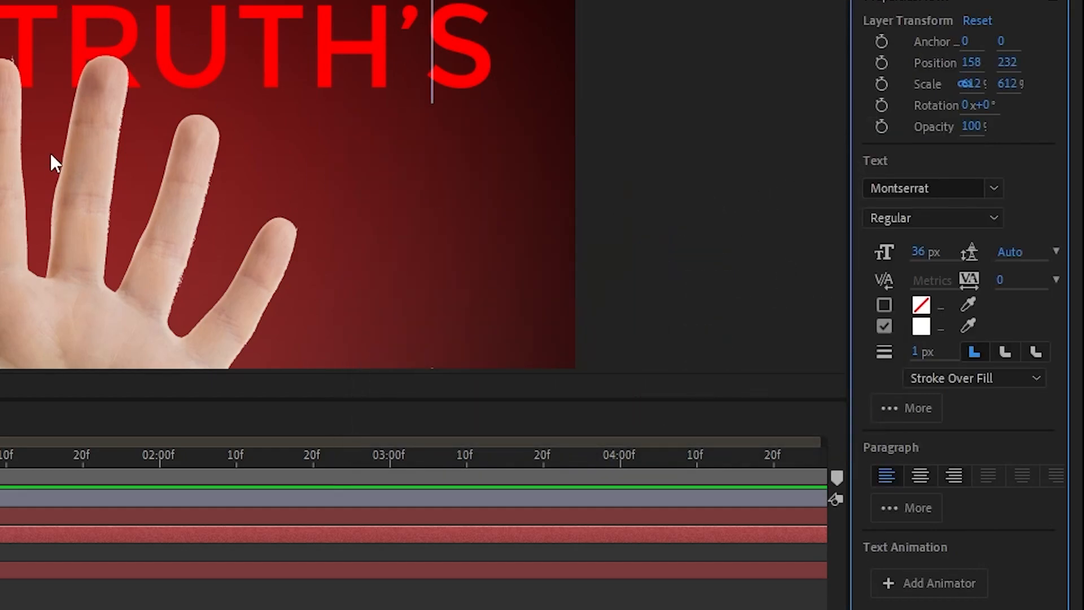
click(921, 326)
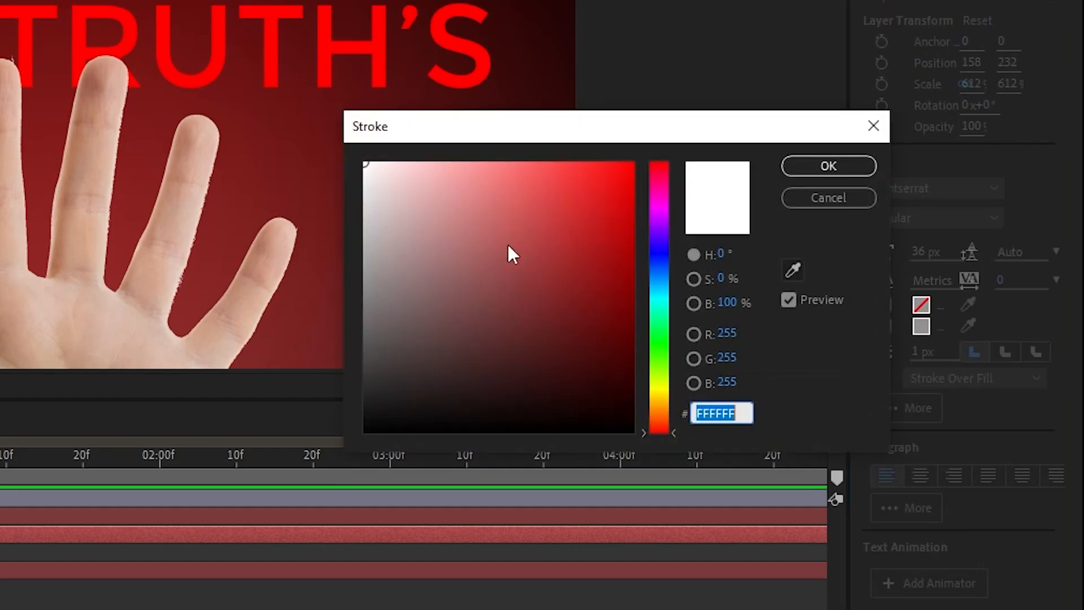
click(841, 194)
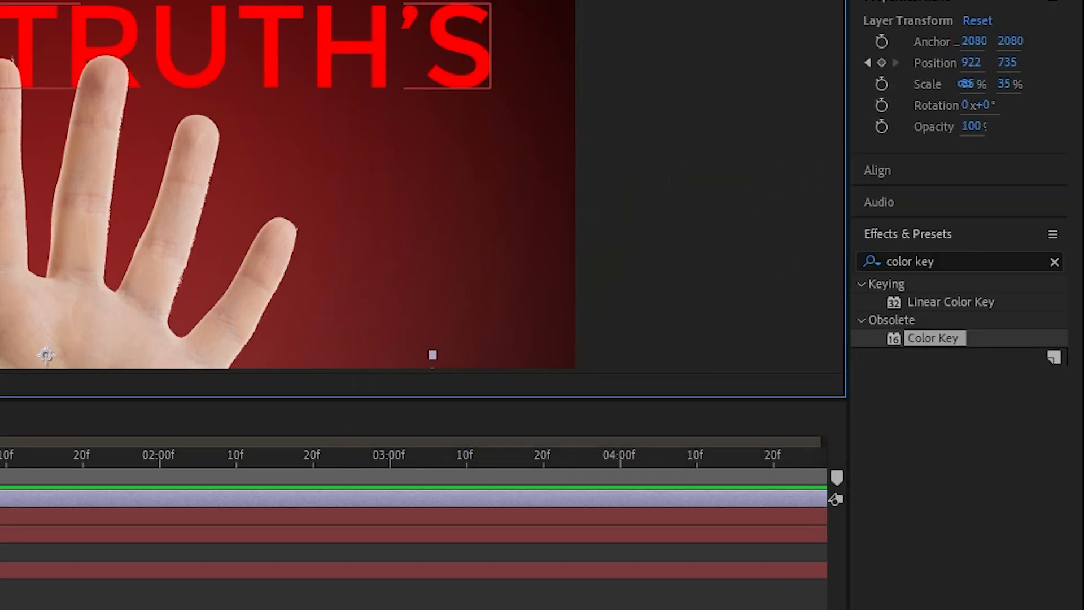
Disable the TRUTH'S text's fill and enable its stroke in white, FFFFFF.
click(2, 516)
click(885, 305)
click(885, 327)
click(917, 329)
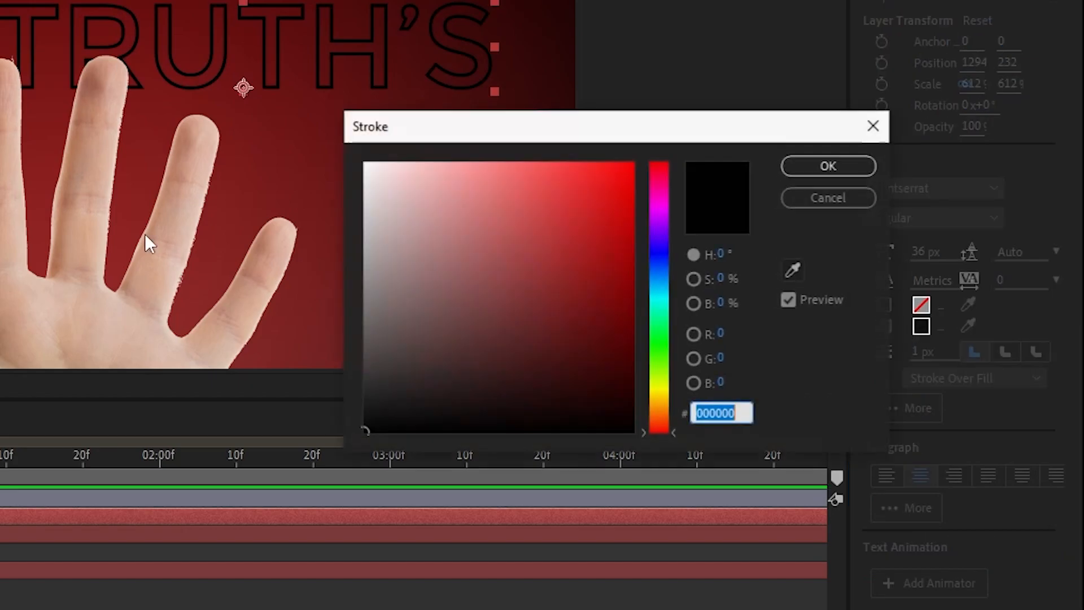
text(FFFFFF)
click(789, 161)
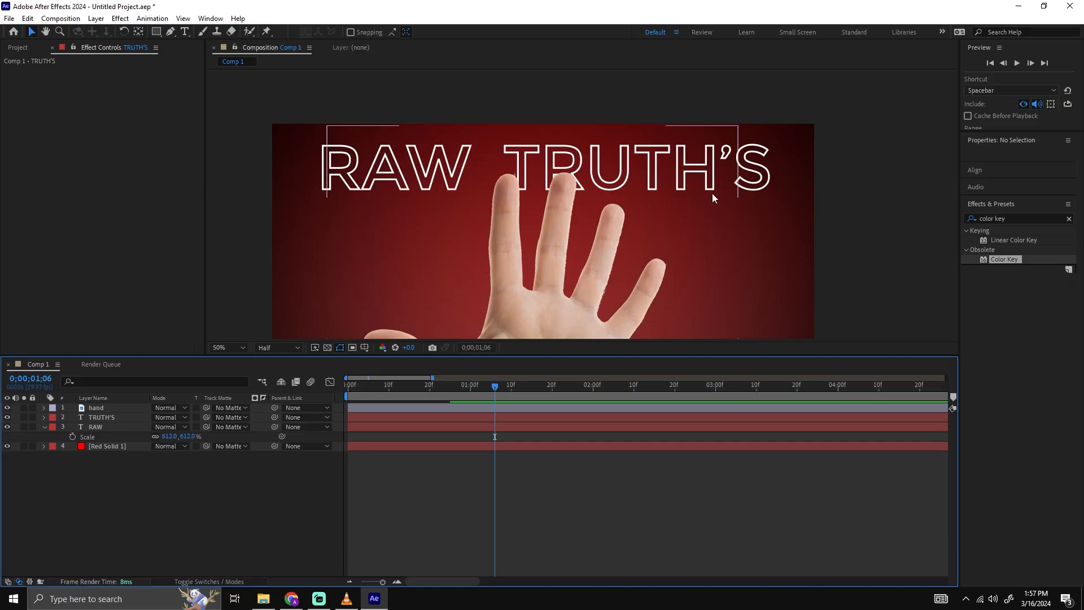
Lower the opacity of both the RAW and TRUTH'S layers to 48%.
scroll(526, 213, up, 1)
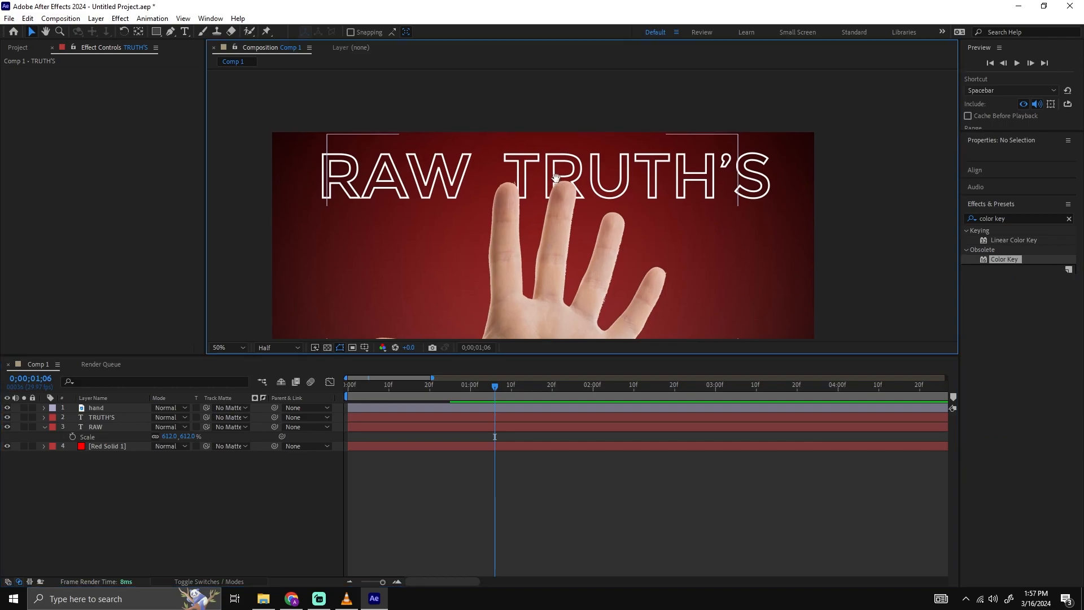
click(120, 425)
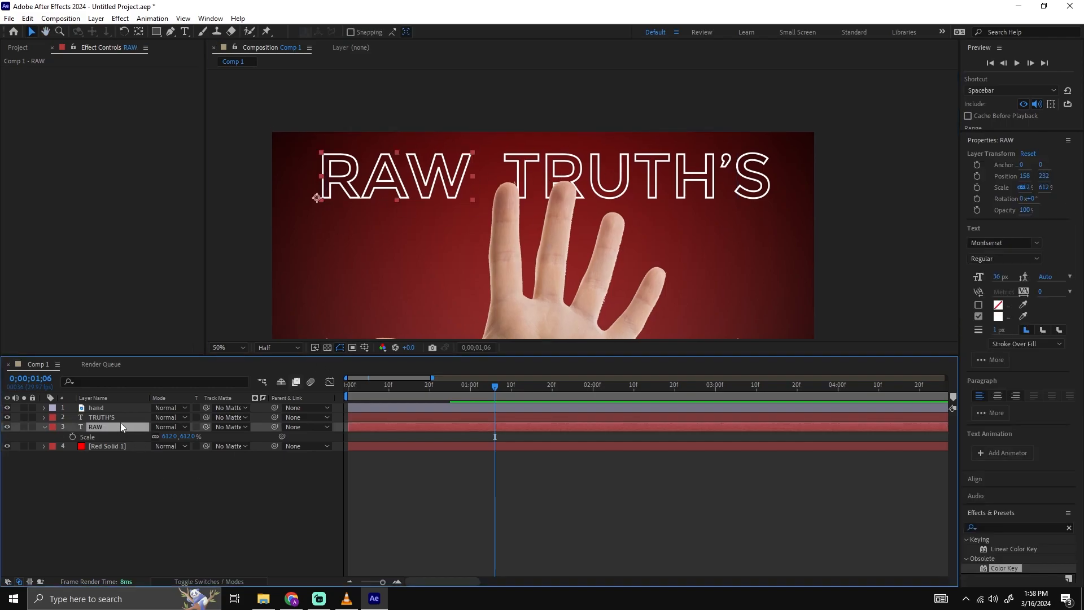
shift+click(126, 420)
key(t)
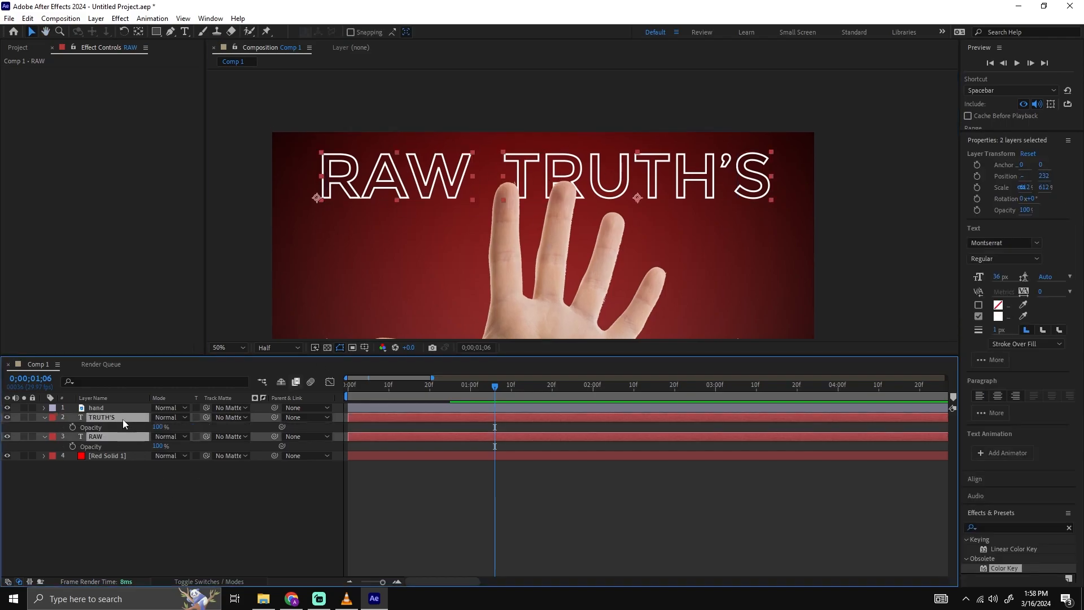
drag(158, 427, 134, 427)
click(186, 538)
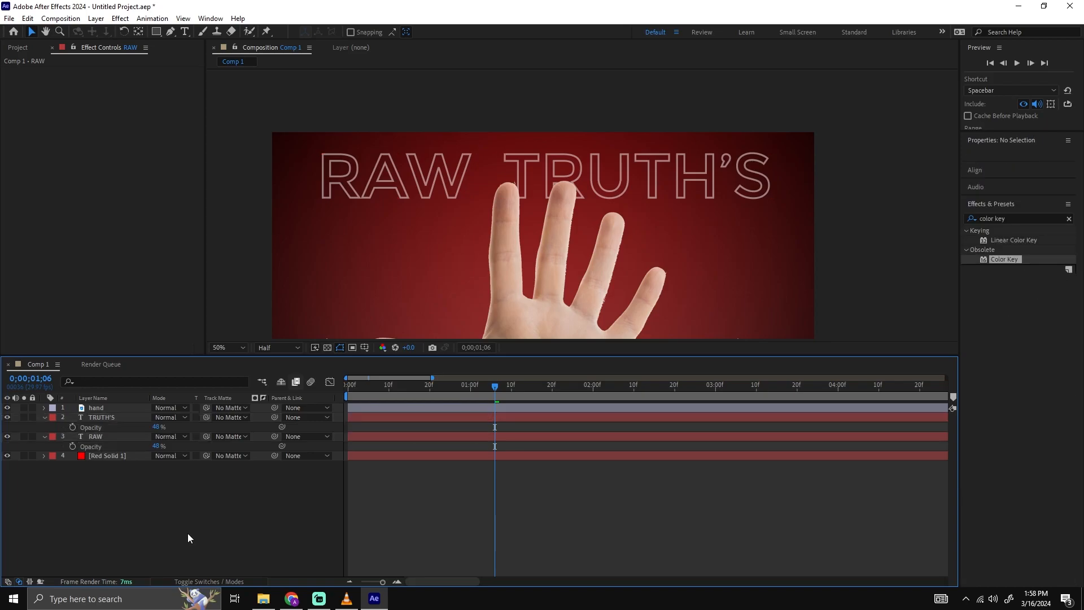
scroll(721, 263, down, 2)
scroll(692, 219, up, 2)
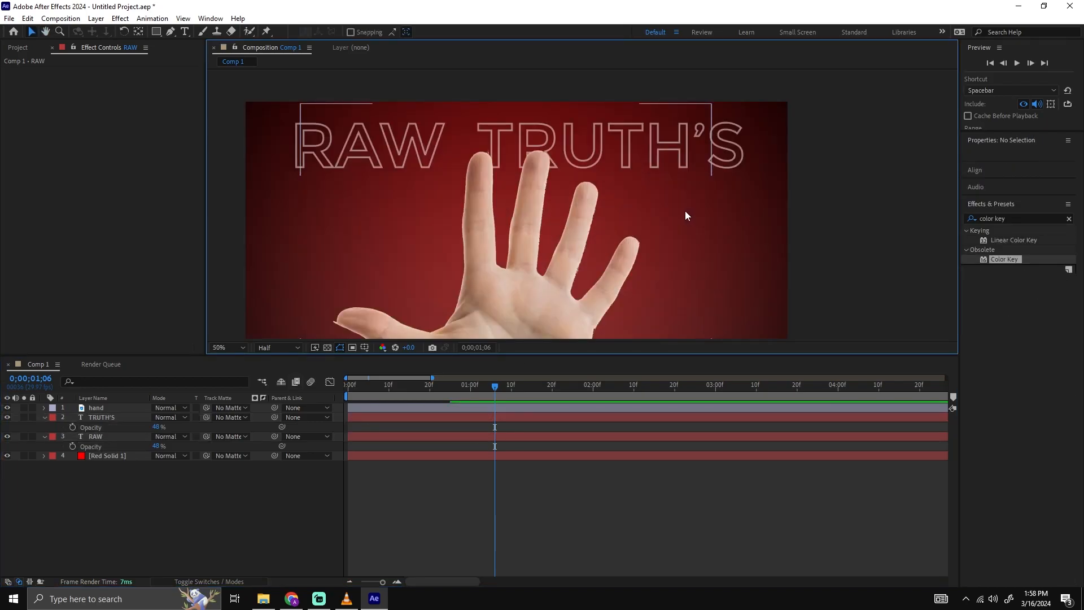
scroll(685, 211, down, 2)
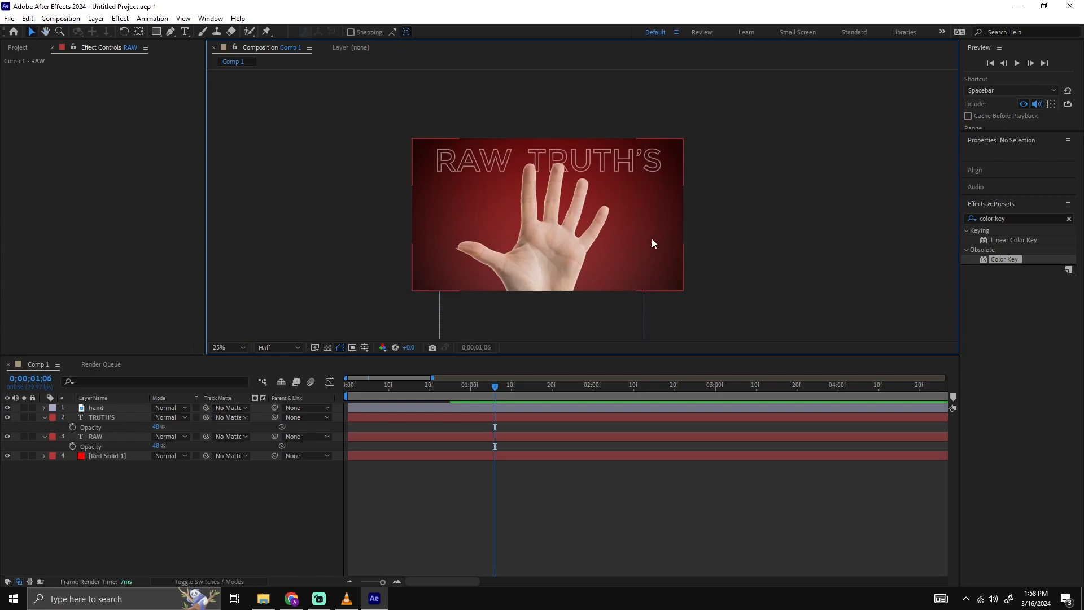
scroll(713, 223, up, 2)
drag(651, 234, 652, 227)
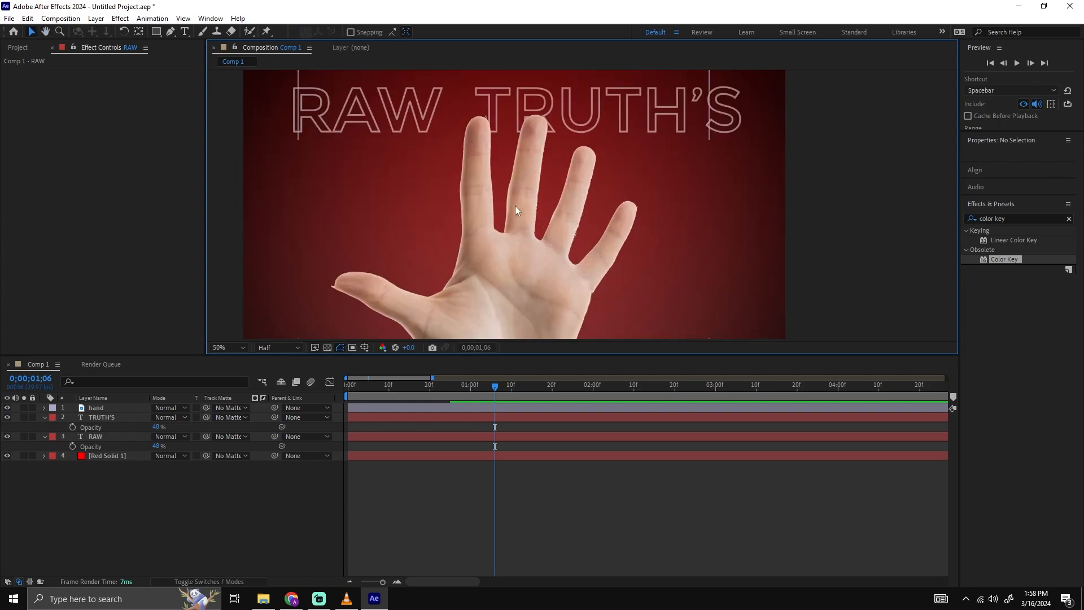
Switch to Chrome and look through the YouTube results for film grain overlay.
mouse_move(300, 605)
click(291, 599)
drag(441, 65, 320, 72)
click(259, 108)
scroll(268, 116, down, 2)
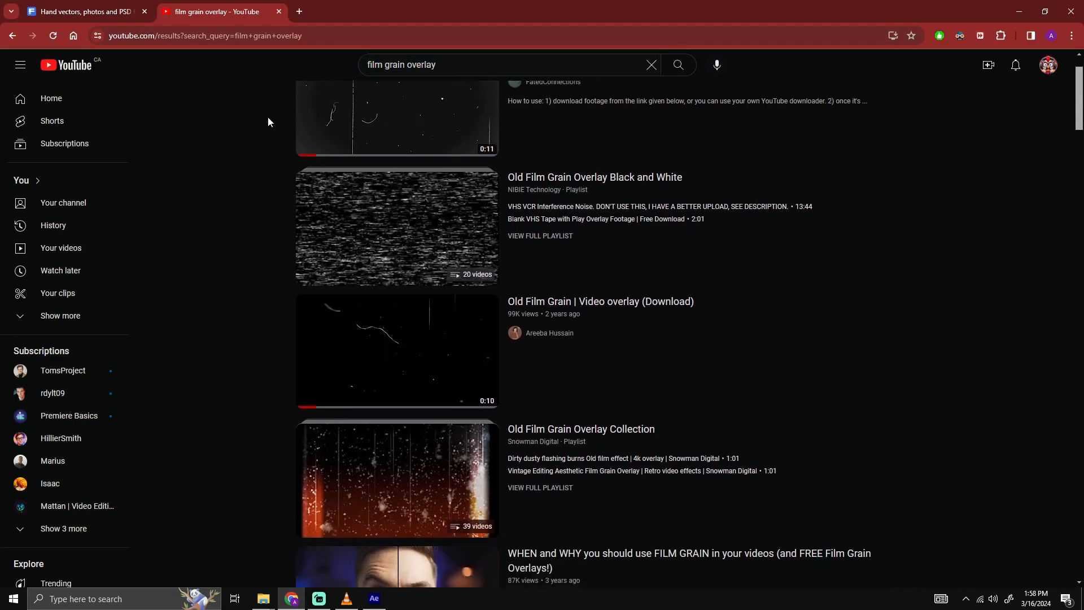
scroll(270, 309, down, 9)
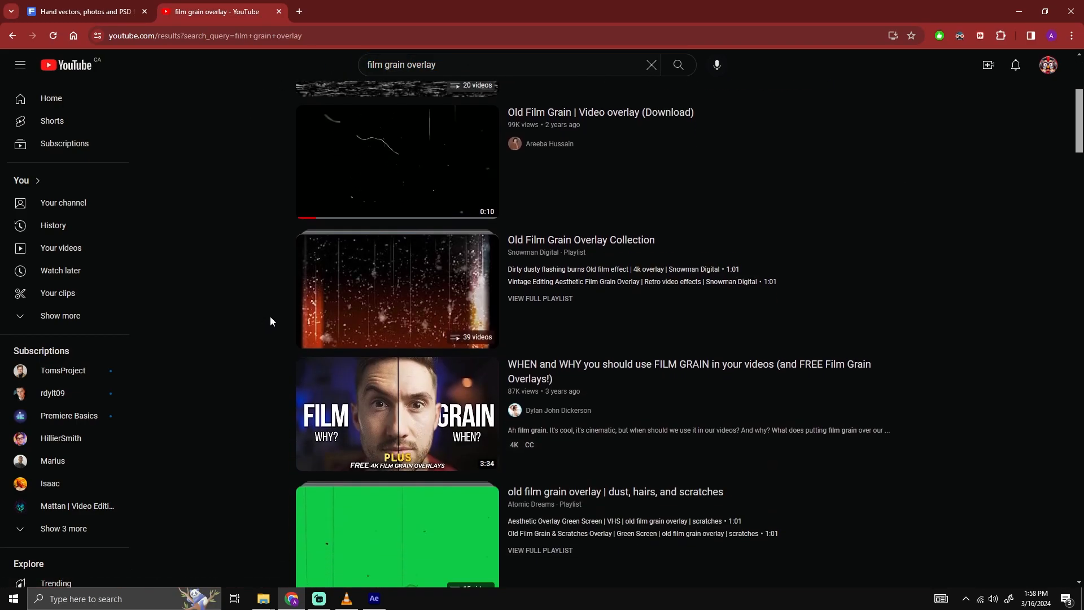
scroll(271, 309, down, 10)
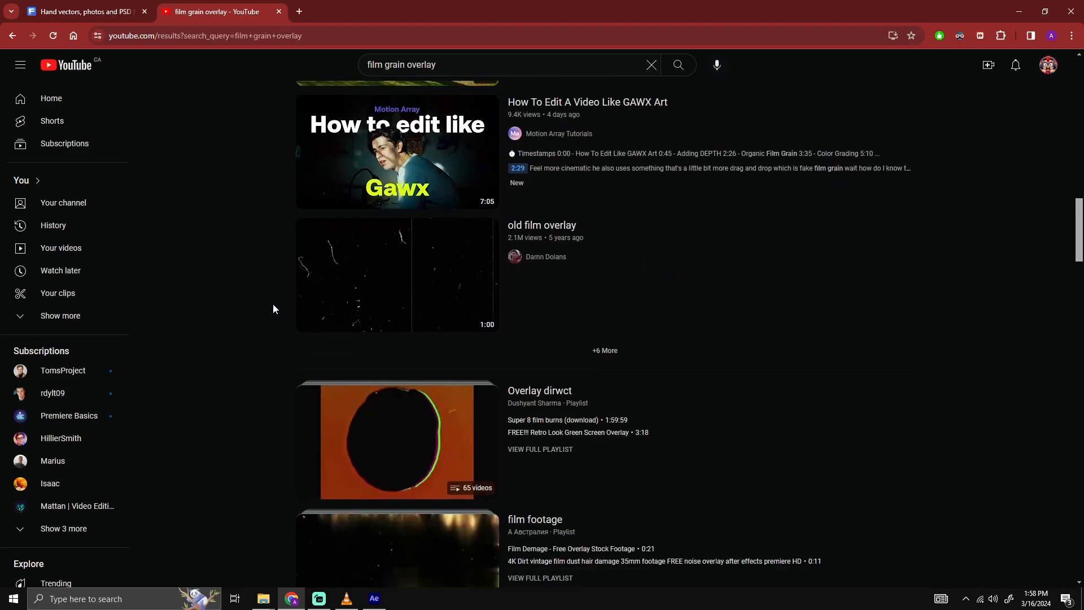
scroll(260, 292, down, 4)
scroll(250, 288, down, 4)
View the YouTube video old film grain overlay | dust, hairs and scratches with its sound muted, and return to After Effects.
click(402, 281)
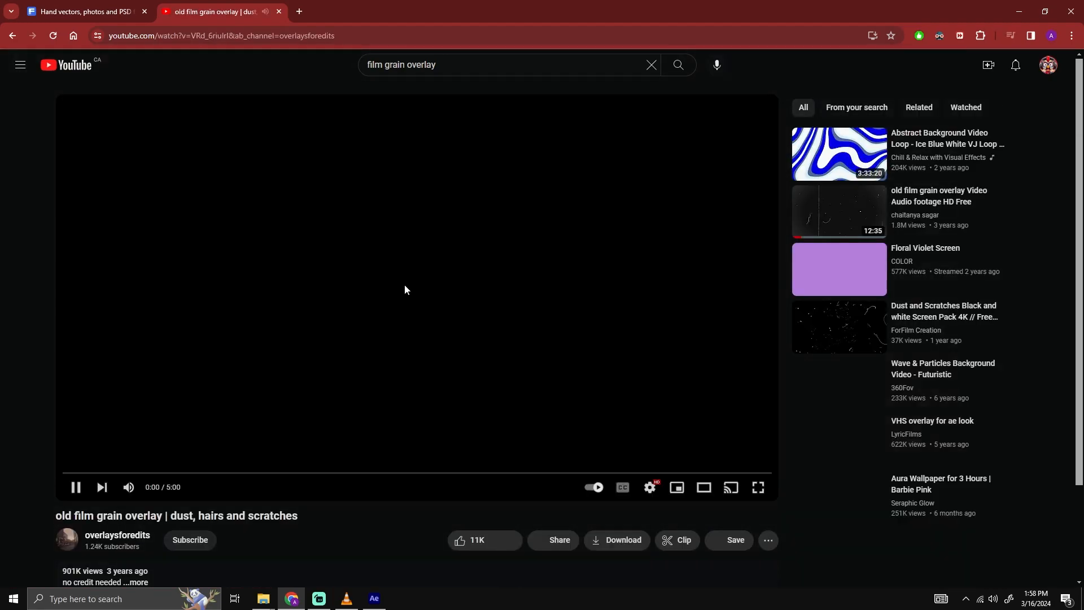
click(128, 486)
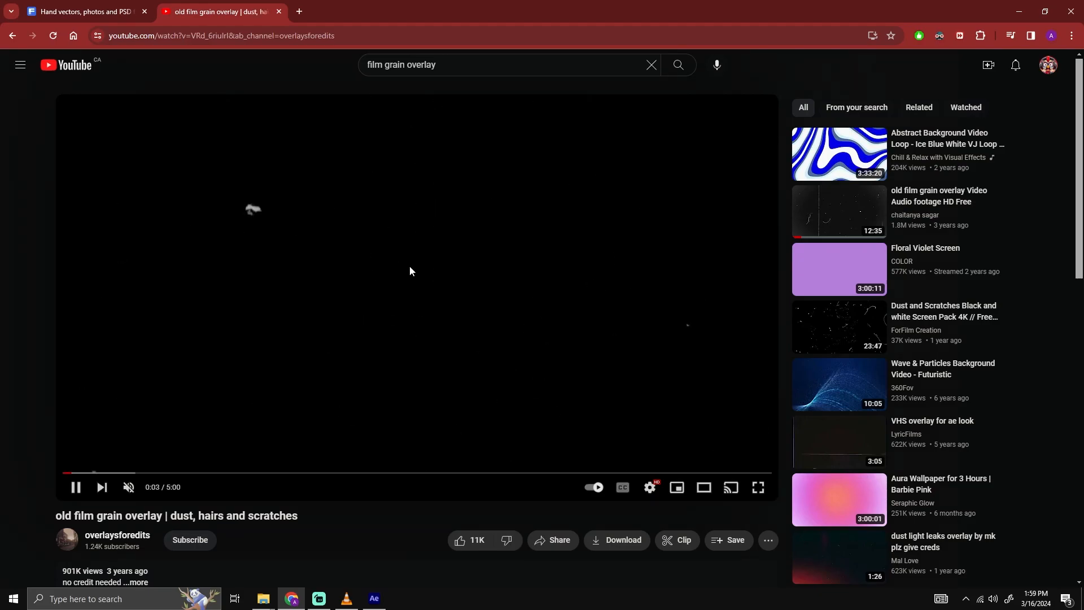
click(444, 248)
click(1019, 11)
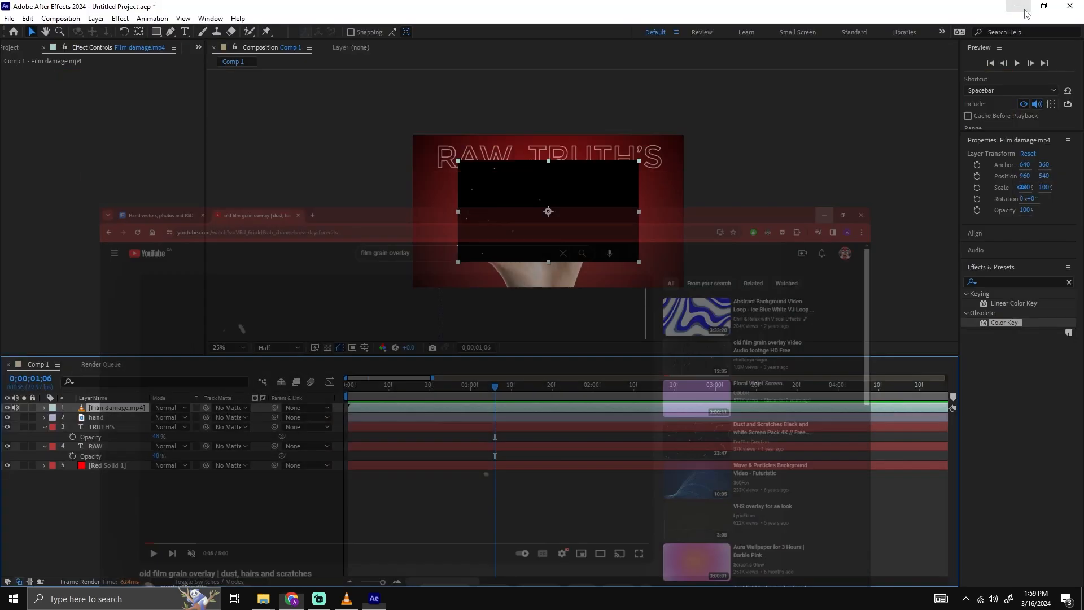
drag(538, 229, 534, 229)
key(ctrl+z)
click(695, 504)
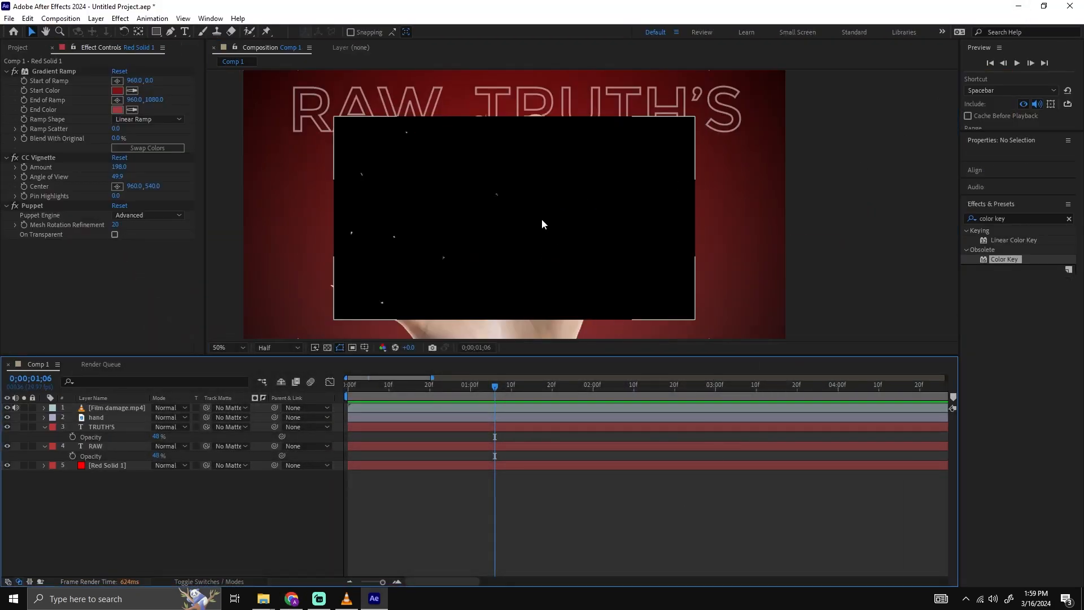
Scale the Film damage.mp4 layer to 153% so it fills the composition frame.
click(542, 218)
drag(572, 199, 582, 185)
key(v)
key(s)
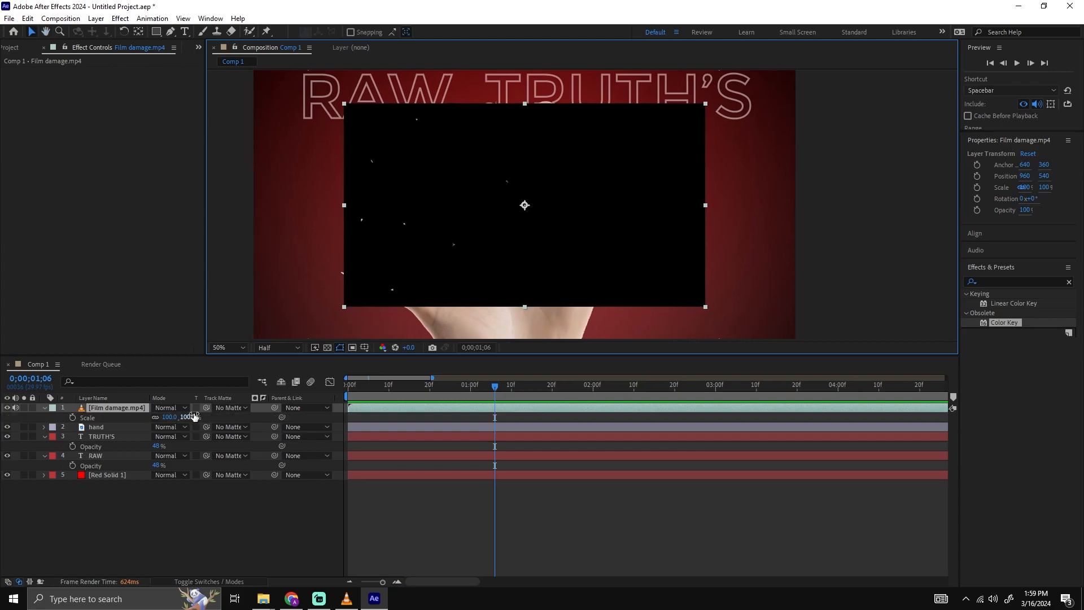
key(comma)
key(comma)
drag(169, 416, 199, 416)
click(805, 202)
key(period)
key(period)
Play back the scaled film damage footage in the composition.
key(space)
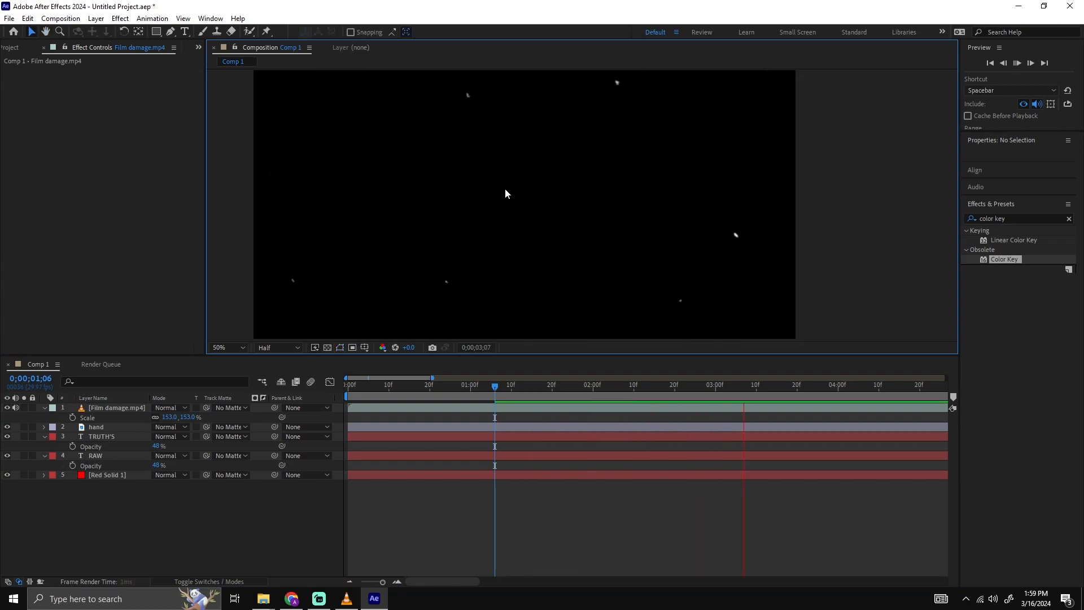
key(space)
key(comma)
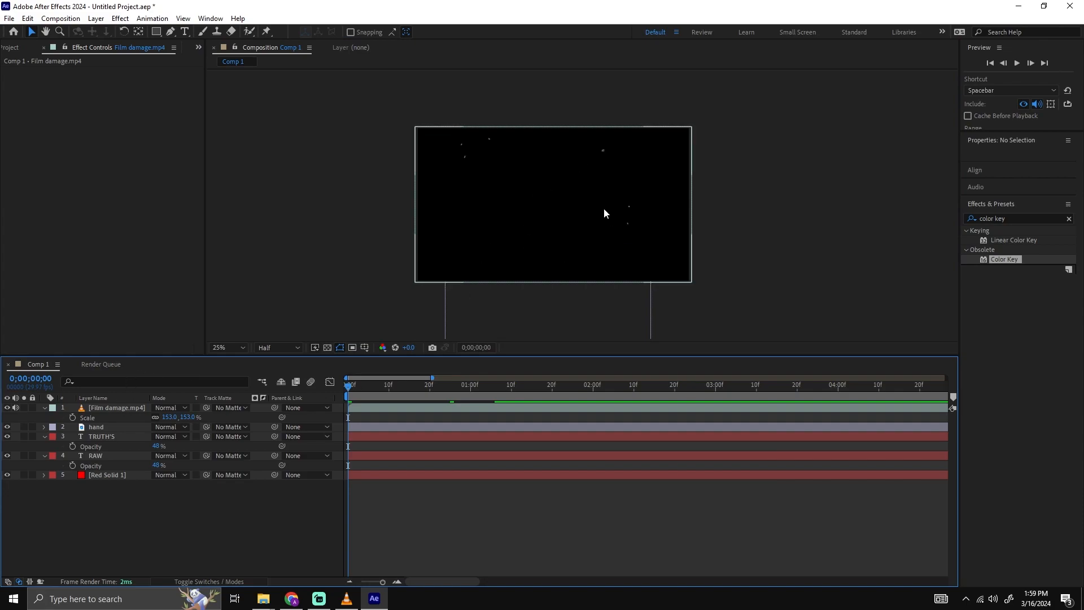
Set the Film damage.mp4 layer's blending mode to Screen and preview the composition.
click(438, 408)
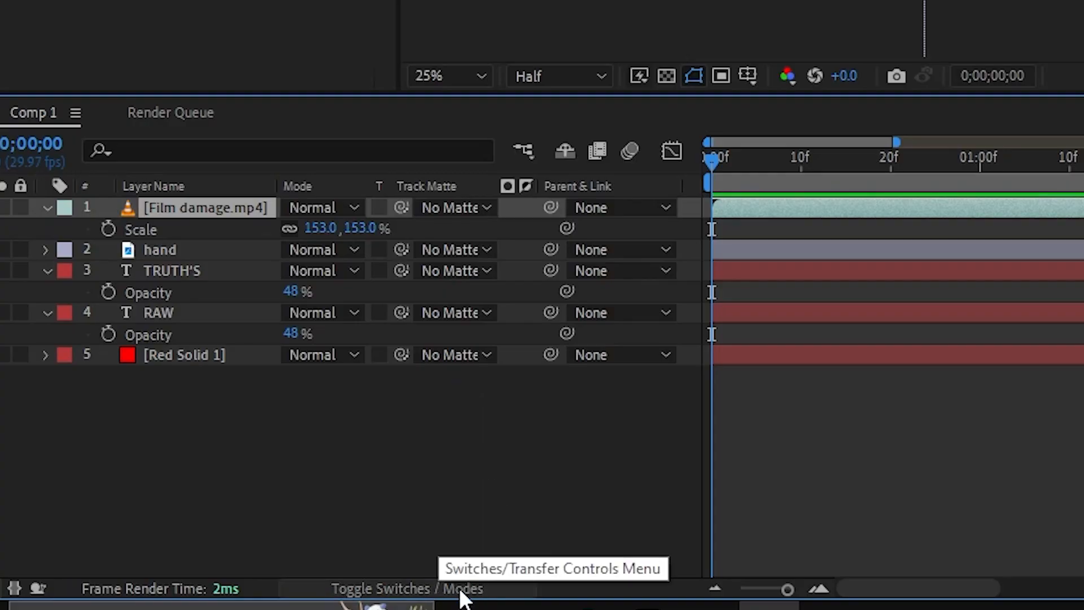
click(235, 585)
click(403, 587)
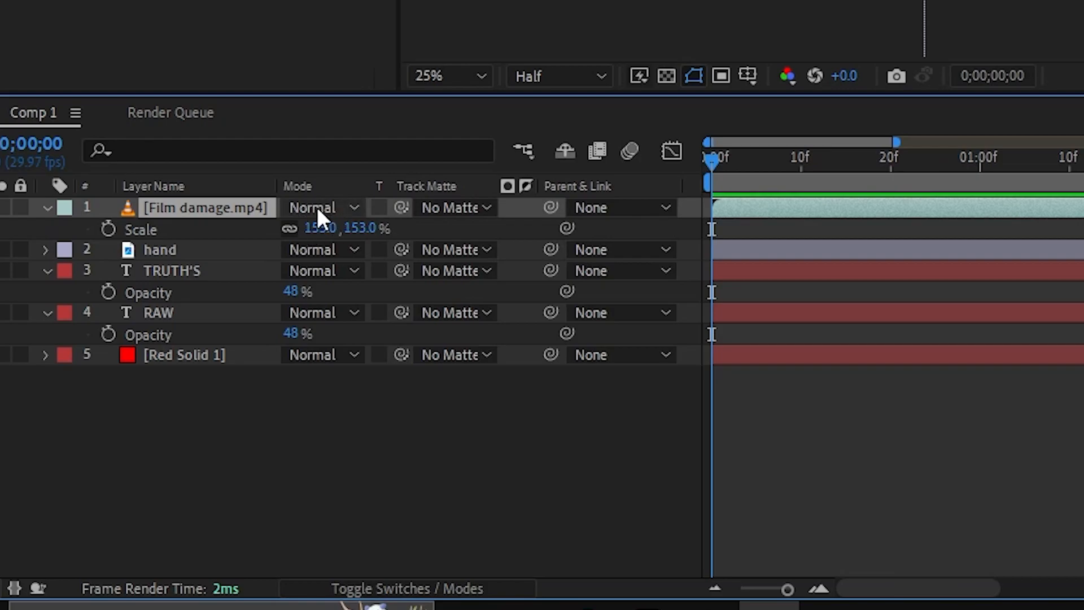
click(428, 589)
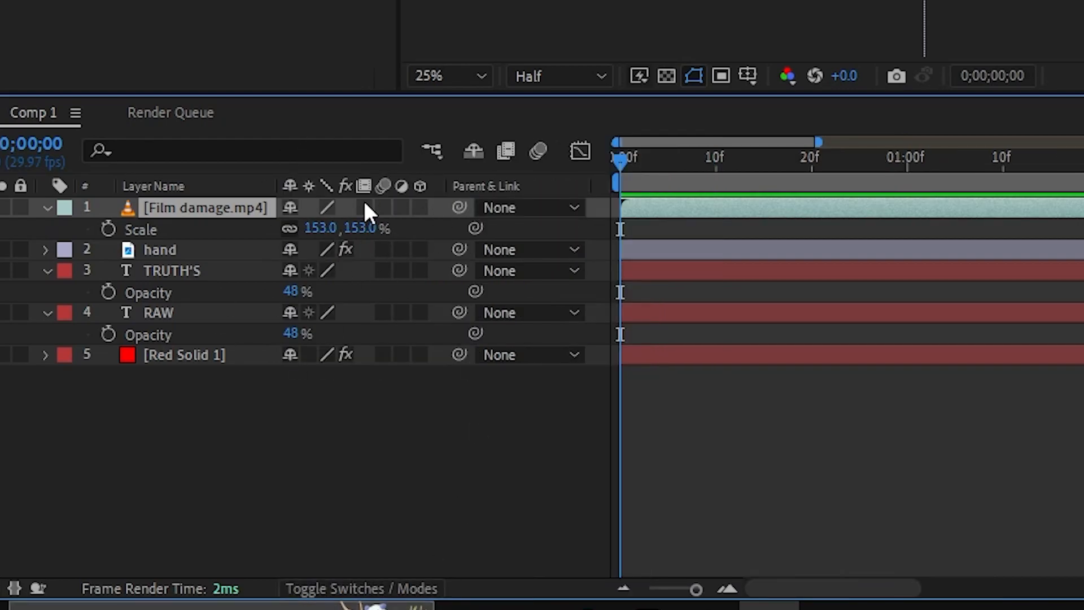
click(404, 589)
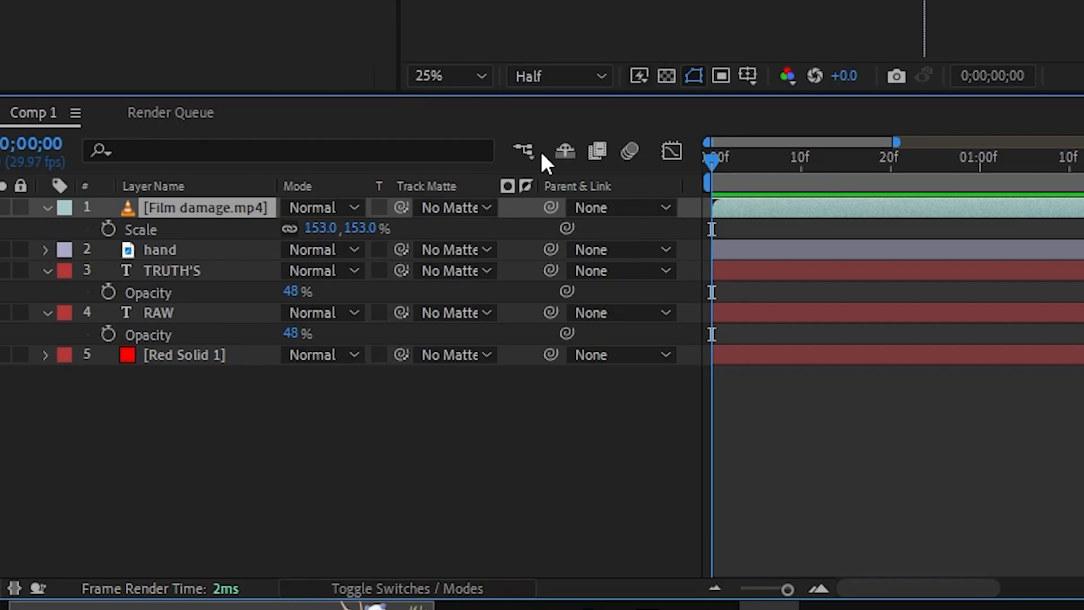
click(314, 208)
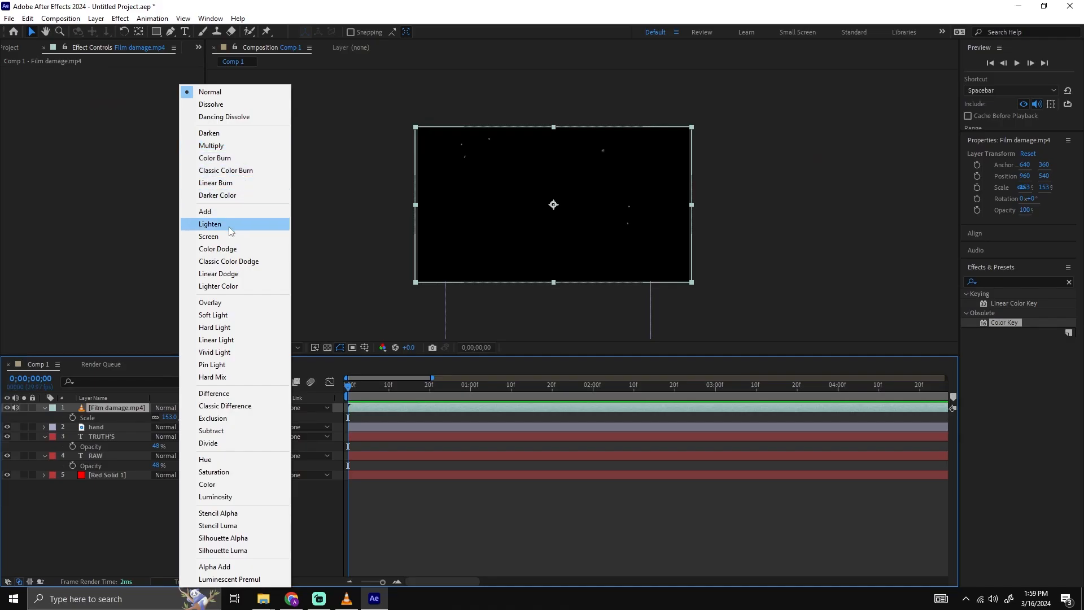
click(232, 244)
click(777, 186)
key(space)
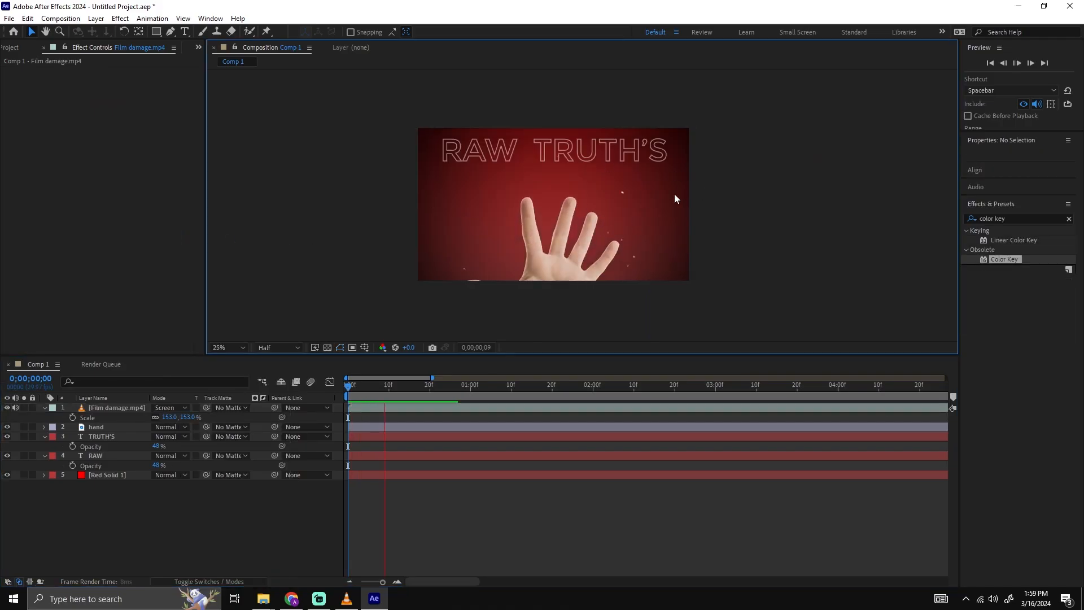
key(space)
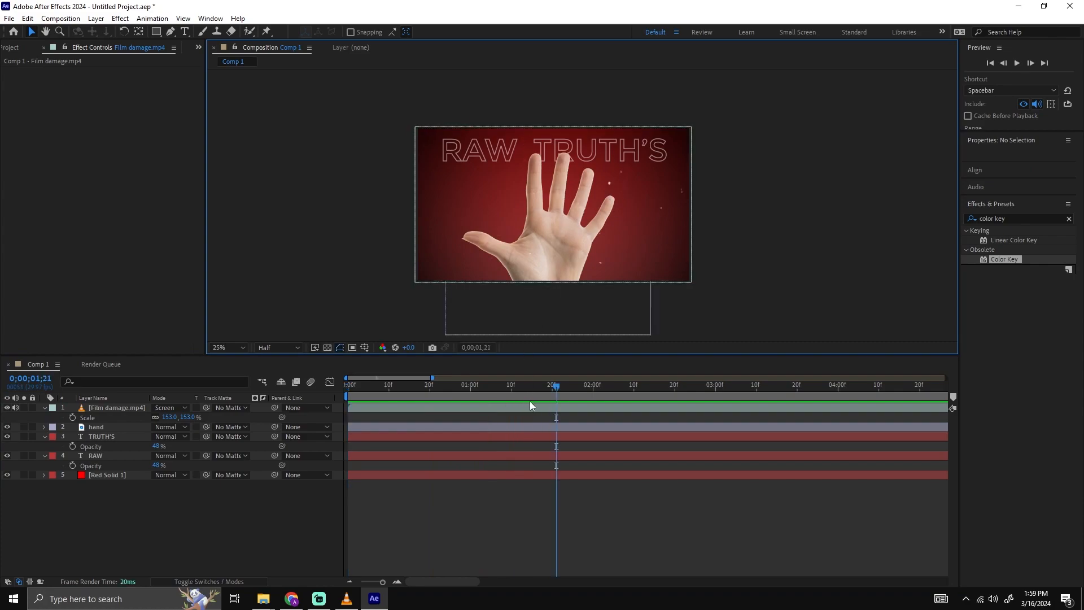
Split the Film damage.mp4 layer at 0;00;01;24 and delete the part after the cut.
click(133, 409)
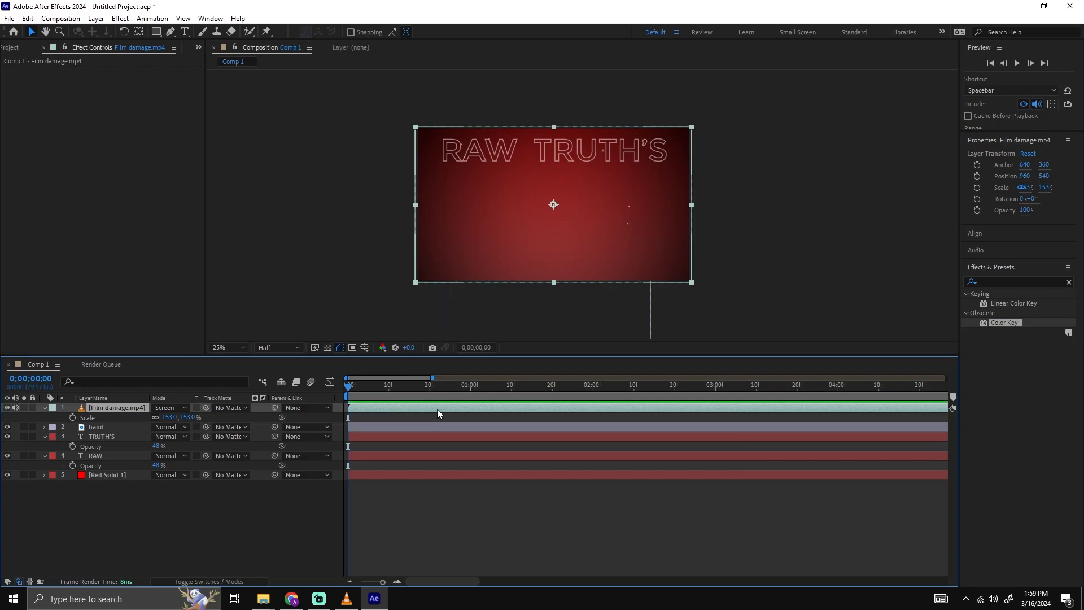
drag(460, 390, 570, 395)
key(ctrl+shift+d)
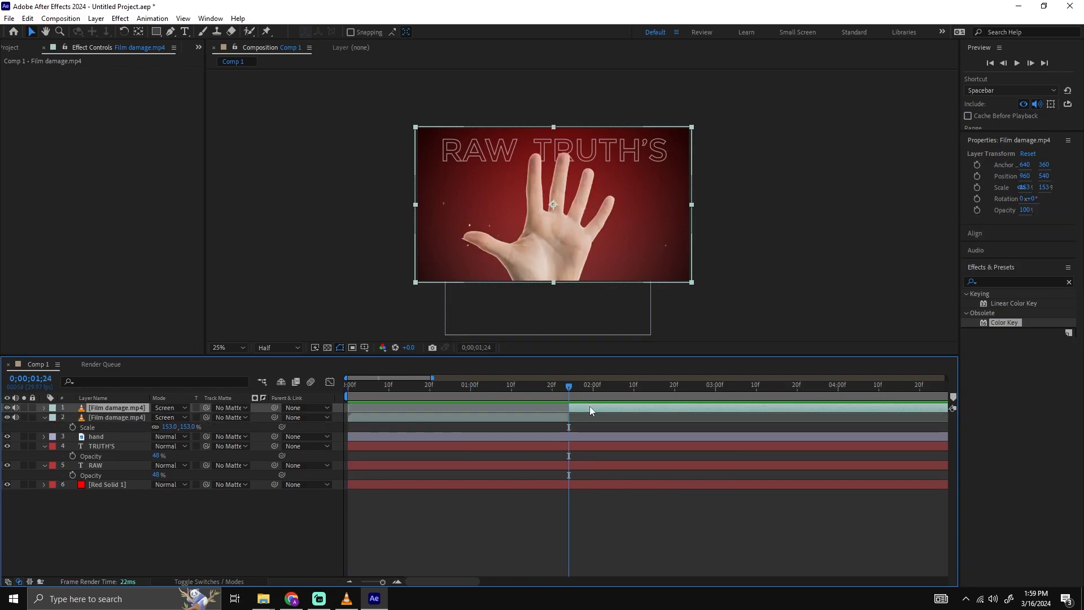
key(Delete)
Time-stretch the trimmed Film damage.mp4 layer with a stretch factor of 300%, with the playhead at the composition start.
drag(577, 390, 311, 392)
right_click(393, 408)
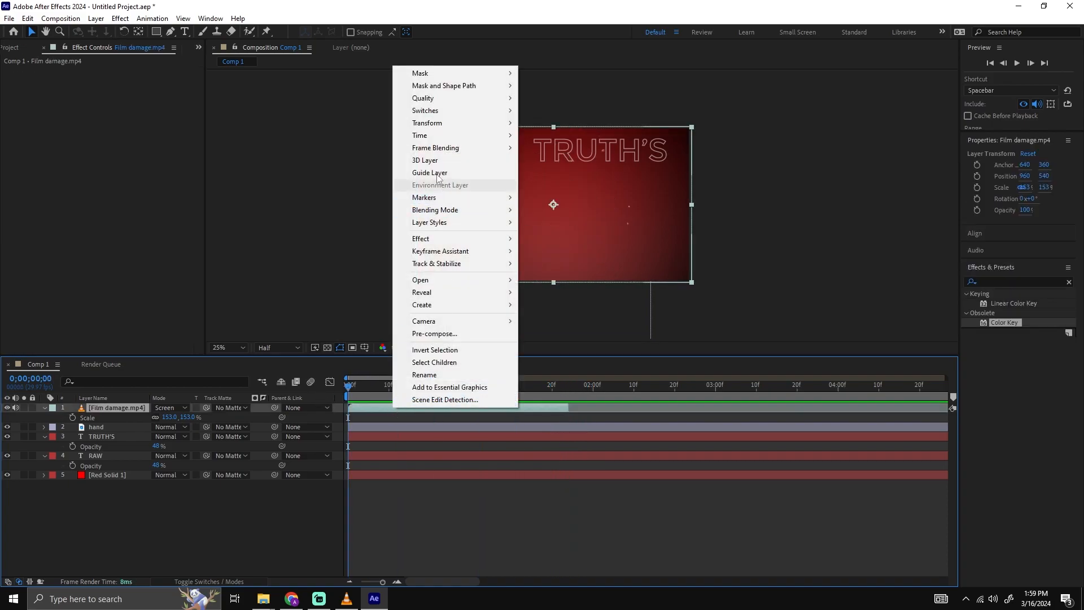
mouse_move(435, 135)
click(576, 164)
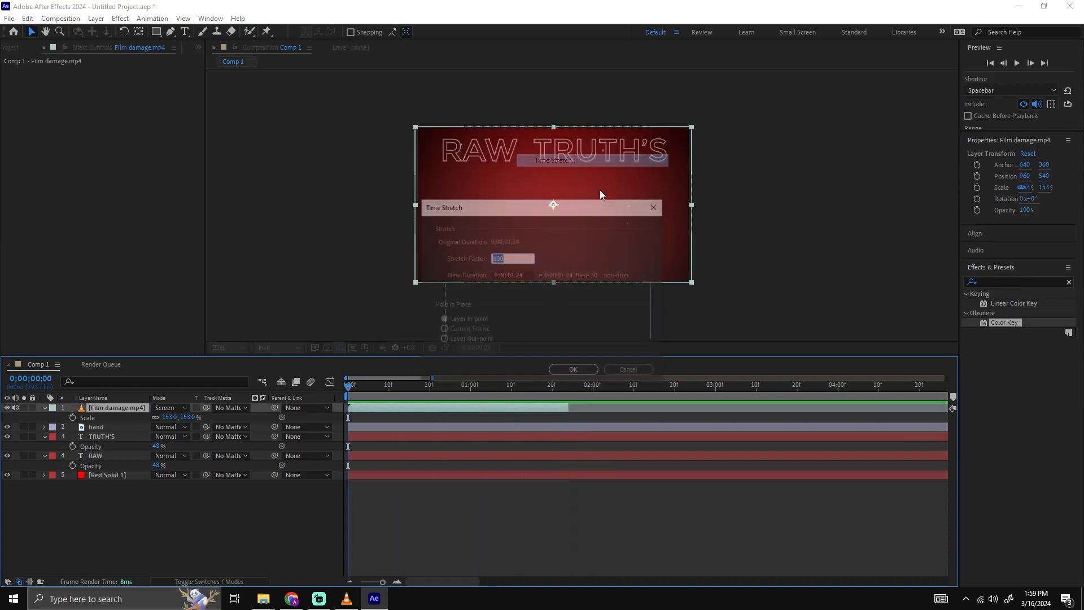
text(300)
key(Return)
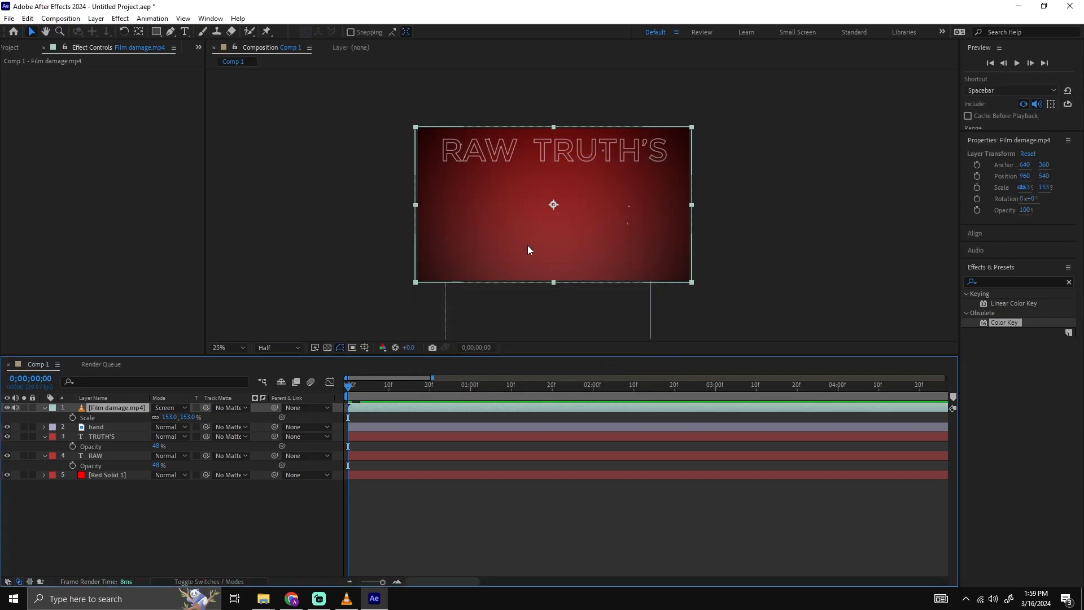
Play back the composition to check the slowed Film damage.mp4 overlay against the hand and title.
key(minus)
key(space)
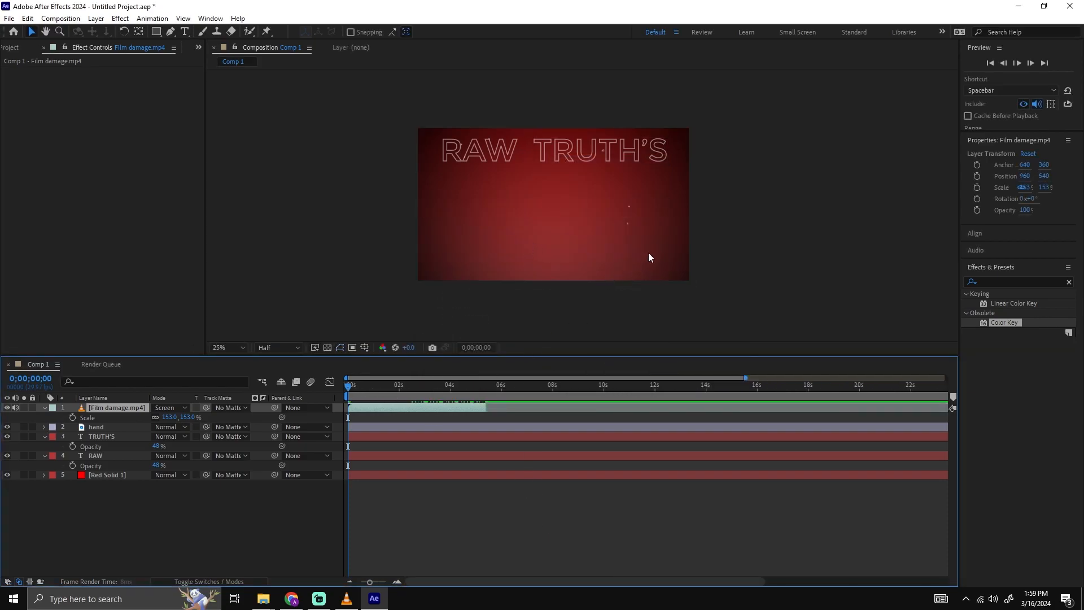
scroll(578, 205, up, 2)
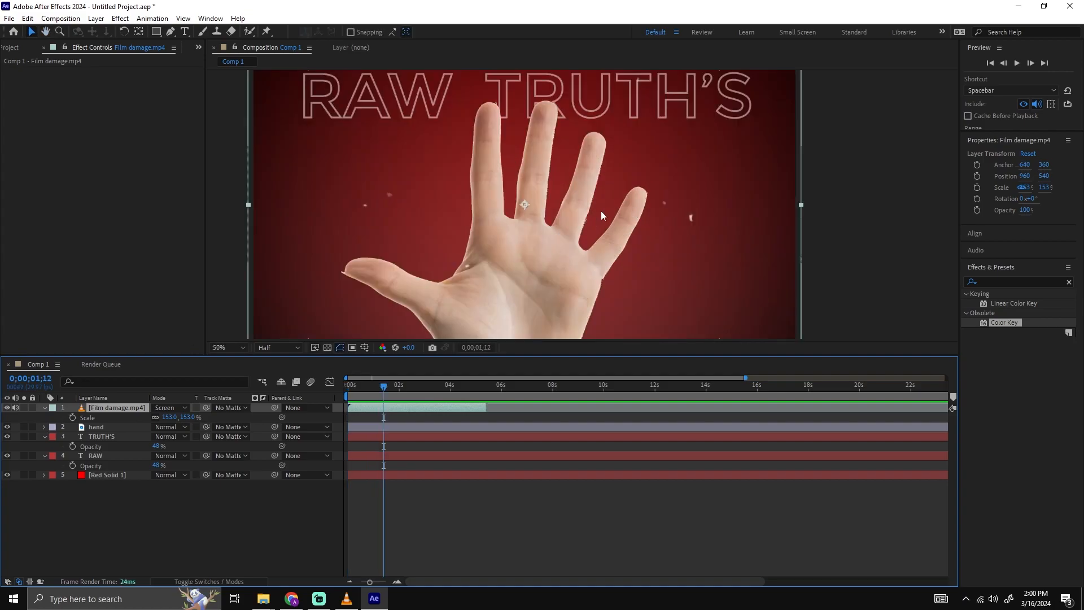
Lower the Film damage.mp4 layer's opacity substantially and preview the fainter overlay.
key(t)
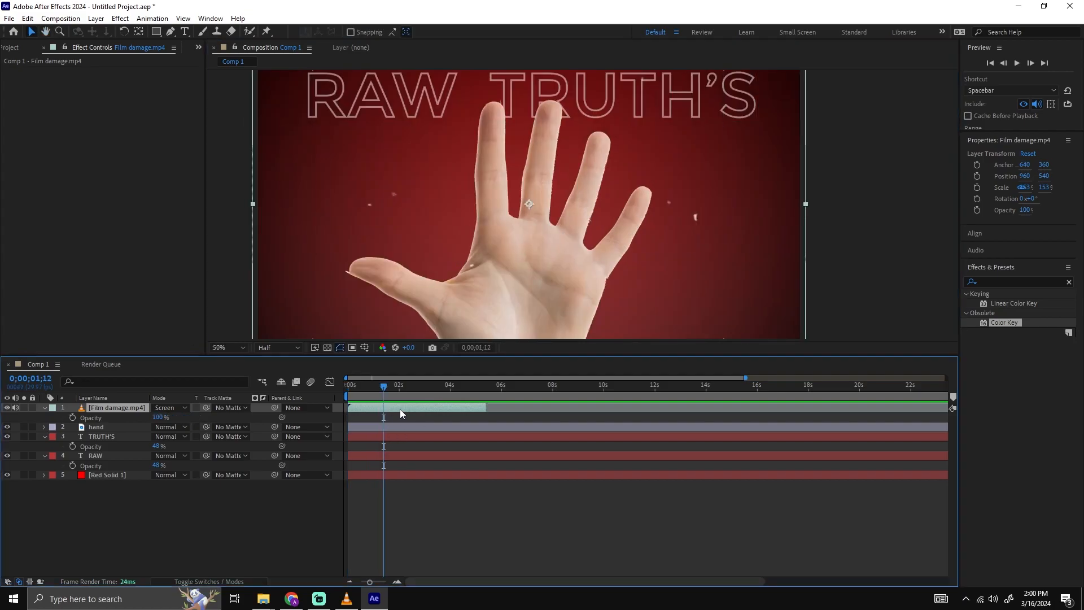
drag(157, 417, 129, 416)
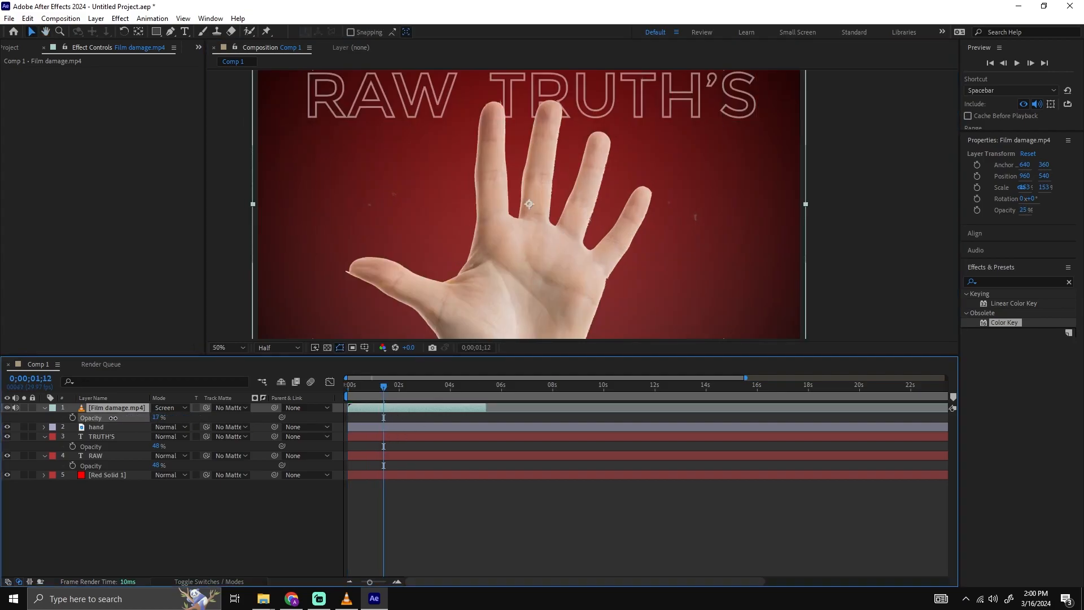
click(497, 528)
key(space)
scroll(799, 274, down, 2)
scroll(683, 237, up, 2)
key(space)
Set the Film damage.mp4 layer's opacity to 10% and preview the composition.
click(156, 418)
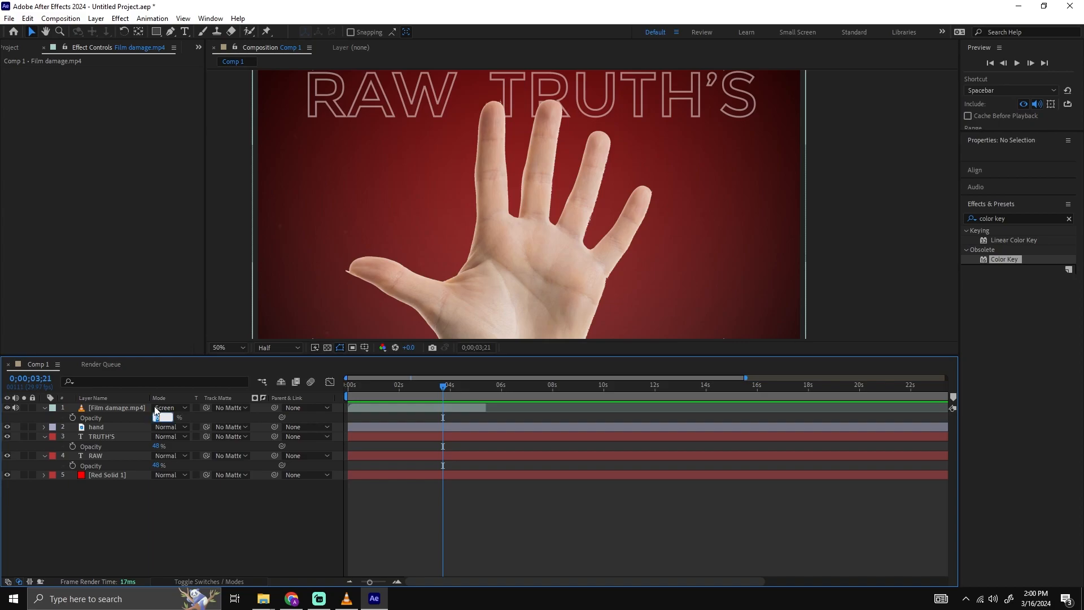
text(10)
key(Return)
scroll(828, 220, down, 2)
key(space)
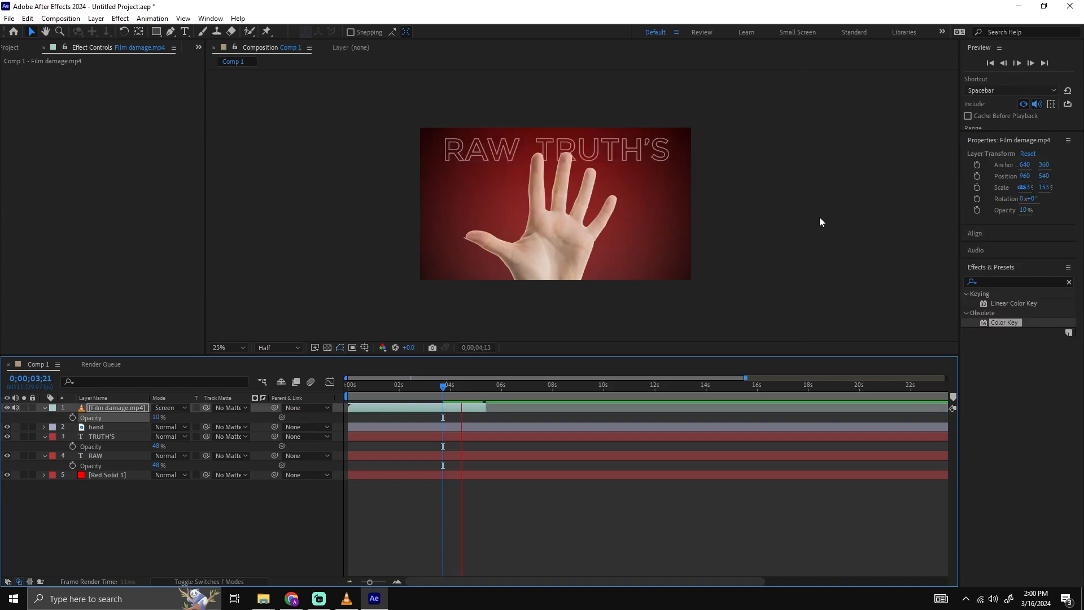
scroll(683, 234, up, 2)
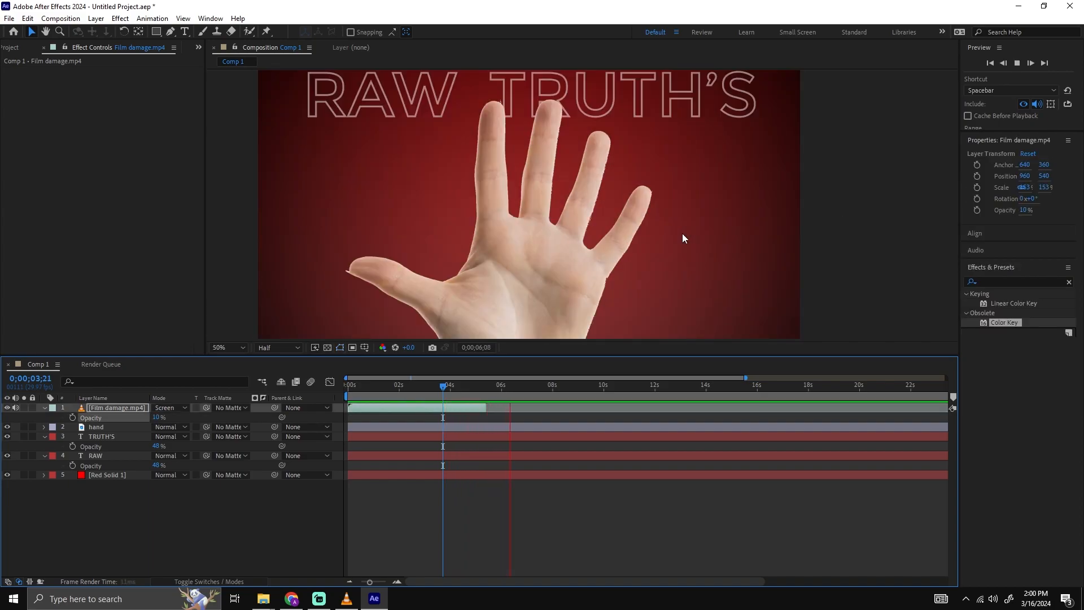
key(space)
Examine the raised fingers and the overlapping RAW TRUTH'S title up close in the composition.
drag(513, 207, 540, 251)
scroll(513, 155, up, 1)
scroll(519, 160, down, 1)
drag(567, 211, 582, 241)
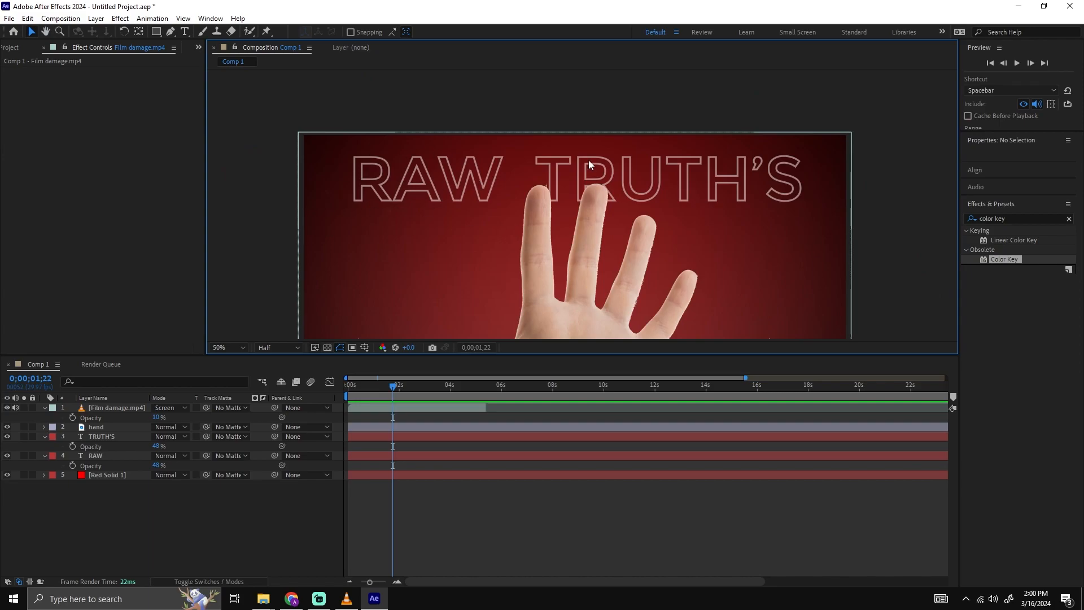
scroll(619, 180, up, 1)
drag(413, 138, 515, 141)
scroll(515, 145, down, 1)
drag(571, 164, 472, 171)
key(v)
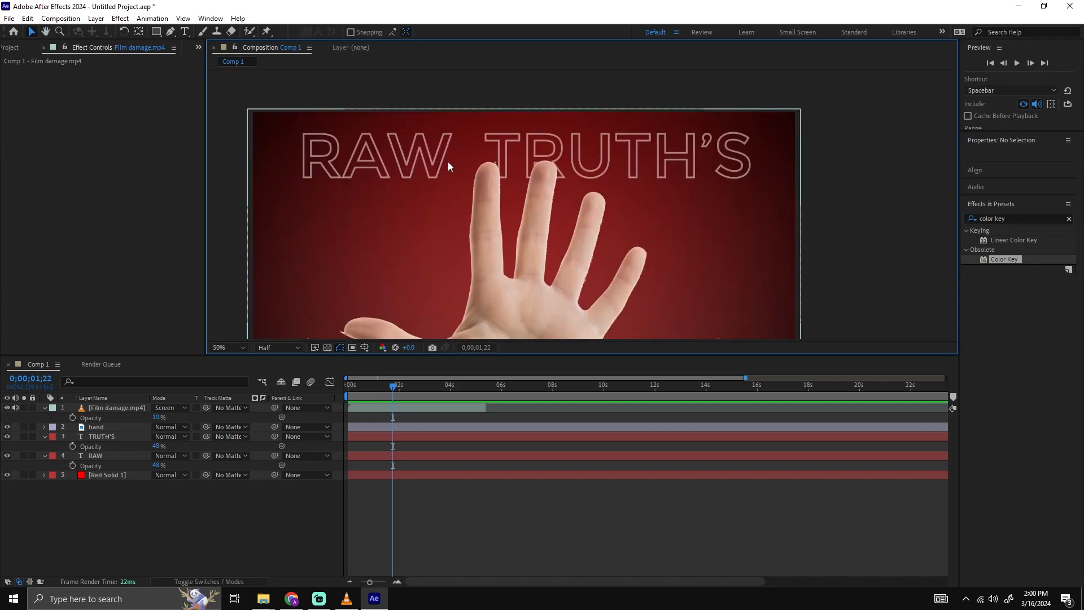
mouse_move(515, 240)
mouse_down()
mouse_move(515, 219)
mouse_move(519, 229)
mouse_up()
drag(518, 163, 520, 171)
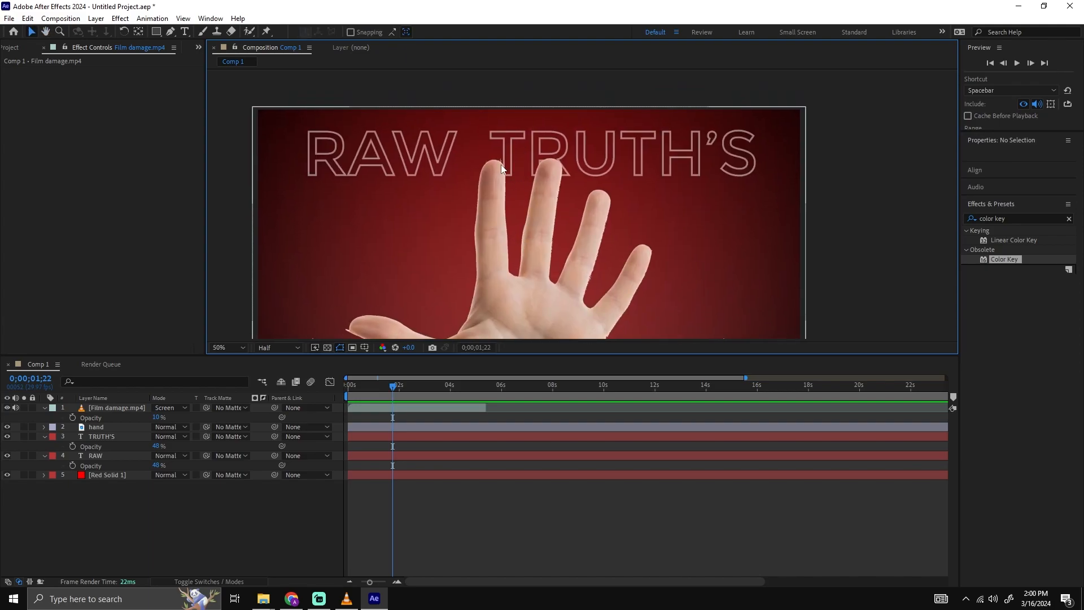
scroll(501, 164, up, 1)
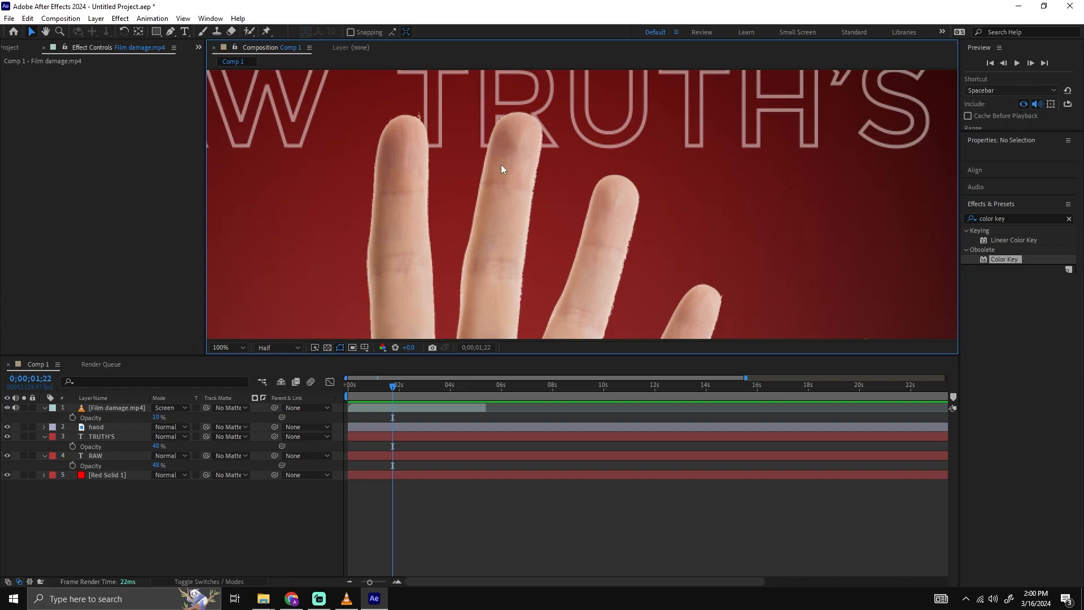
scroll(346, 79, down, 1)
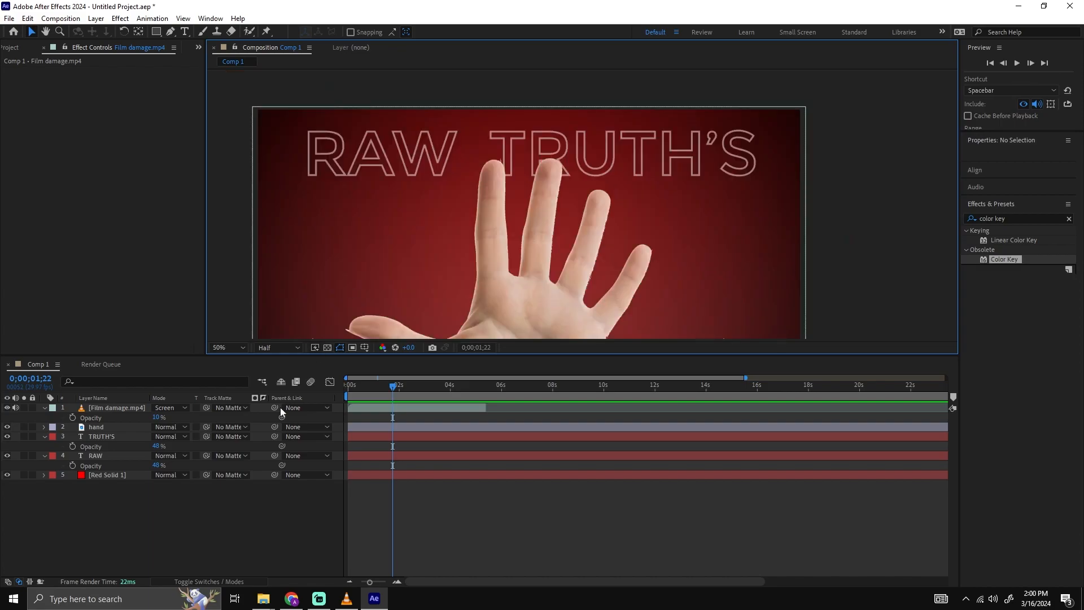
click(111, 455)
click(109, 438)
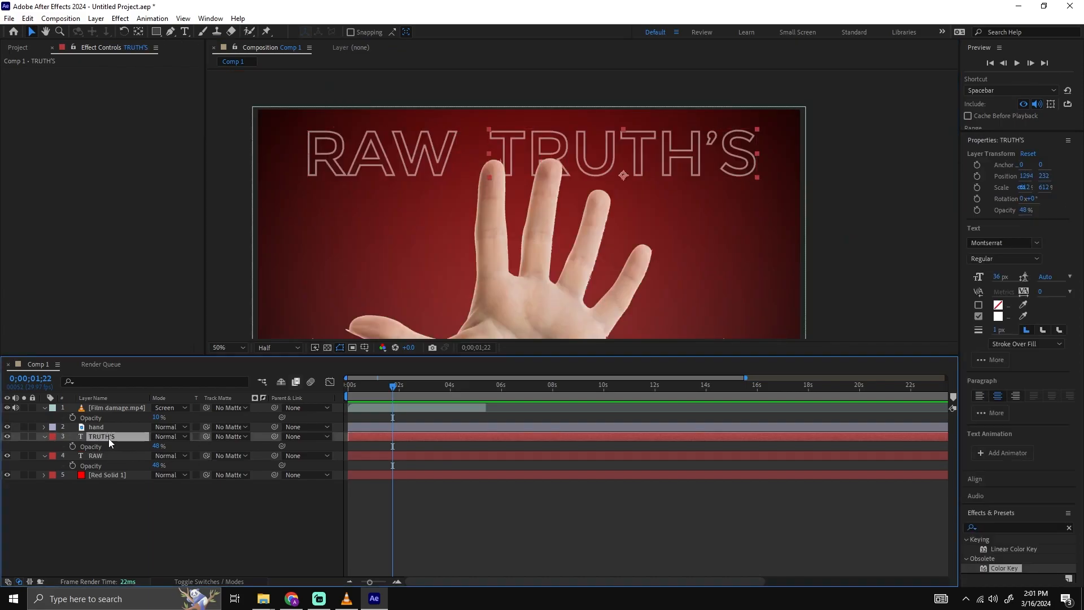
click(104, 459)
key(ctrl+t)
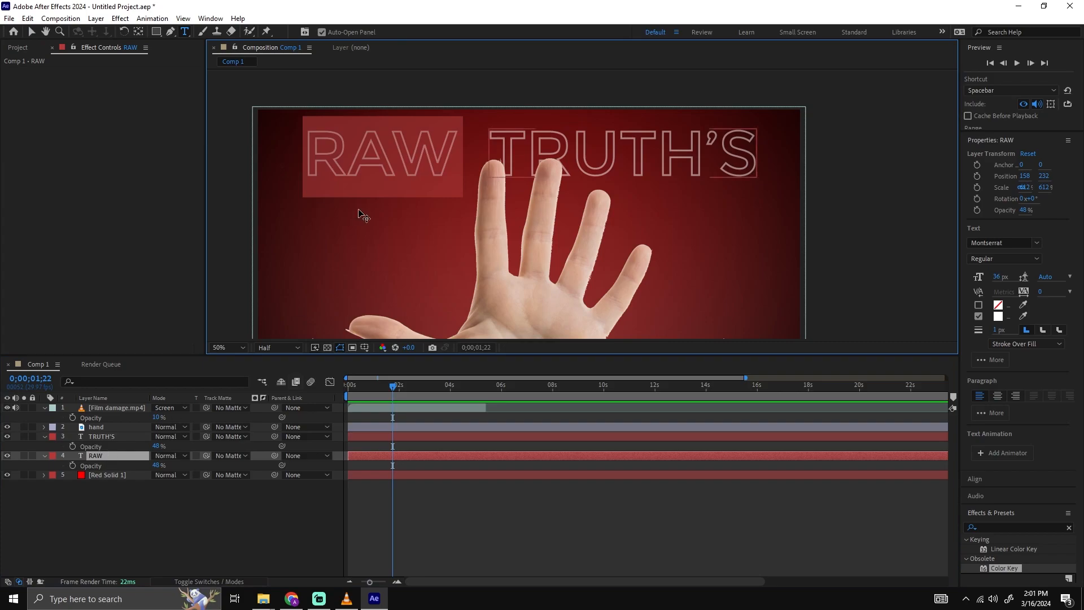
click(358, 203)
click(141, 492)
Try to add a full-size rectangular mask to the RAW text layer and undo it.
click(111, 458)
drag(445, 189, 462, 208)
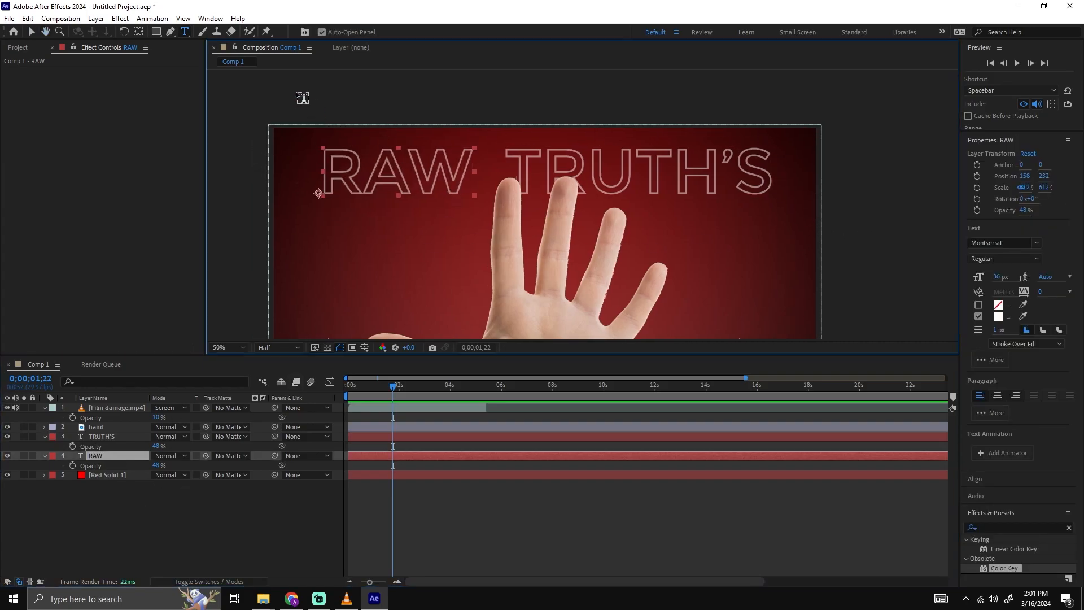
double_click(157, 32)
scroll(315, 198, up, 4)
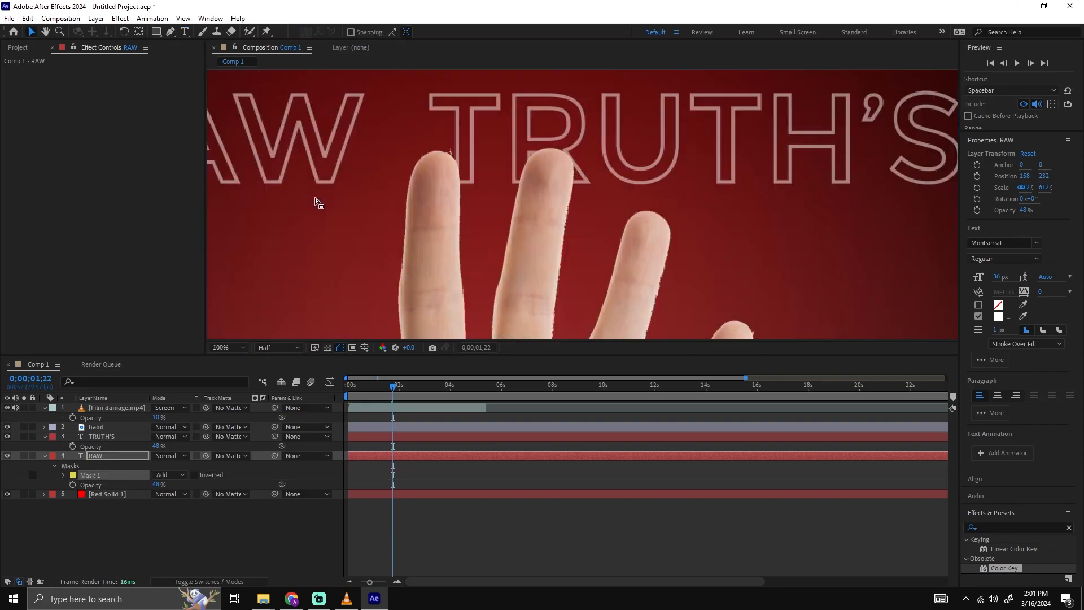
drag(305, 102, 650, 161)
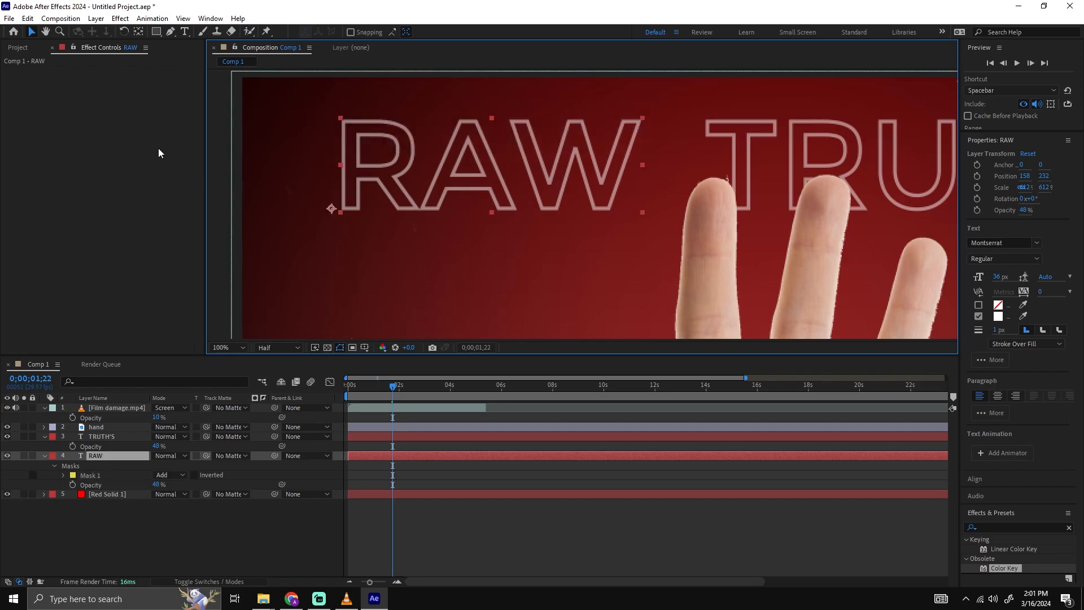
click(317, 100)
drag(489, 152, 510, 153)
key(ctrl+z)
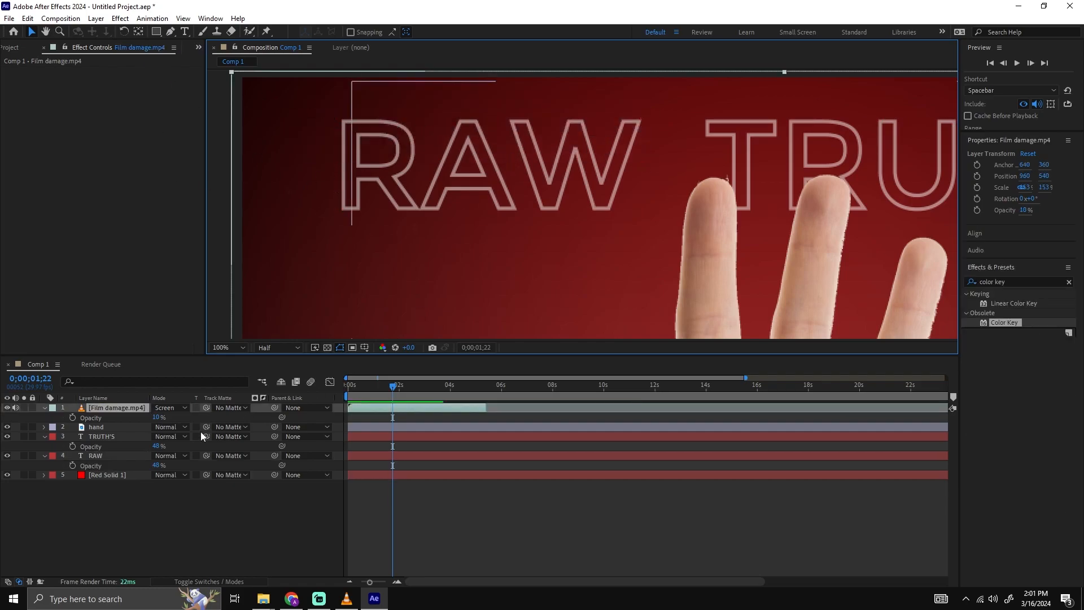
Draw a rectangular mask on the RAW text layer that keeps only the upper half of the letters.
click(106, 456)
key(q)
mouse_move(301, 92)
mouse_down()
mouse_move(455, 139)
mouse_move(662, 176)
mouse_up()
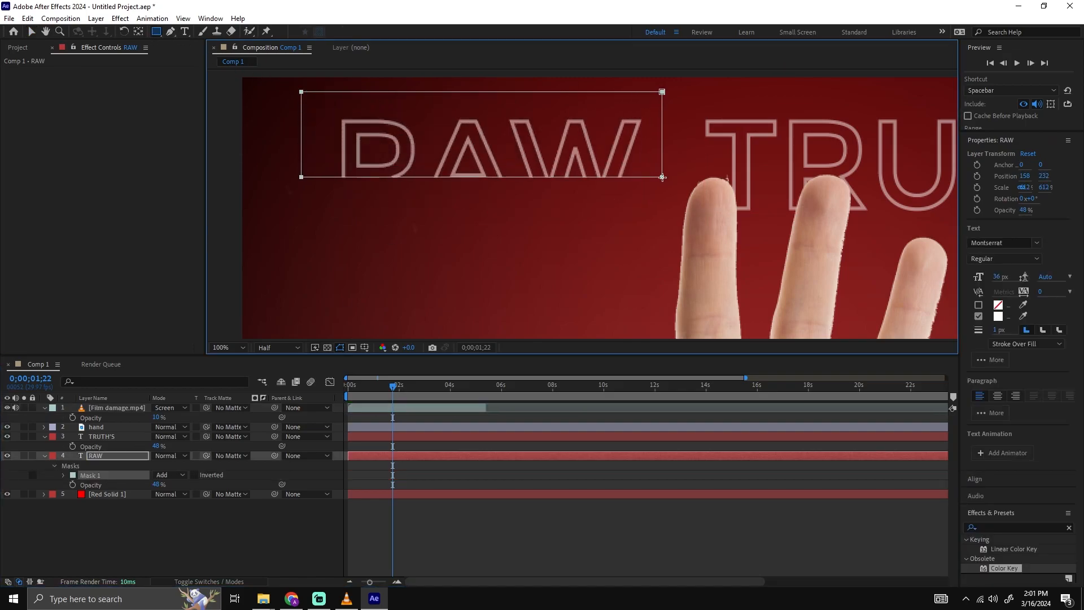
drag(663, 177, 657, 244)
drag(662, 200, 663, 168)
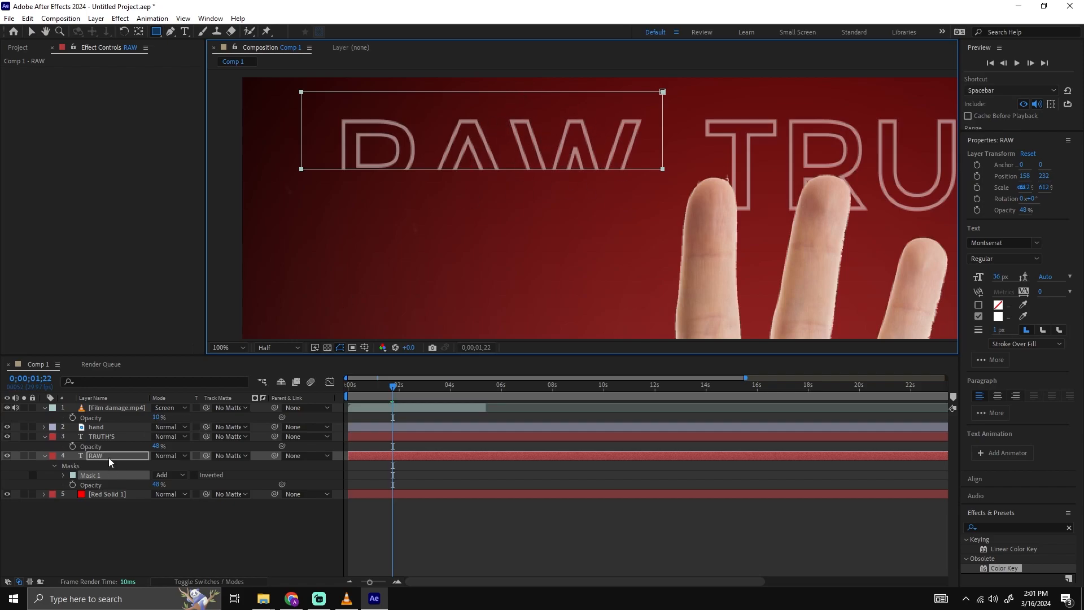
Set the RAW layer's mask feather to 21 pixels so the bottom of the letters fades out.
key(f)
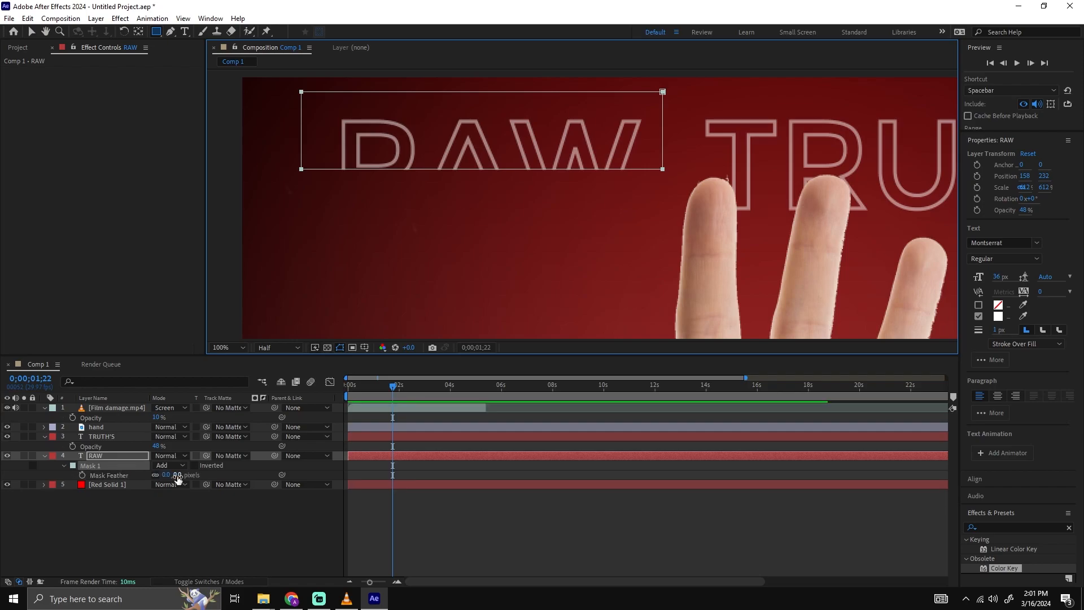
drag(178, 477, 183, 473)
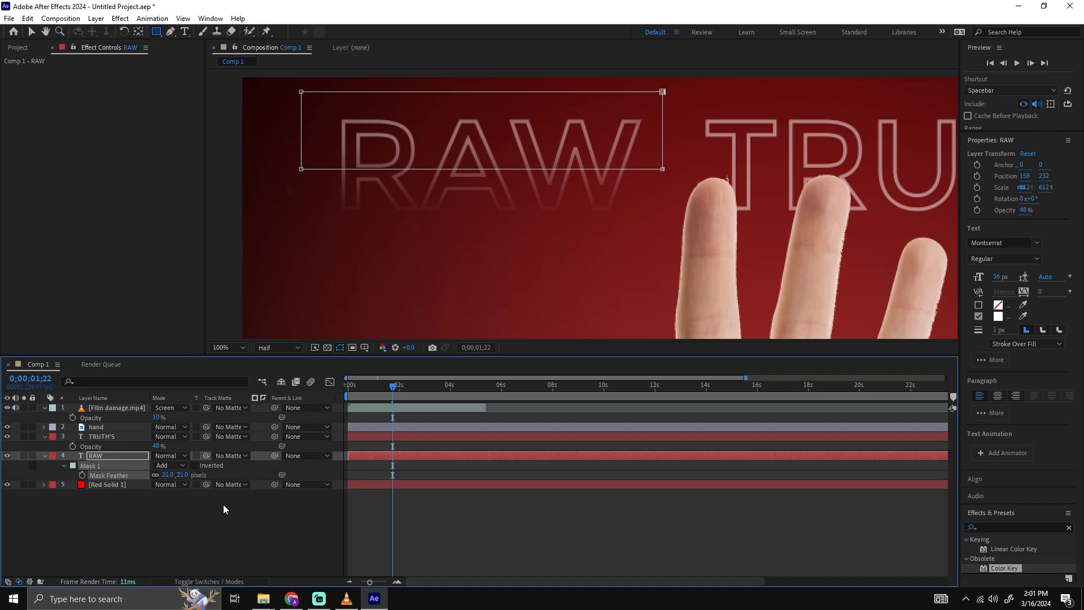
click(494, 567)
scroll(588, 271, down, 2)
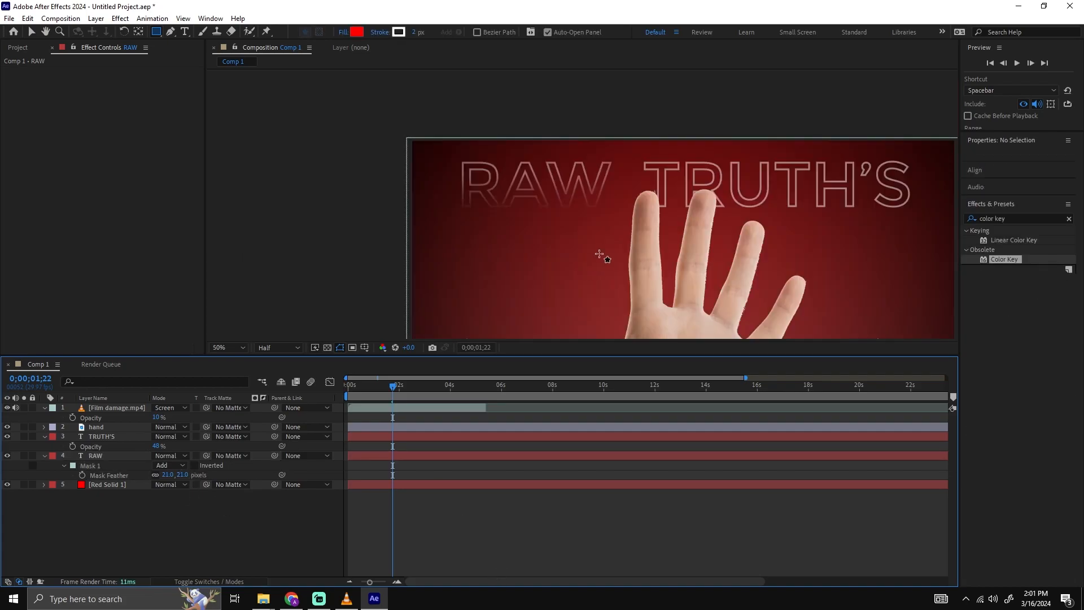
Draw a rectangular mask on the TRUTH'S text layer that keeps only the upper part of the letters.
key(v)
scroll(666, 205, up, 2)
drag(728, 186, 350, 223)
click(131, 438)
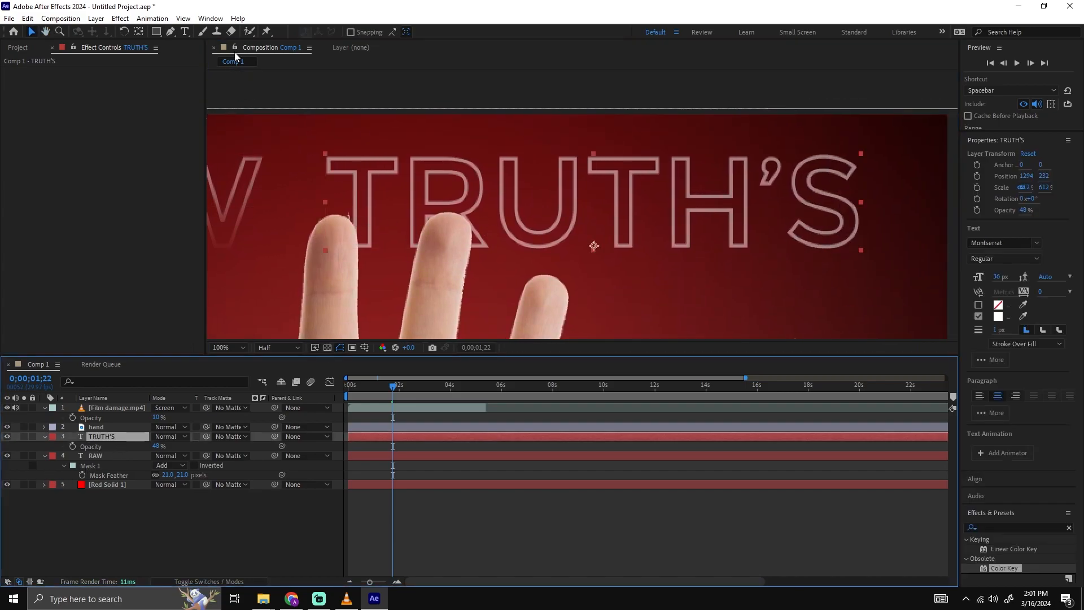
click(158, 33)
drag(306, 134, 881, 208)
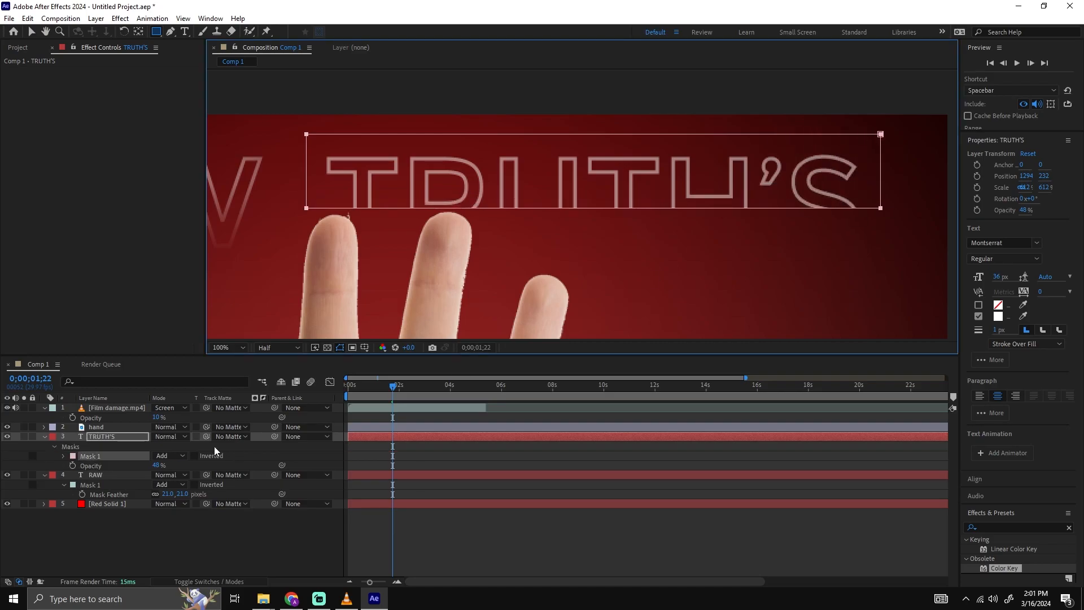
Set the TRUTH'S layer's mask feather to 21 pixels and check the faded title in the composition.
key(v)
key(f)
drag(176, 455, 182, 458)
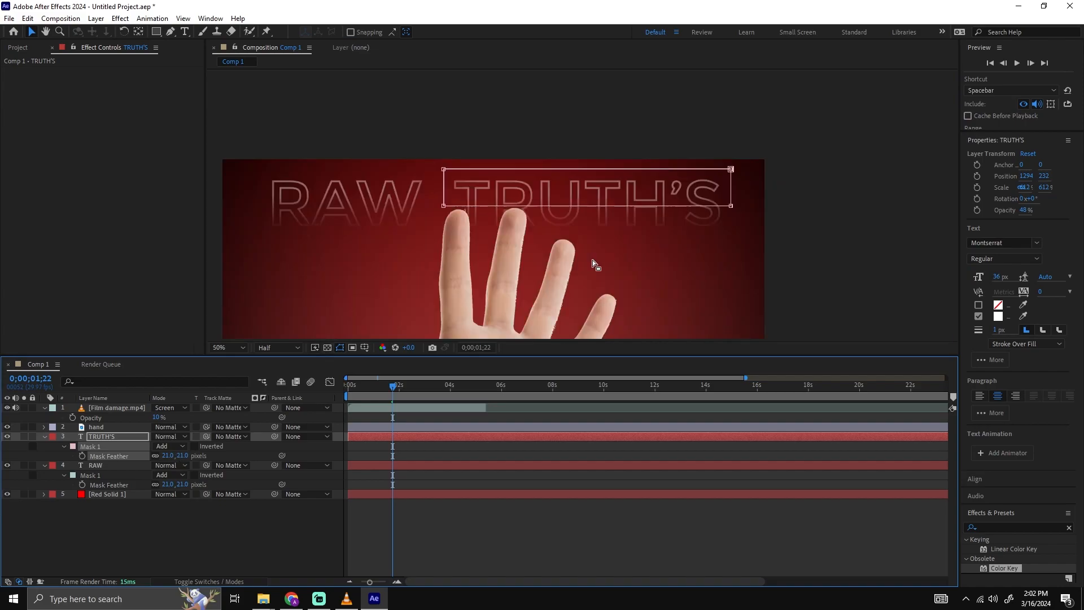
click(577, 523)
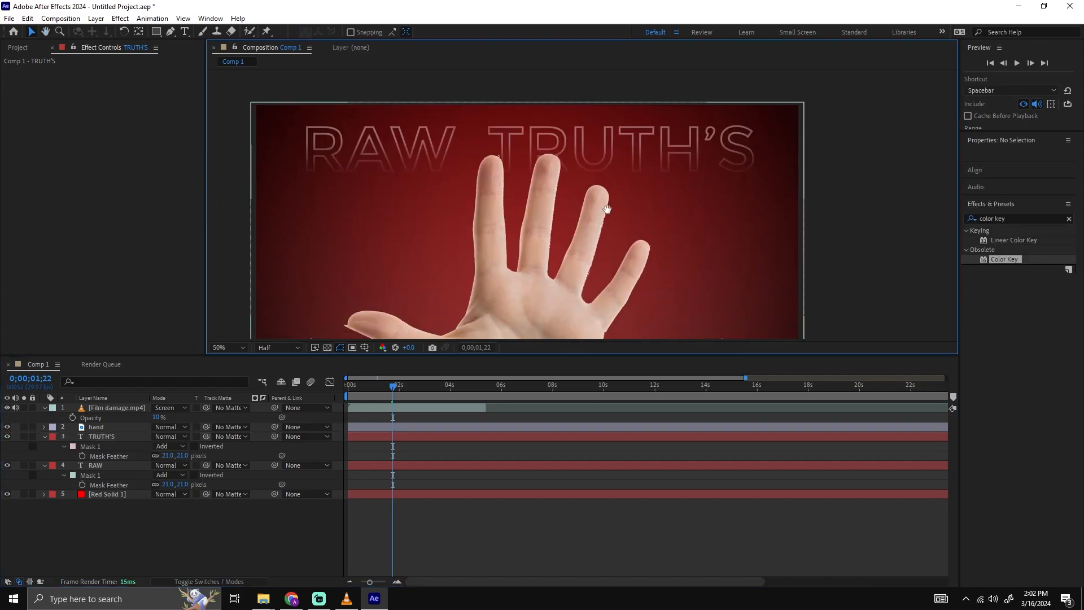
drag(604, 220, 616, 186)
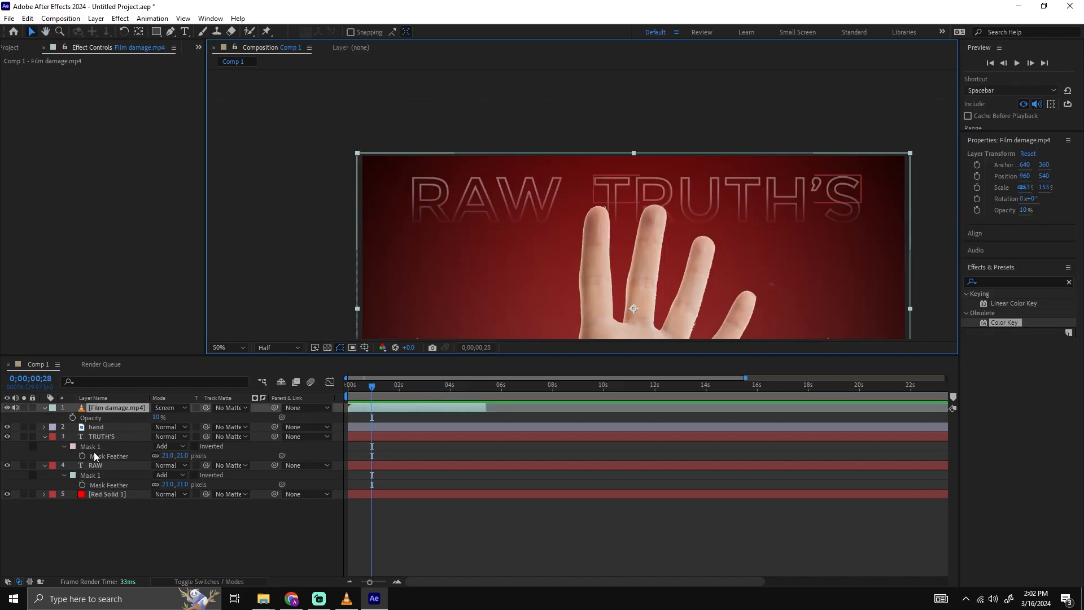
Add Position keyframes to the RAW text layer at the composition start and just after one second.
click(108, 449)
click(116, 463)
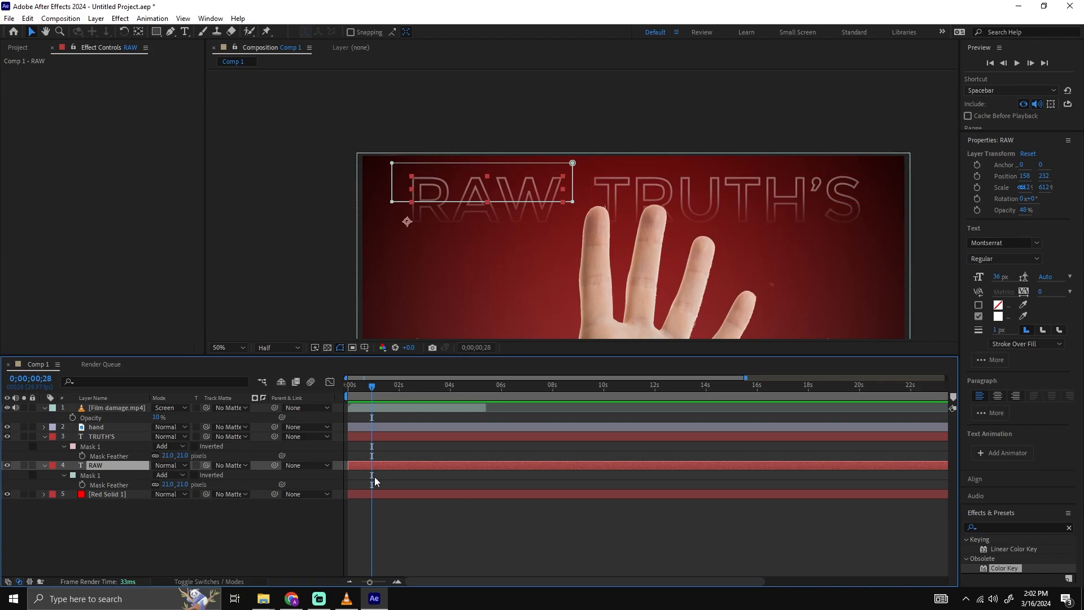
drag(376, 391, 336, 454)
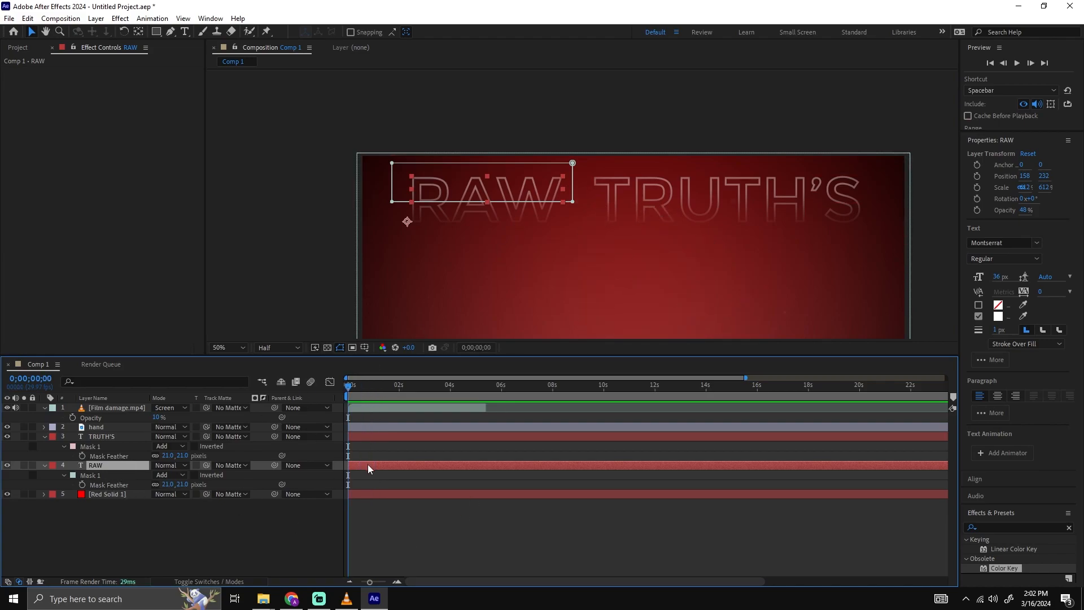
key(alt+shift+p)
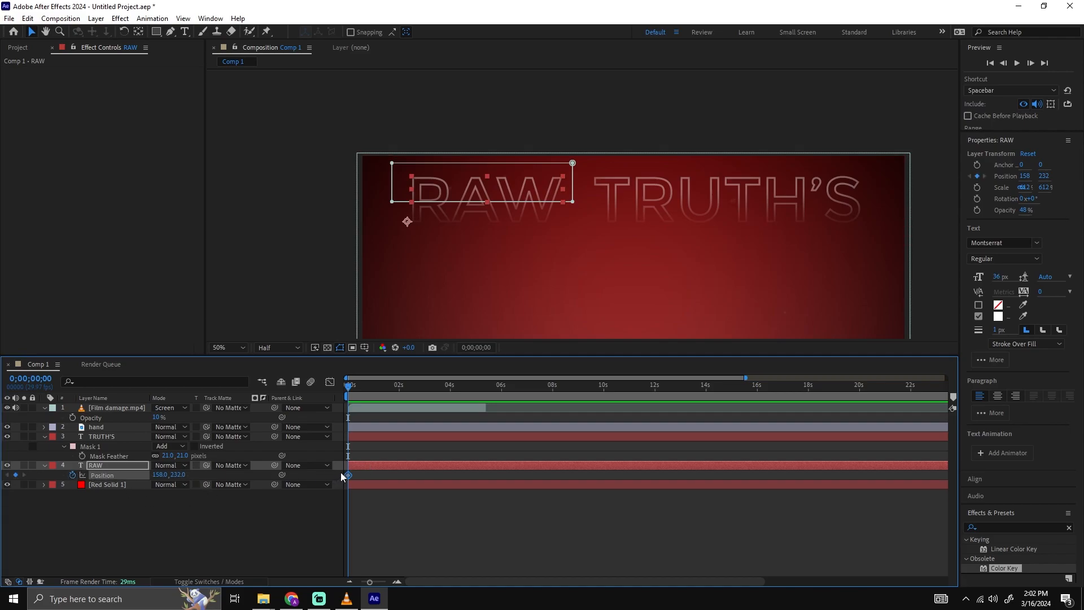
click(352, 477)
drag(347, 477, 377, 476)
click(16, 475)
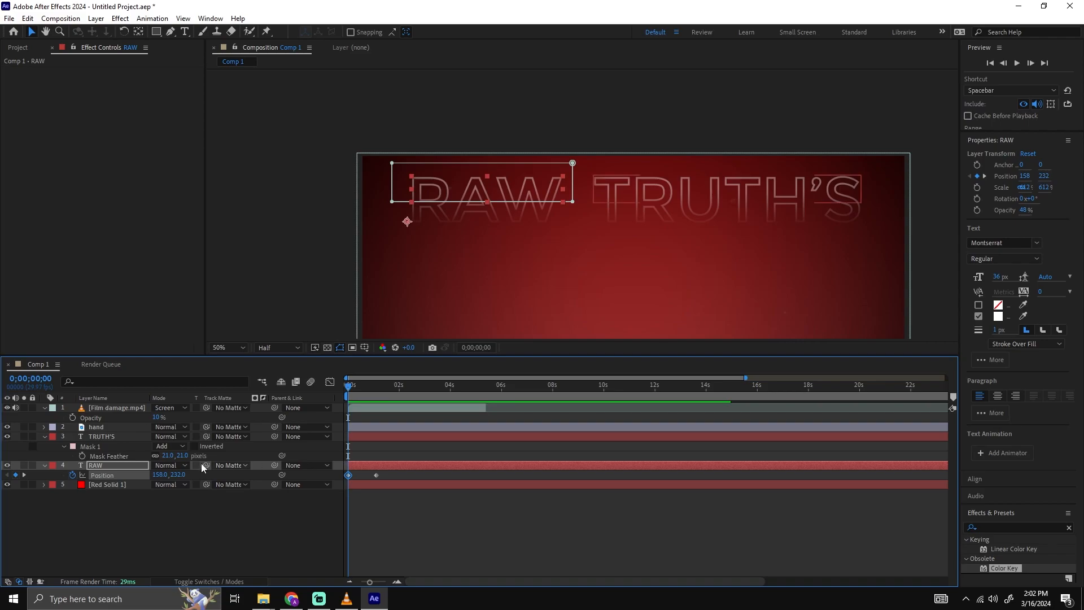
Raise the RAW text above the frame at its first Position keyframe and preview it dropping into place.
drag(177, 474, 42, 463)
click(430, 518)
key(space)
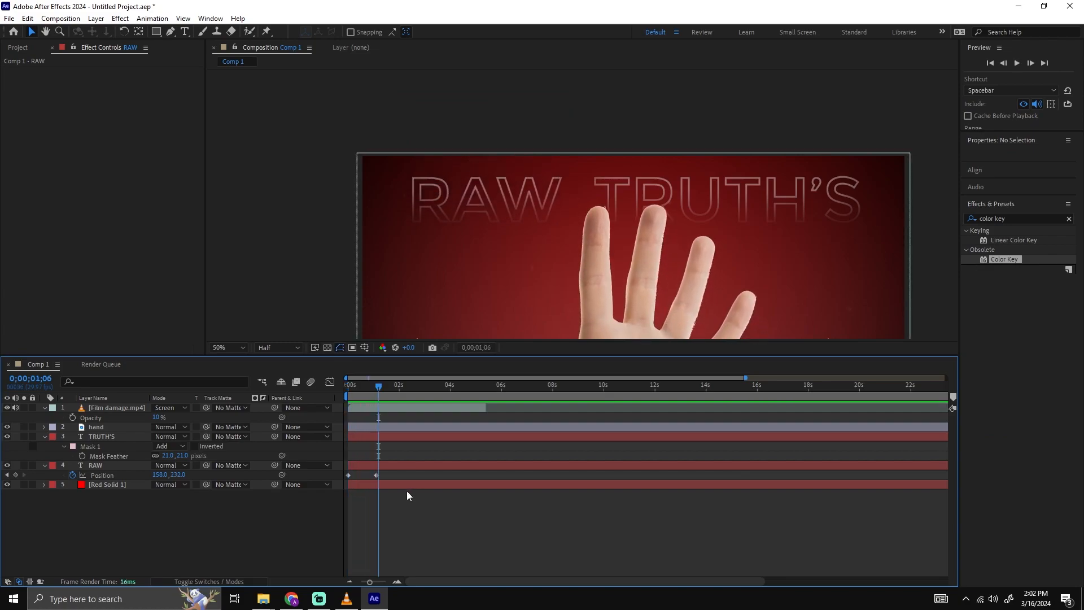
Apply Easy Ease to both RAW Position keyframes and display their speed graph.
click(364, 385)
drag(391, 474, 337, 479)
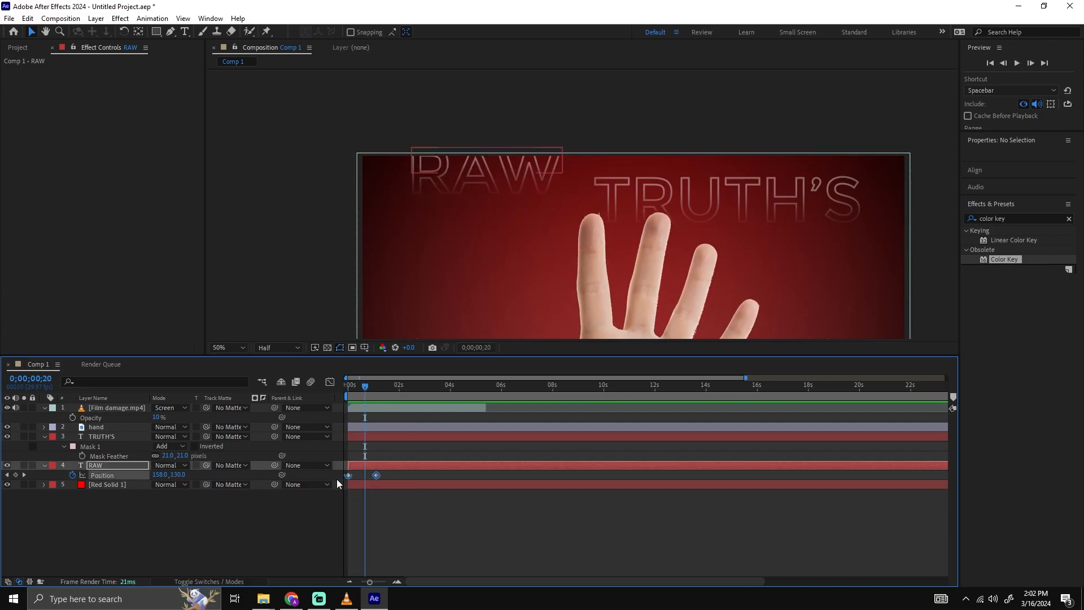
click(330, 385)
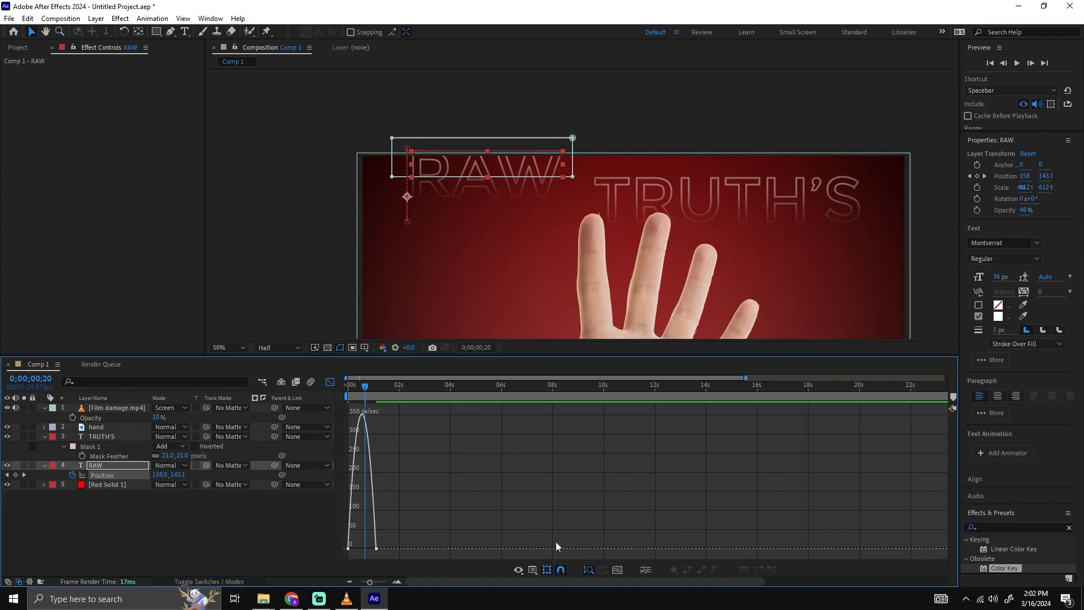
Reshape the RAW layer's Position speed graph to start at peak speed and ease out gradually, and preview the drop.
click(616, 569)
scroll(537, 510, down, 1)
click(348, 548)
drag(408, 549, 583, 551)
key(space)
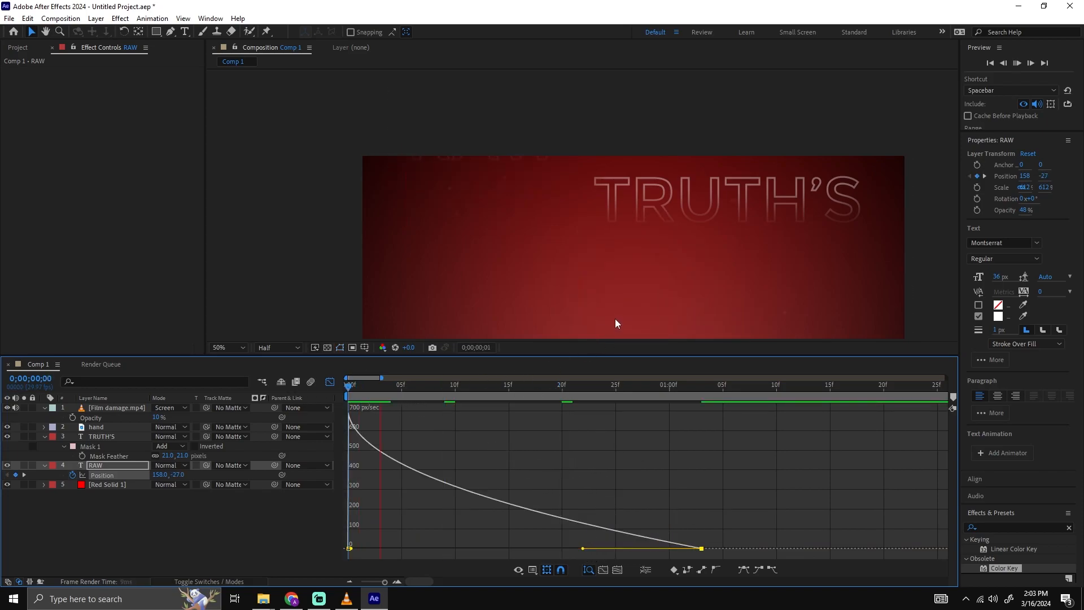
key(space)
Shorten the RAW text's drop by moving its last Position keyframe earlier to frame 18, and preview the timing.
click(330, 383)
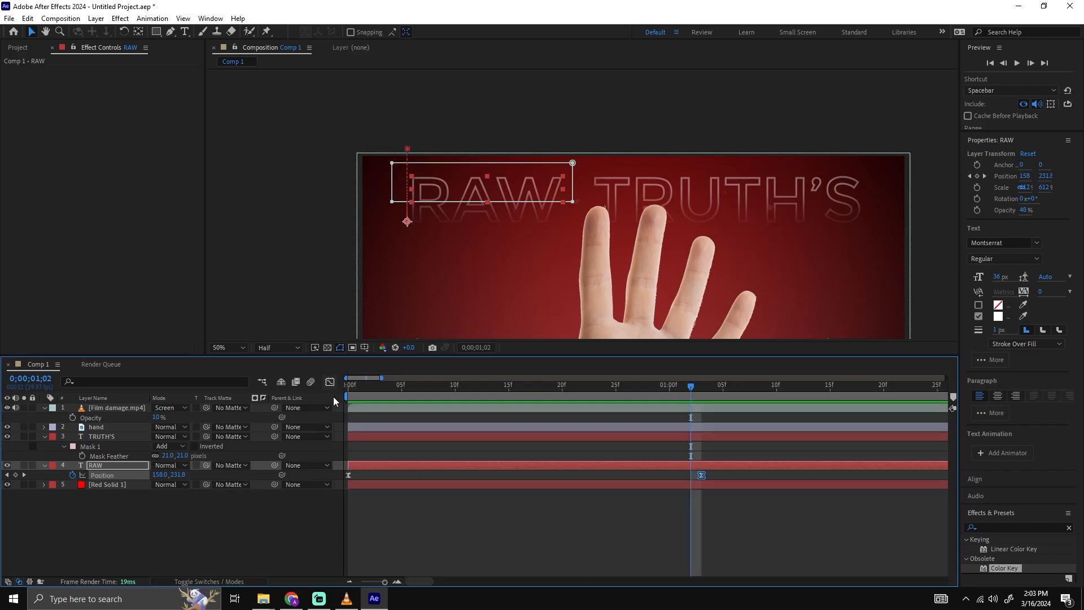
drag(701, 476, 519, 476)
click(330, 383)
key(space)
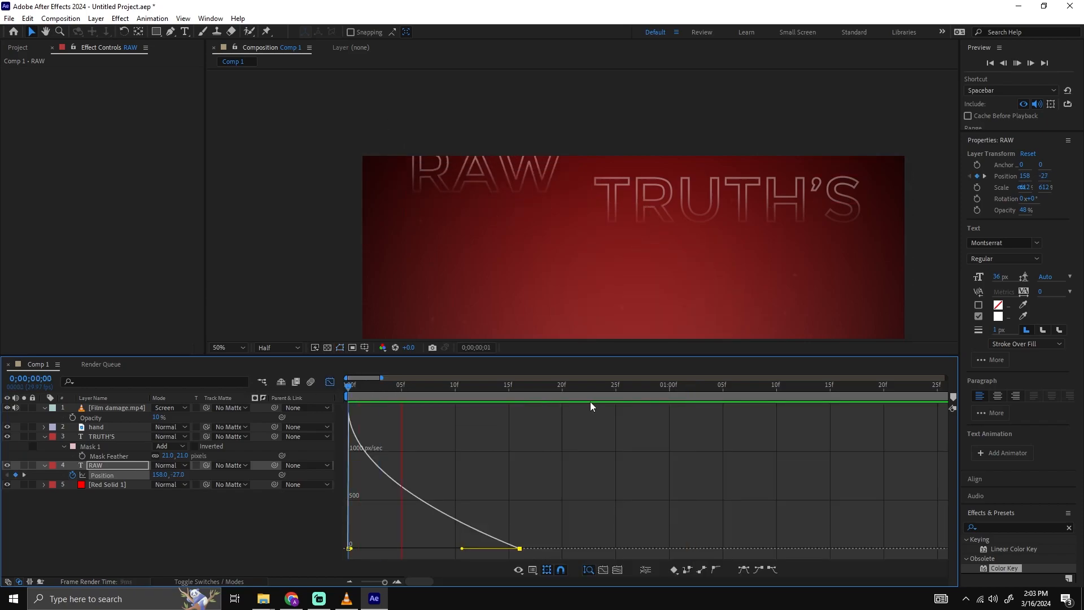
key(space)
key(space)
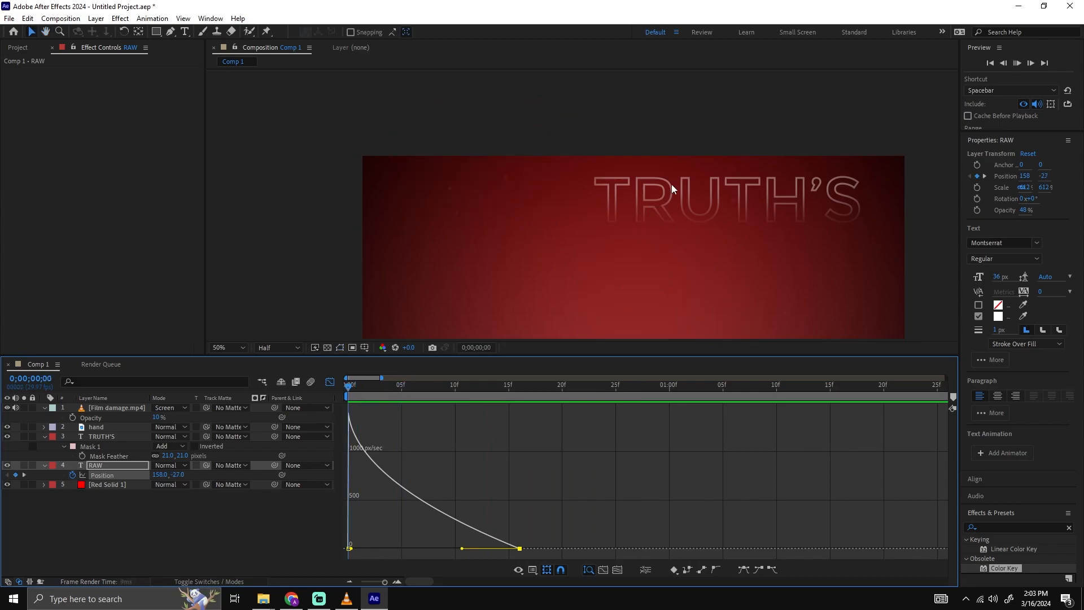
key(space)
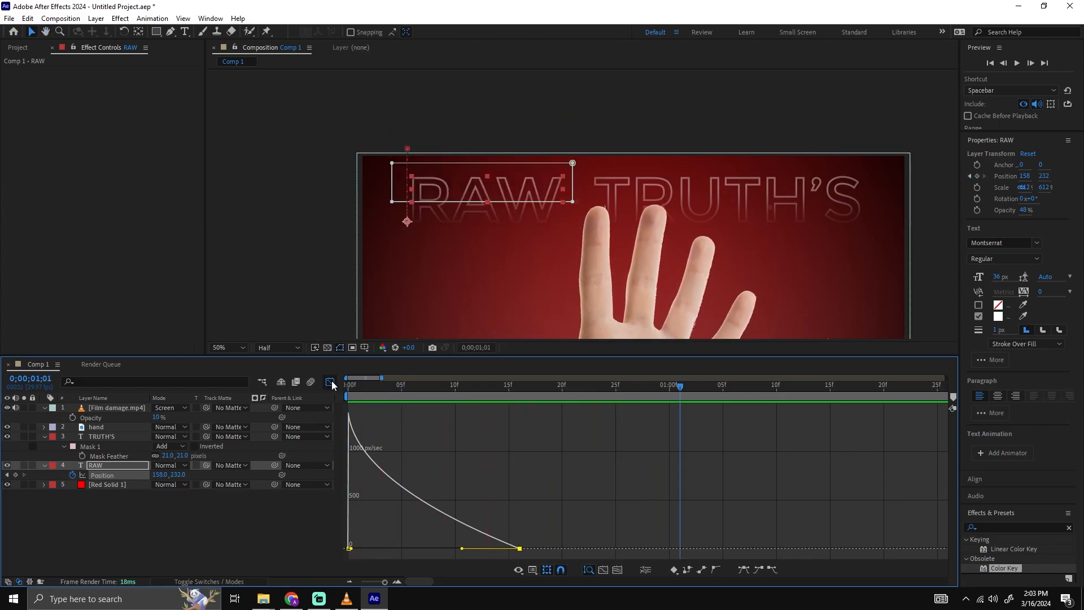
key(space)
click(330, 381)
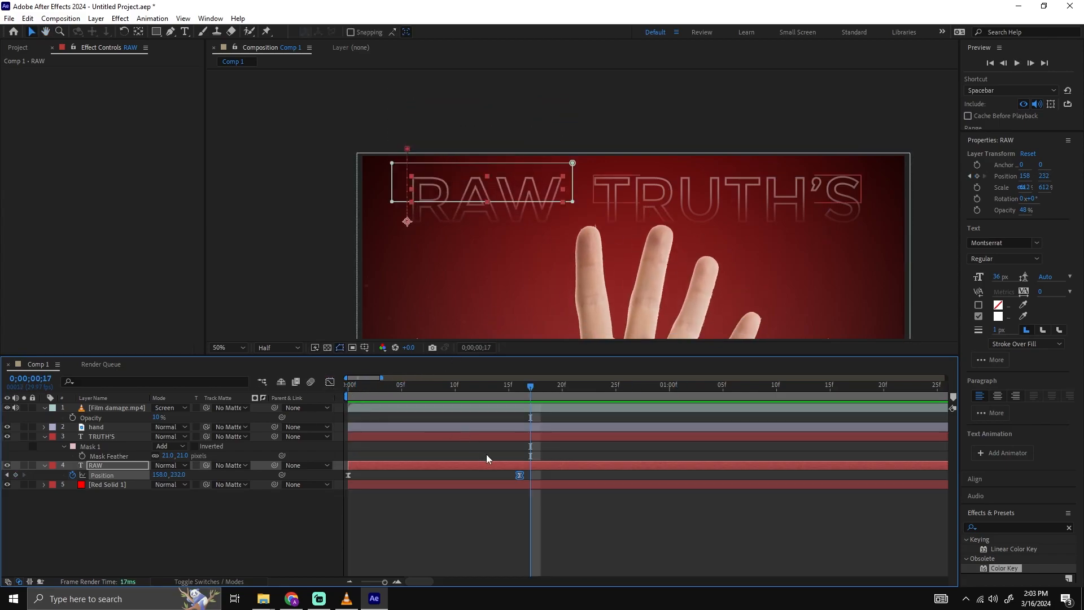
click(330, 382)
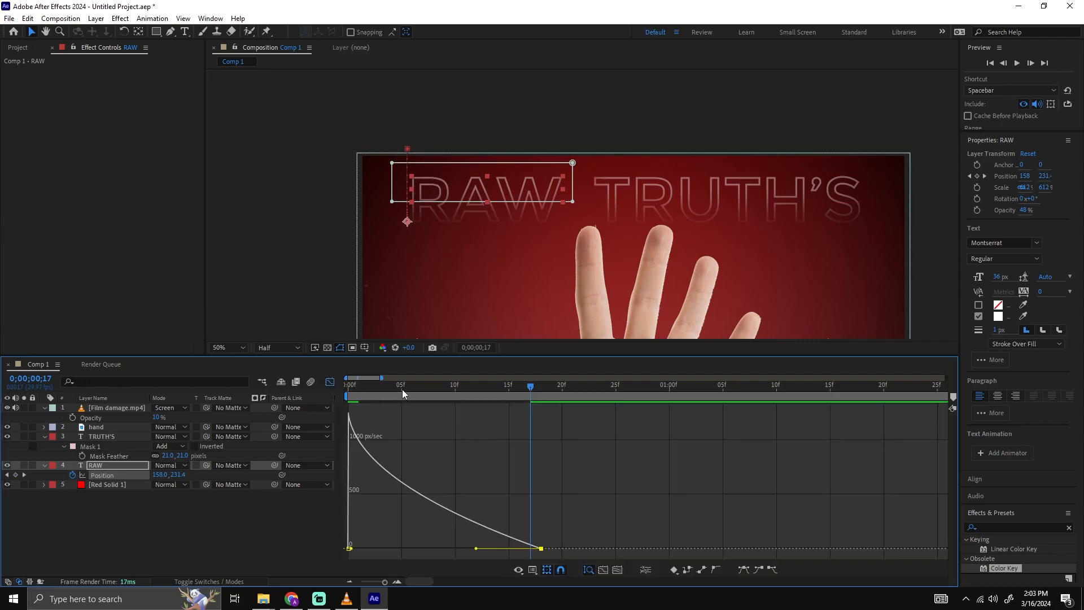
key(space)
key(space)
Add Position keyframes to the TRUTH'S layer at frames 6 and 23 and apply Easy Ease to both.
drag(656, 276, 576, 274)
mouse_move(398, 390)
mouse_down()
mouse_move(378, 394)
mouse_move(411, 394)
mouse_up()
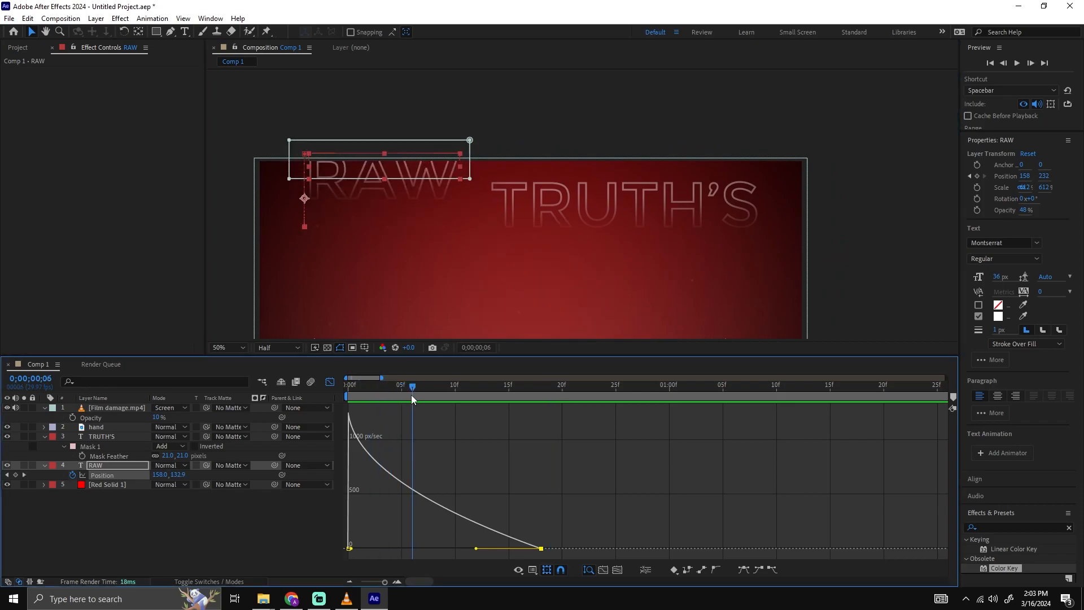
click(330, 382)
click(432, 438)
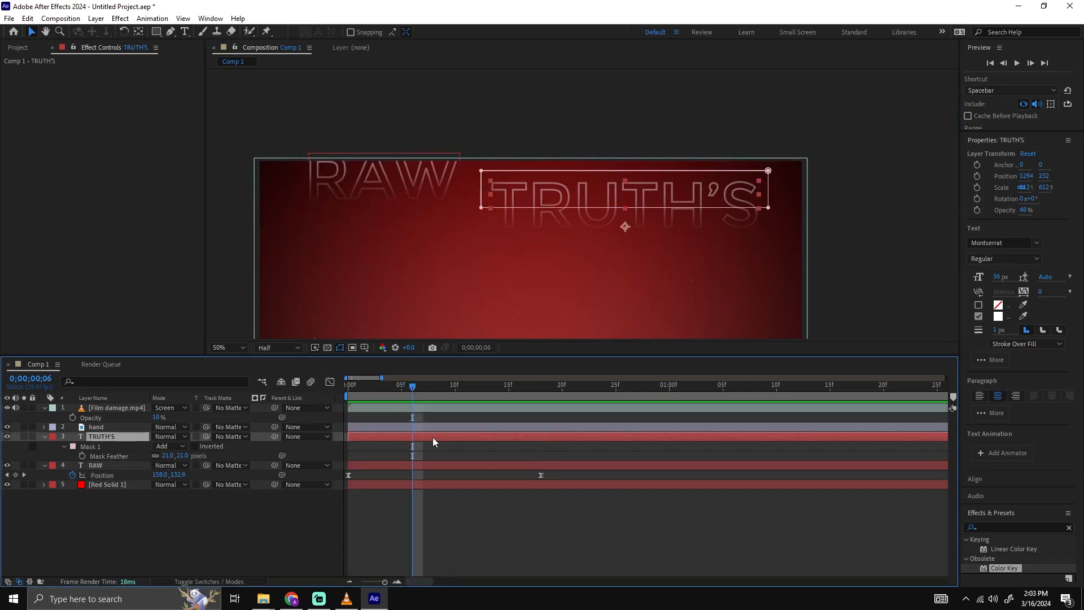
key(p)
click(72, 446)
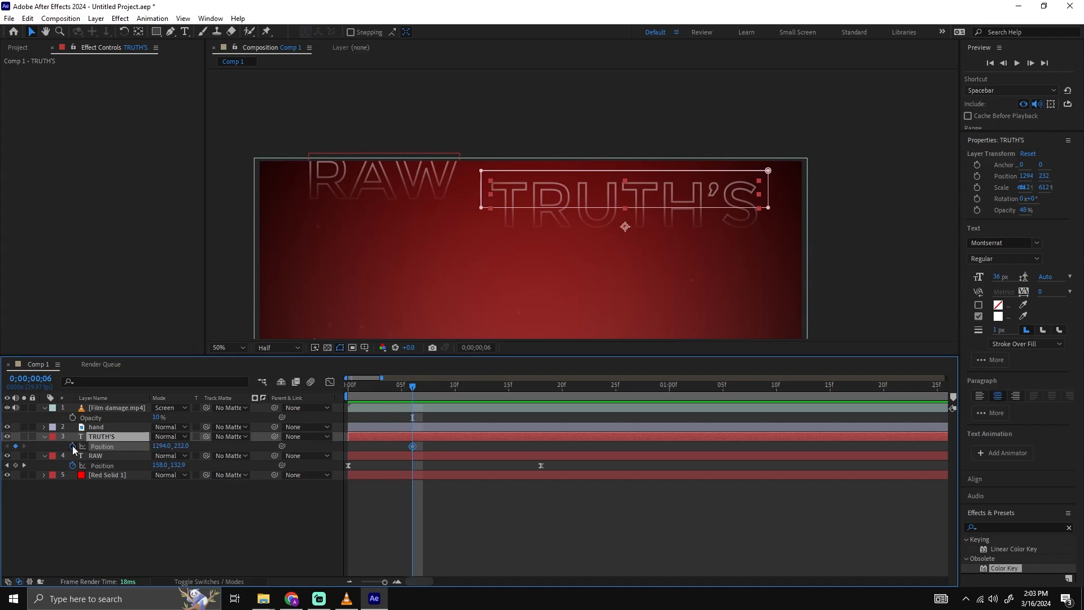
drag(413, 448, 373, 453)
key(F9)
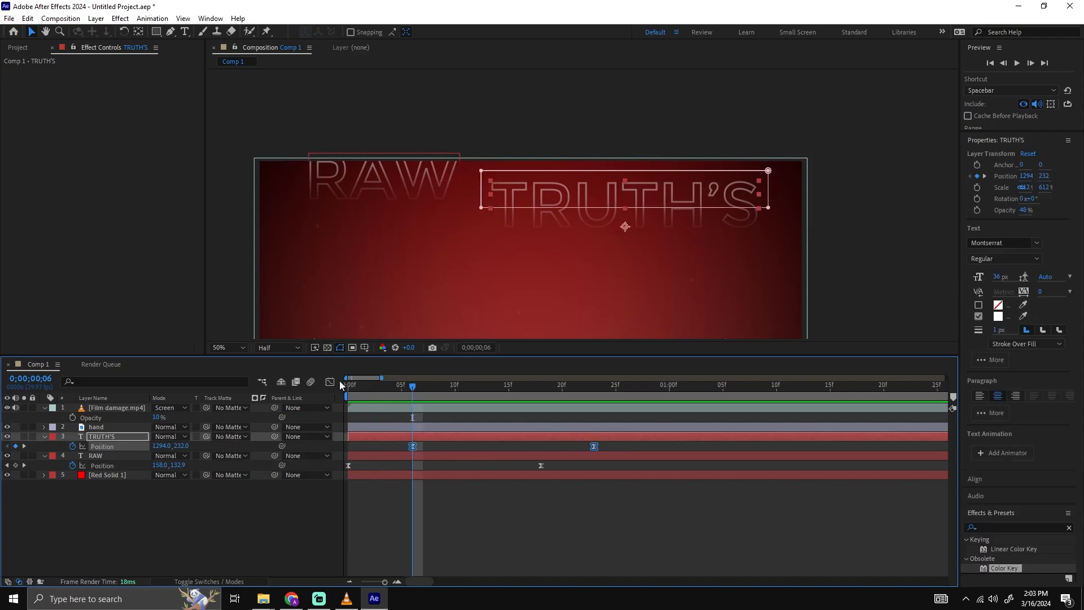
Raise the TRUTH'S text above the frame at its first Position keyframe by setting Y to -2.
click(330, 382)
click(330, 382)
drag(181, 447, 145, 420)
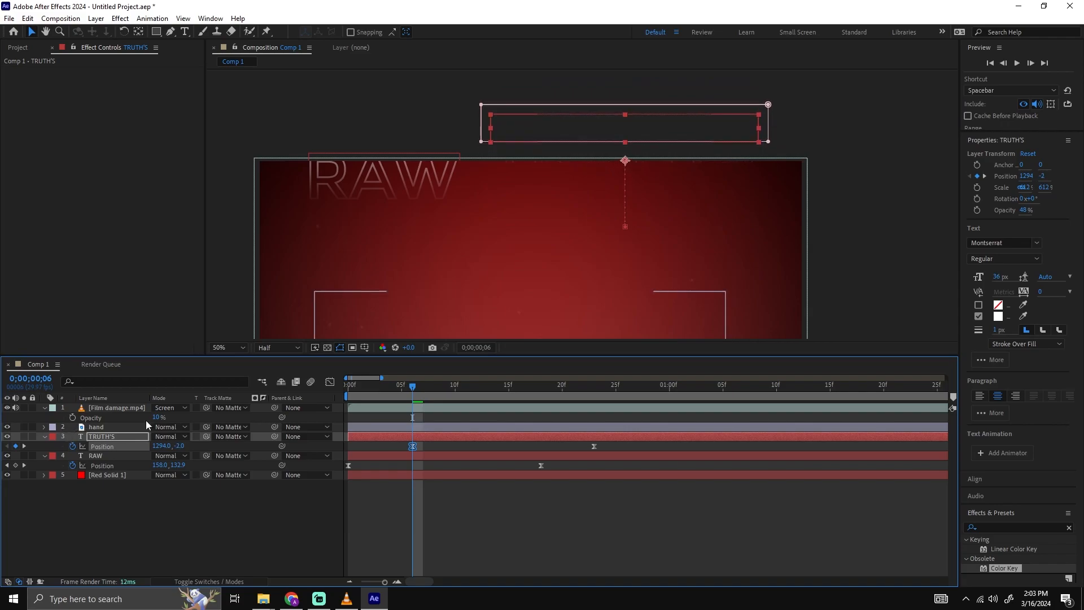
Reshape the TRUTH'S Position speed graph into a fast start with a long ease-out, and preview it.
click(330, 383)
drag(442, 548, 408, 553)
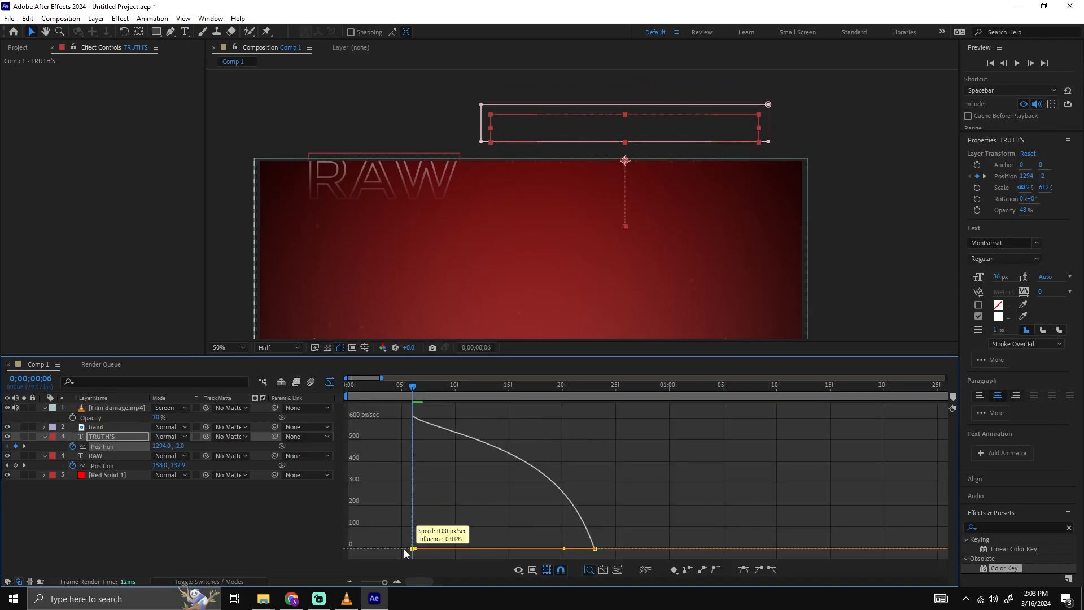
drag(564, 548, 526, 548)
key(space)
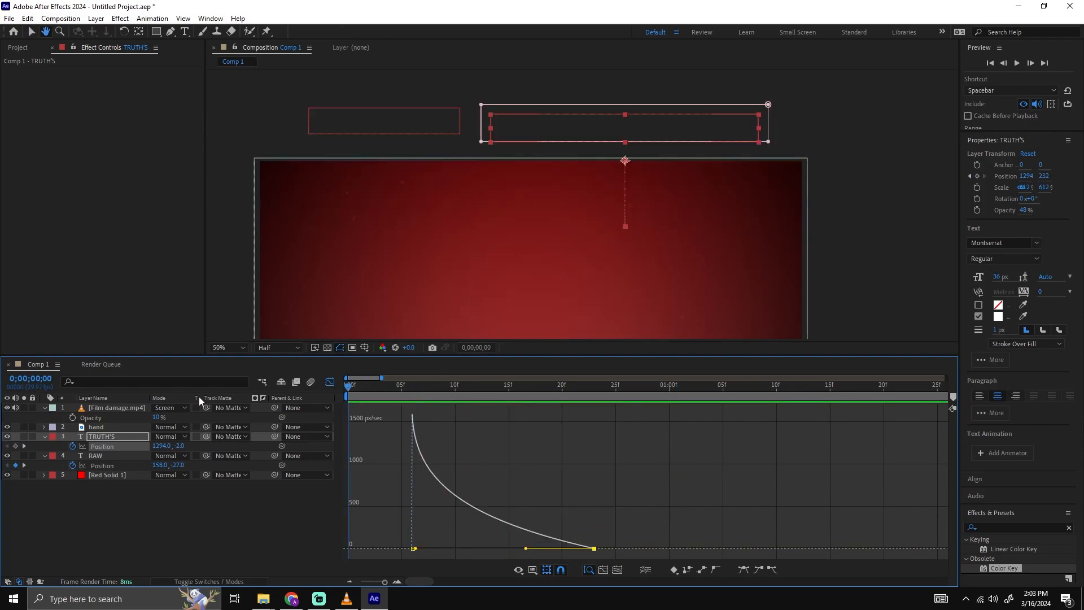
key(space)
Play the full composition from the start to check the hand and both title words moving together.
scroll(778, 272, down, 2)
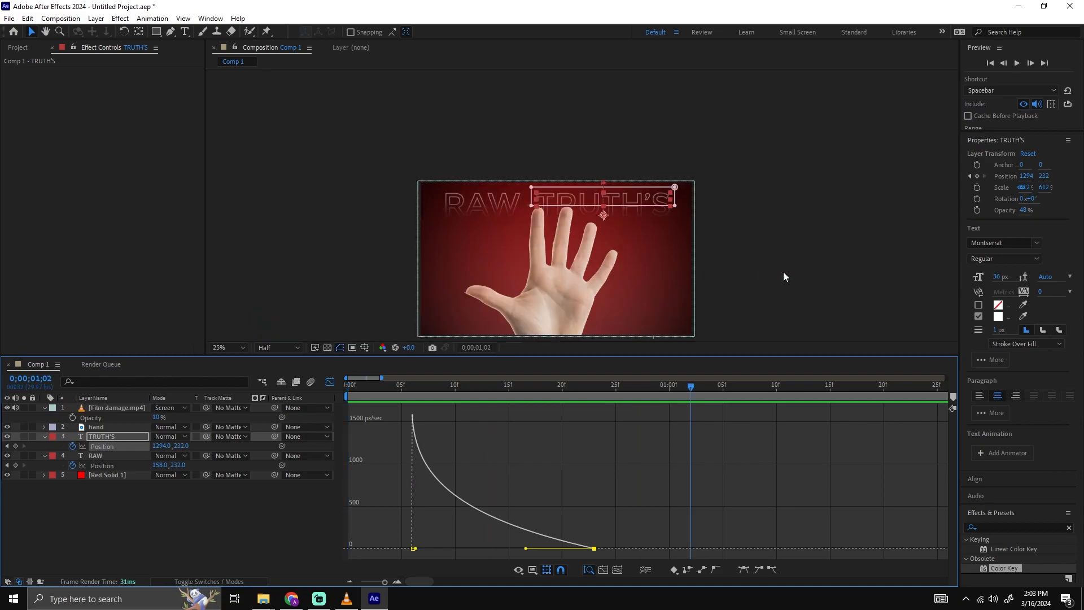
drag(778, 272, 776, 261)
drag(480, 388, 346, 388)
key(space)
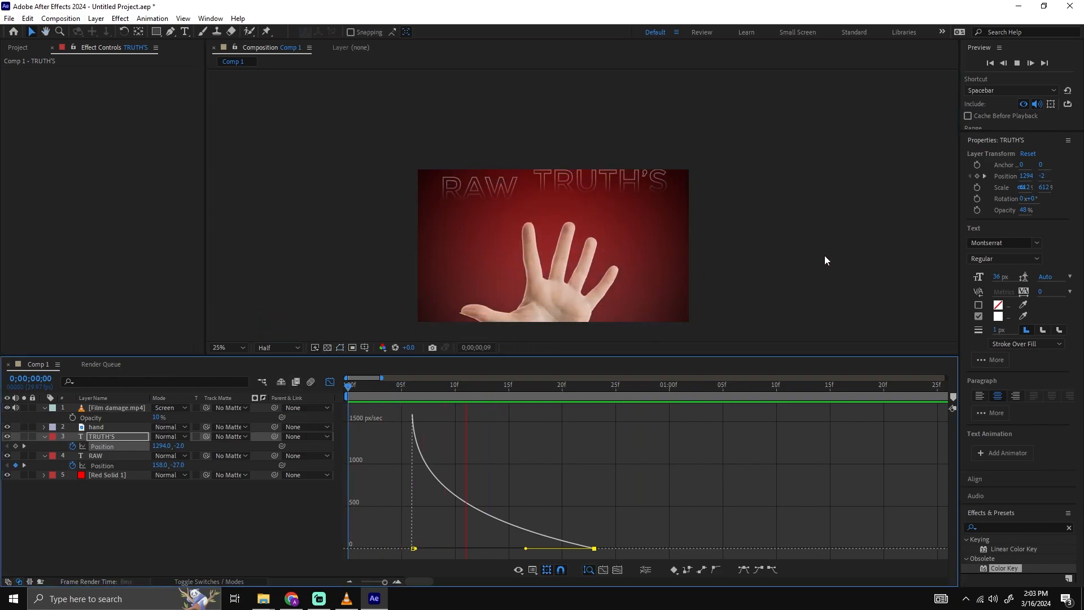
key(space)
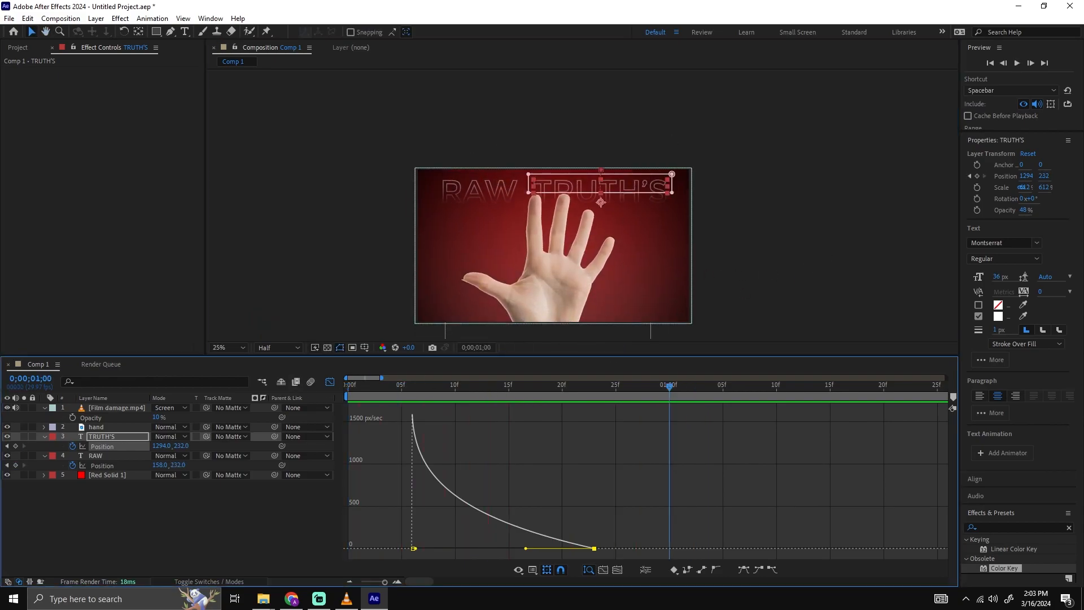
key(alt+Tab)
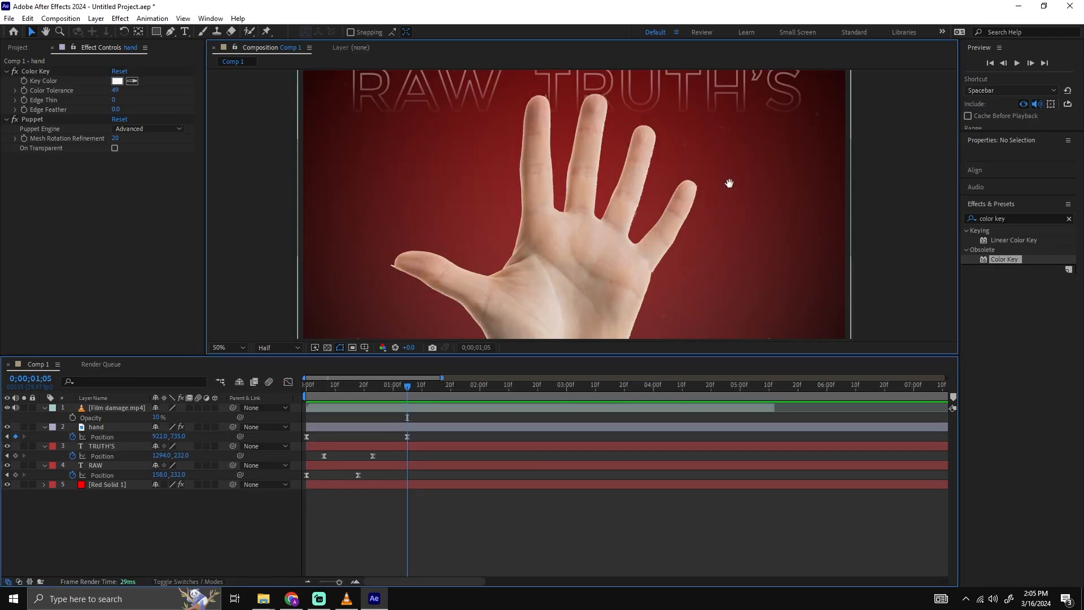
scroll(741, 178, down, 2)
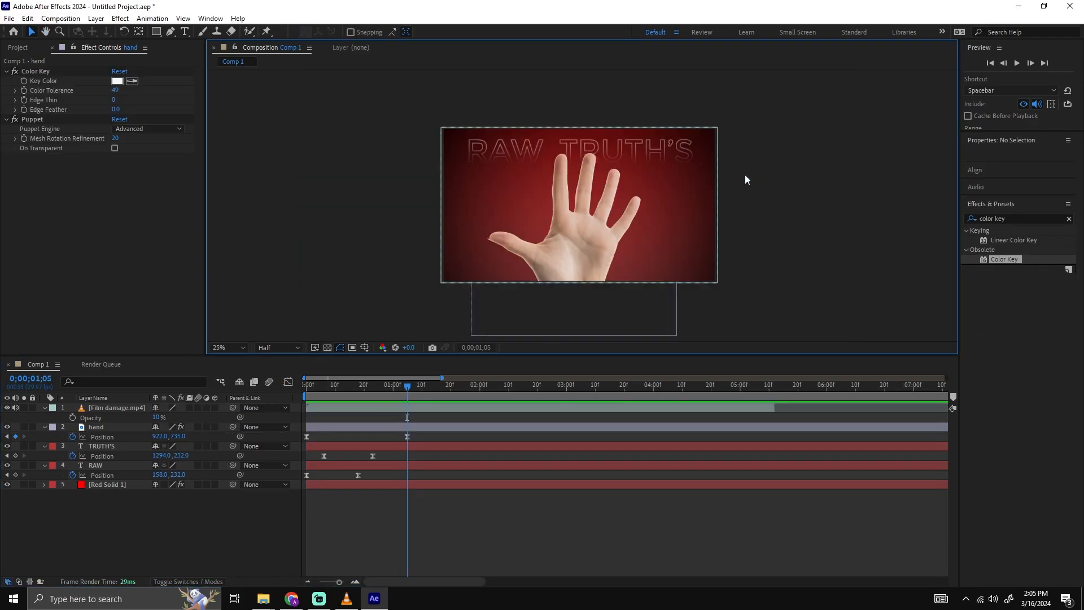
drag(409, 387, 299, 390)
key(space)
key(space)
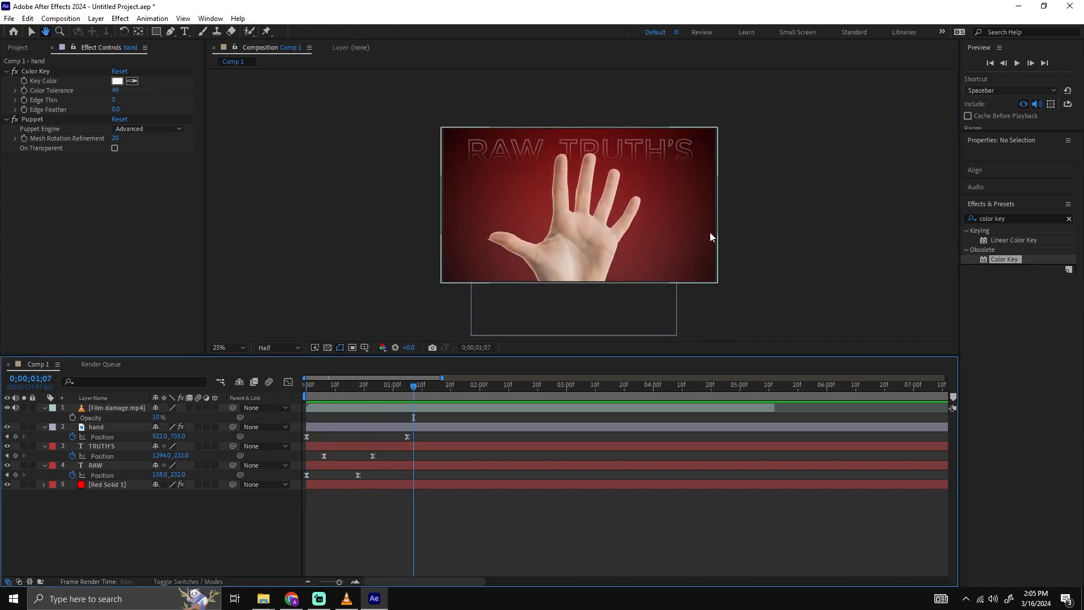
Add a One-Node Camera with the 50mm preset to the composition.
scroll(618, 214, up, 2)
drag(618, 213, 626, 208)
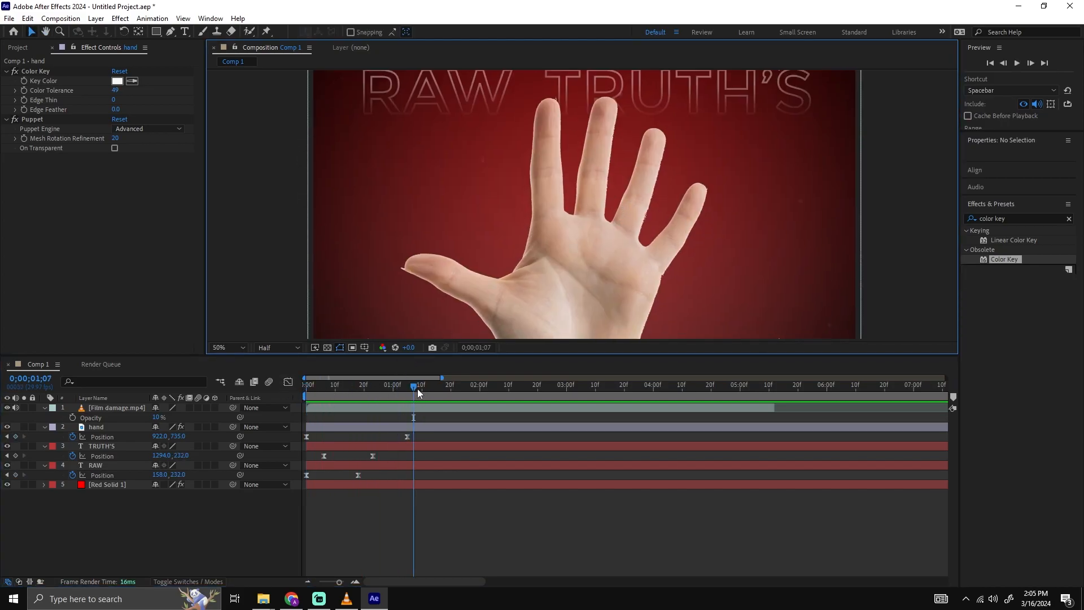
mouse_move(414, 391)
mouse_down()
mouse_move(448, 391)
mouse_move(401, 395)
mouse_up()
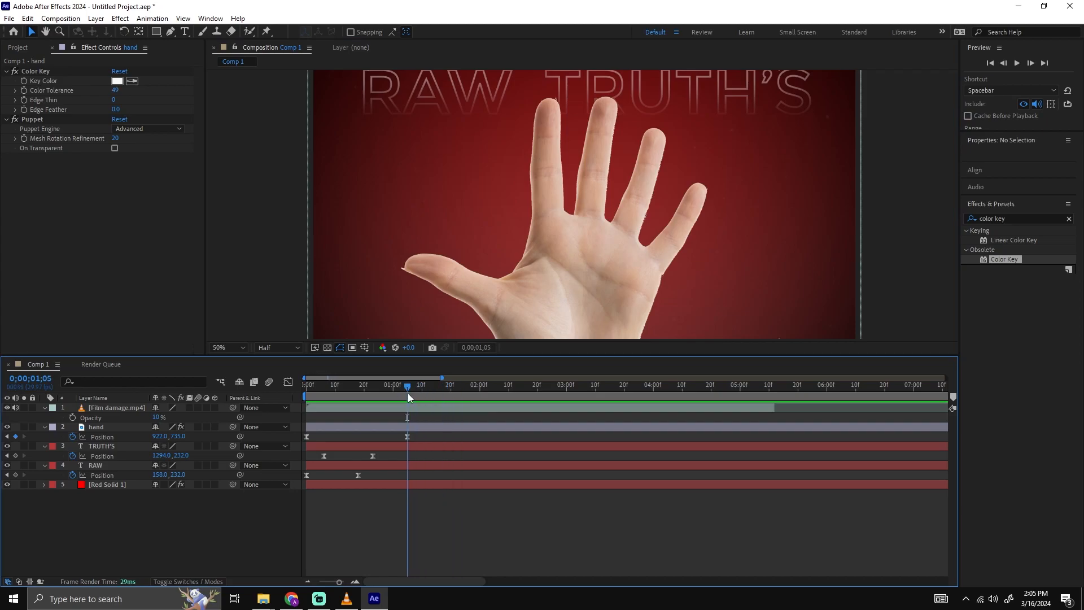
right_click(96, 517)
mouse_move(142, 376)
click(287, 432)
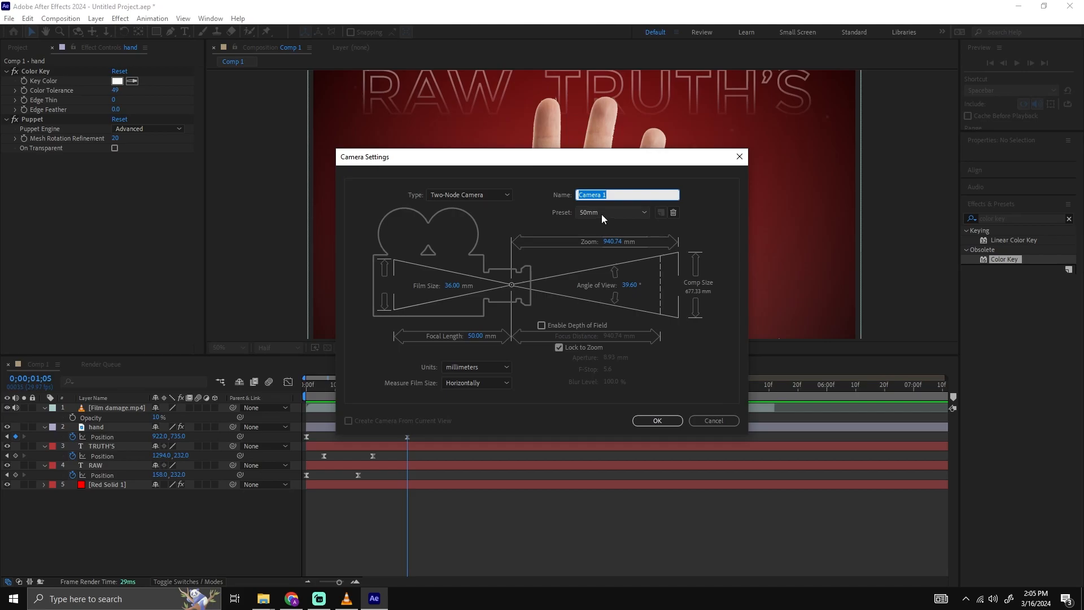
click(481, 195)
click(480, 206)
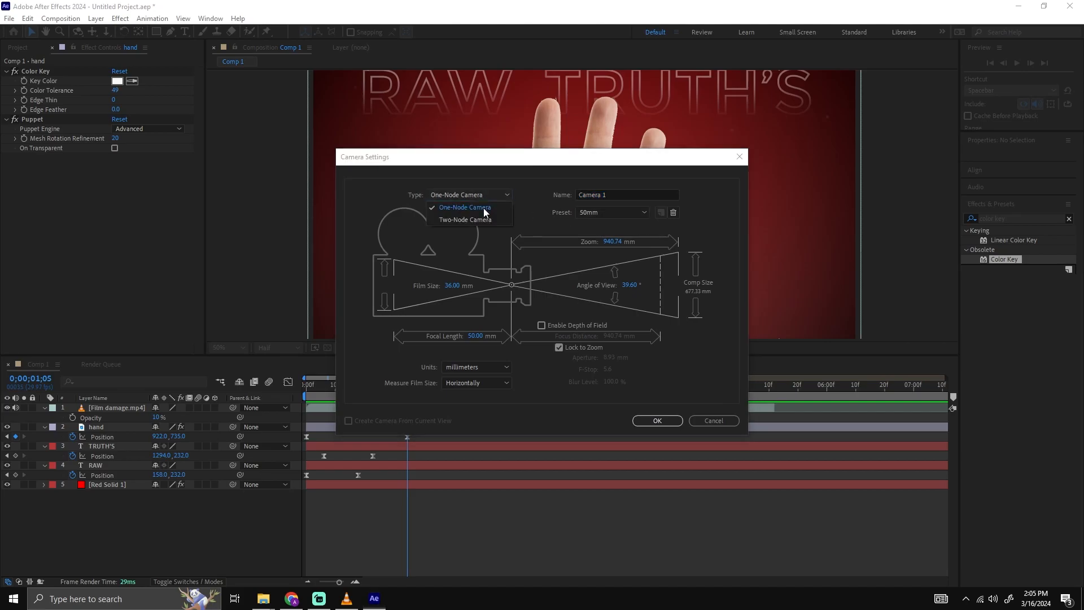
click(486, 207)
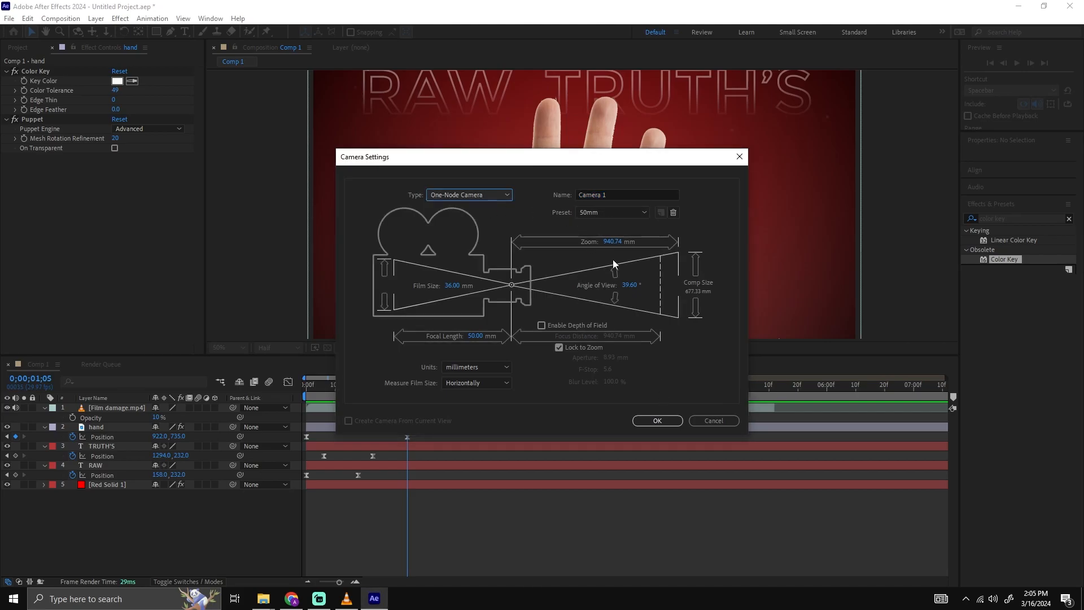
click(655, 419)
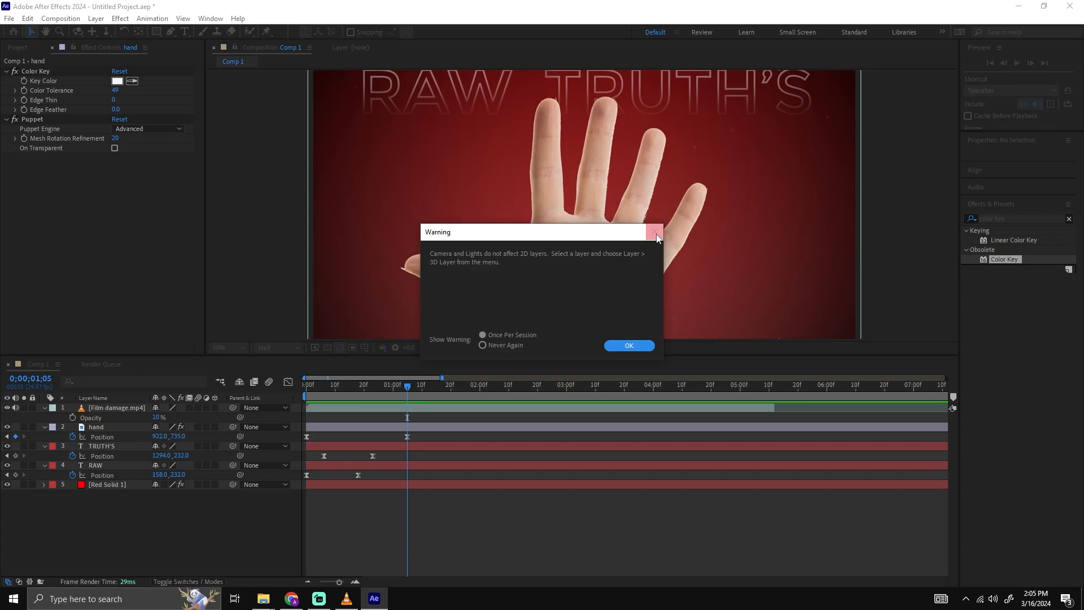
click(625, 344)
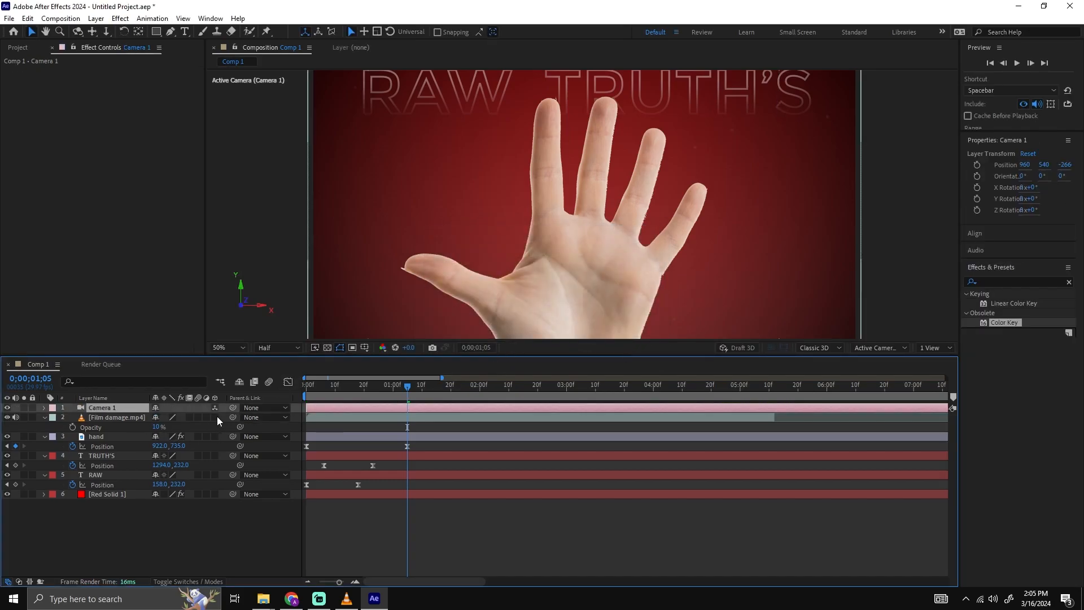
Make the Red Solid 1, RAW, TRUTH'S, hand and Film damage layers 3D.
click(201, 582)
click(202, 583)
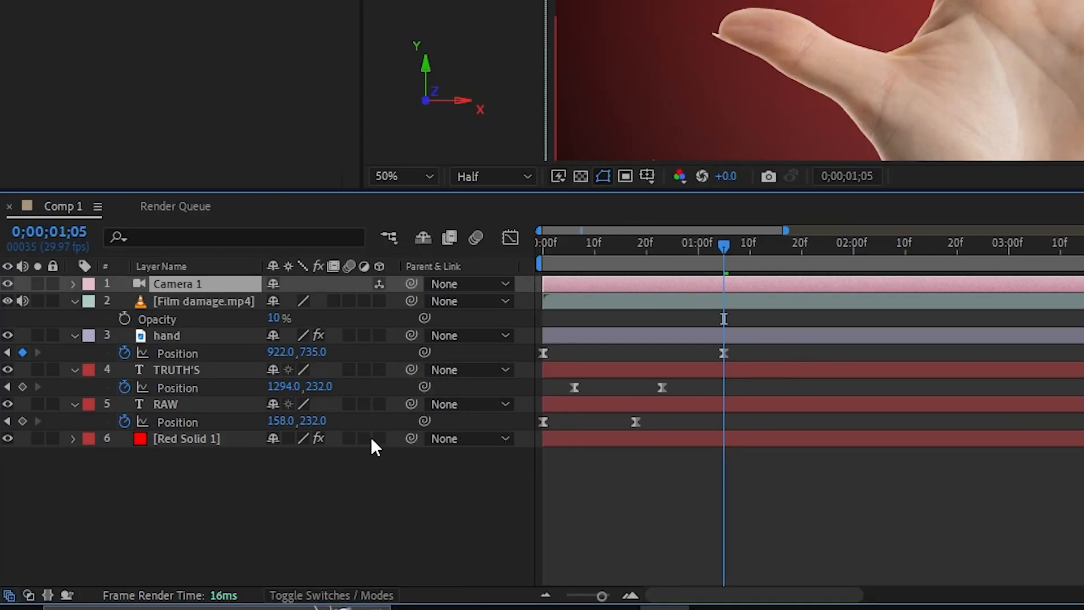
click(379, 404)
click(379, 370)
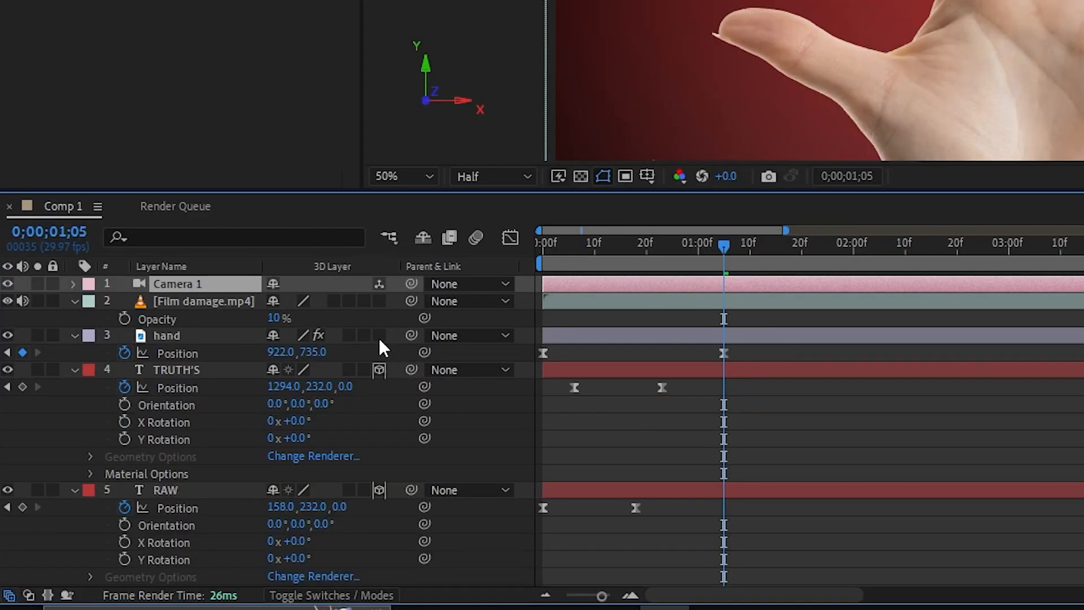
click(379, 335)
click(379, 301)
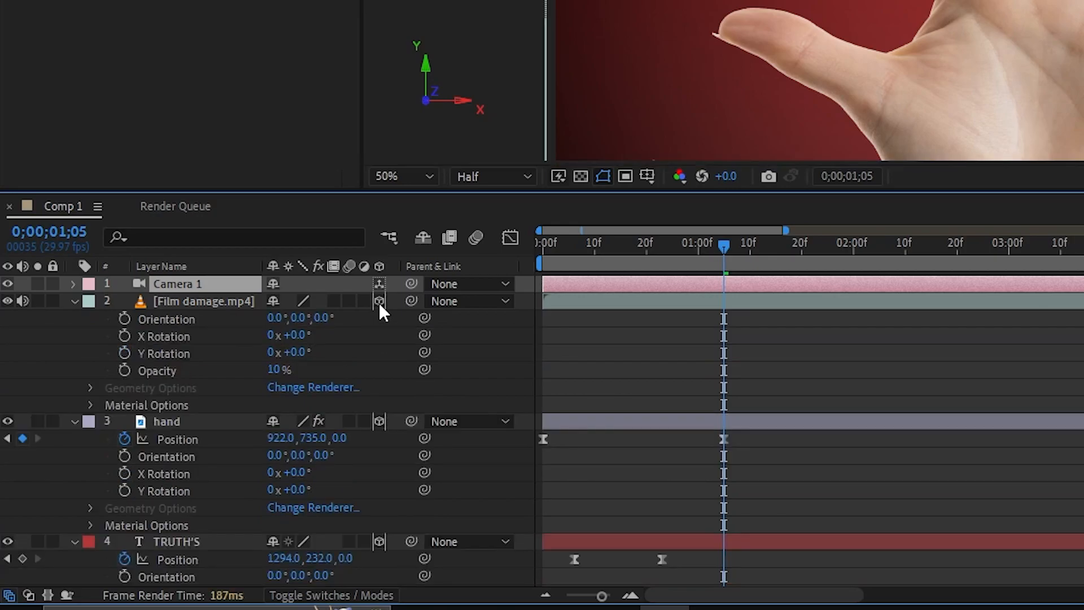
Collapse the expanded layer properties, leaving only the Position keyframes of TRUTH'S and RAW displayed.
key(u)
key(u)
click(671, 418)
key(u)
click(181, 301)
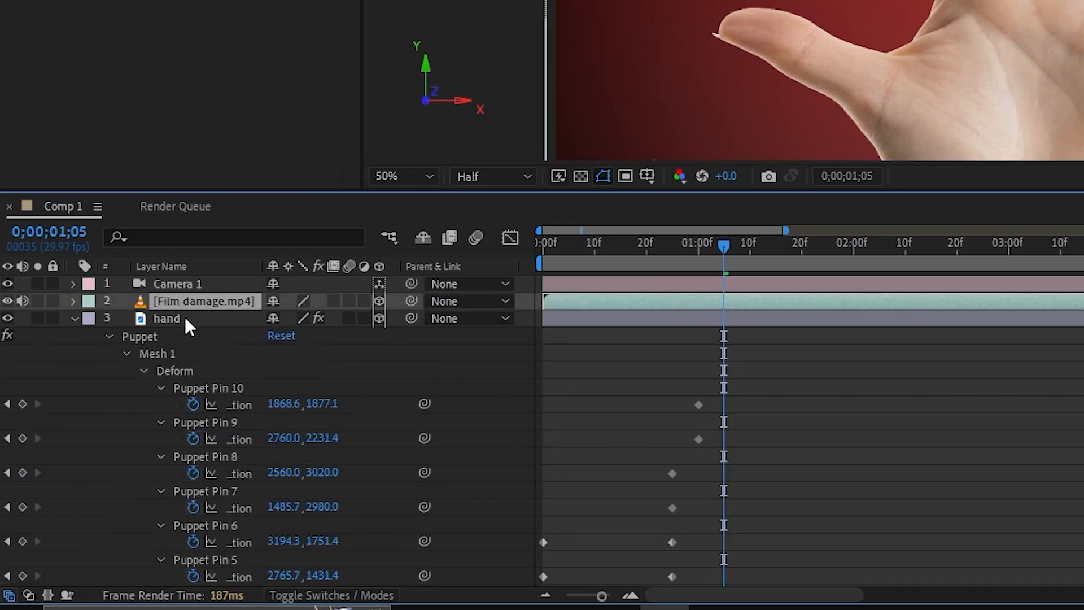
click(184, 318)
key(u)
click(188, 338)
click(294, 455)
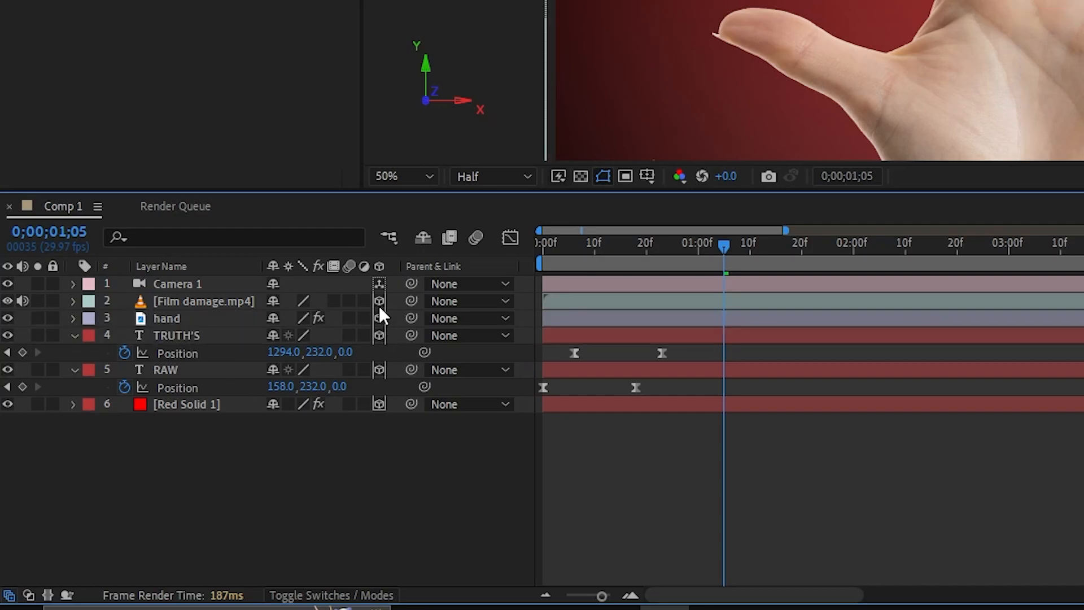
Keyframe the camera's Position at the composition start and with Z at -2553.7 just after one second, previewing the push-in.
drag(570, 266, 543, 252)
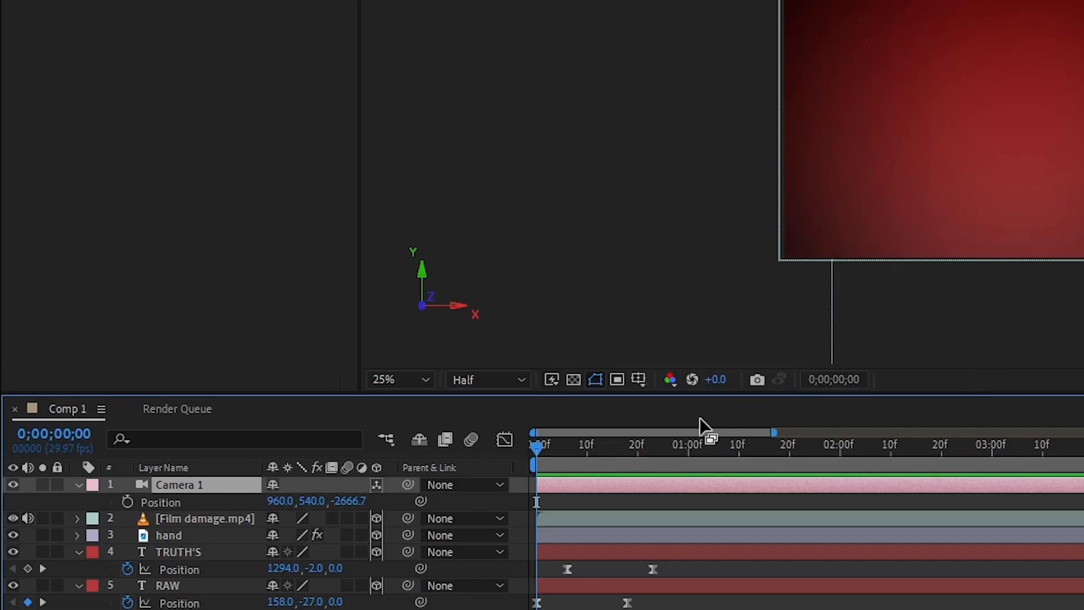
click(127, 501)
drag(602, 450, 653, 452)
drag(351, 509, 428, 497)
drag(661, 444, 476, 441)
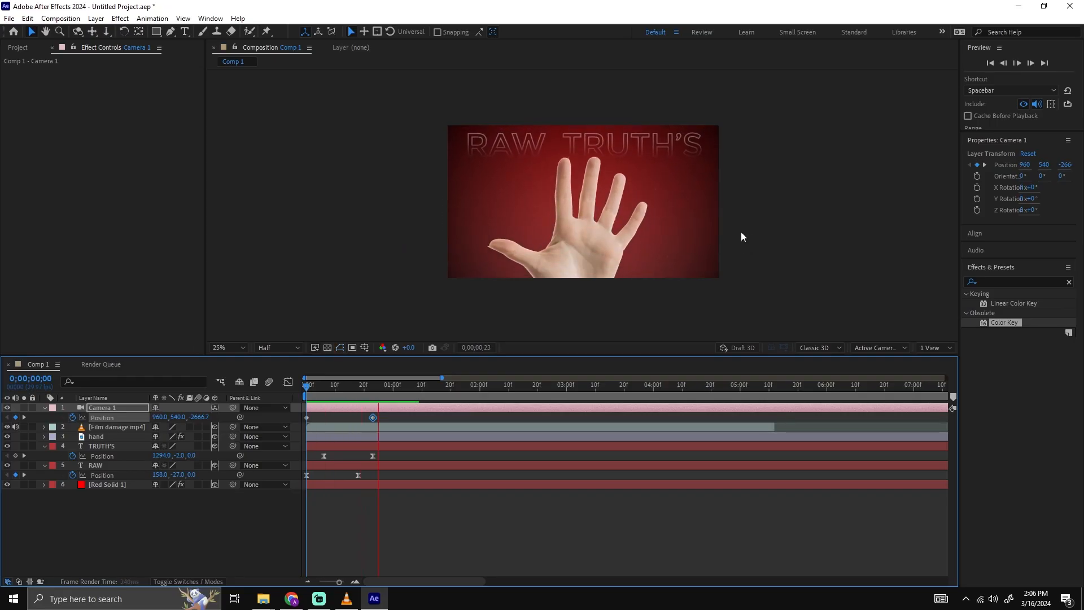
key(space)
drag(395, 416, 399, 384)
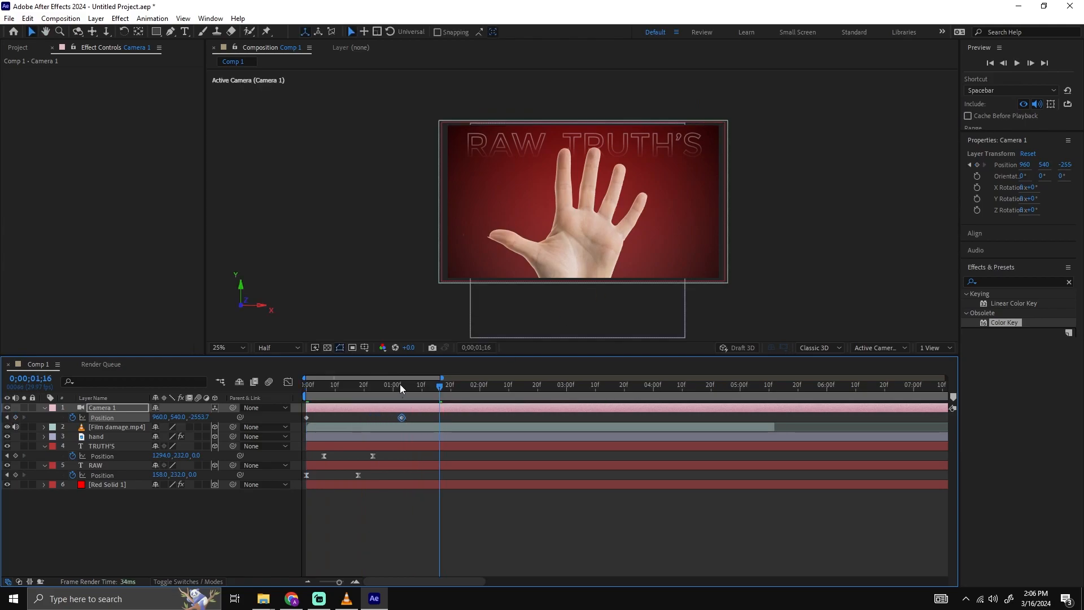
Move the camera's second Position keyframe to 0;00;01;21 and preview the slower push-in.
key(space)
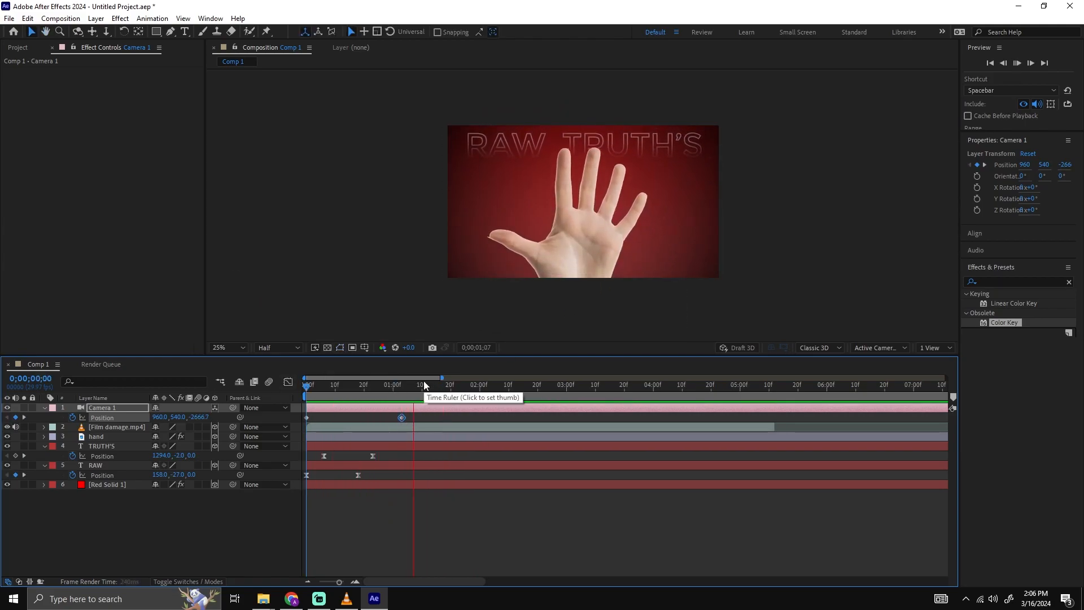
key(space)
drag(387, 393, 454, 417)
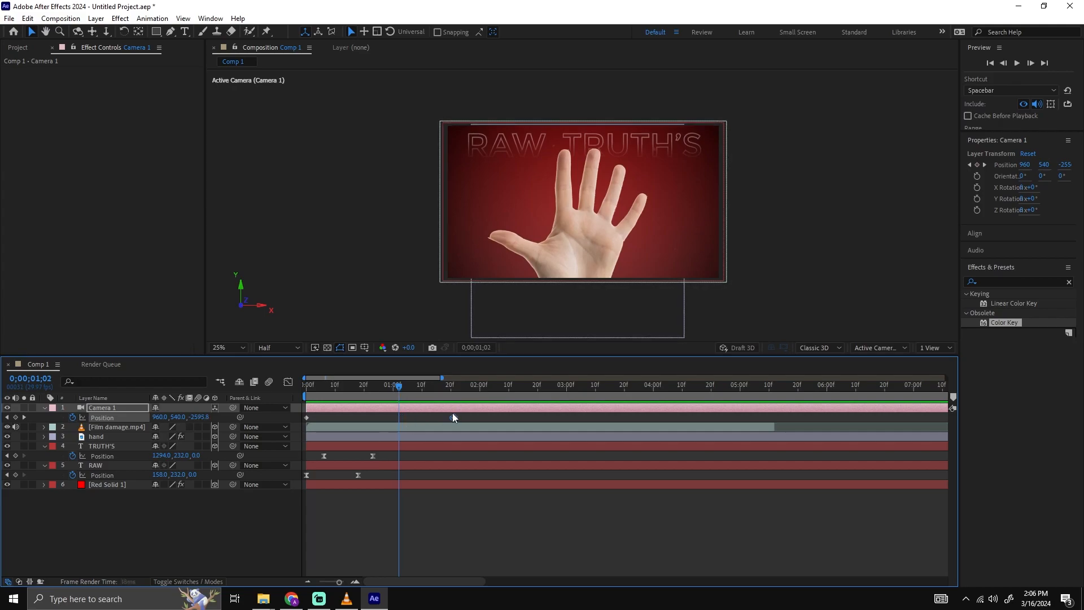
key(space)
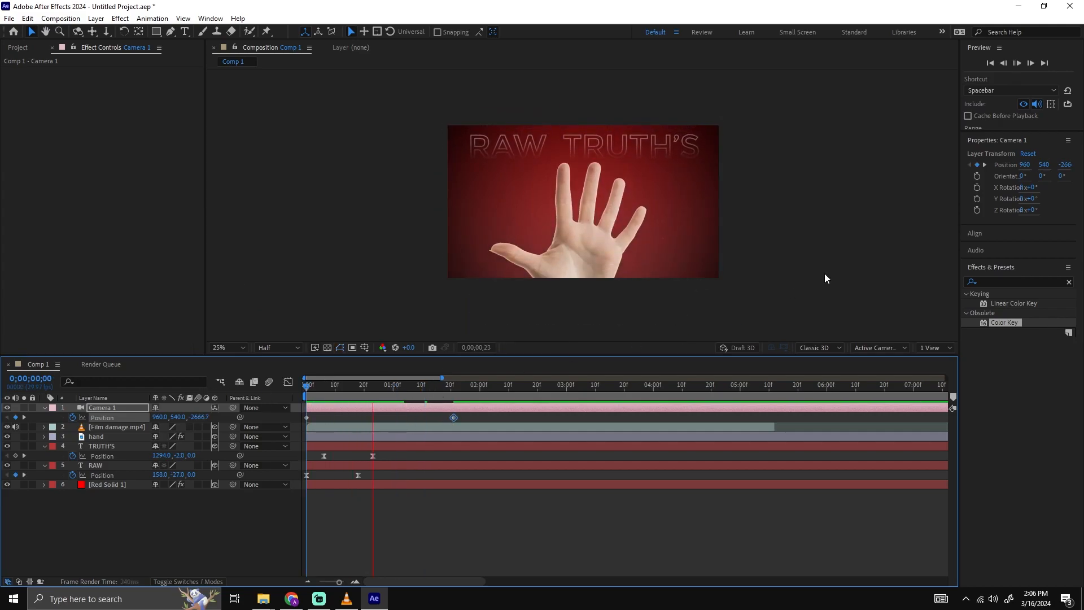
key(space)
key(space)
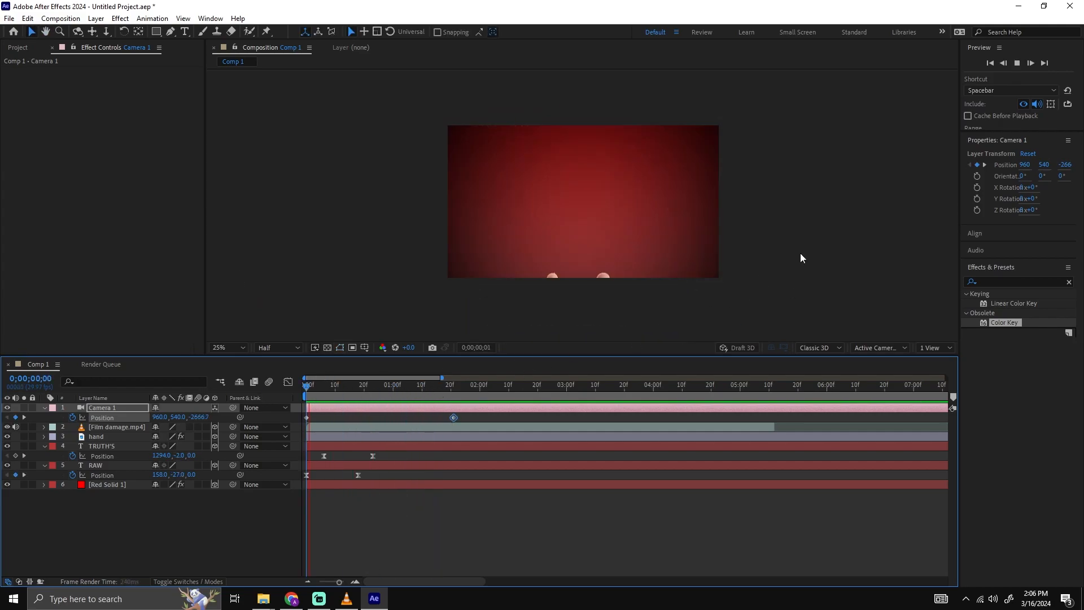
Set the camera's Position Z to -2441.7 at the 0;00;01;21 keyframe and preview the stronger push-in.
click(455, 388)
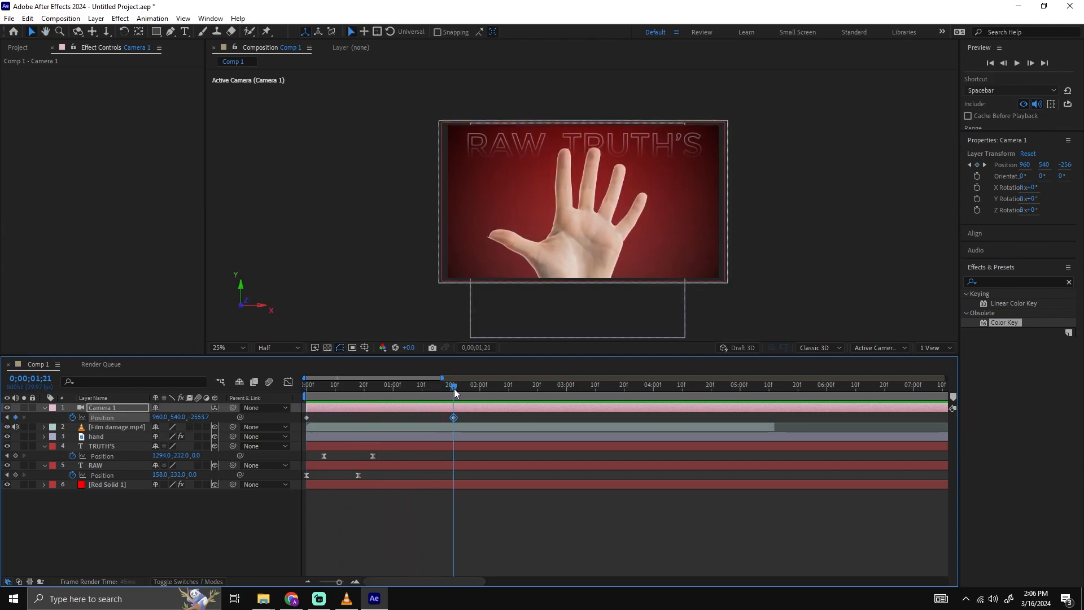
drag(203, 417, 262, 402)
key(space)
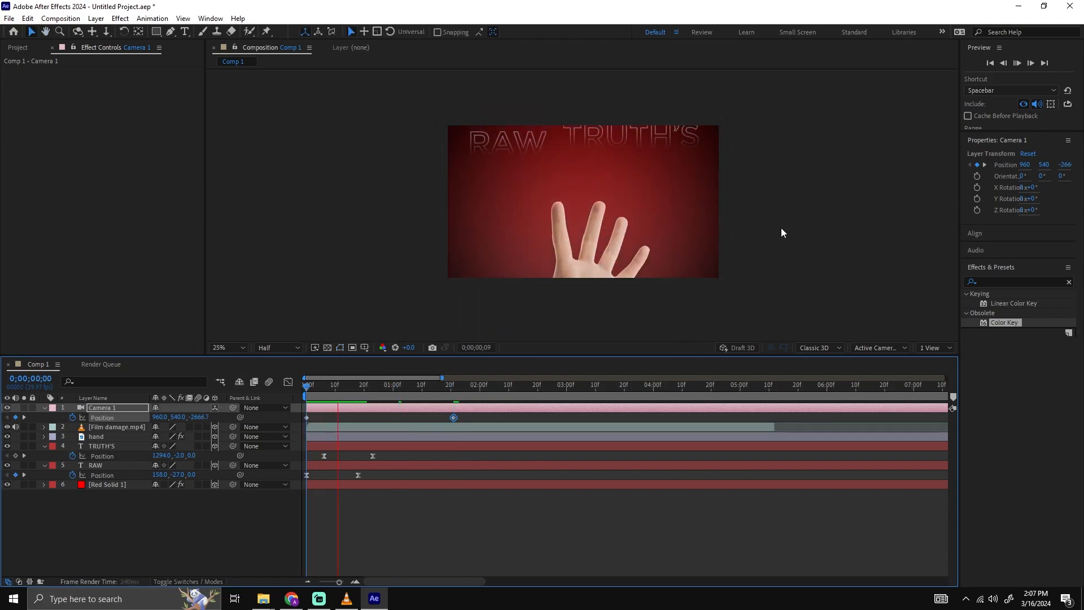
key(space)
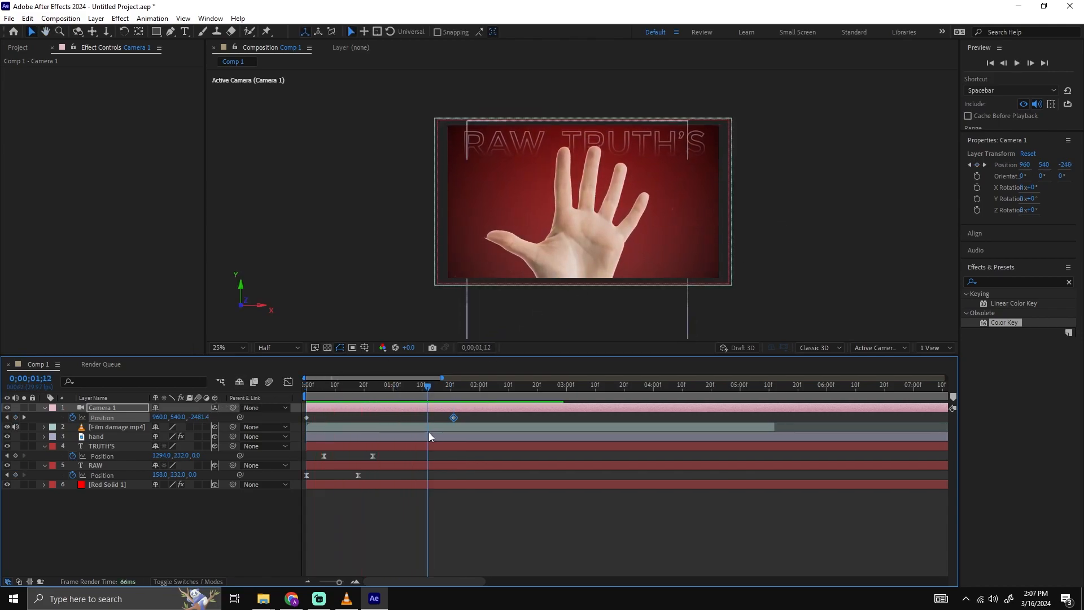
Move the camera's second Position keyframe earlier, to 0;00;01;18.
drag(428, 386, 452, 390)
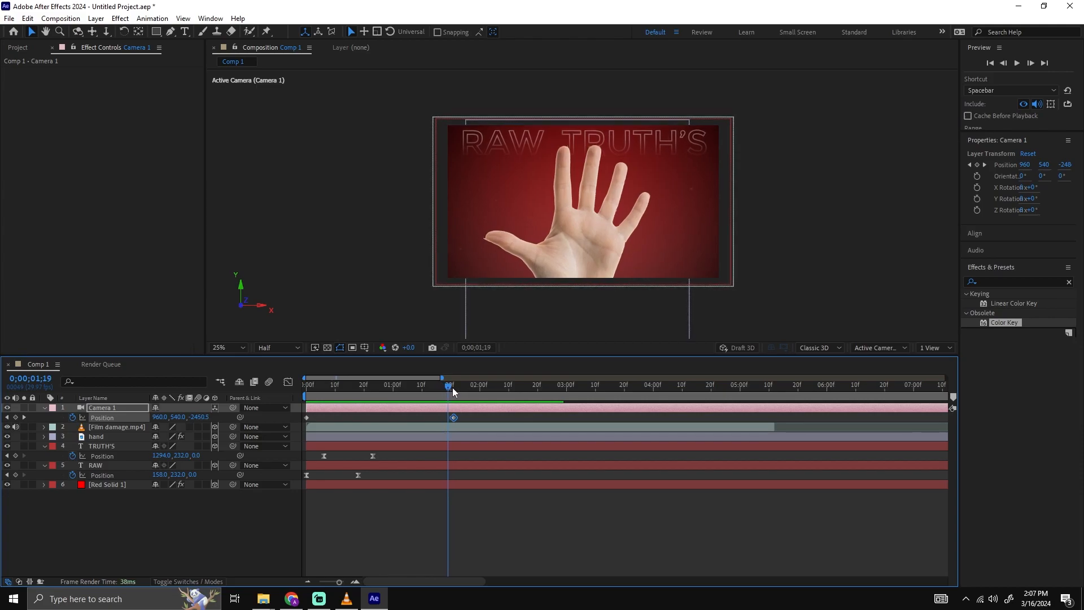
click(450, 472)
click(473, 408)
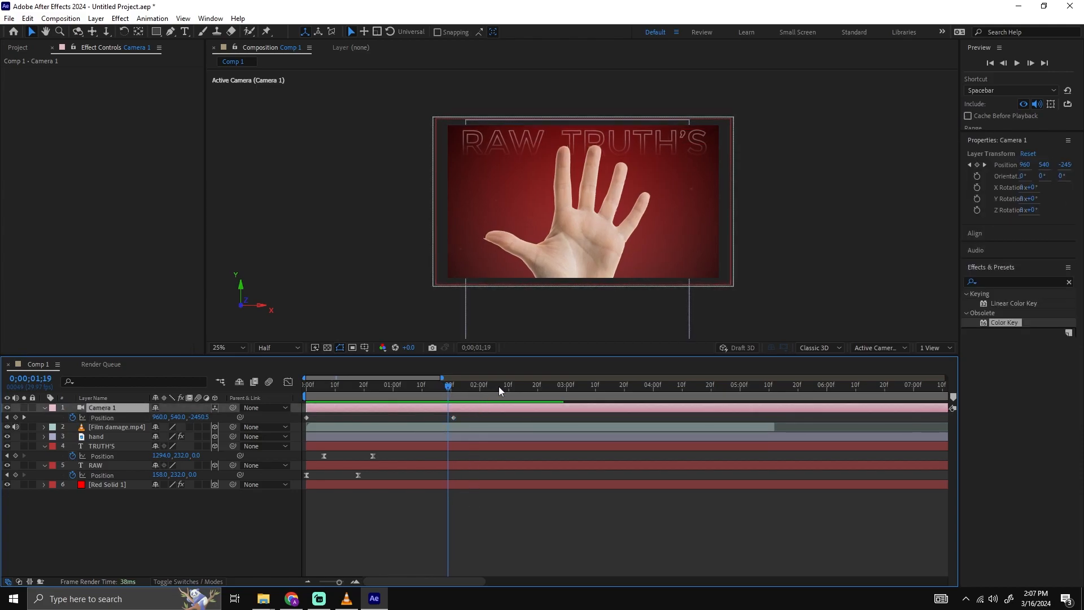
drag(453, 417, 443, 417)
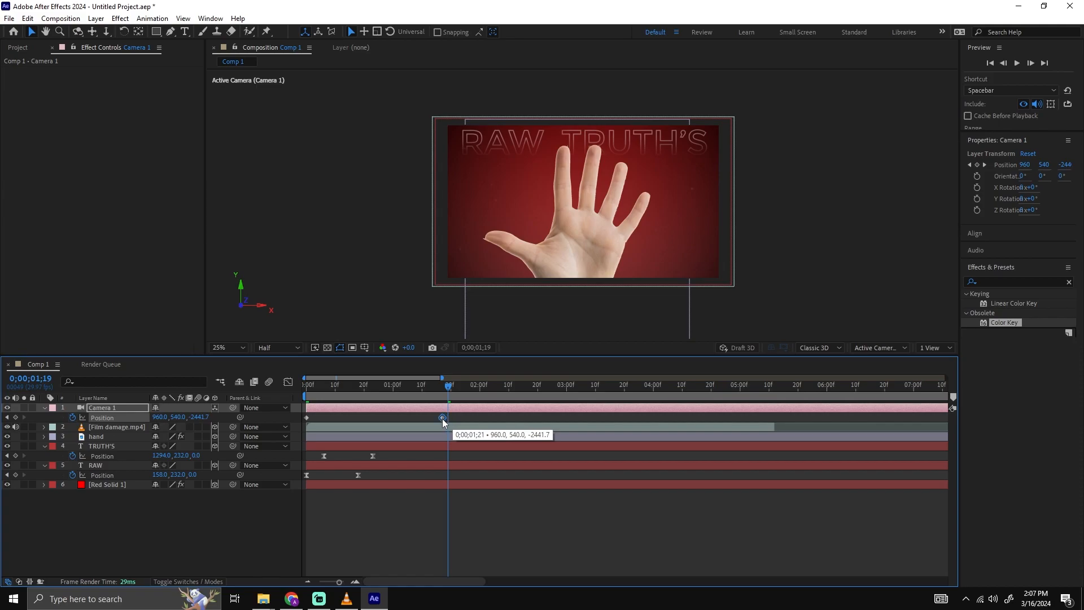
scroll(446, 415, up, 3)
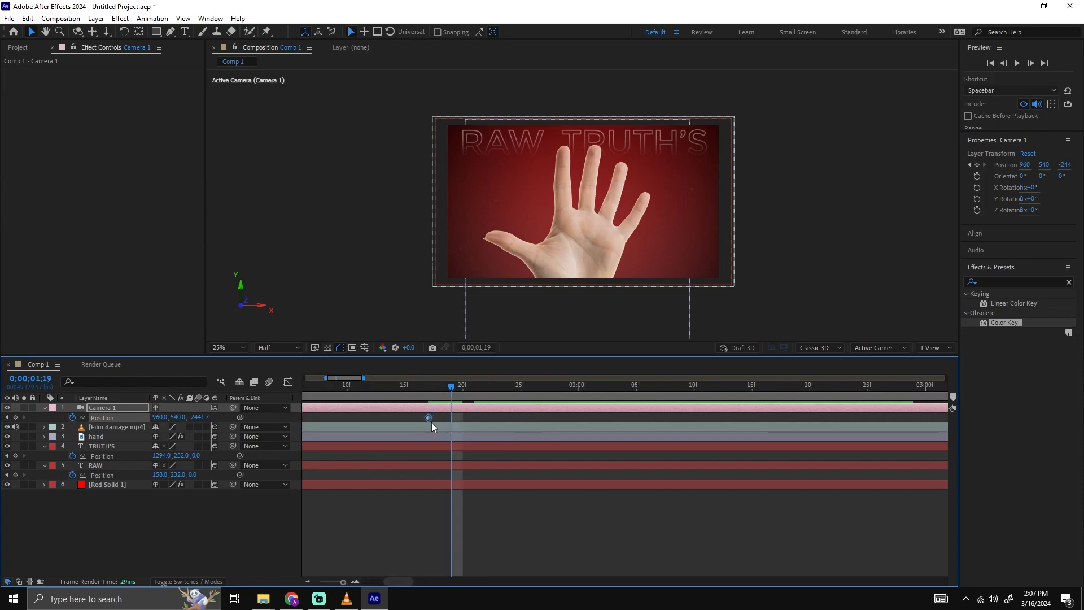
drag(437, 416, 442, 417)
Keyframe a sudden camera zoom at 0;00;01;19 with Position Y at 455 and Z at -1417.7.
drag(440, 384, 452, 391)
drag(197, 417, 592, 393)
mouse_move(159, 417)
mouse_down()
mouse_move(292, 418)
mouse_move(14, 418)
mouse_move(142, 412)
mouse_up()
key(ctrl+z)
drag(451, 388, 445, 391)
key(space)
key(space)
click(444, 390)
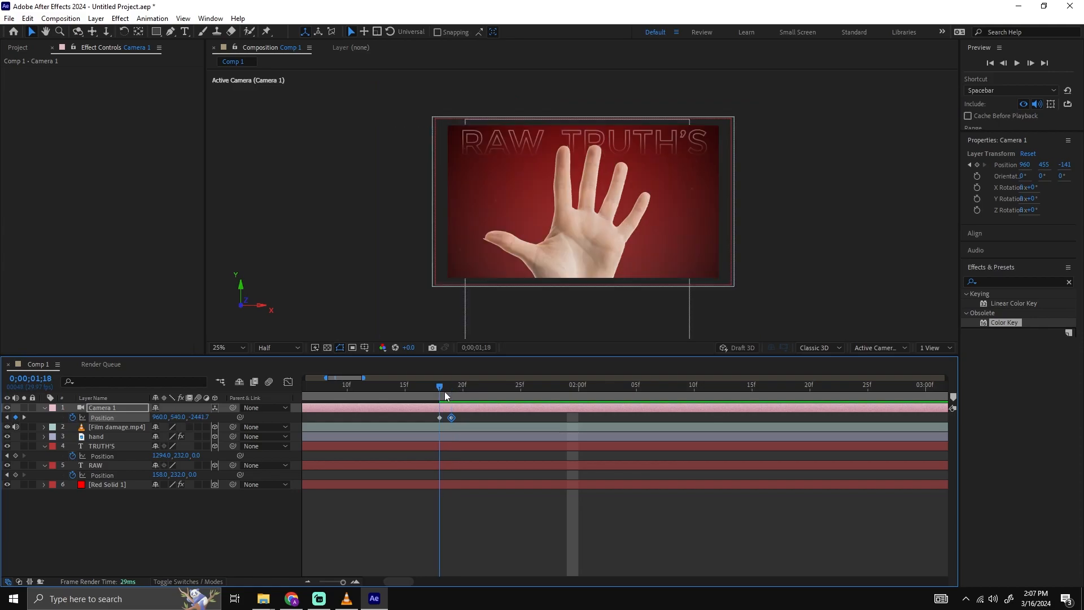
Keyframe the hand's current Position at 0;00;01;18 and with Y at 1043 at 0;00;01;19, comparing the two frames.
click(453, 433)
key(p)
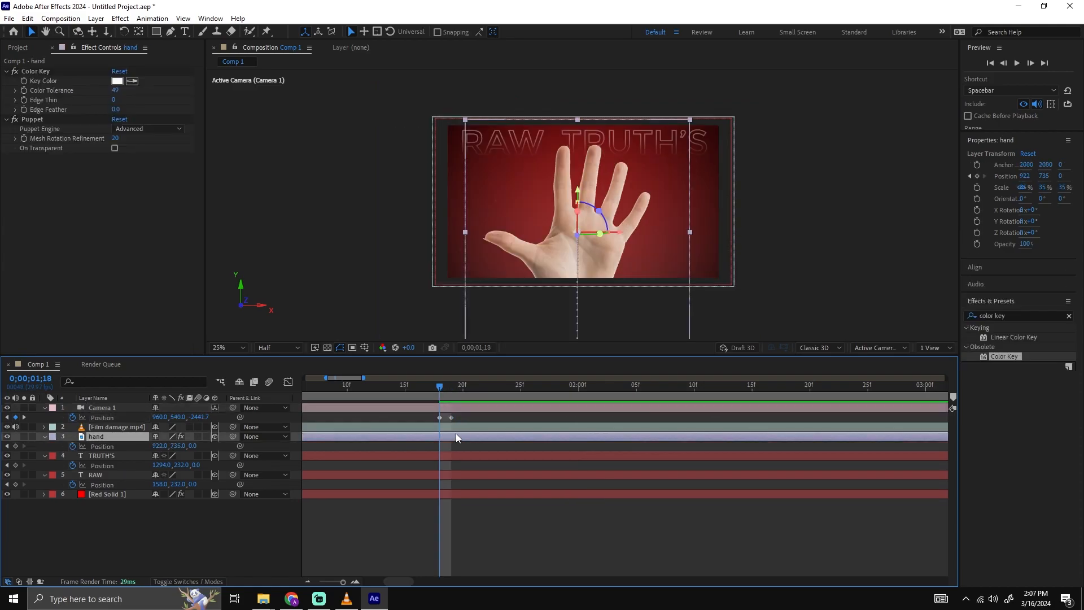
click(16, 446)
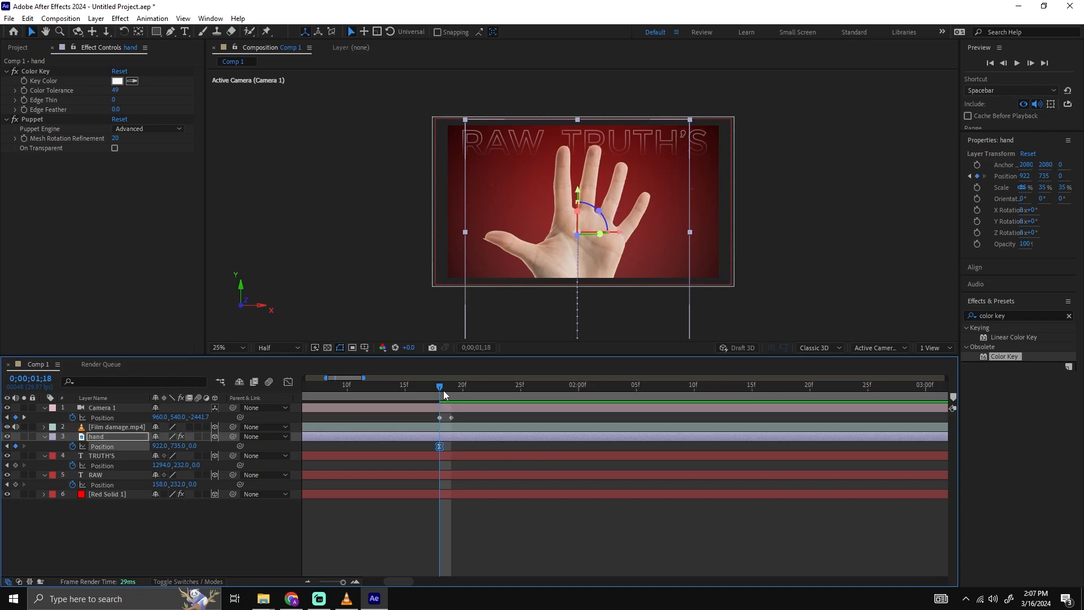
drag(442, 390, 449, 390)
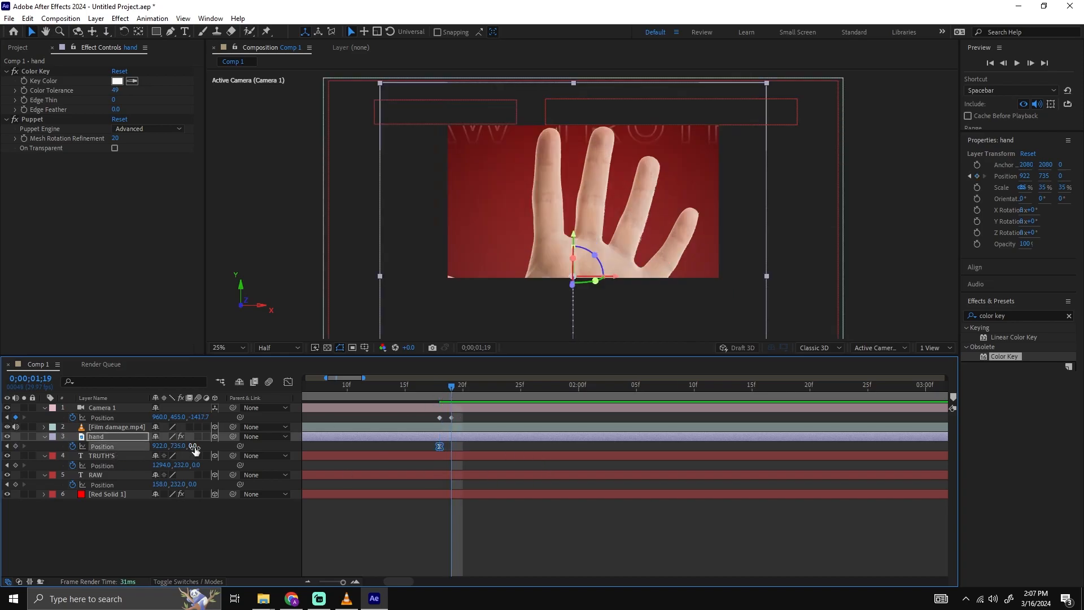
drag(193, 446, 278, 446)
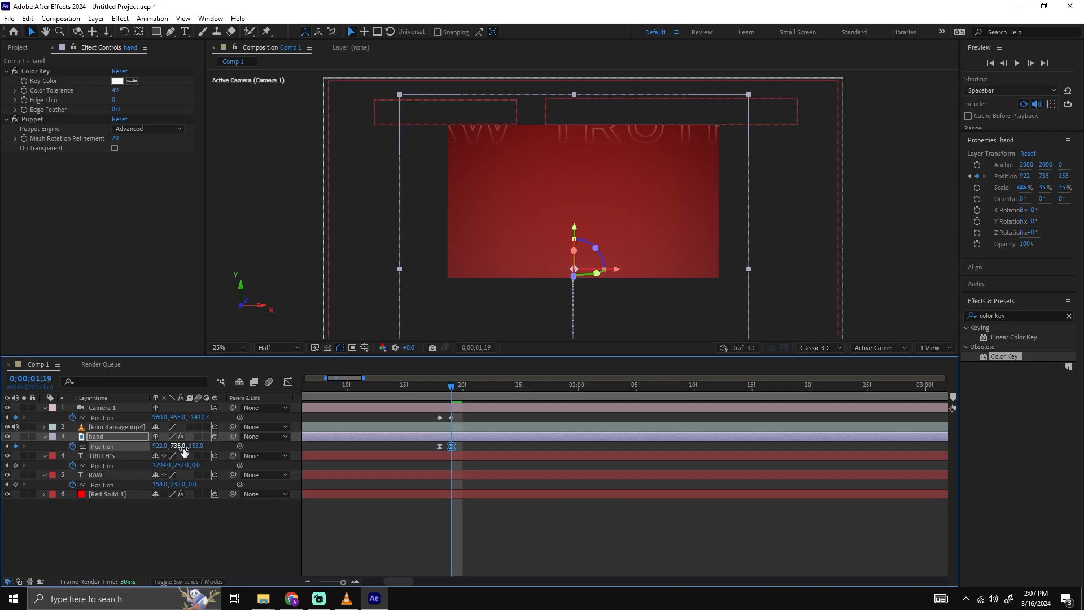
key(ctrl+z)
drag(179, 447, 403, 432)
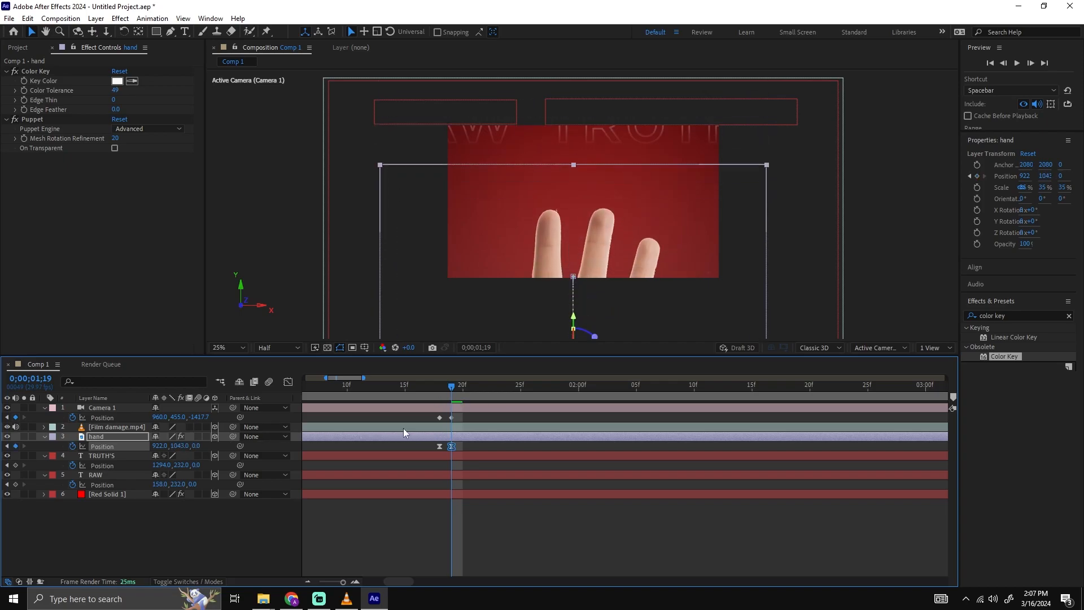
click(442, 388)
click(448, 387)
click(441, 388)
click(446, 387)
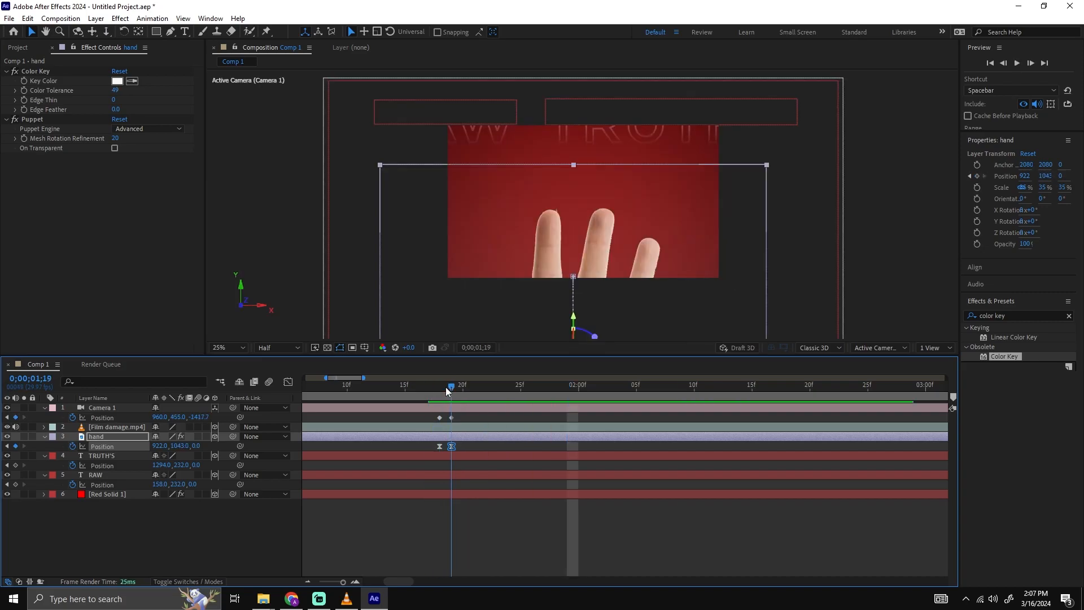
Keyframe the camera's Position at 0;00;02;18 with Z at -1302.7 for a slow continued push-in.
drag(466, 387, 601, 388)
key(minus)
key(minus)
key(minus)
key(minus)
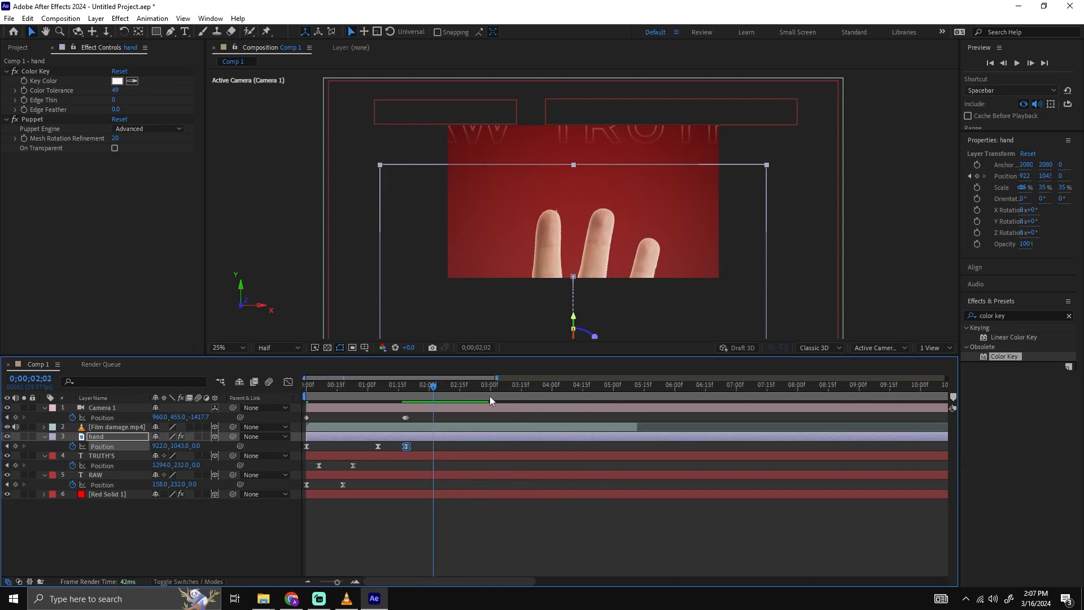
drag(381, 387, 397, 389)
key(equal)
key(equal)
key(equal)
key(equal)
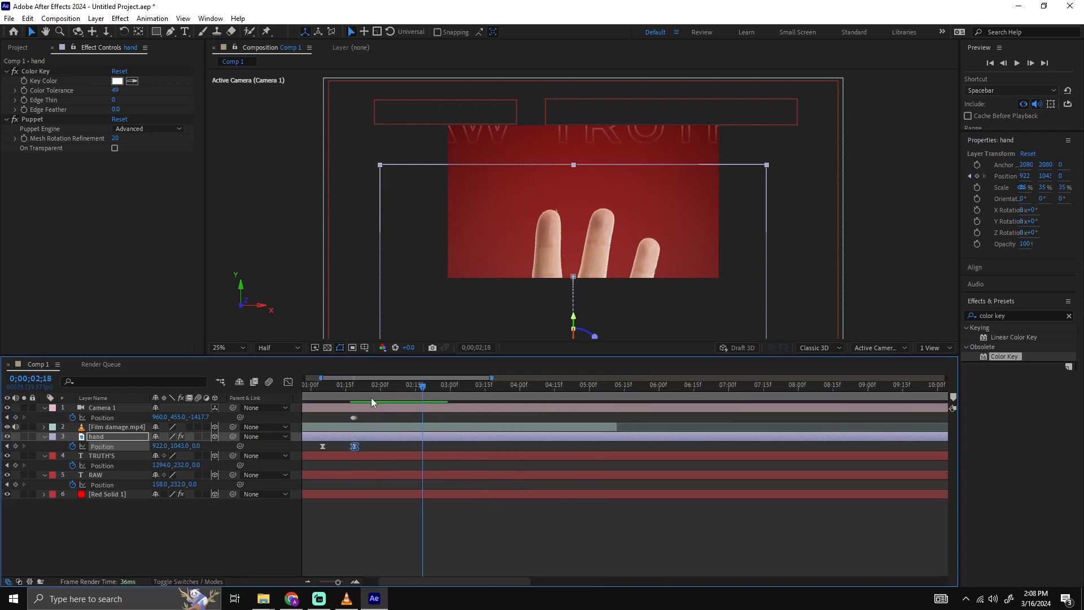
key(equal)
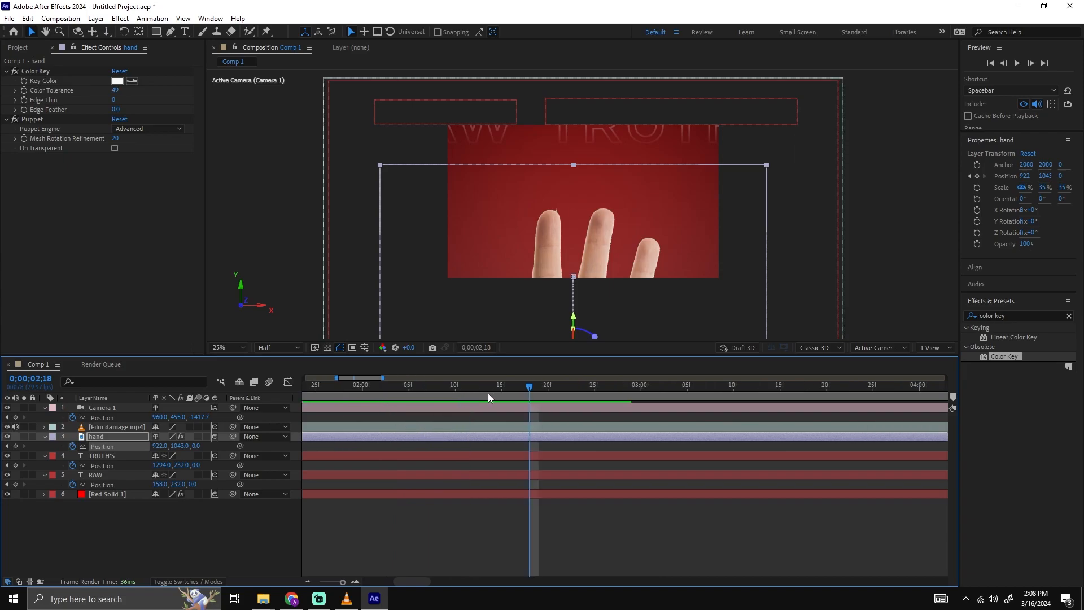
drag(199, 417, 501, 408)
Preview the camera jump and the slow push-in that follows it.
key(minus)
key(space)
click(503, 417)
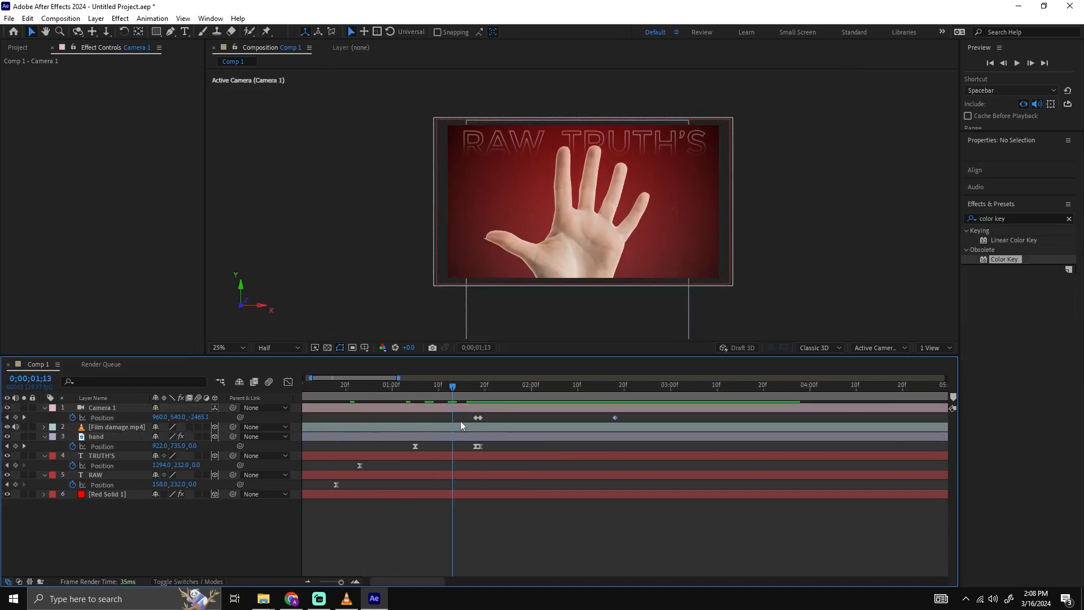
key(space)
click(468, 387)
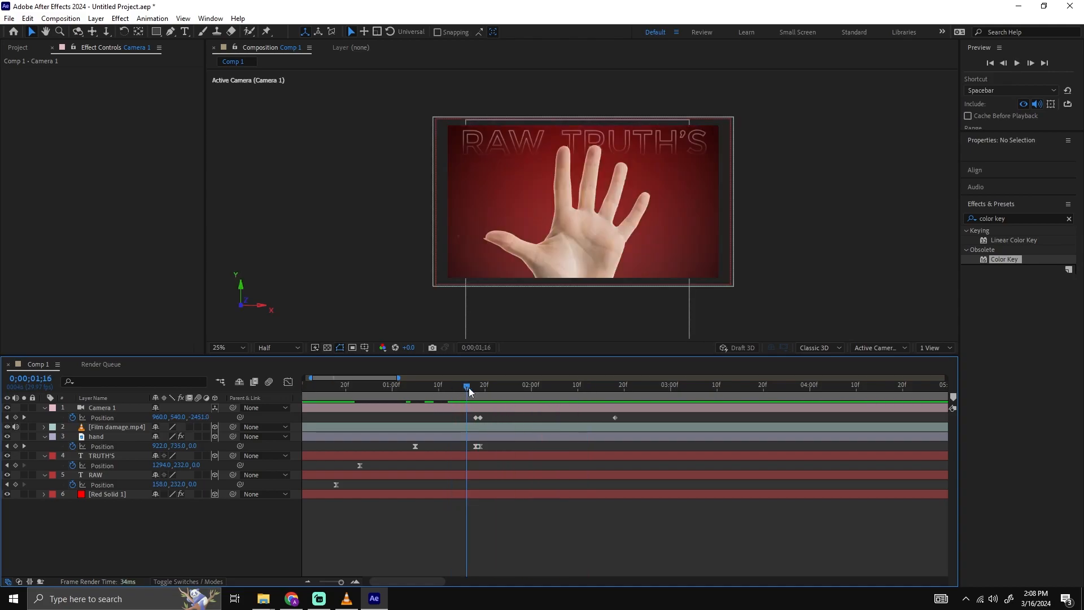
key(space)
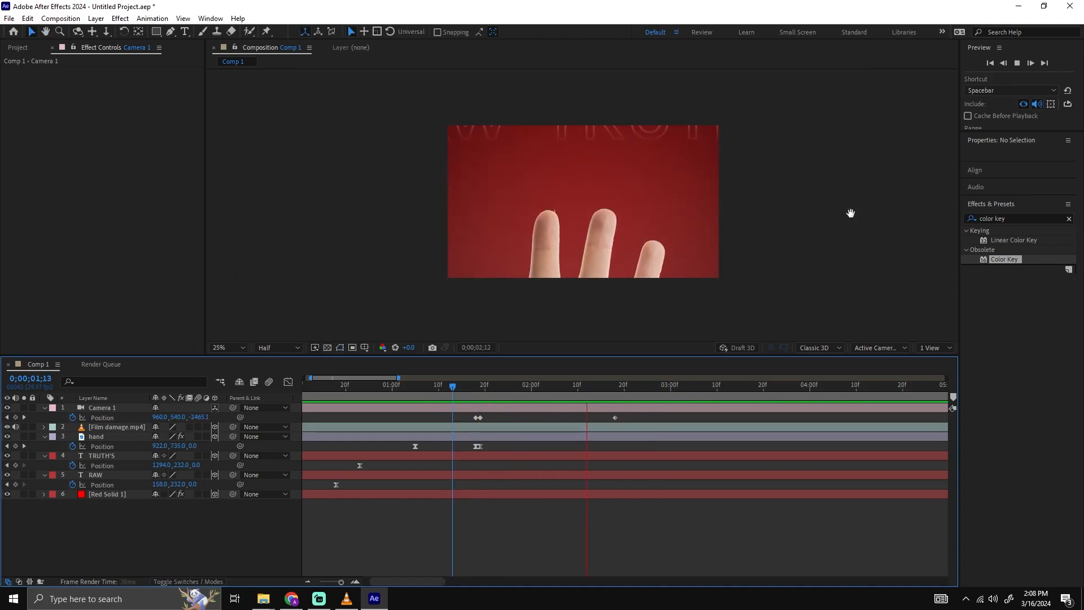
key(space)
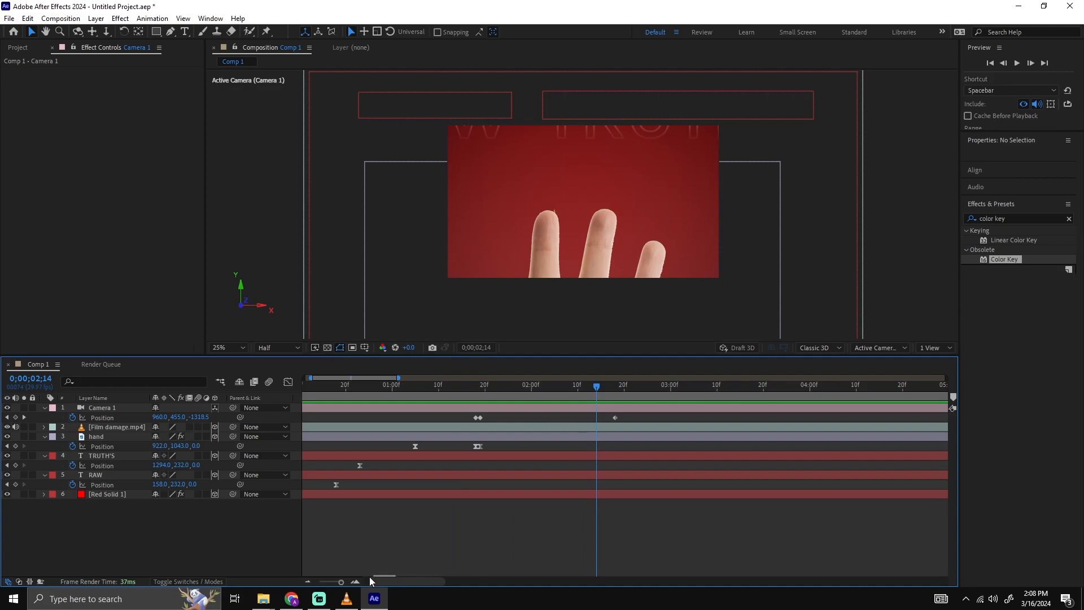
Play the whole animation from the composition start and review the transition into the close-up.
key(Home)
key(space)
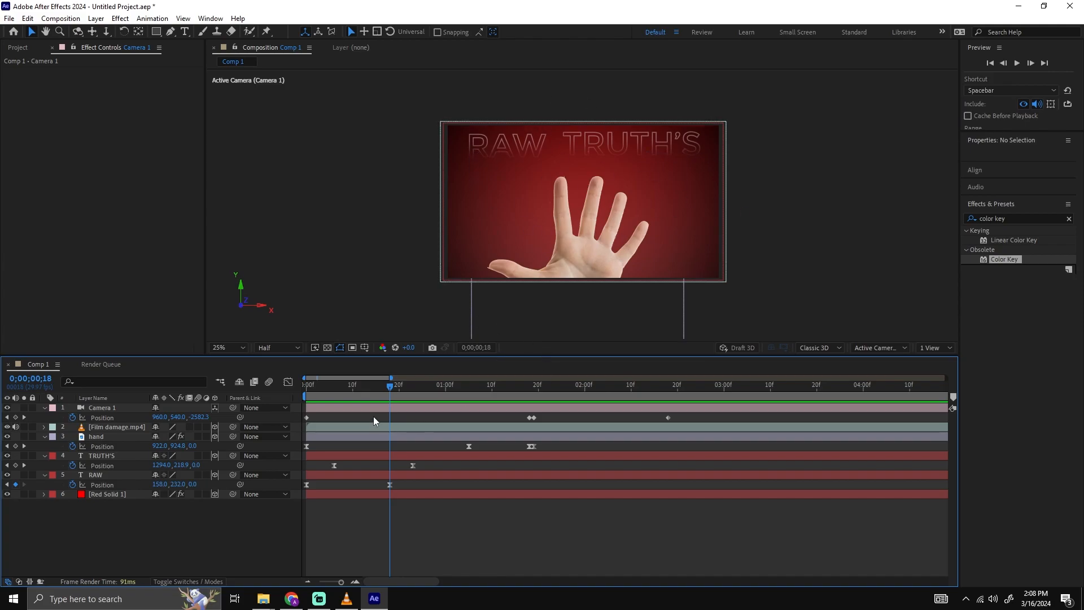
key(Home)
key(space)
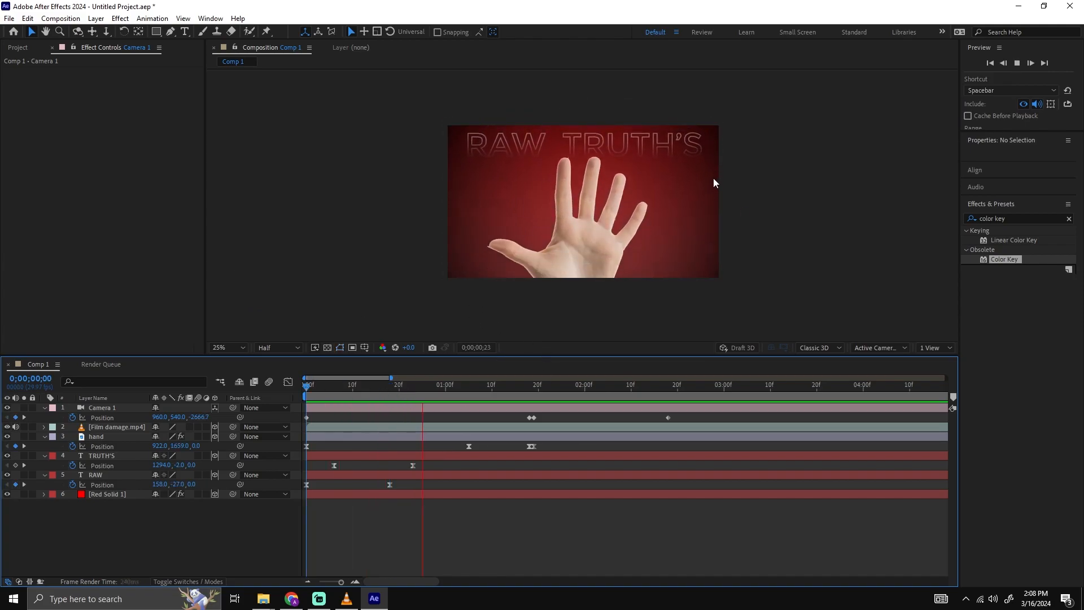
key(space)
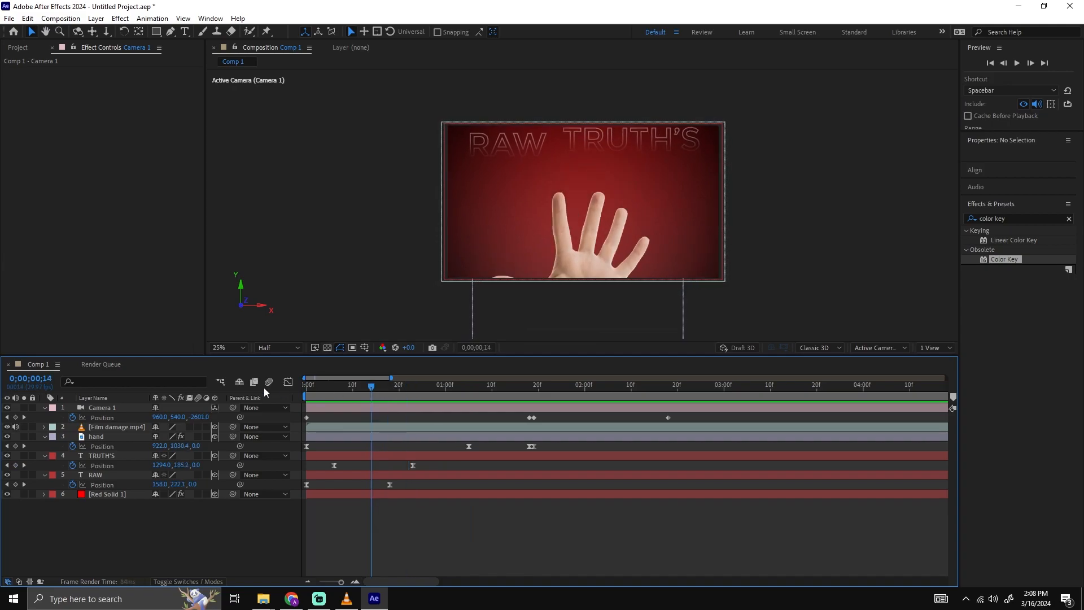
key(space)
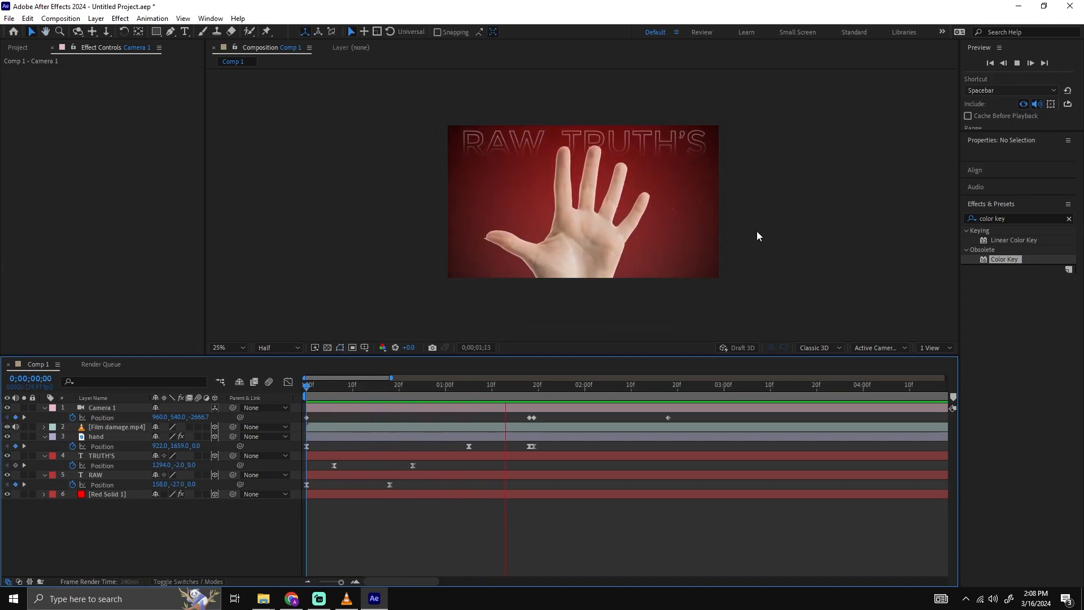
key(space)
drag(446, 387, 490, 384)
key(space)
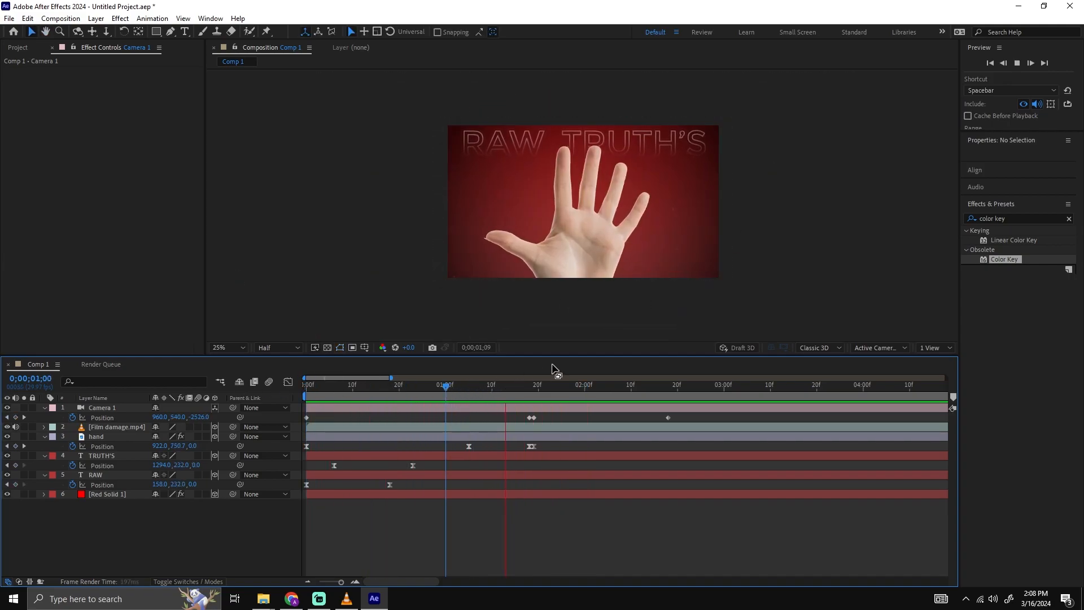
key(space)
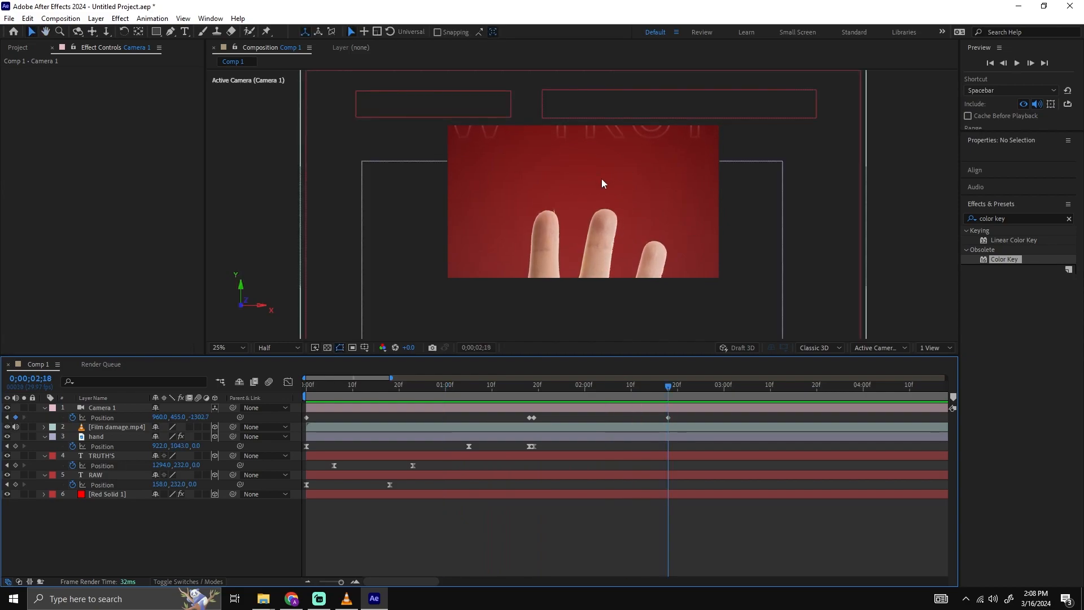
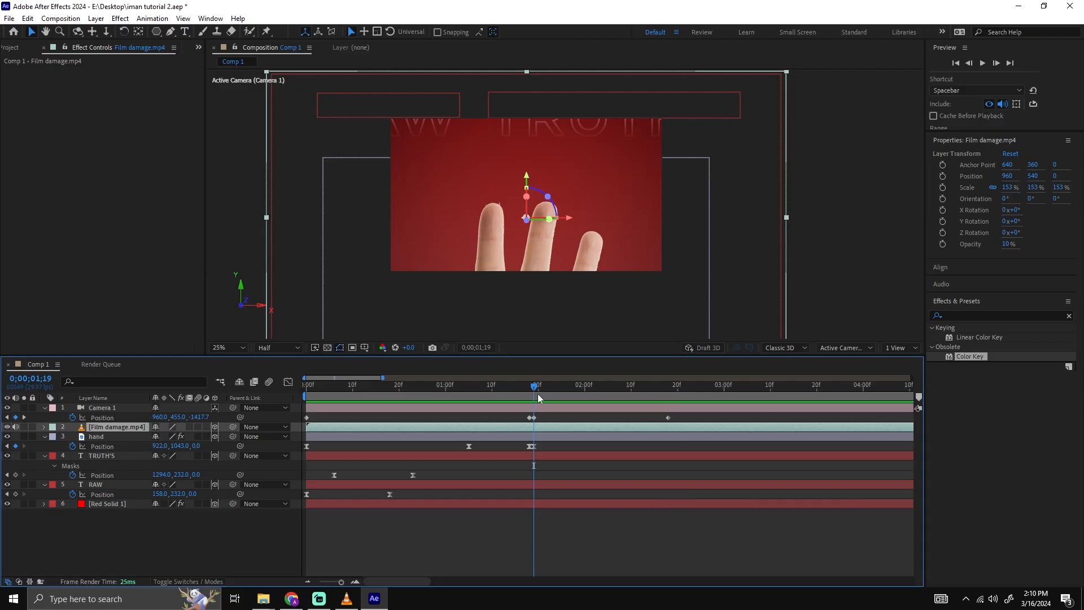
With the Polygon tool, draw an unfilled white-stroked polygon with an outer radius of about 353 above the fingertips as a new shape layer.
key(period)
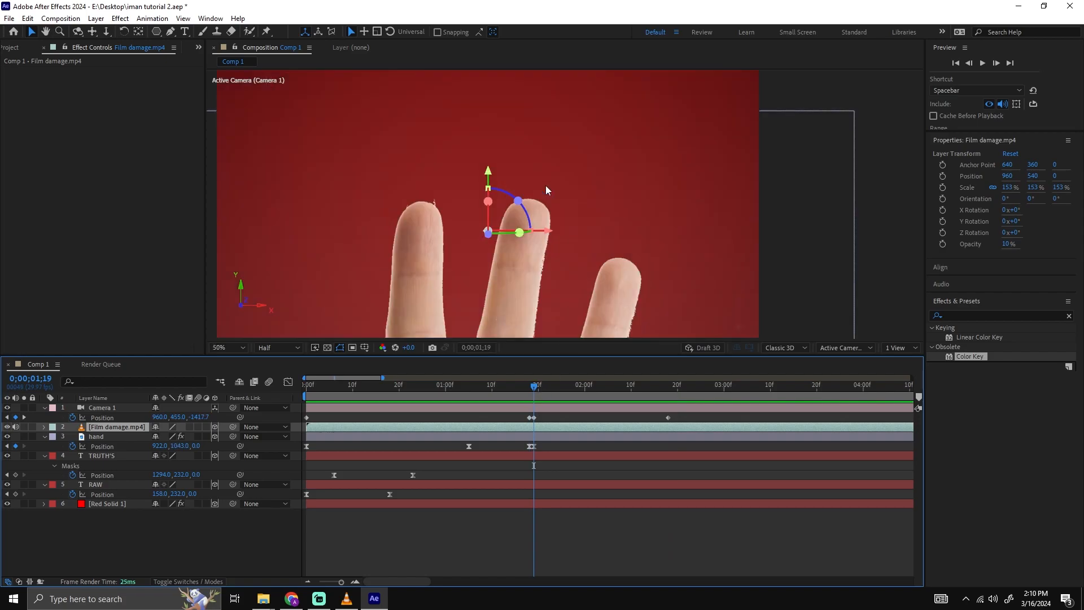
key(comma)
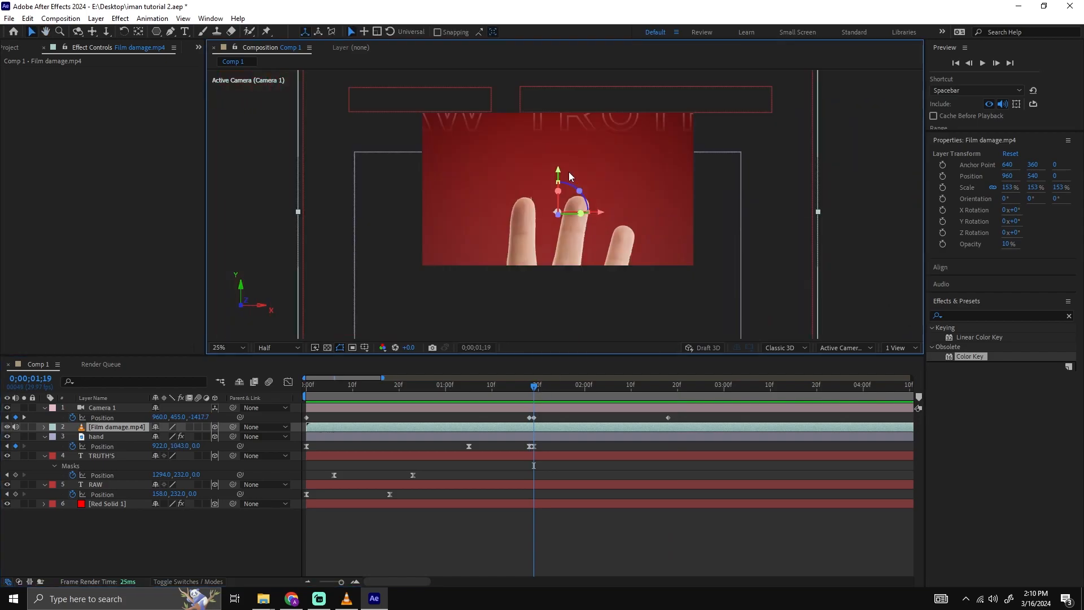
click(213, 532)
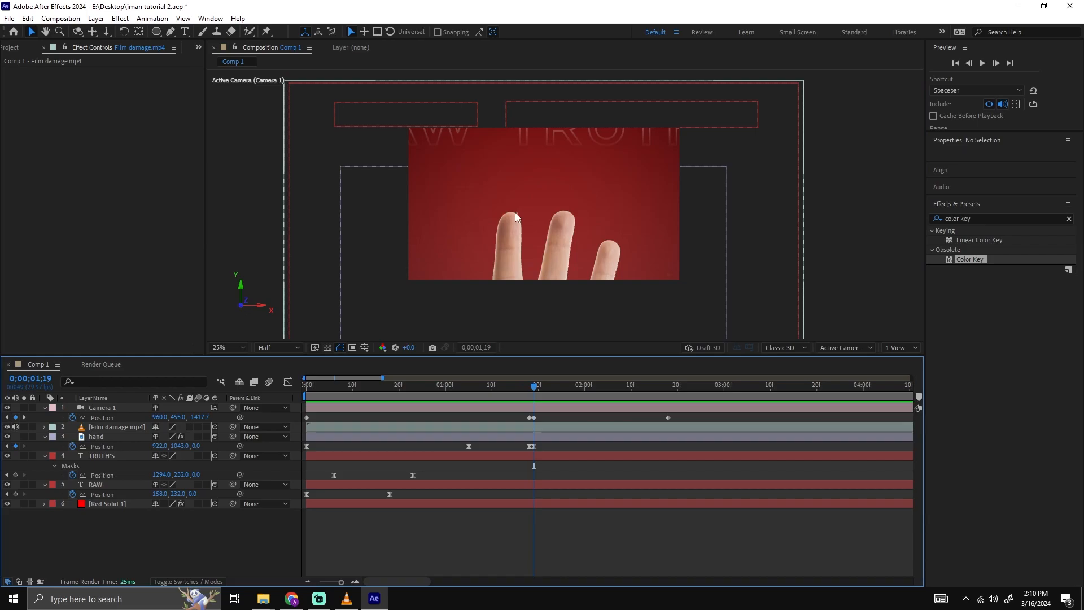
scroll(631, 154, up, 1)
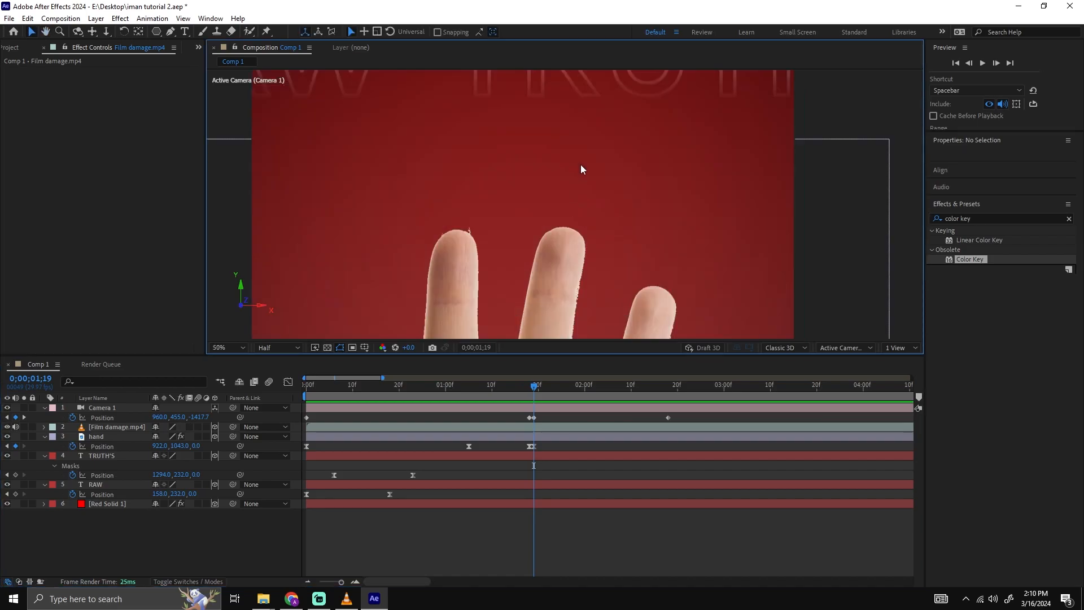
scroll(504, 173, down, 1)
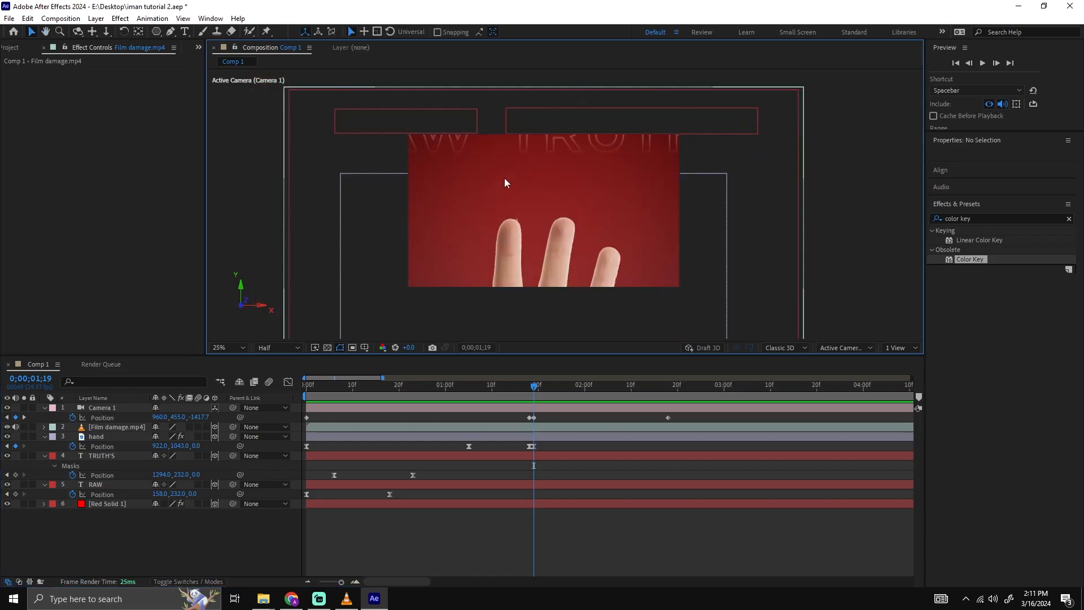
click(154, 33)
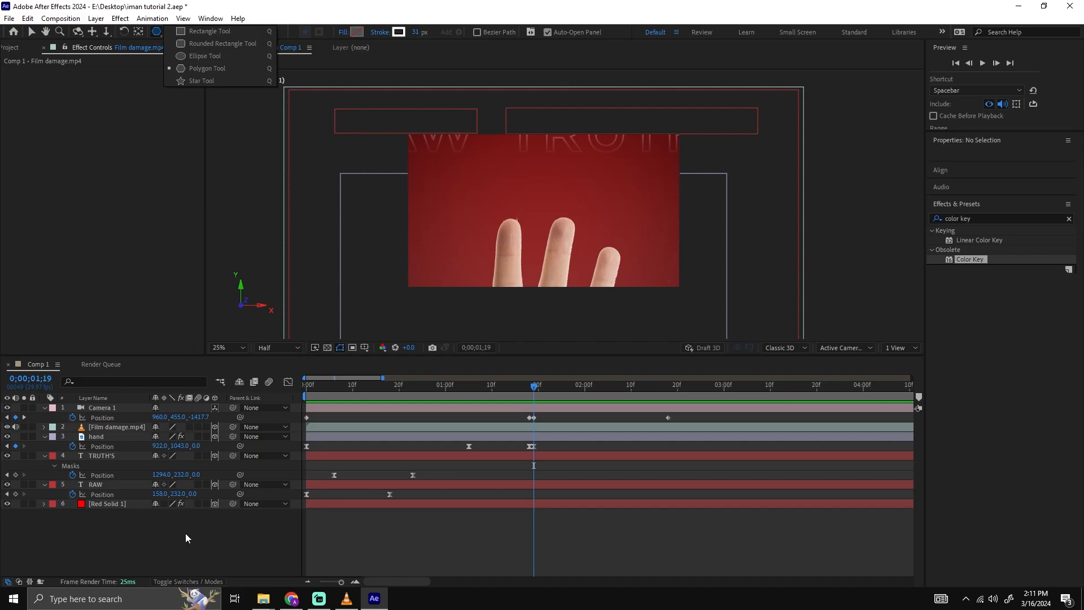
click(188, 533)
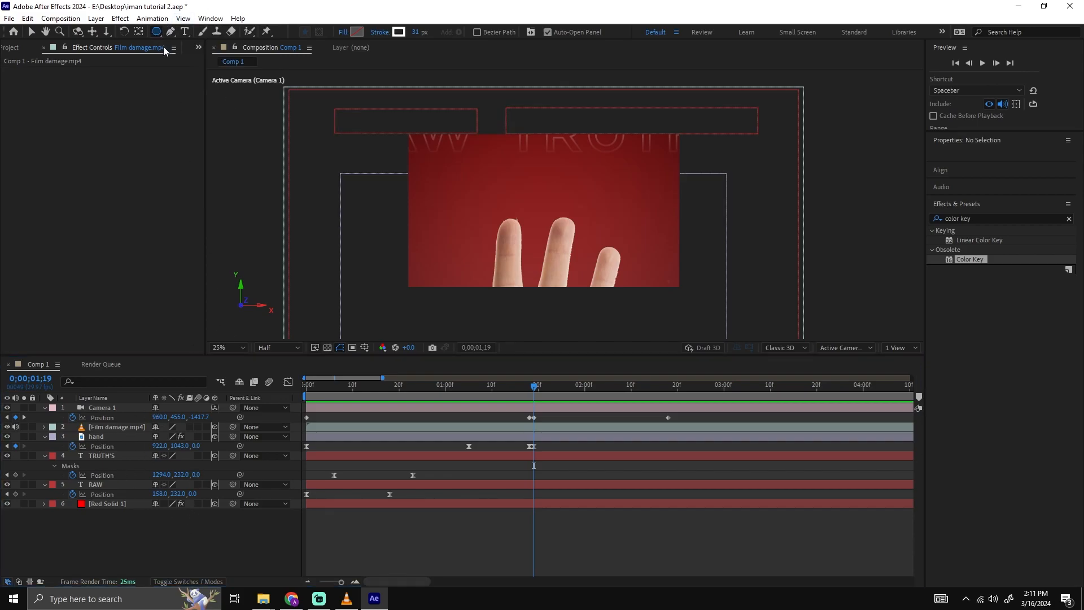
drag(155, 33, 216, 62)
click(518, 168)
mouse_move(576, 198)
mouse_down()
mouse_move(595, 212)
mouse_move(576, 225)
mouse_move(549, 207)
mouse_up()
key(v)
drag(530, 171, 559, 202)
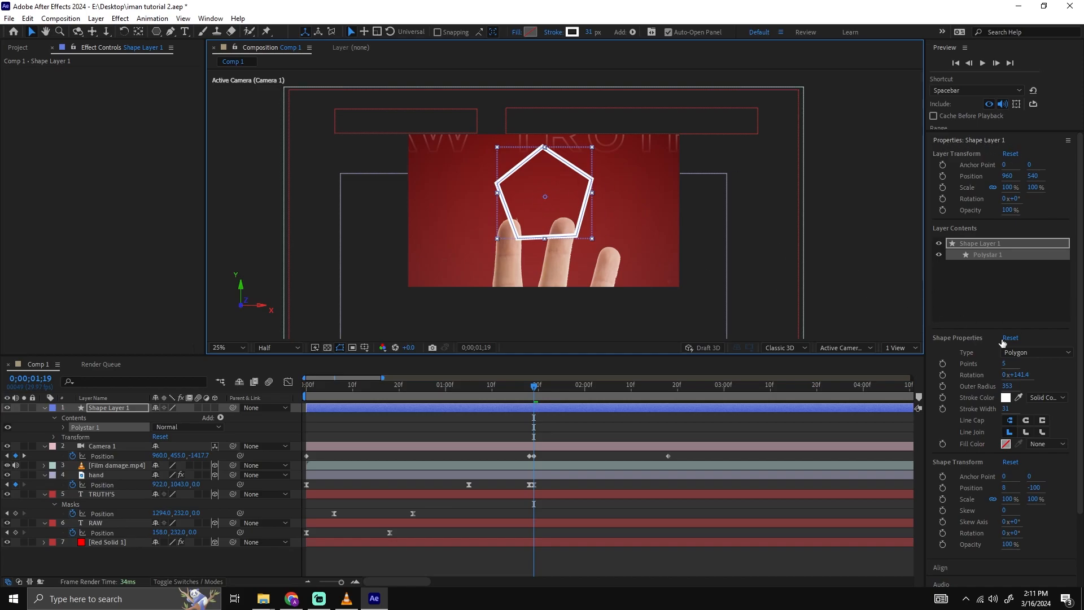
Set the polygon's number of points to 4.
click(1005, 364)
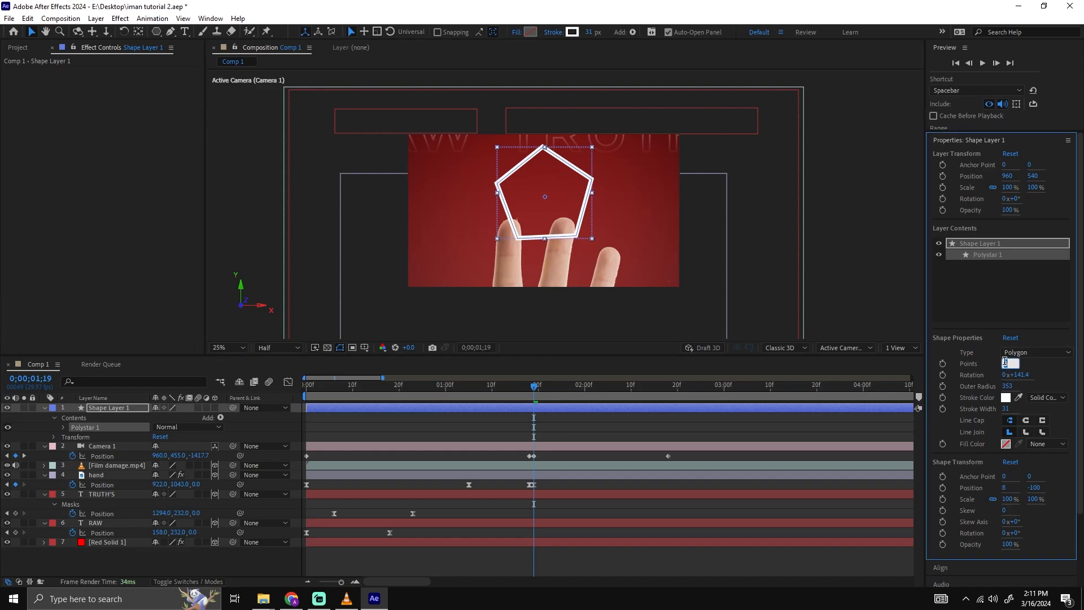
text(4)
key(Return)
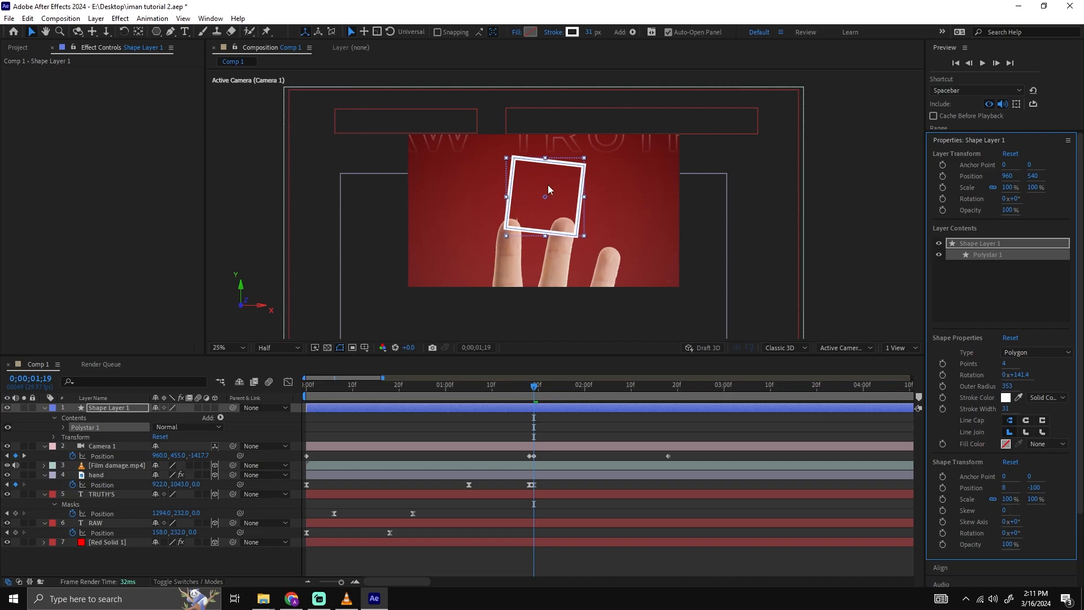
Try rotating the square shape layer about its existing anchor point with Rotation values of 50° and -50°.
click(107, 408)
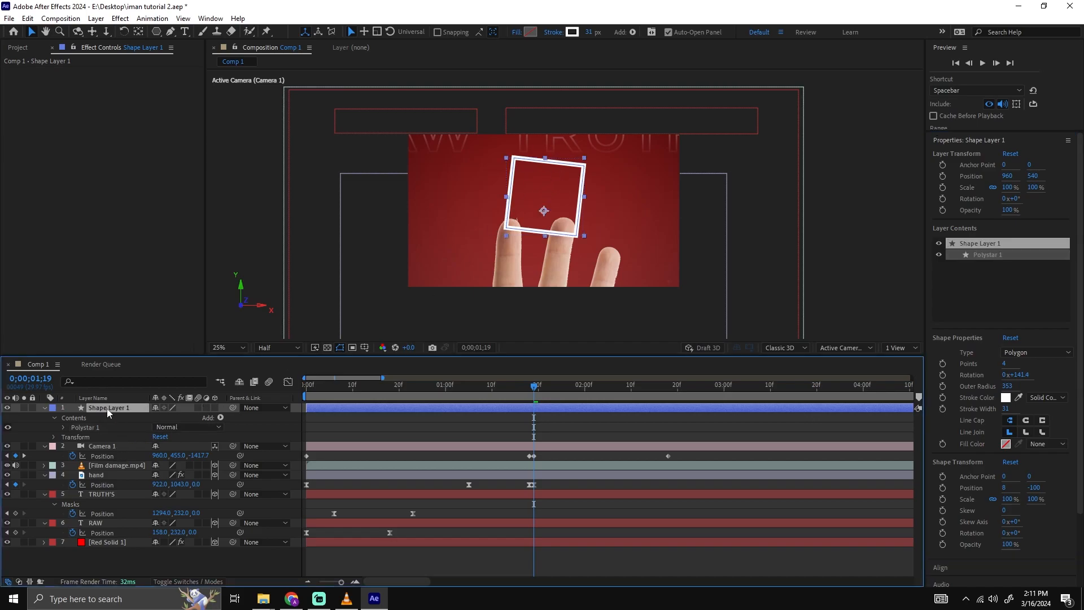
key(r)
click(168, 417)
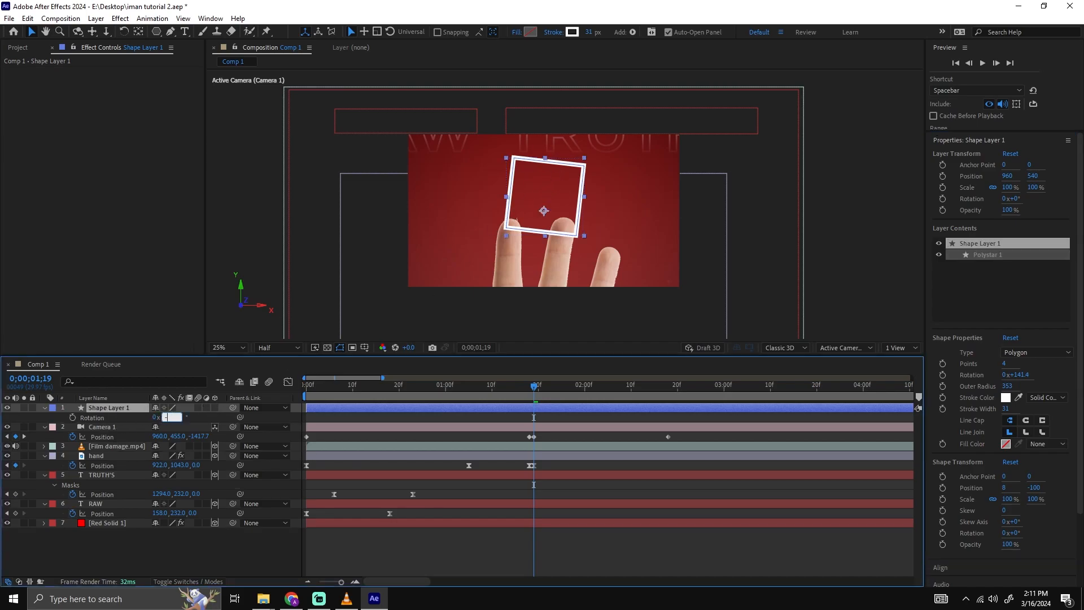
key(Return)
key(period)
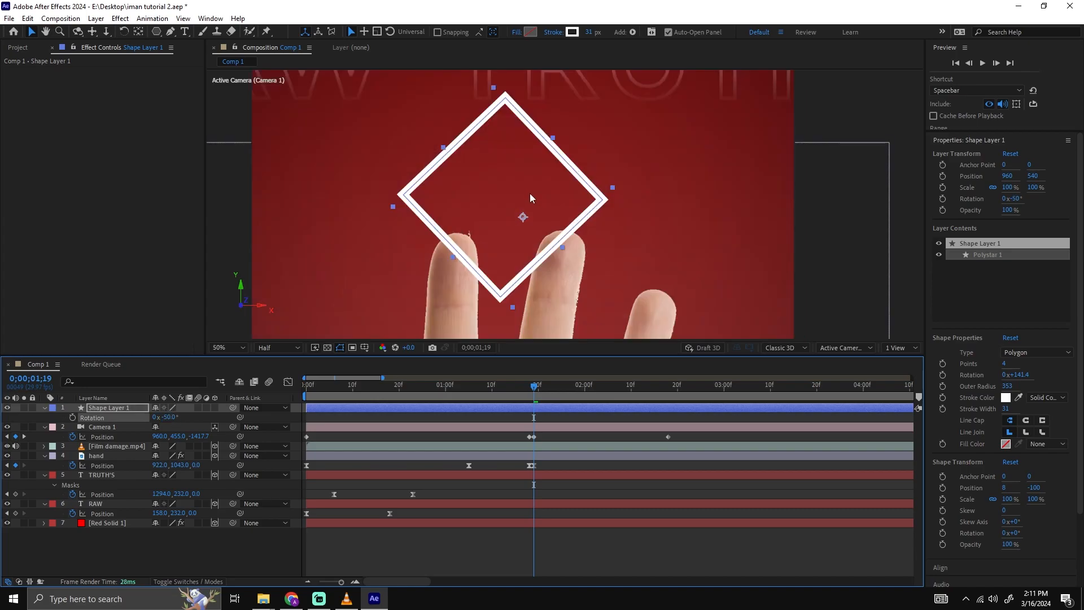
click(172, 417)
text(50)
key(Return)
click(172, 417)
text(-50)
key(Return)
key(comma)
scroll(552, 187, up, 1)
scroll(553, 188, down, 1)
Undo the rotation changes on the square shape layer.
key(ctrl+z)
key(ctrl+z)
key(ctrl+z)
key(ctrl+z)
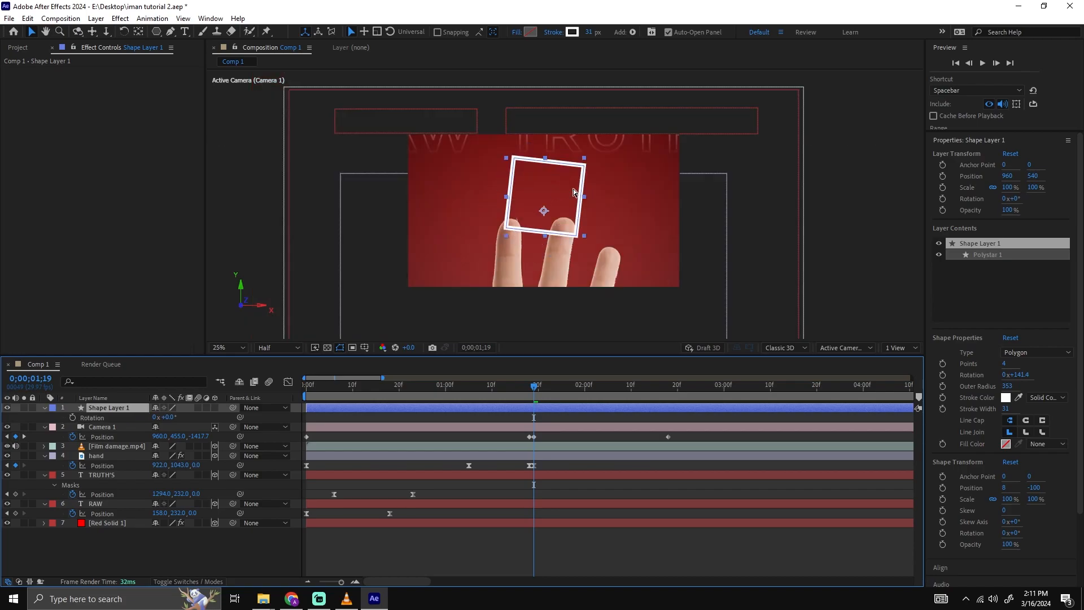
Center the square layer's anchor point on its content and set its Rotation to -50° to form a diamond.
key(ctrl+alt+Home)
click(169, 418)
text(-50)
key(Return)
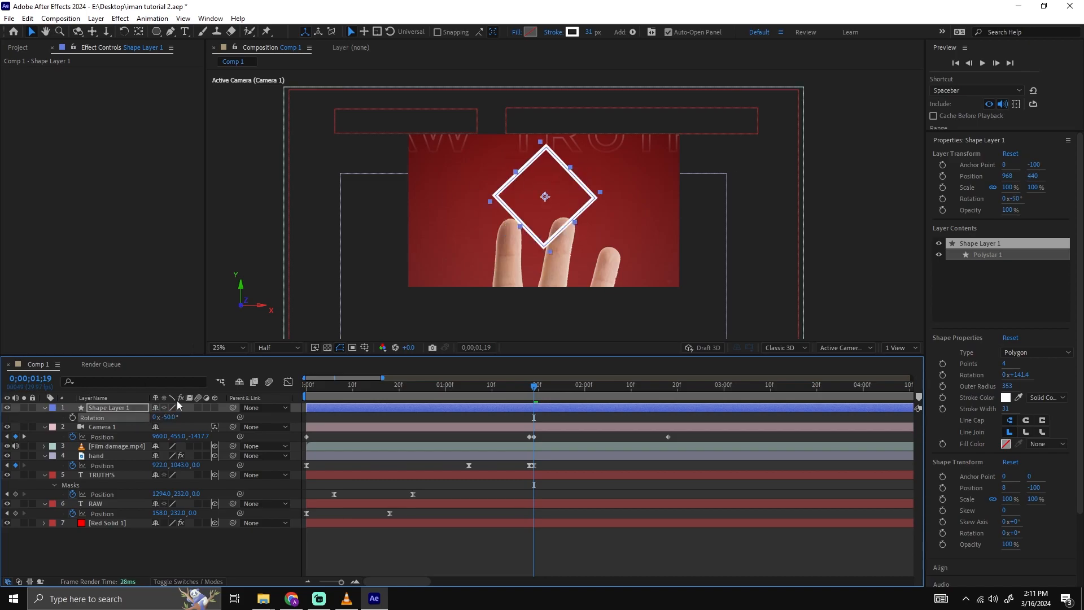
key(period)
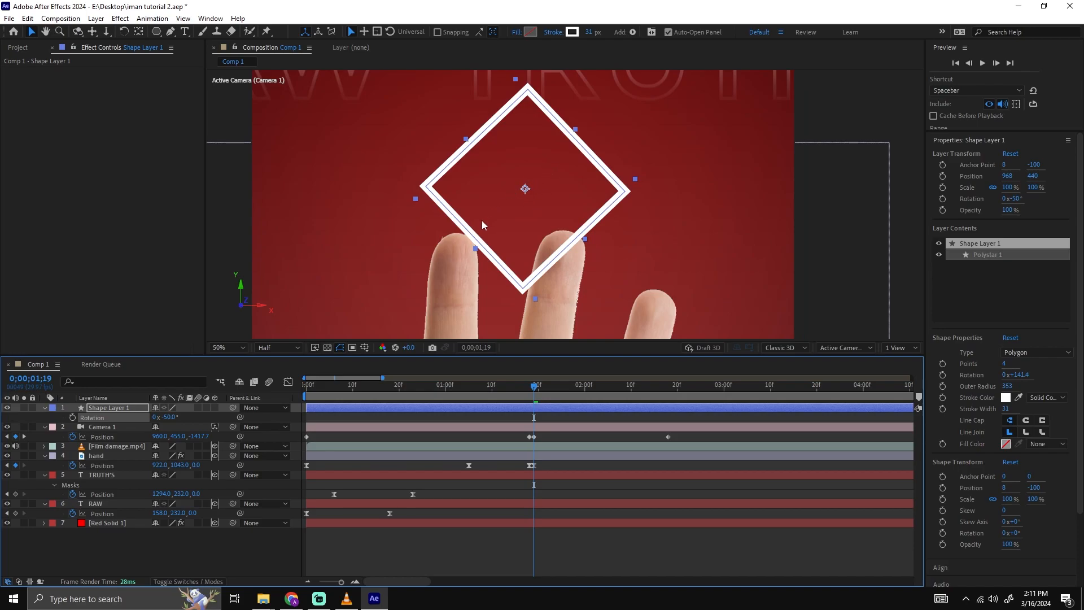
drag(532, 188, 544, 208)
click(167, 417)
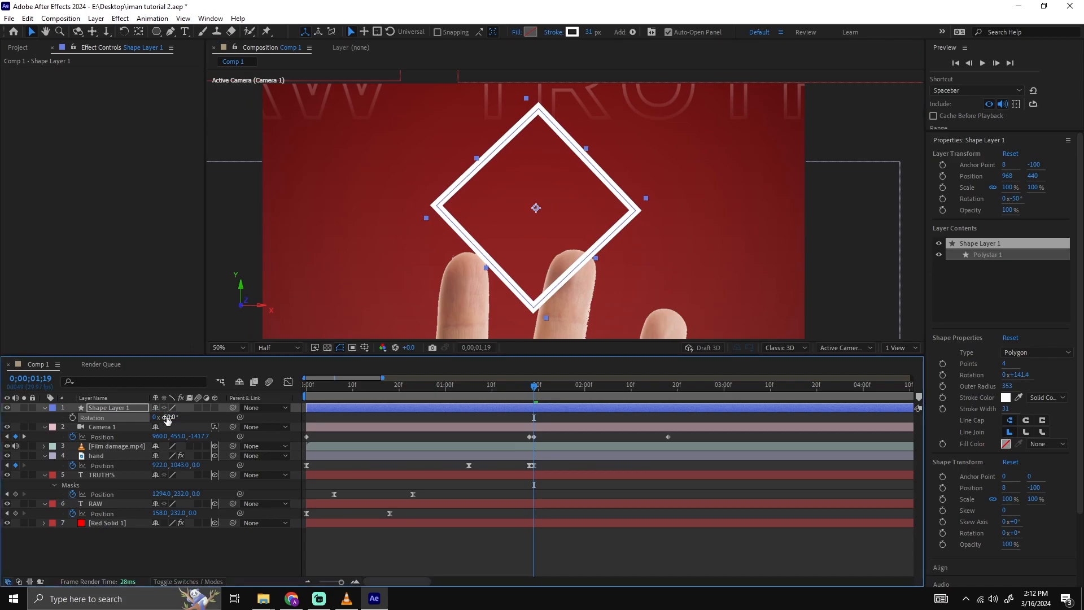
scroll(489, 220, down, 1)
click(760, 190)
scroll(597, 195, up, 1)
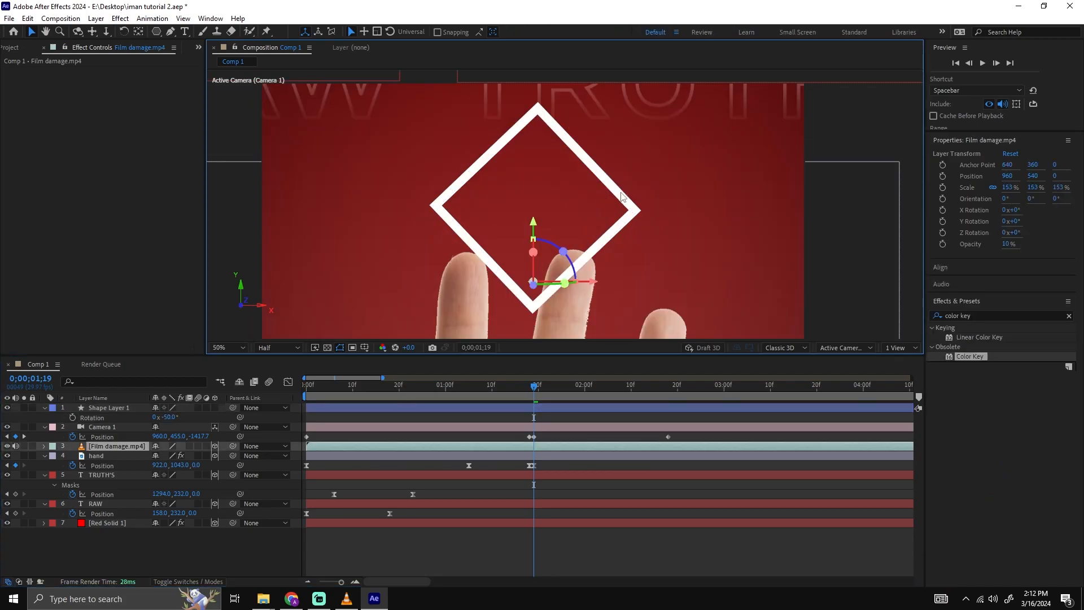
Scale the diamond layer to about 67.1, 69.4% and move it up to Position 960, 382, just above the fingertips.
click(126, 407)
key(s)
drag(166, 418, 144, 418)
drag(545, 210, 542, 193)
drag(167, 418, 167, 418)
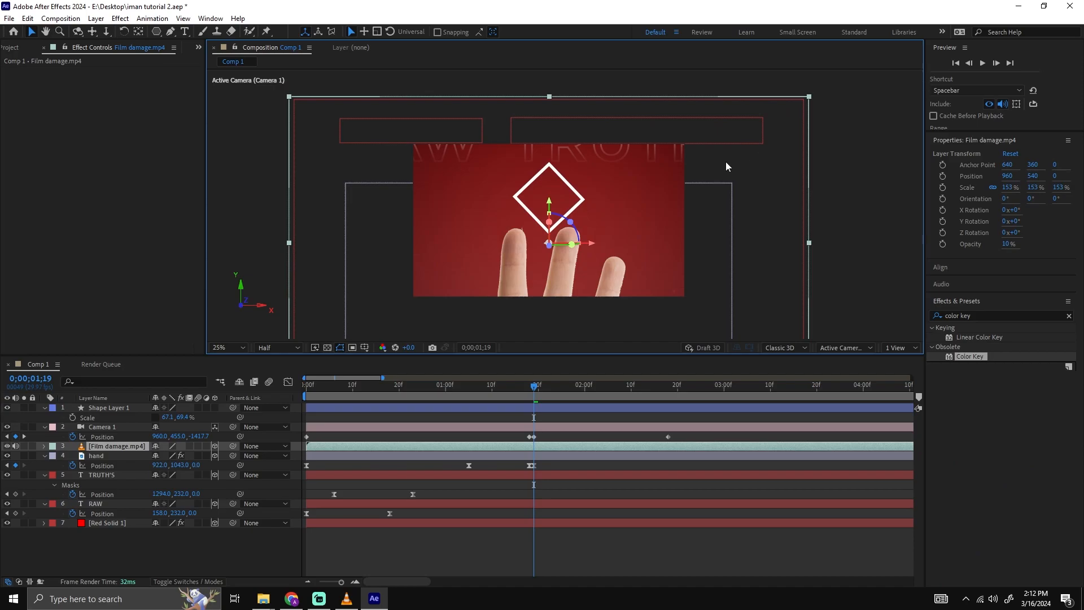
key(period)
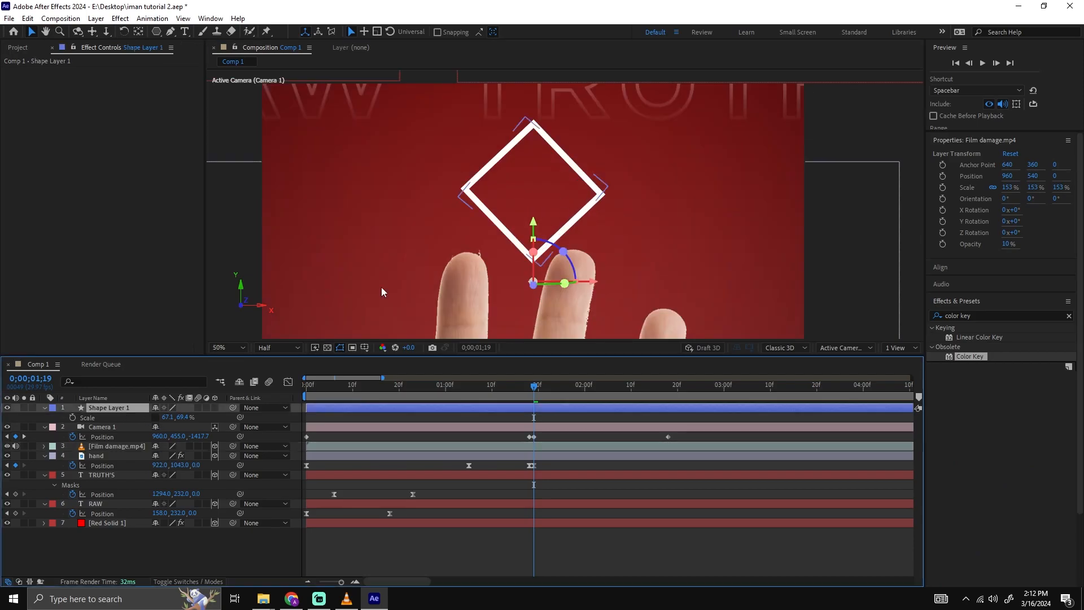
click(567, 207)
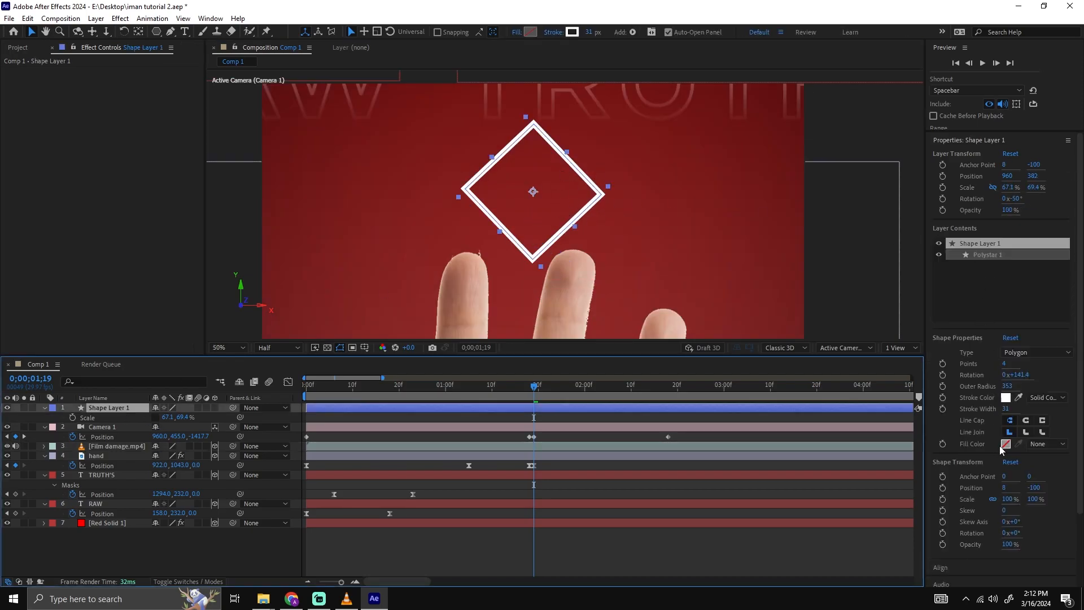
click(530, 32)
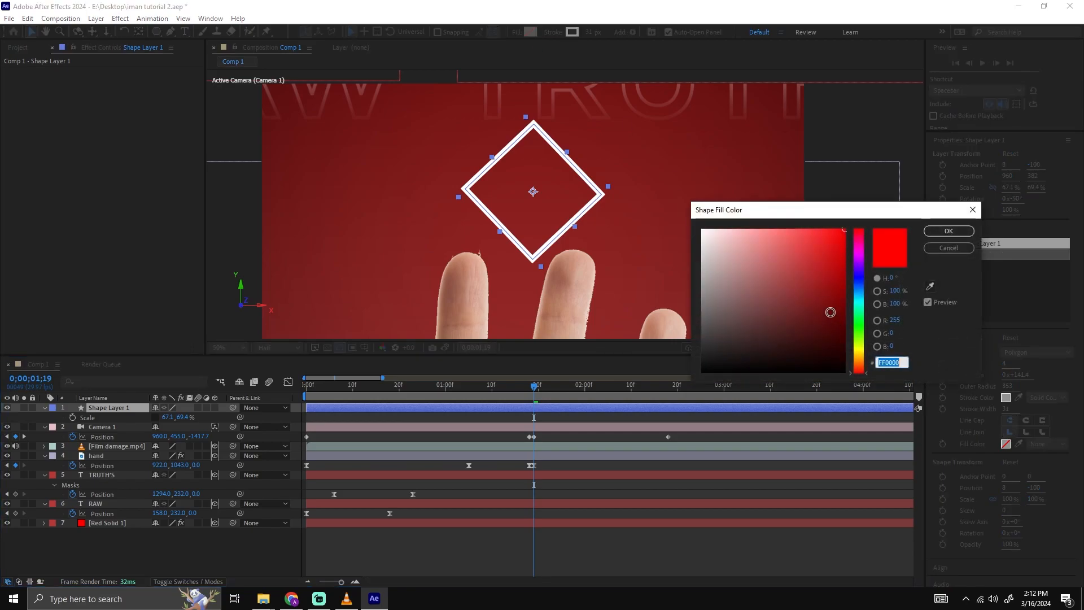
click(949, 234)
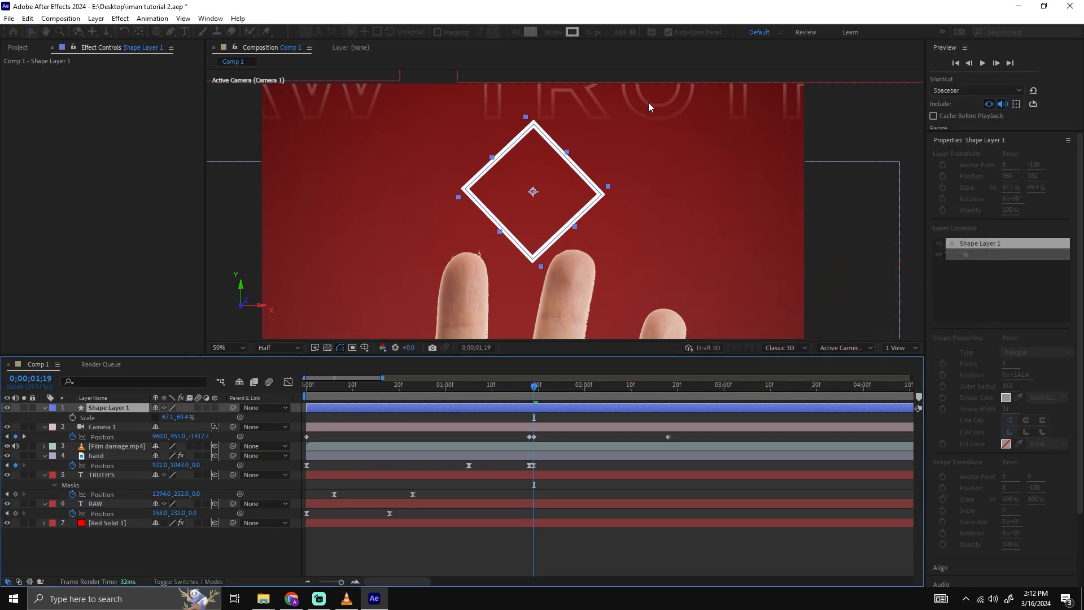
click(516, 32)
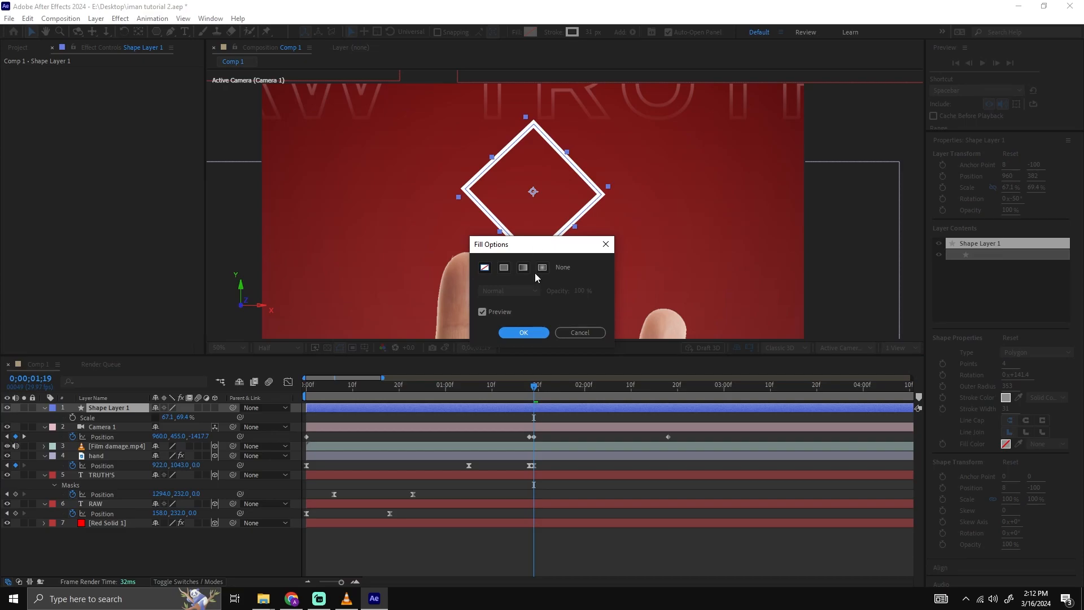
click(567, 332)
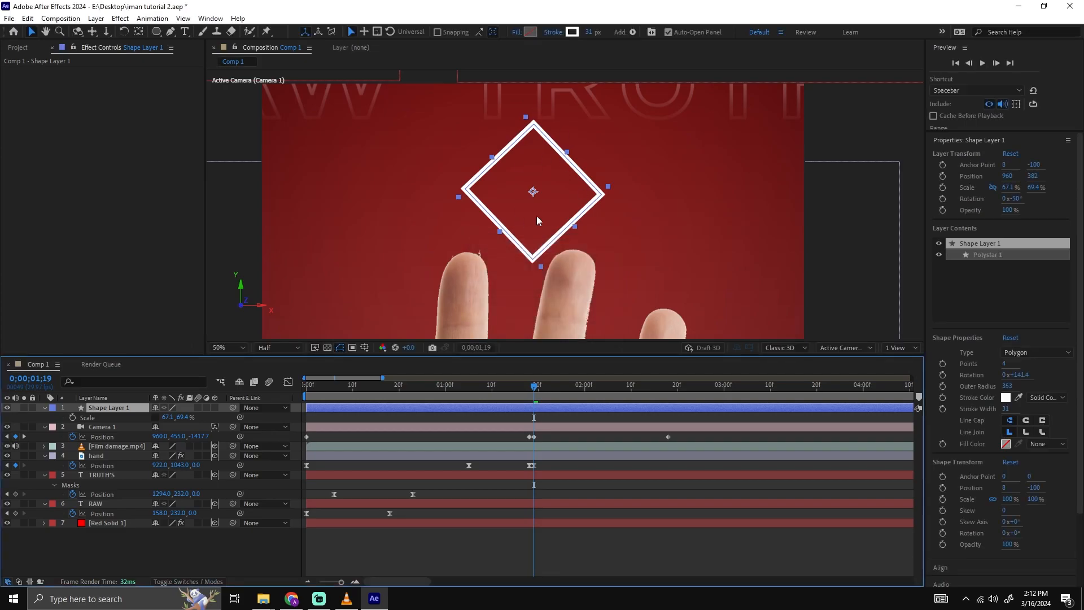
Set the diamond's stroke width to 20 px.
click(593, 35)
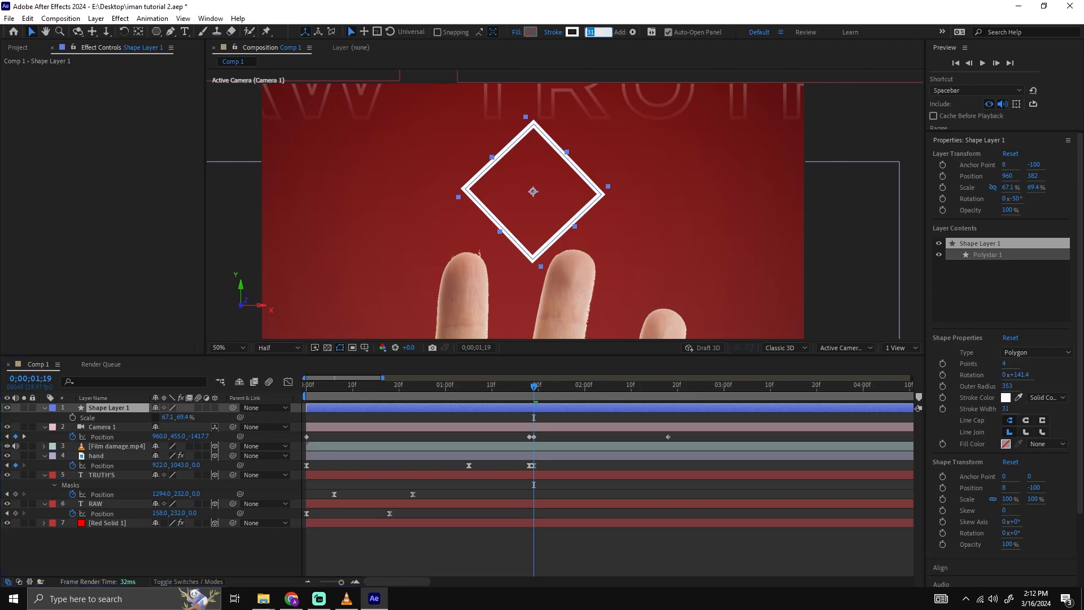
text(10)
key(Return)
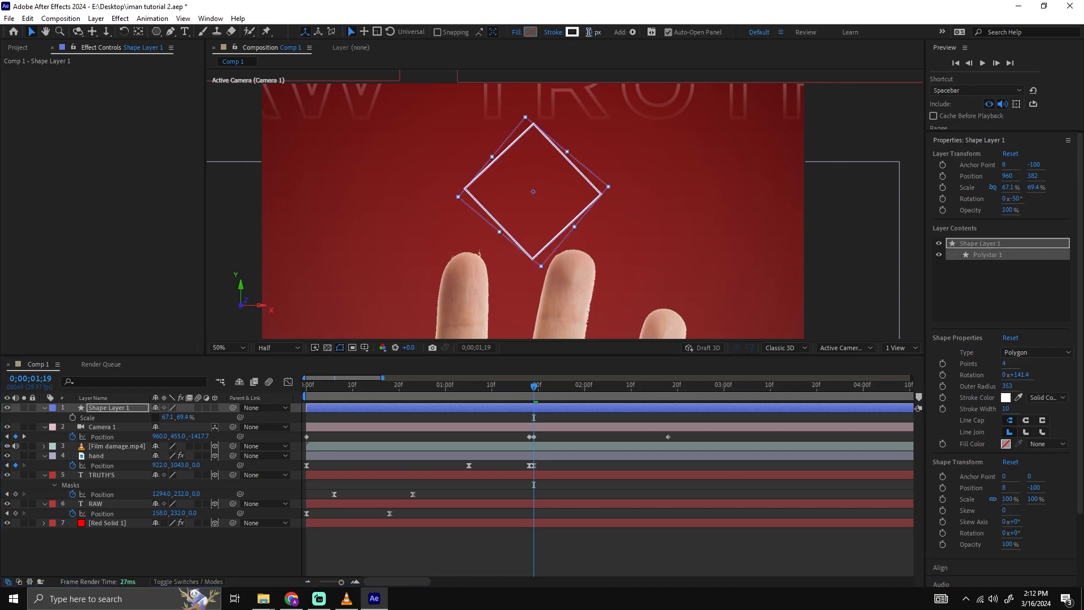
text(20)
key(Return)
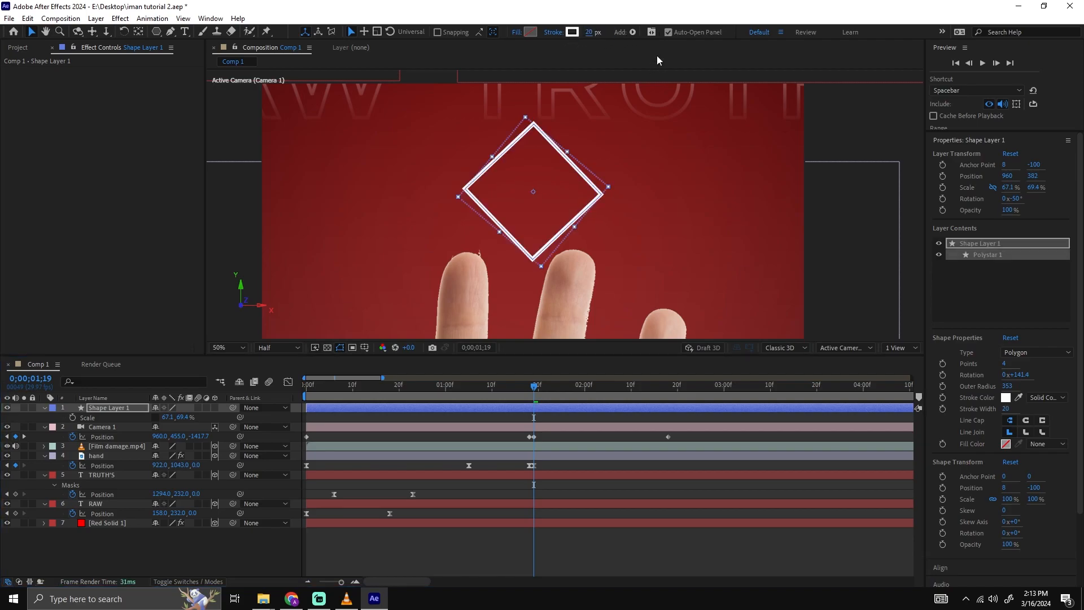
click(693, 212)
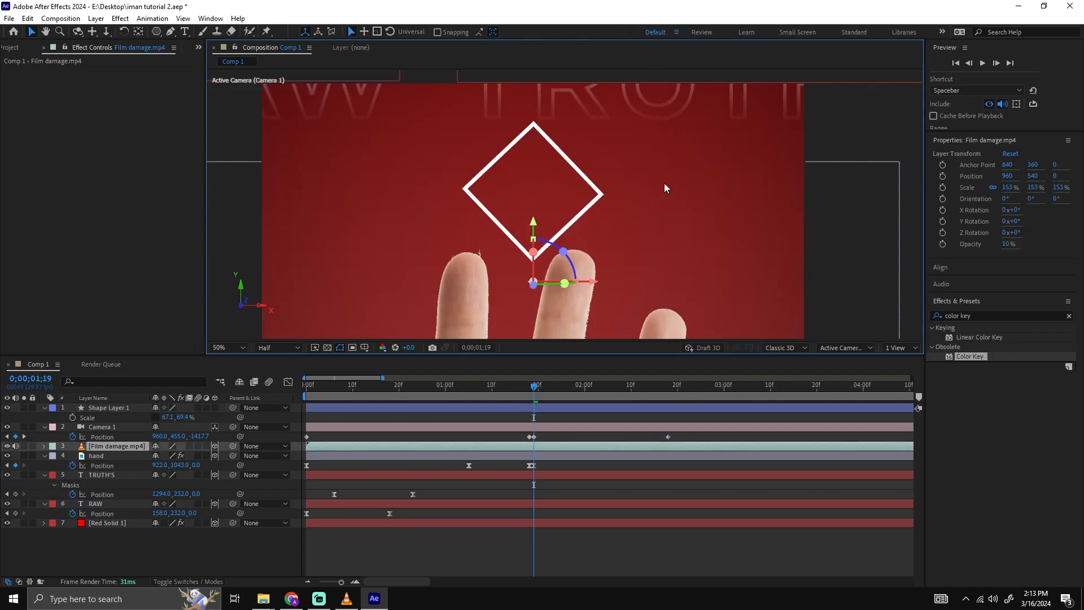
key(comma)
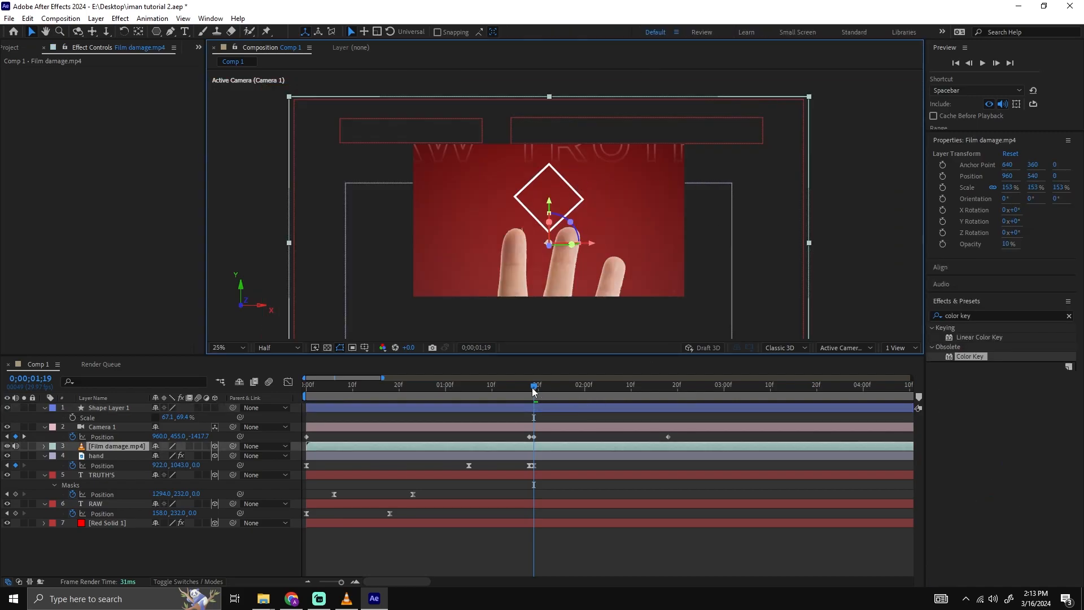
Split the diamond layer at 0;00;01;19 and delete the part before it so the shape starts at the close-up.
click(551, 408)
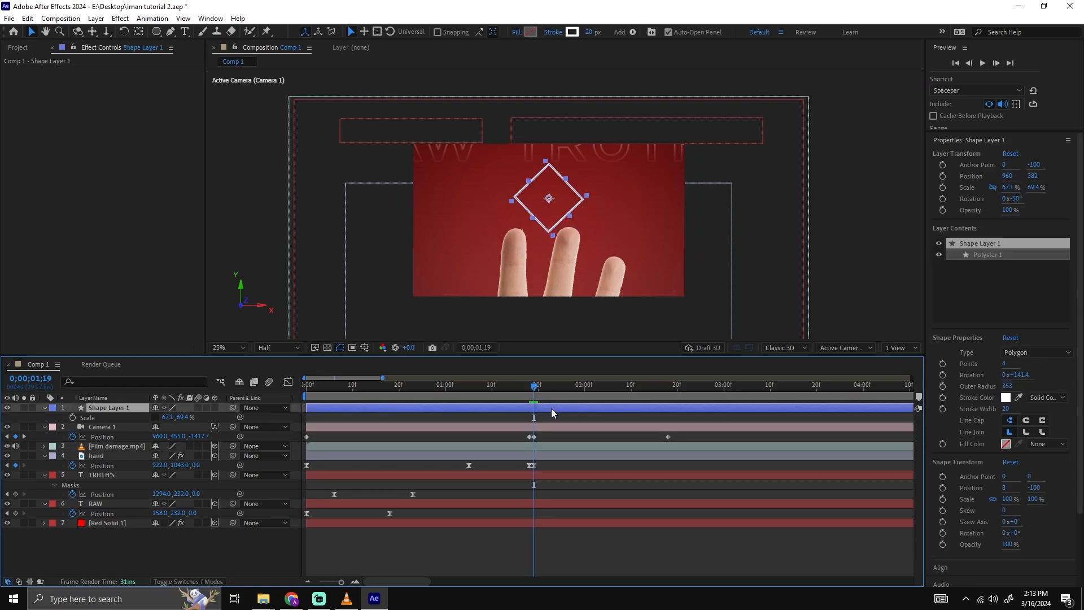
key(ctrl+shift+d)
click(511, 417)
key(Delete)
drag(533, 387, 534, 386)
scroll(702, 189, up, 2)
click(580, 179)
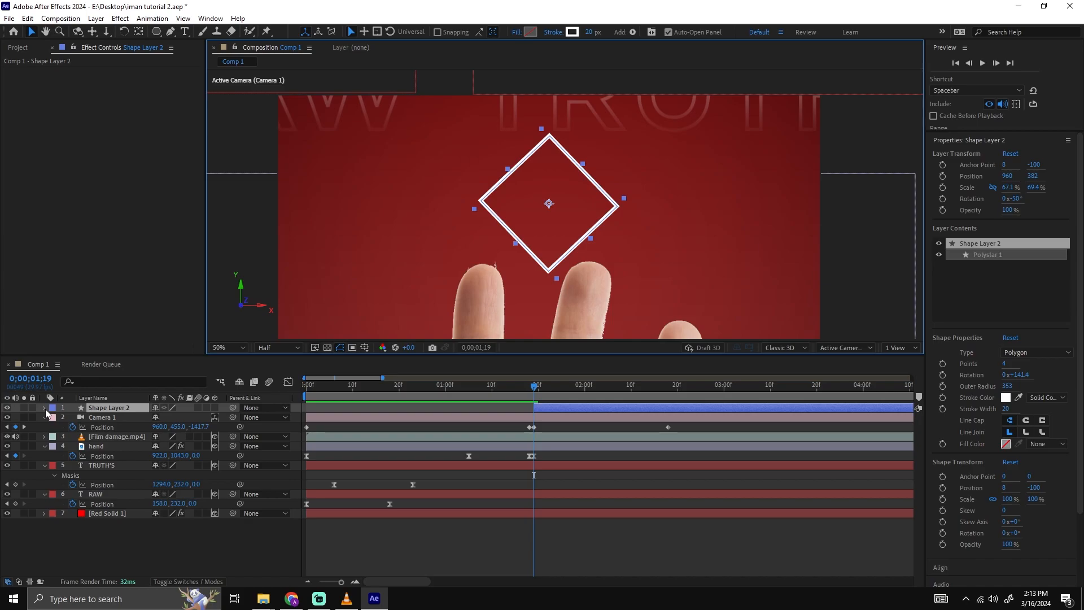
Rename the remaining shape layer as diamond.
click(120, 409)
key(Return)
text(diamond)
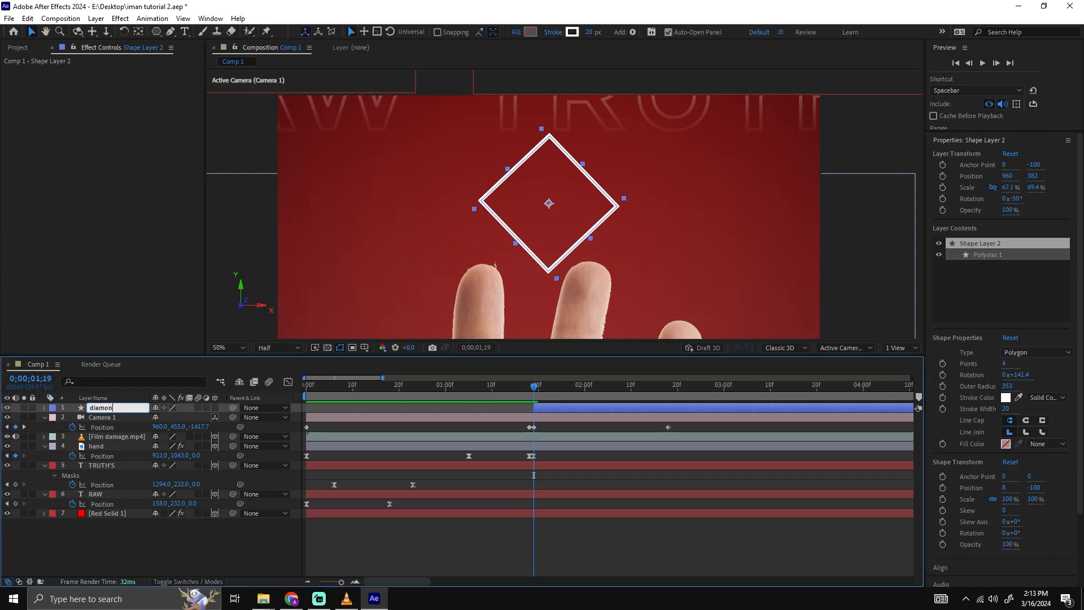
click(142, 538)
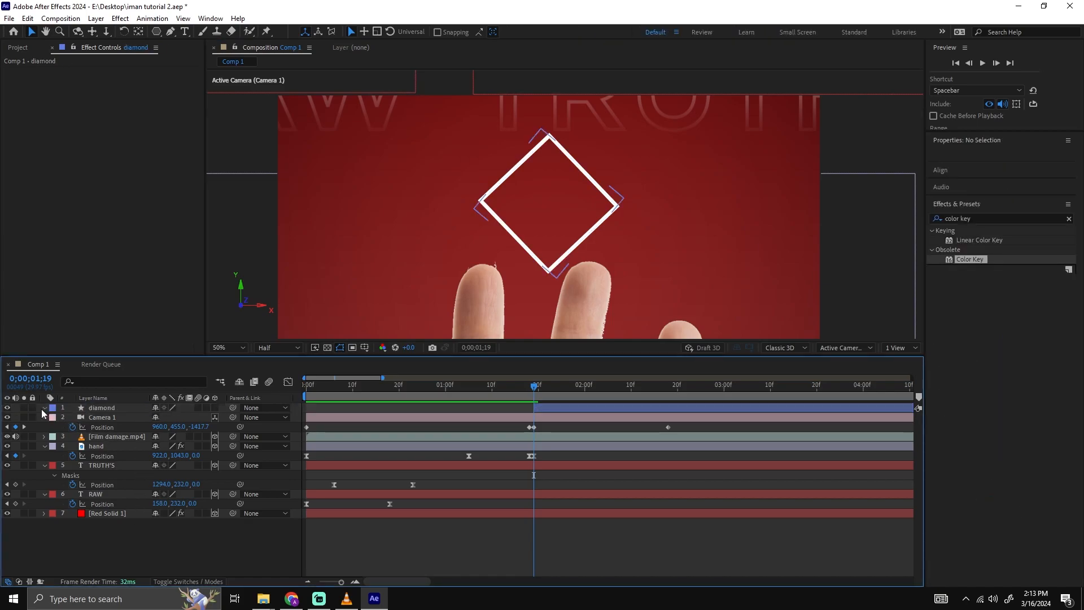
Add Trim Paths to the diamond layer's contents and expand its settings.
click(44, 407)
click(219, 418)
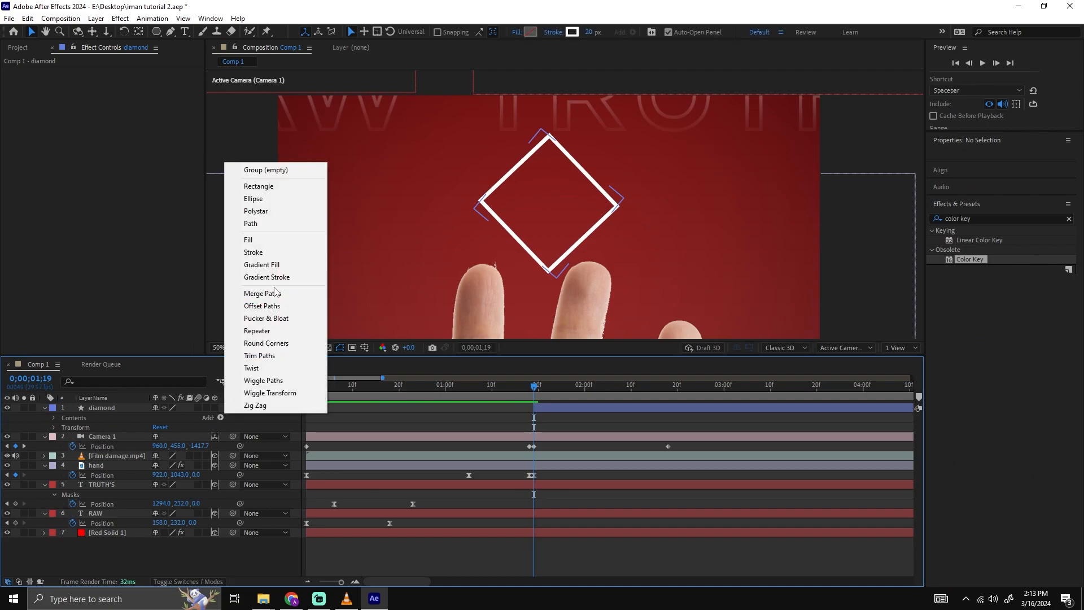
click(262, 355)
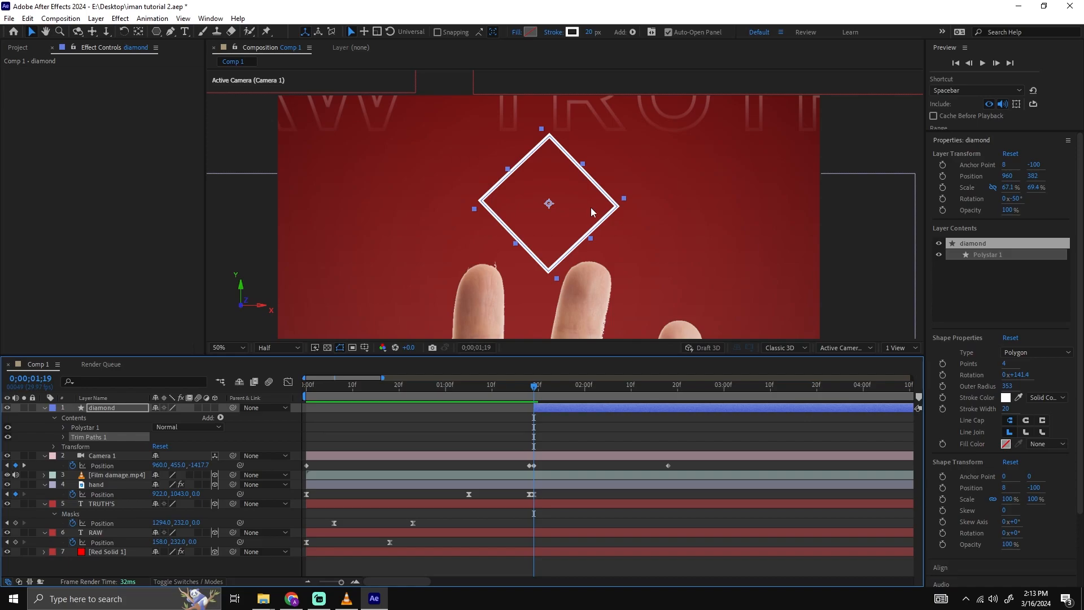
click(63, 438)
Try out the trim's Start value on the diamond, leave it at 0%, and set the Offset to 92°.
mouse_move(157, 446)
mouse_down()
mouse_move(192, 442)
mouse_move(167, 449)
mouse_up()
key(alt+Tab)
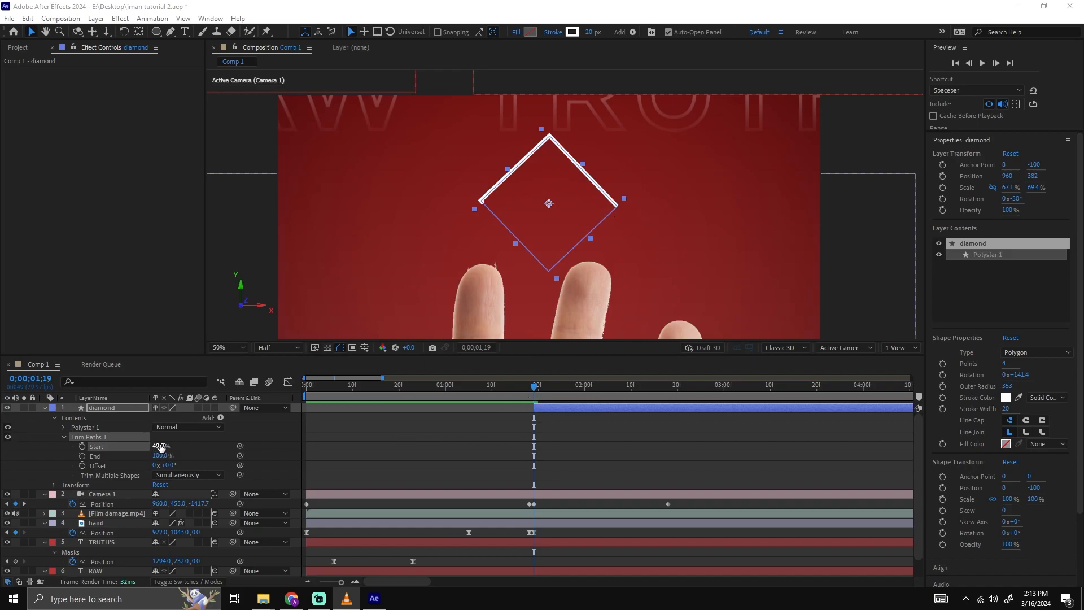
mouse_move(167, 446)
mouse_down()
mouse_move(176, 446)
mouse_move(140, 448)
mouse_up()
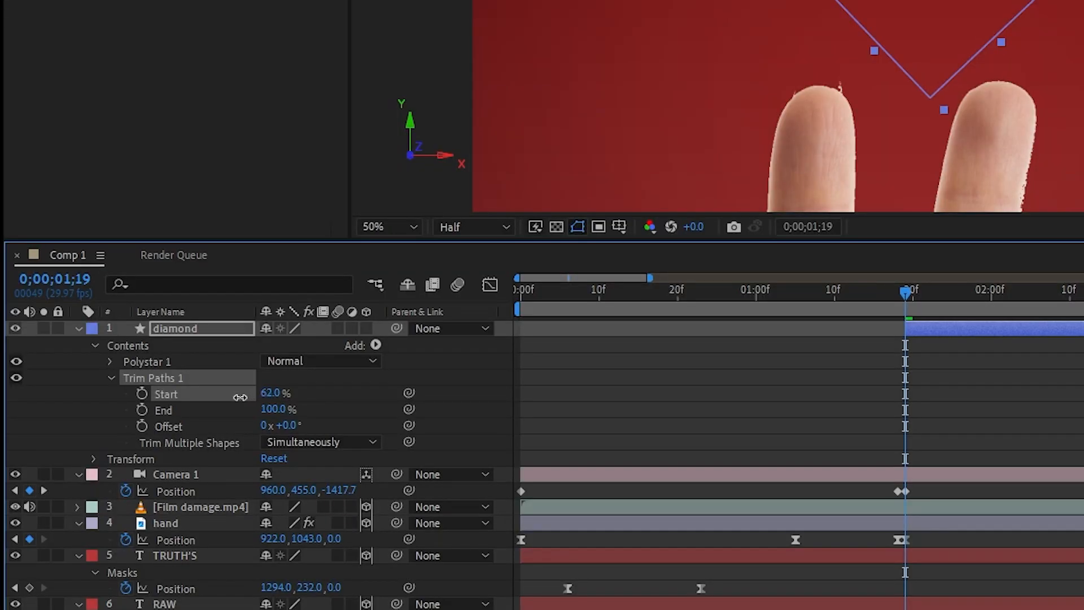
drag(283, 424, 370, 421)
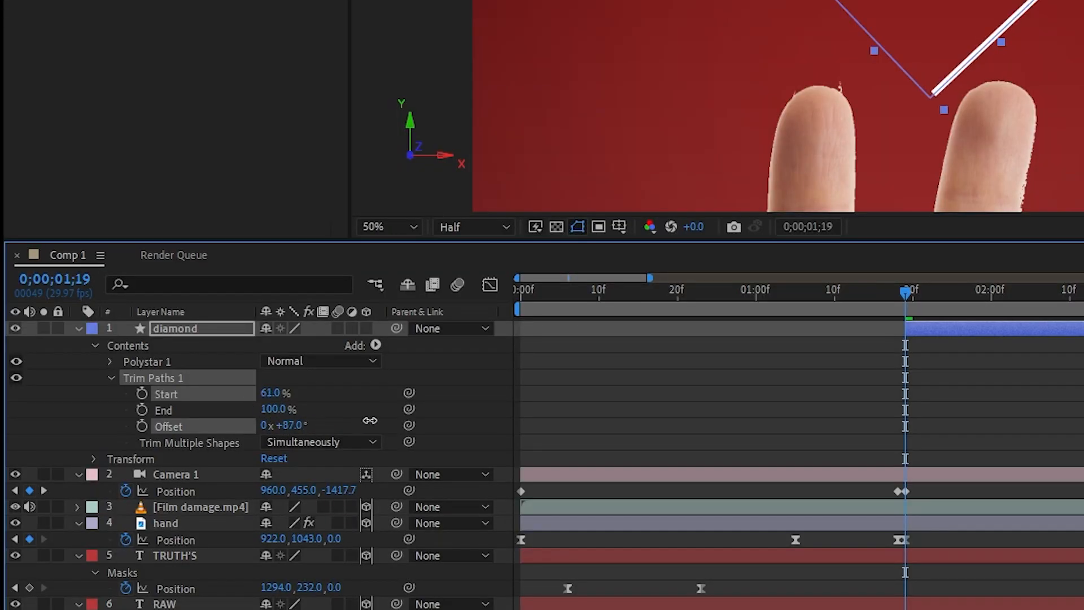
mouse_move(296, 427)
mouse_down()
mouse_move(195, 404)
mouse_move(365, 400)
mouse_move(215, 397)
mouse_move(339, 410)
mouse_move(248, 413)
mouse_move(352, 413)
mouse_move(257, 425)
mouse_move(490, 415)
mouse_up()
Keyframe the trim's End from 0% at 0;00;01;19 to 100% at about 0;00;02;06 and preview the outline drawing on.
click(142, 410)
drag(905, 410, 1038, 402)
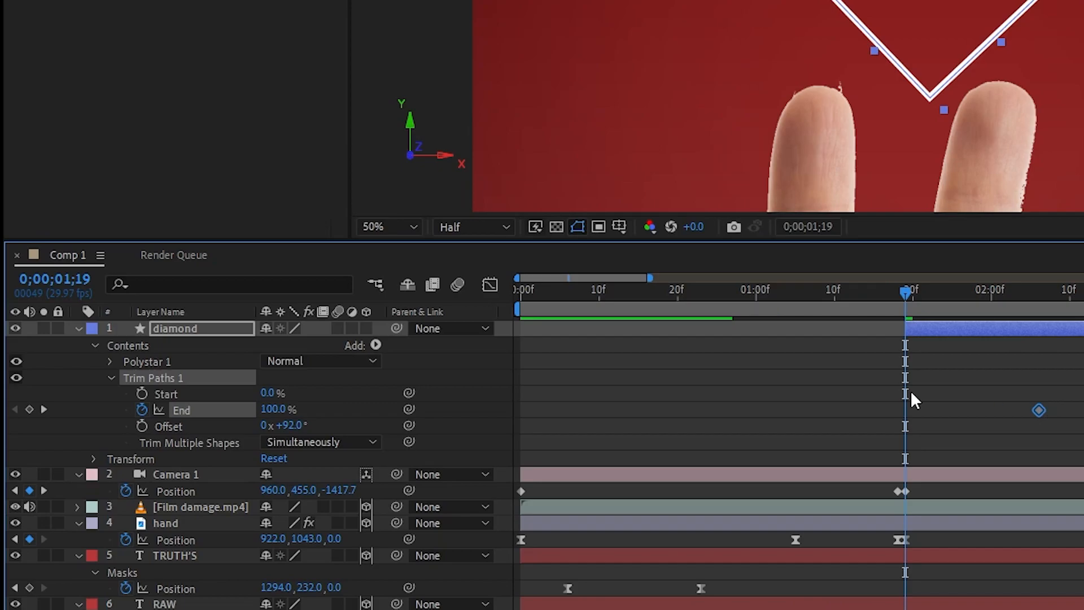
click(29, 410)
click(276, 410)
text(0)
key(Return)
key(space)
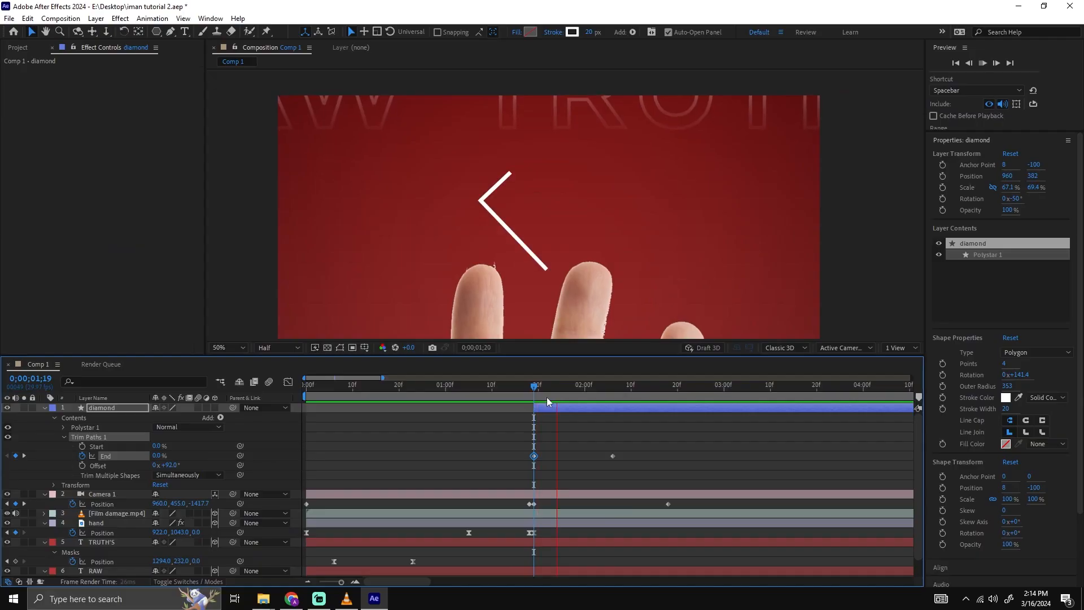
key(space)
Make the diamond a 3D layer and play back the close-up from 0;00;01;19.
click(905, 296)
click(216, 408)
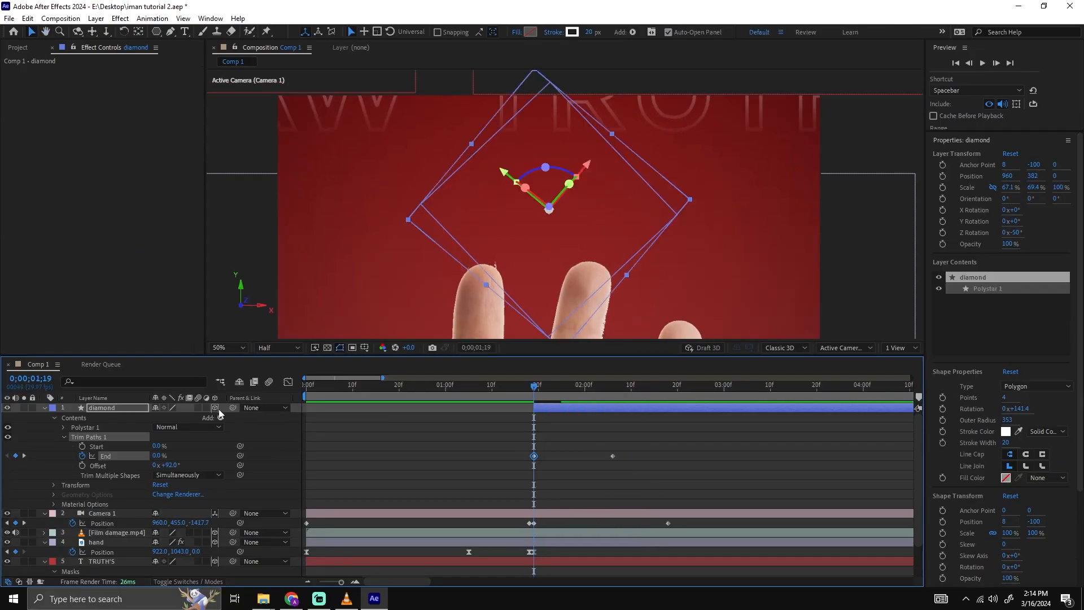
click(512, 451)
key(space)
mouse_move(617, 387)
mouse_down()
mouse_move(537, 388)
mouse_move(594, 388)
mouse_up()
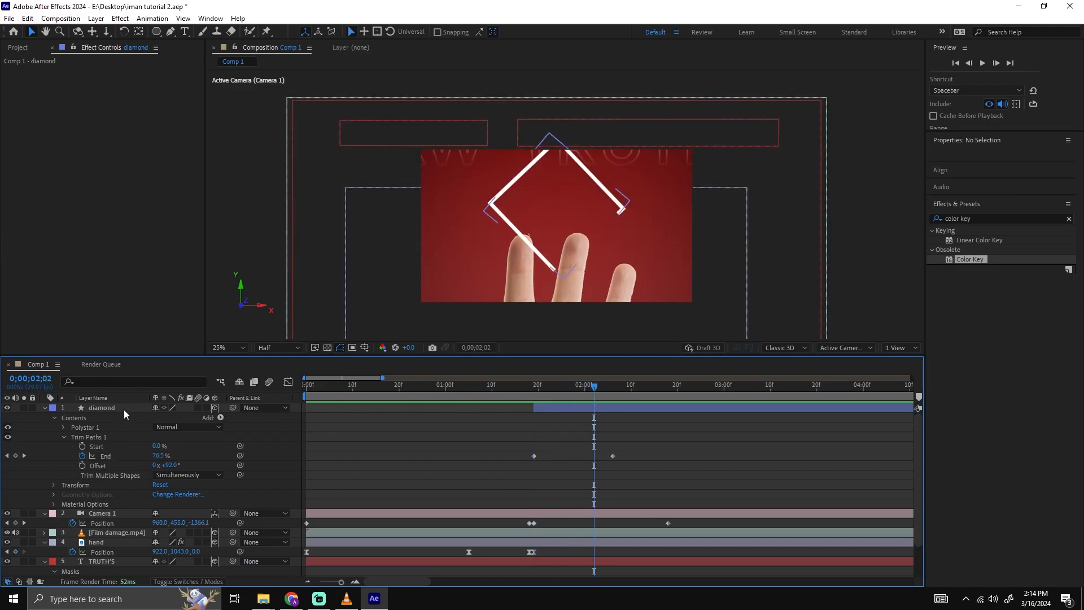
Scale the 3D diamond layer down to 33.2, 34.4, 49.5% and preview the close-up.
click(124, 410)
key(s)
drag(167, 417, 163, 418)
key(ctrl+z)
click(157, 418)
click(529, 389)
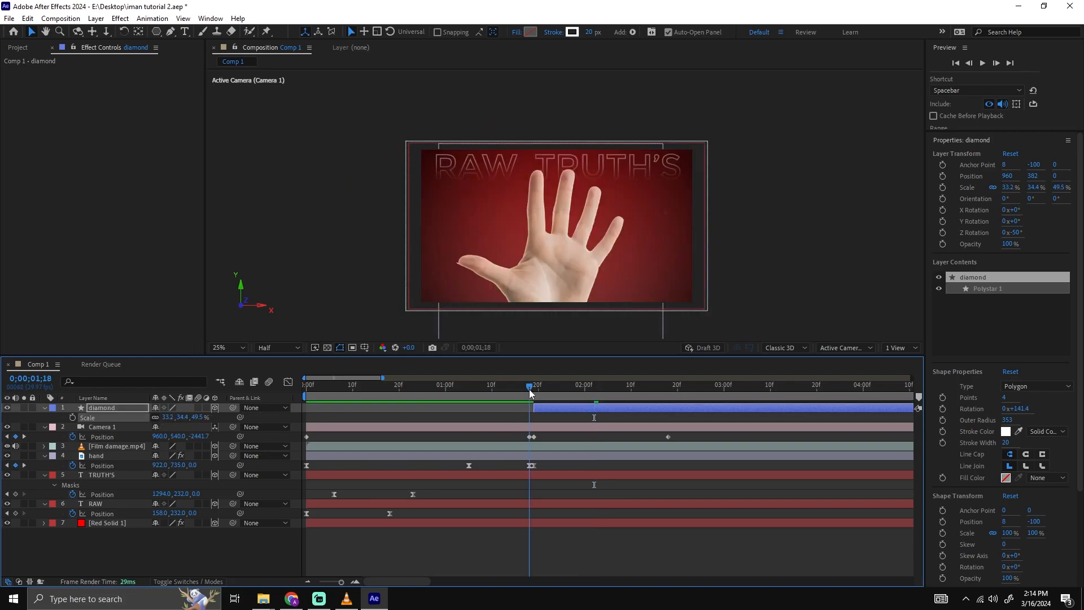
key(space)
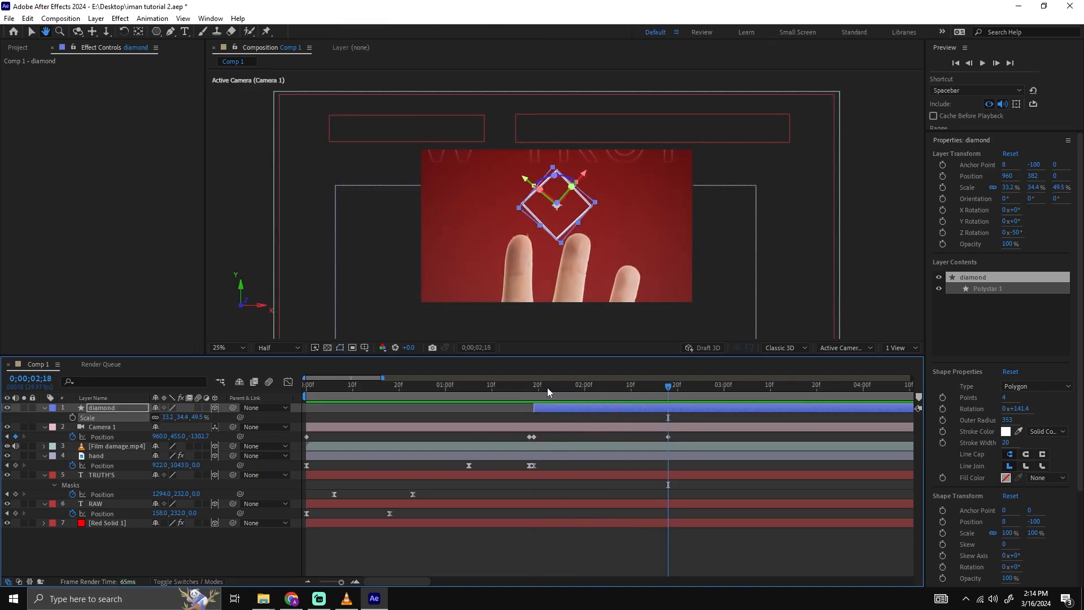
click(537, 389)
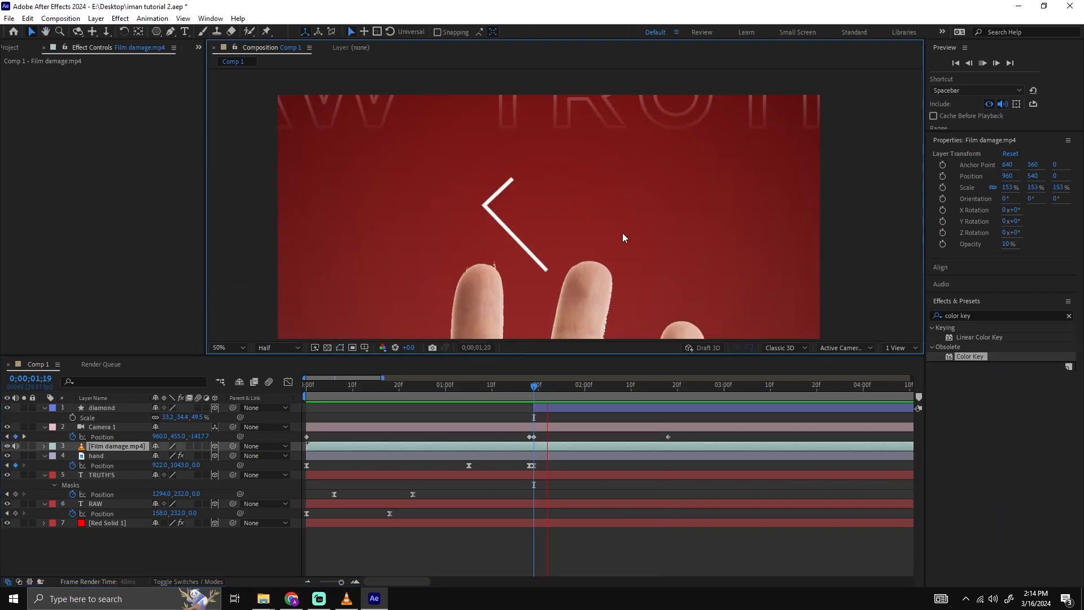
Ease the diamond's two End keyframes and lengthen their speed-graph handles into a sharp central peak, checking the playback.
click(670, 429)
click(617, 387)
click(617, 407)
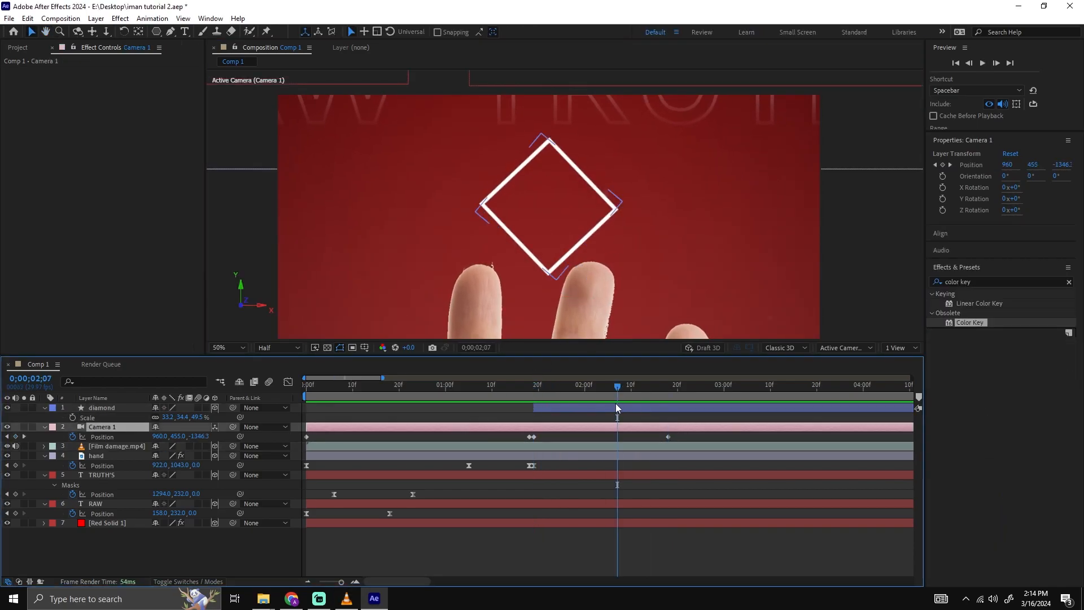
key(u)
drag(621, 417, 529, 422)
click(287, 384)
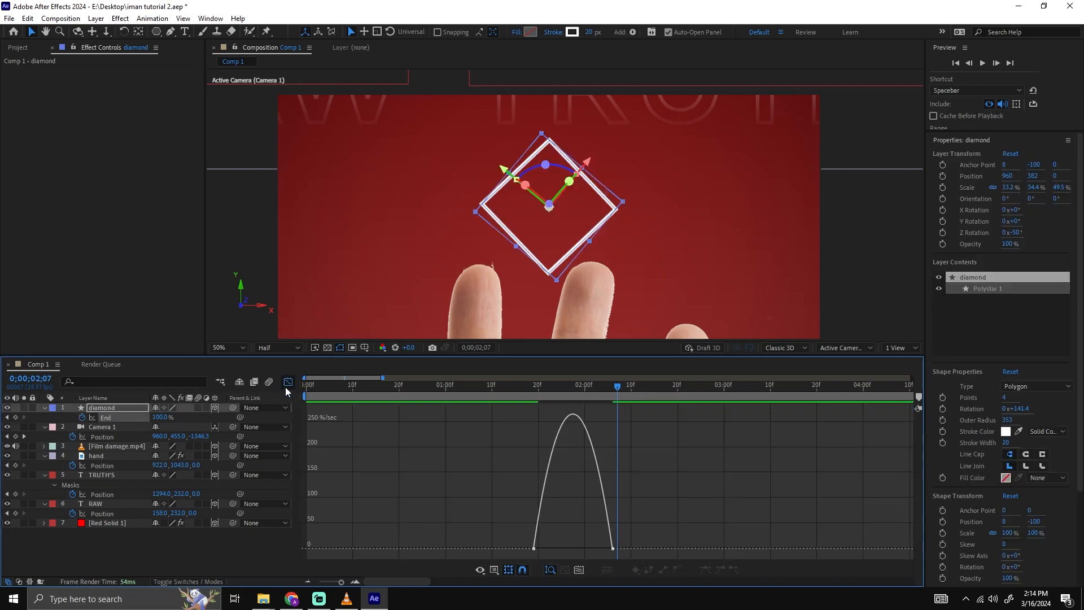
click(563, 546)
drag(547, 549, 588, 548)
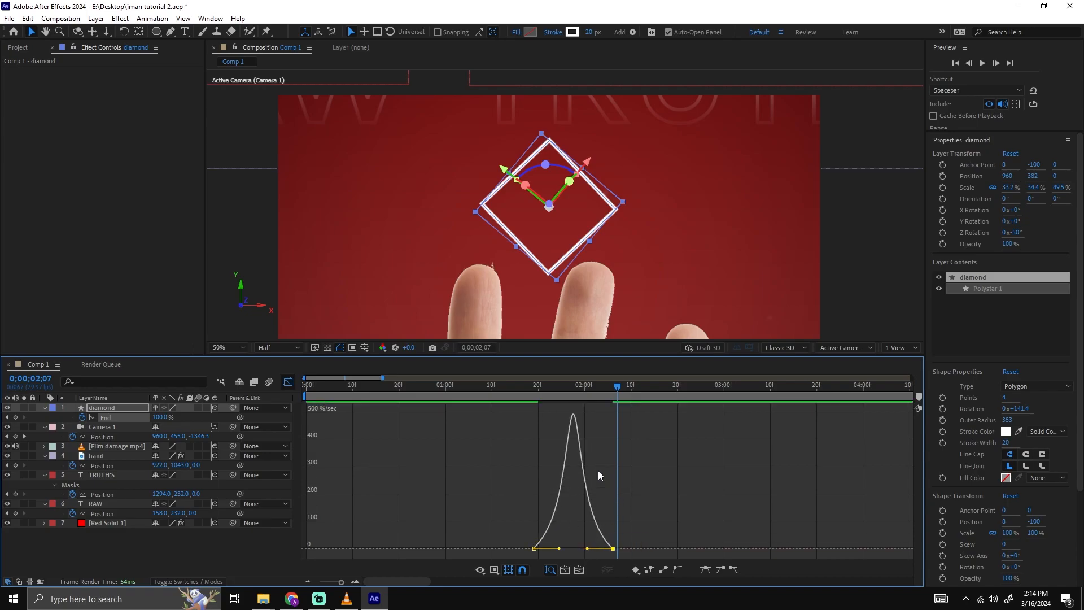
click(527, 393)
key(space)
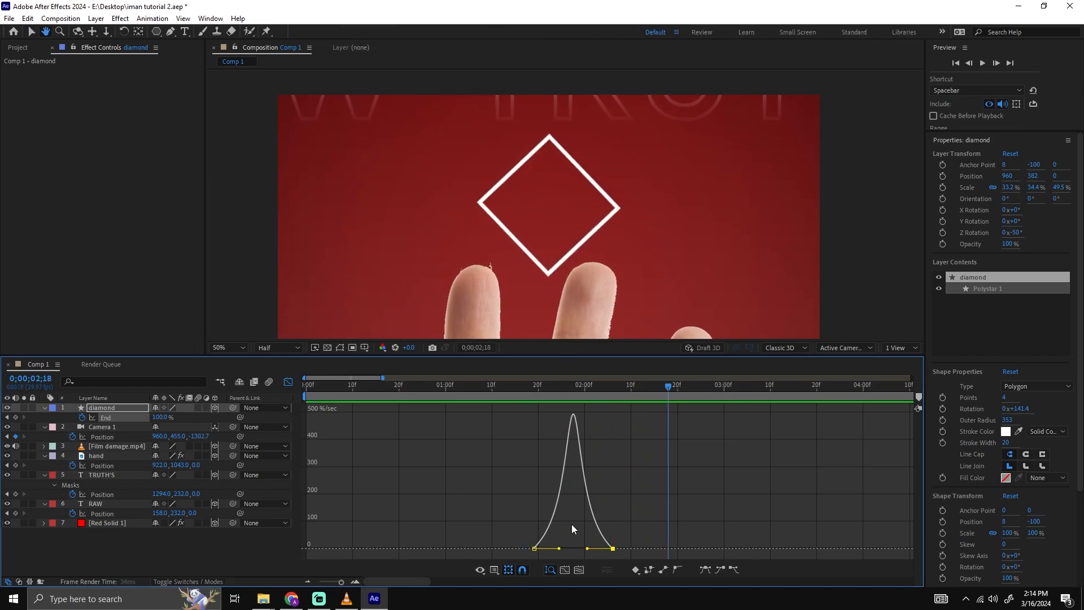
Move the diamond's last End keyframe out to about 0;00;02;23 to slow the drawing-on, and preview it.
click(288, 381)
drag(626, 417, 691, 418)
click(521, 389)
key(space)
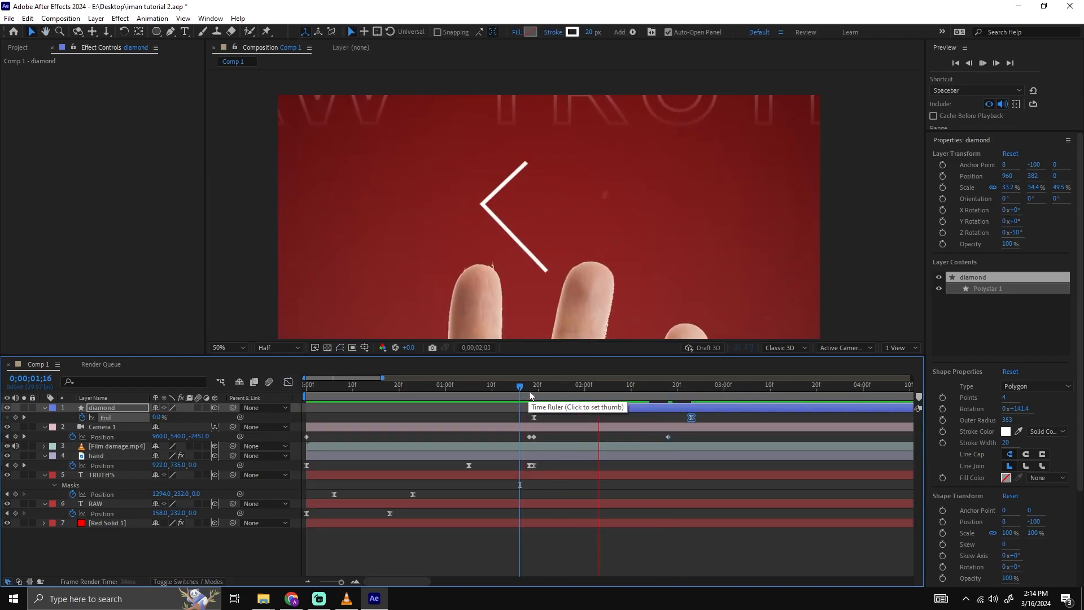
click(529, 391)
key(space)
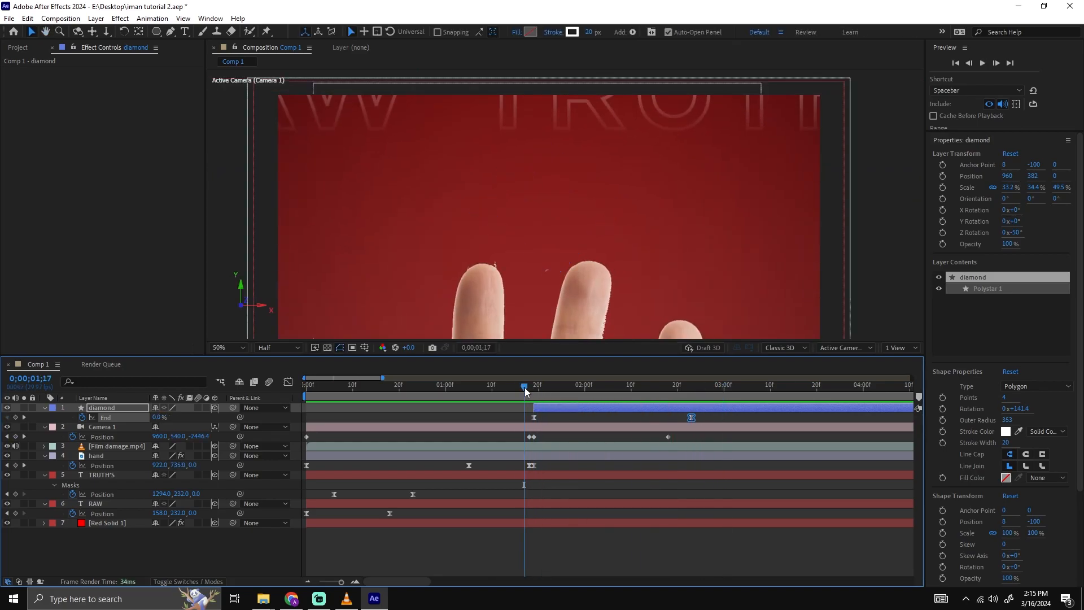
key(space)
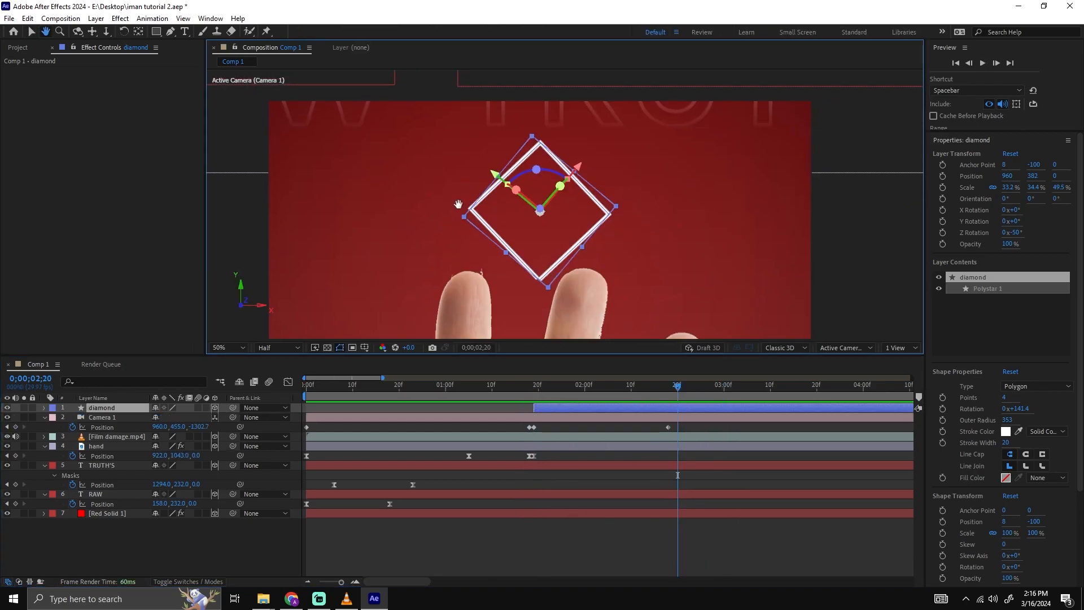
Draw a closed four-point Pen tool mask around the upper half of the diamond on its layer.
key(comma)
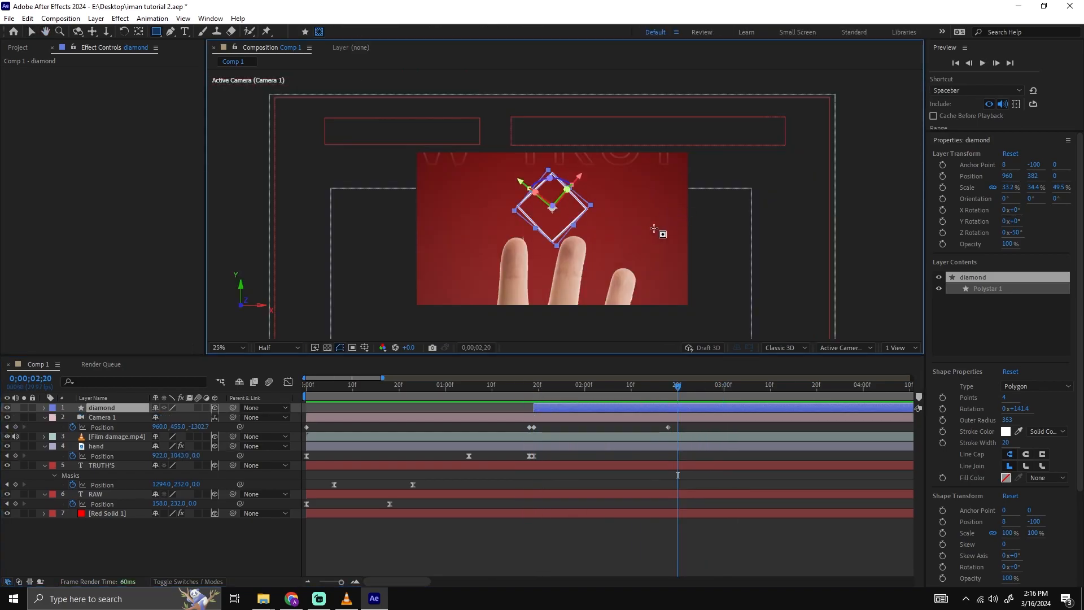
click(540, 516)
key(period)
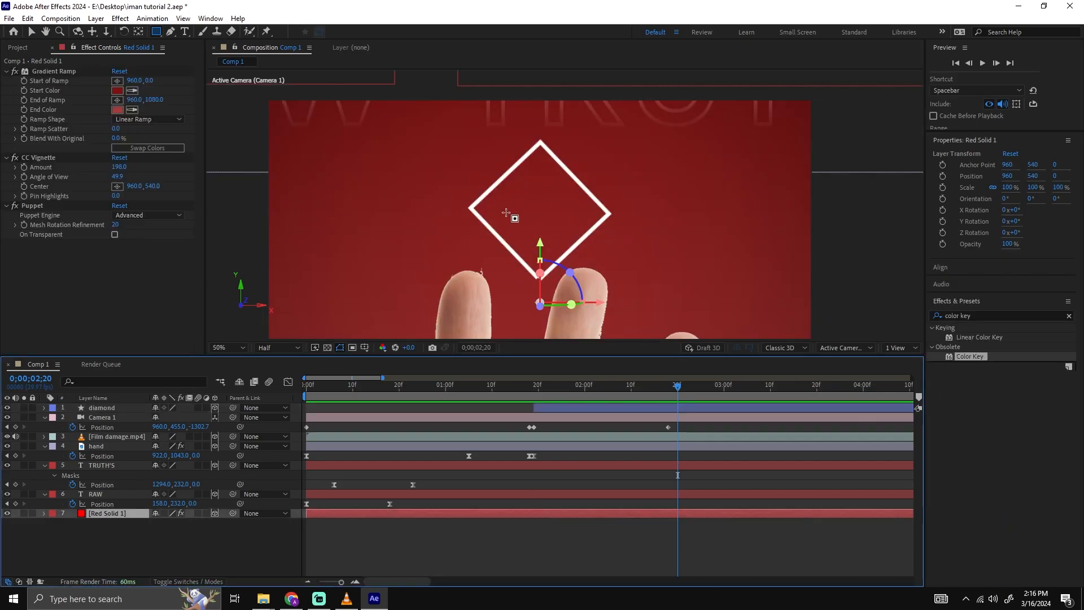
click(102, 407)
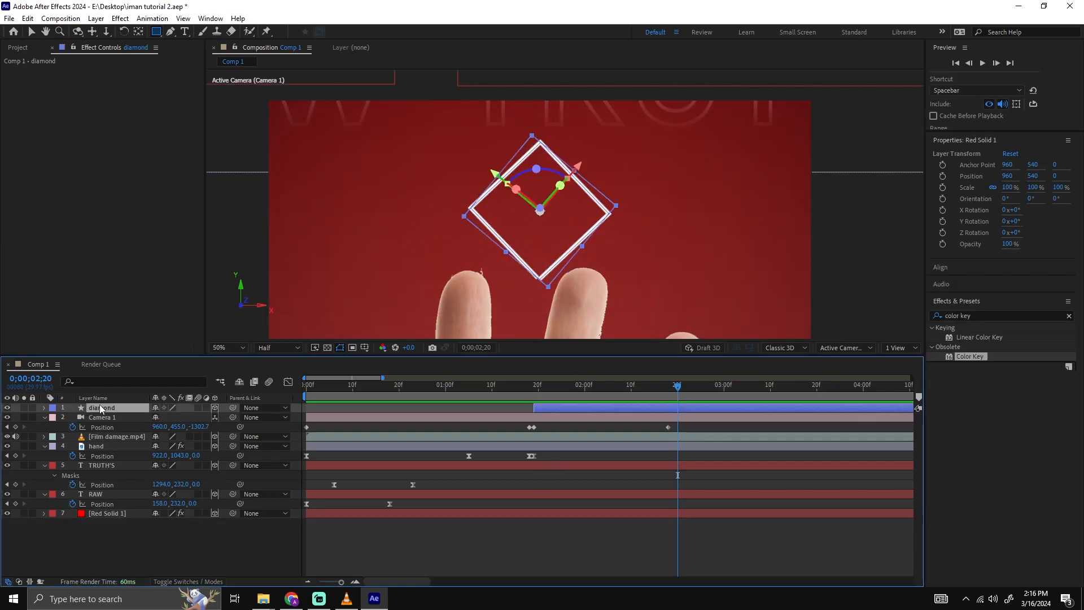
click(169, 34)
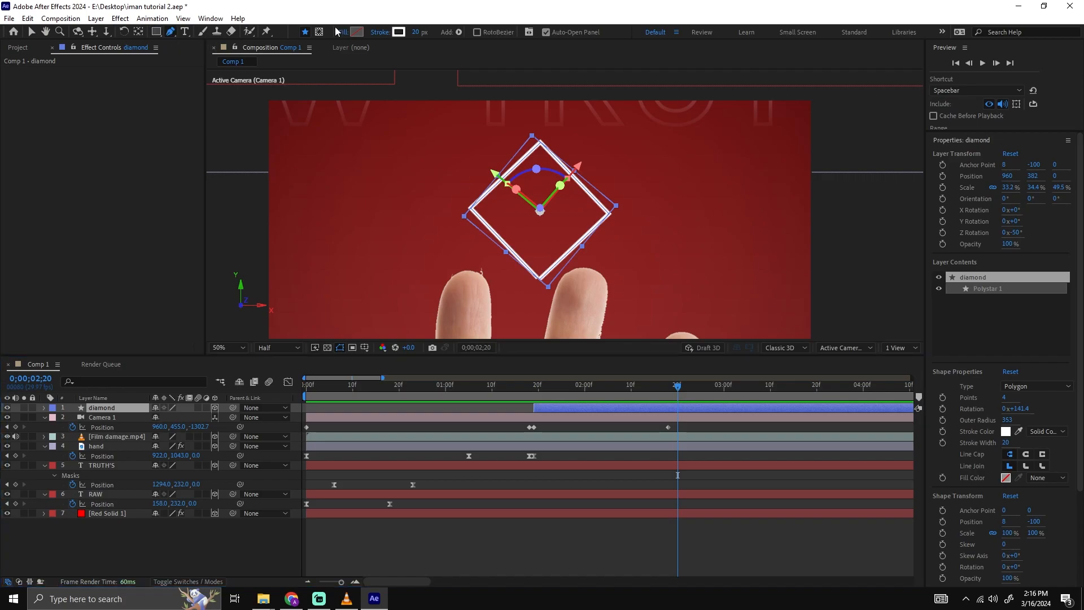
click(319, 32)
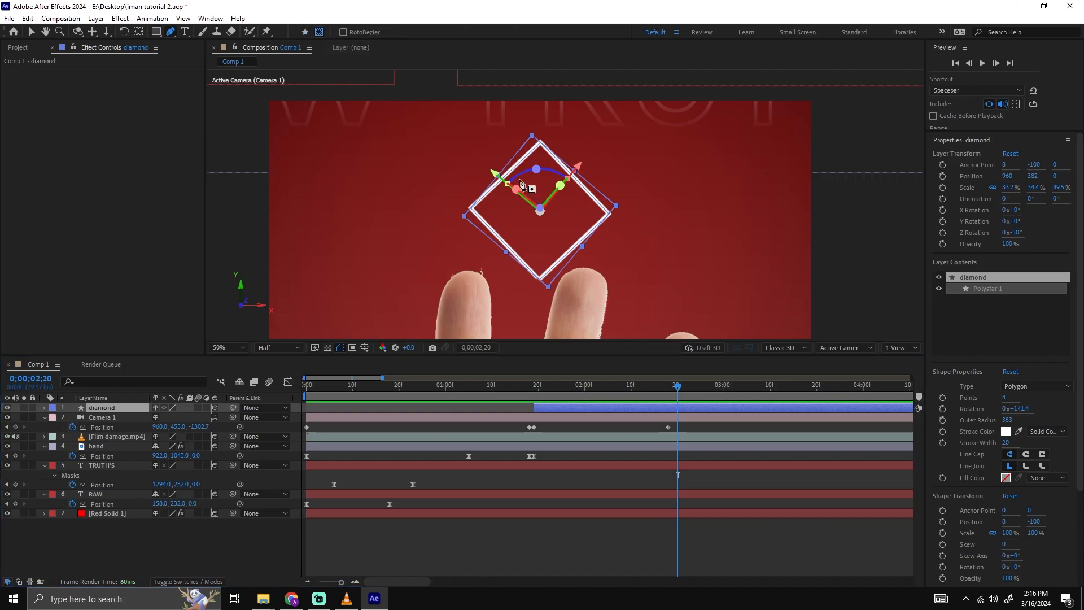
click(428, 131)
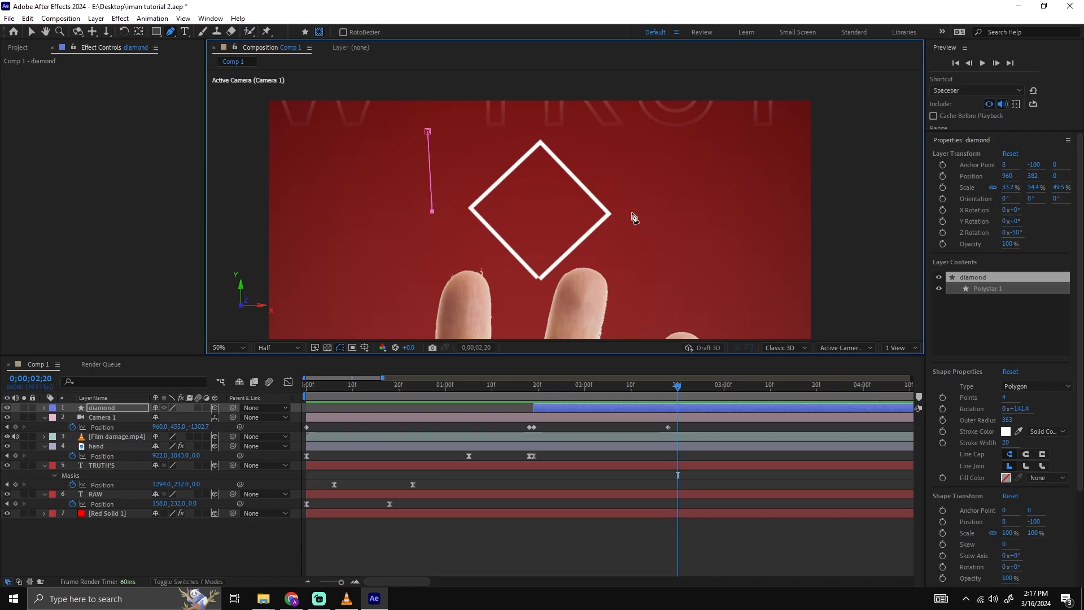
click(428, 132)
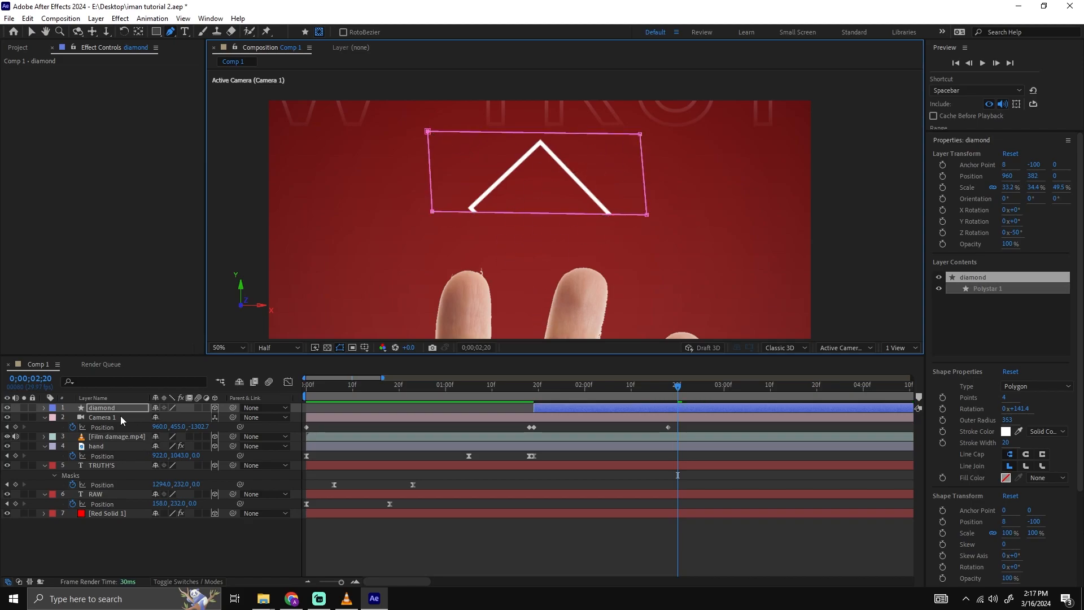
Set the diamond mask's feather to 380 px so the outline fades towards its lower tip, and preview the close-up.
key(f)
drag(175, 429, 395, 405)
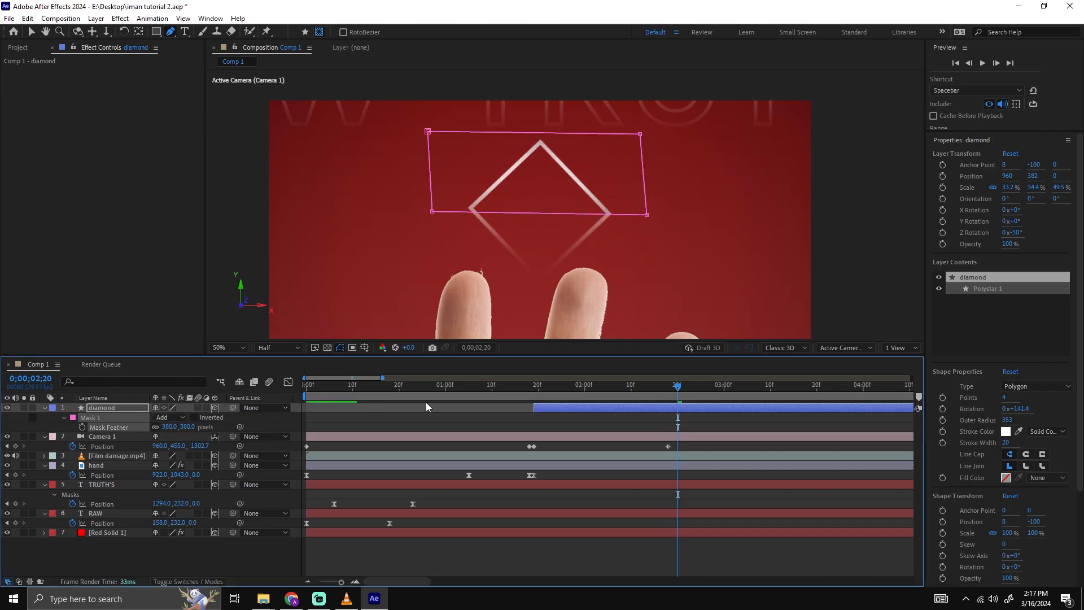
drag(554, 390, 536, 393)
key(space)
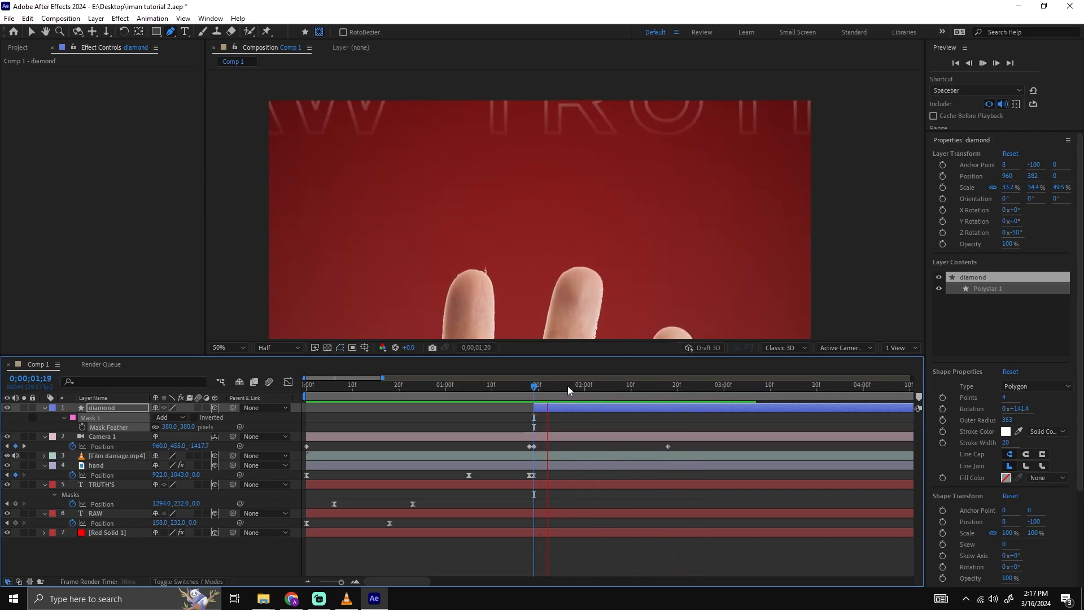
key(space)
click(646, 416)
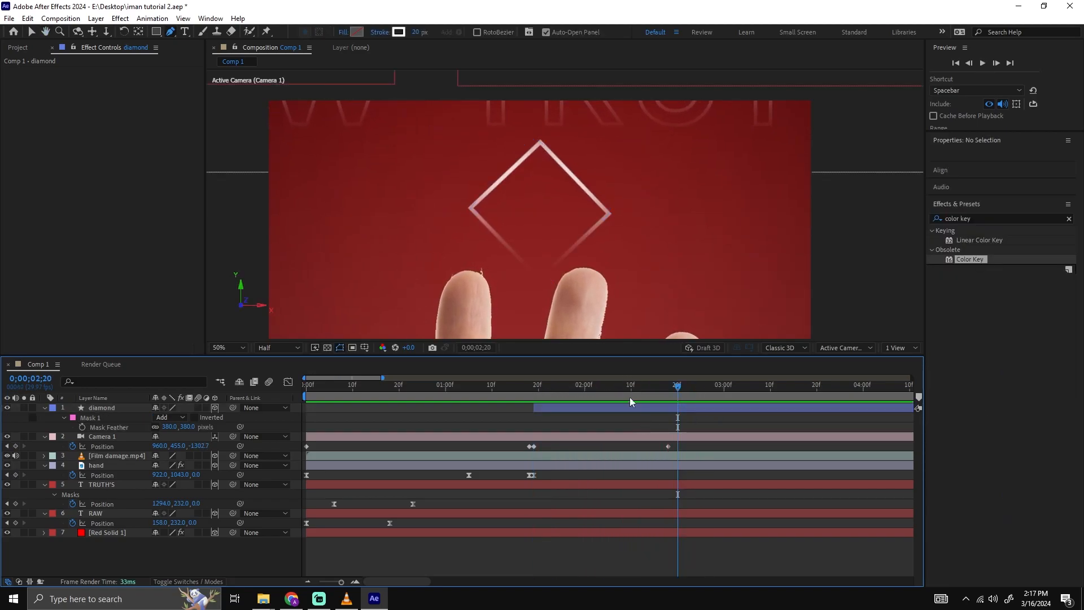
Add a text layer reading "1" inside the diamond.
click(185, 31)
click(511, 205)
text(1)
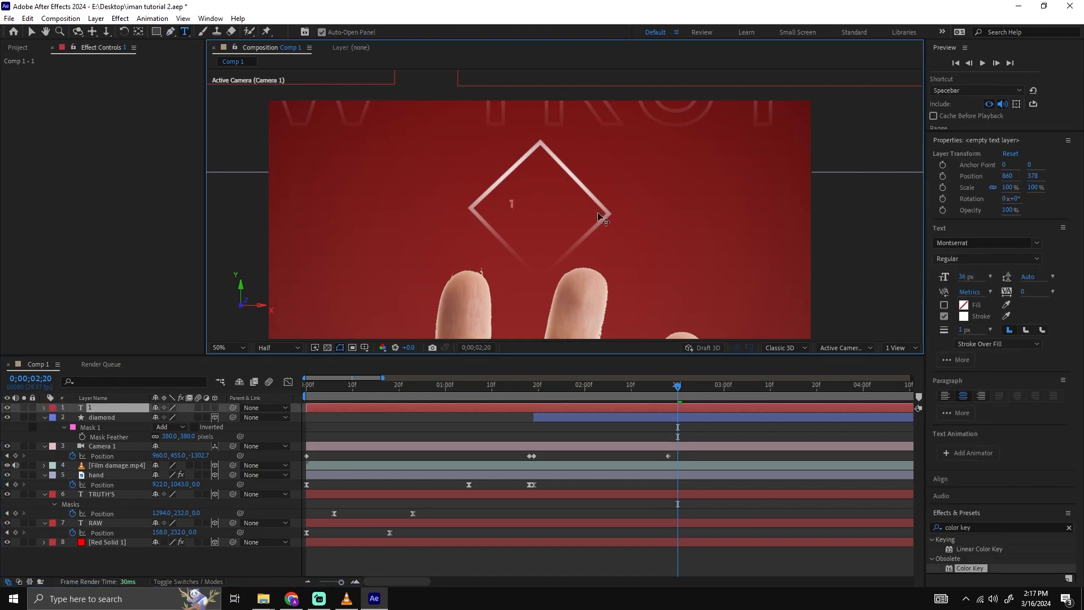
click(559, 564)
key(v)
Scale the number 1 to 710% and centre it in the diamond at Position 962, 468.
click(513, 203)
click(117, 417)
click(118, 407)
key(s)
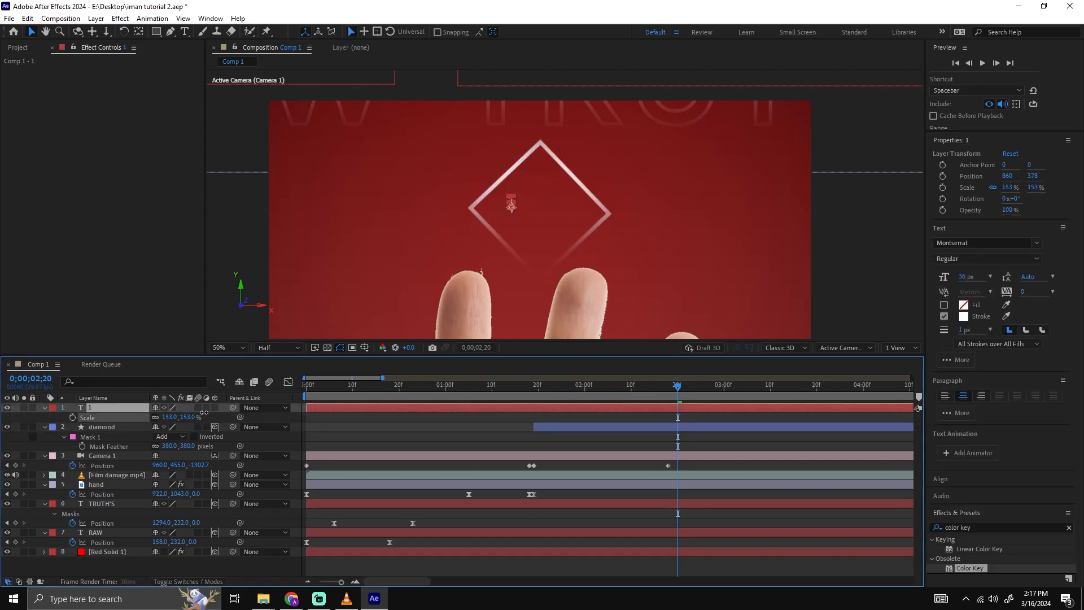
drag(424, 380, 472, 370)
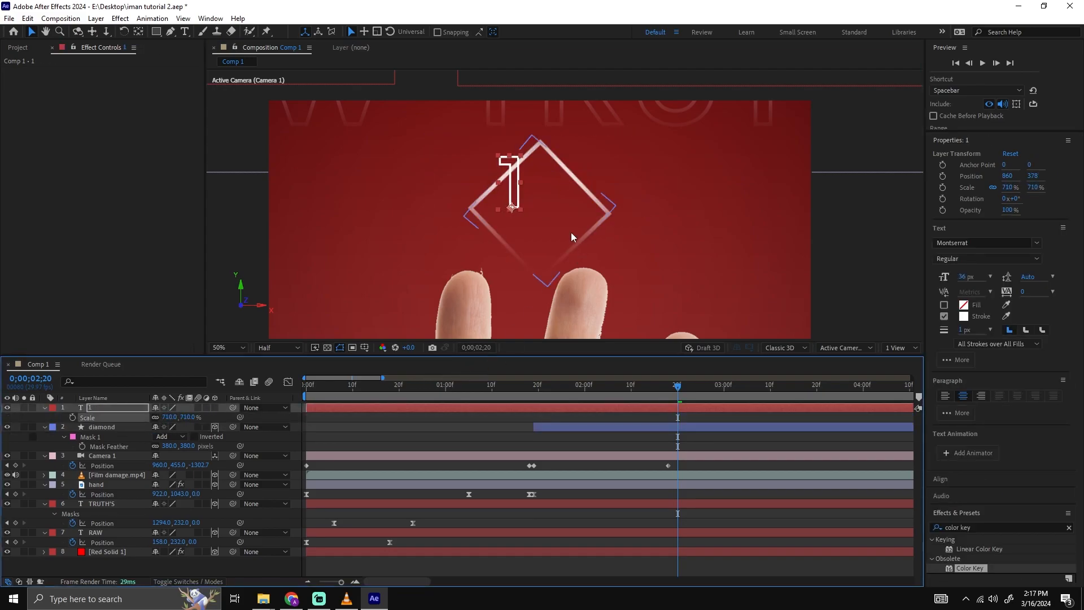
drag(516, 192, 545, 217)
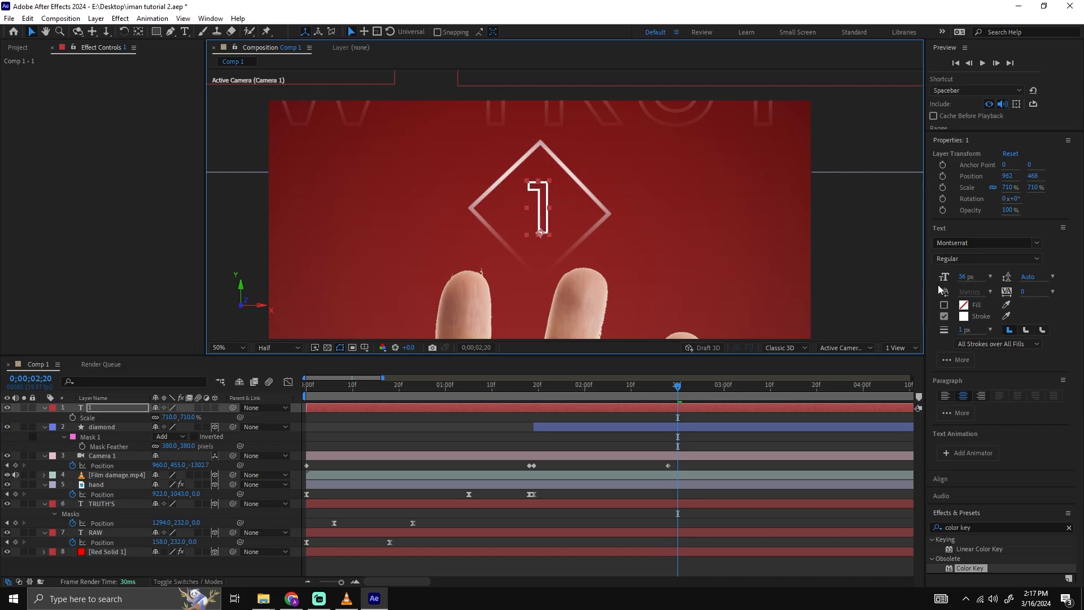
Give the number 1 a solid white FFFFFF fill and remove its stroke.
click(944, 305)
click(963, 306)
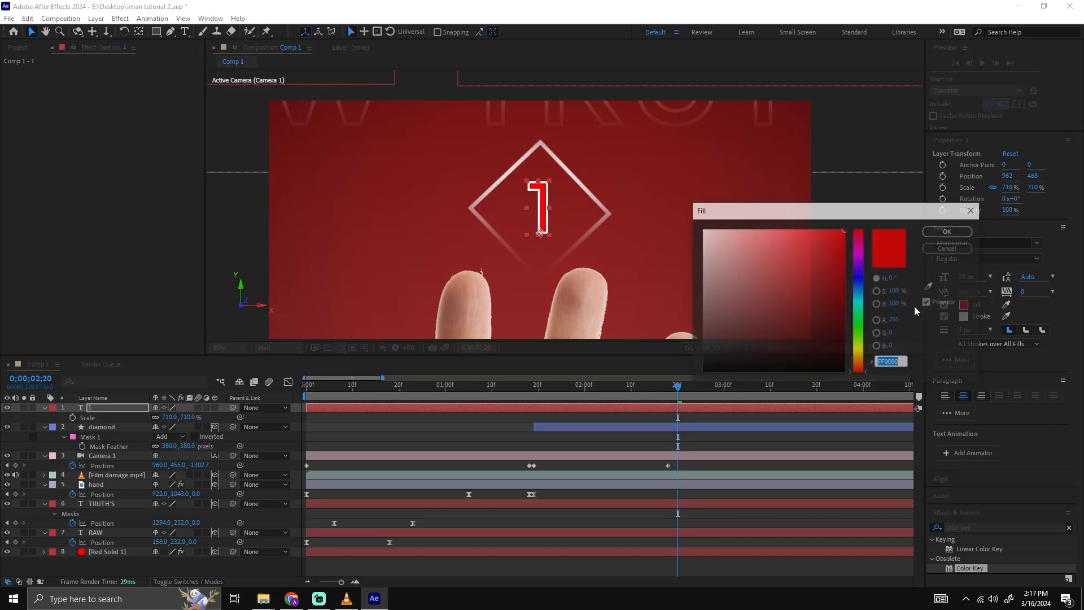
drag(745, 292, 576, 186)
drag(765, 253, 674, 216)
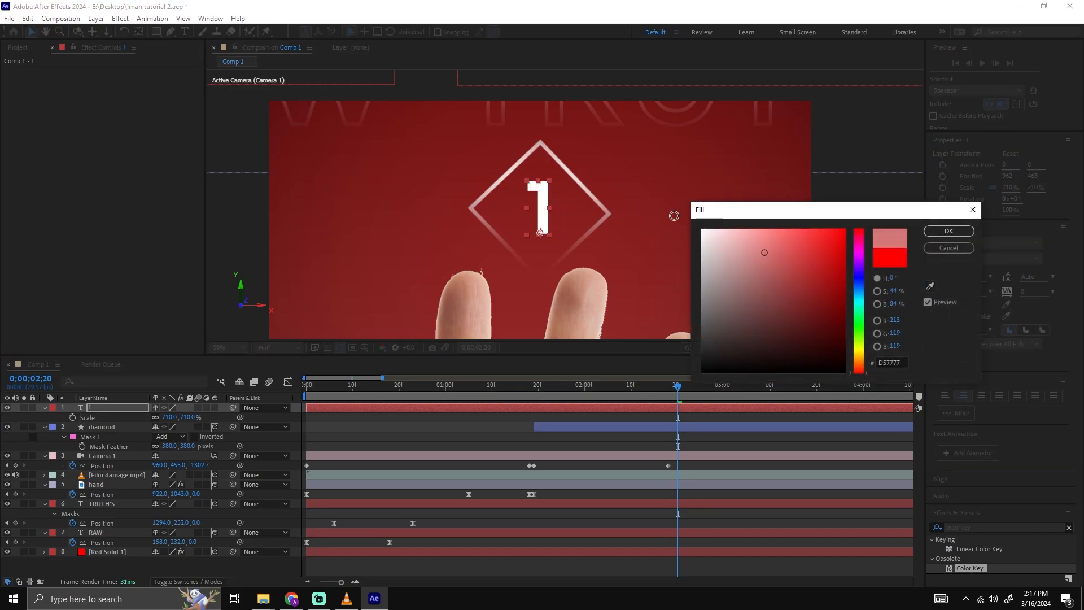
click(963, 232)
click(807, 439)
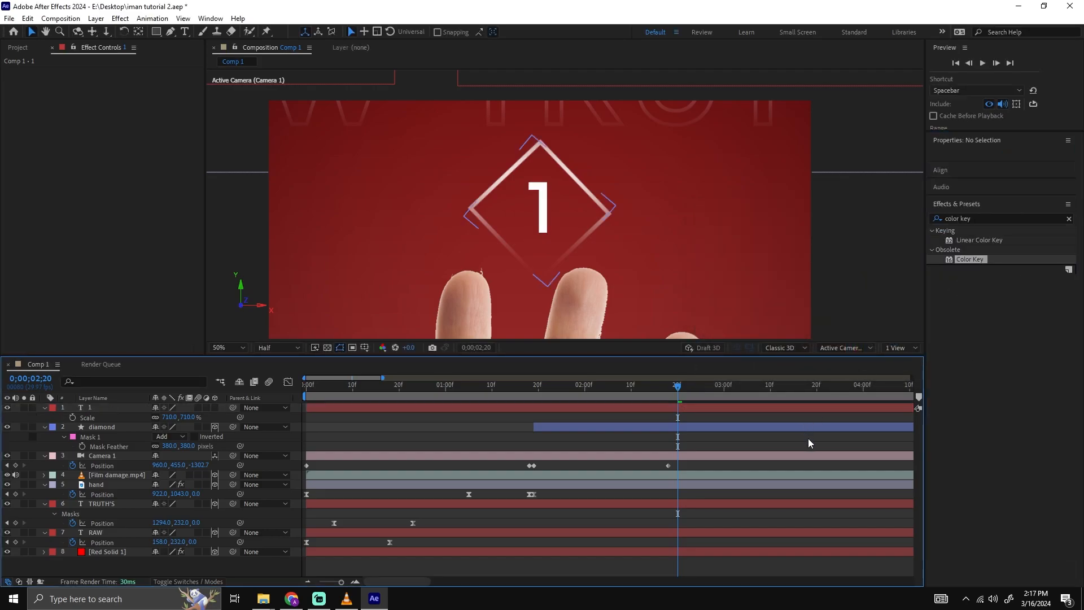
click(542, 214)
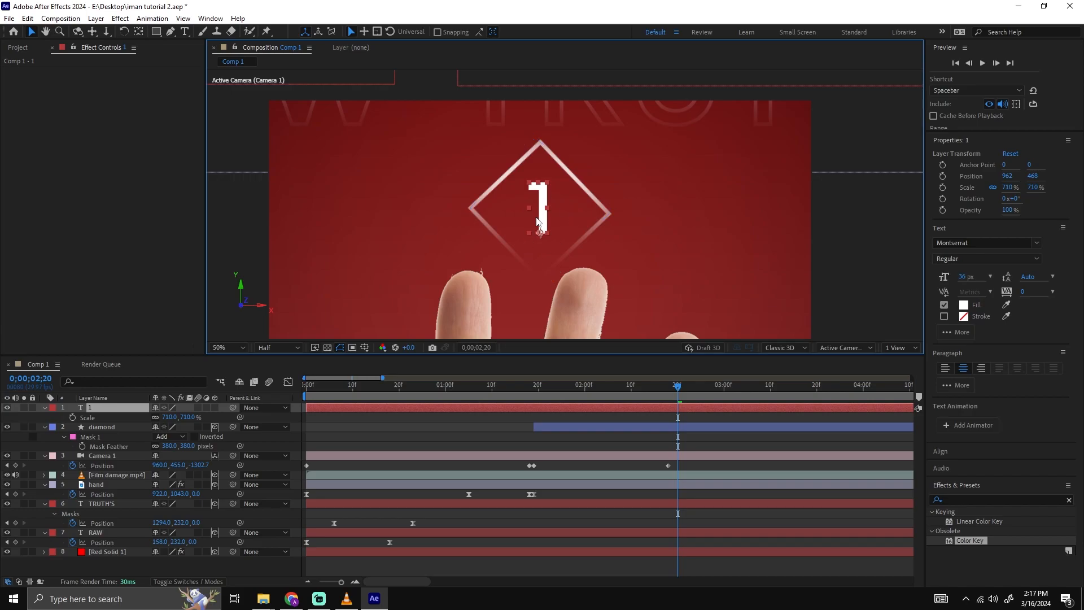
key(.)
double_click(522, 207)
click(527, 205)
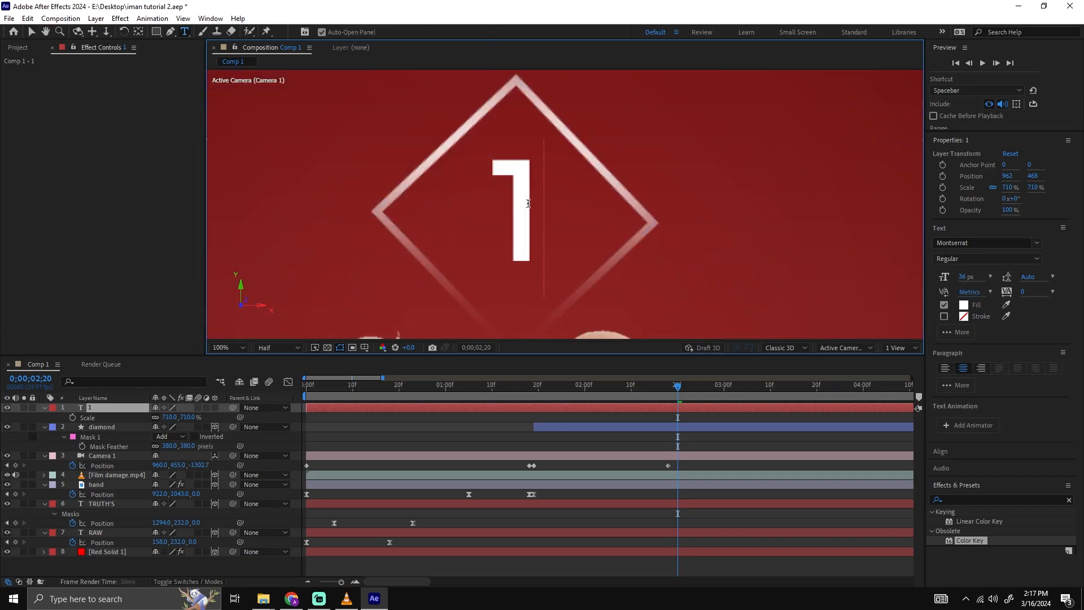
Trim the number 1 layer so that it starts at 0;00;02;00.
scroll(532, 205, down, 2)
click(599, 454)
click(519, 408)
mouse_move(542, 388)
mouse_down()
mouse_move(591, 395)
mouse_move(533, 402)
mouse_move(560, 398)
mouse_move(543, 402)
mouse_up()
scroll(584, 449, up, 1)
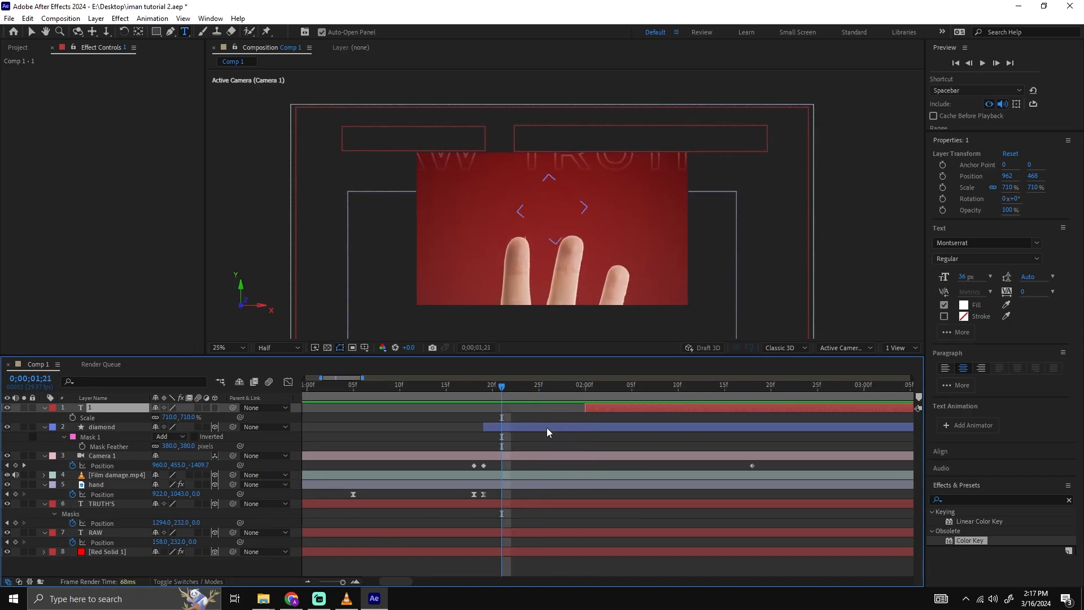
Move the diamond's first End keyframe earlier to about 0;00;01;11 and preview the outline drawing on.
click(548, 429)
key(u)
drag(513, 392, 576, 398)
click(700, 441)
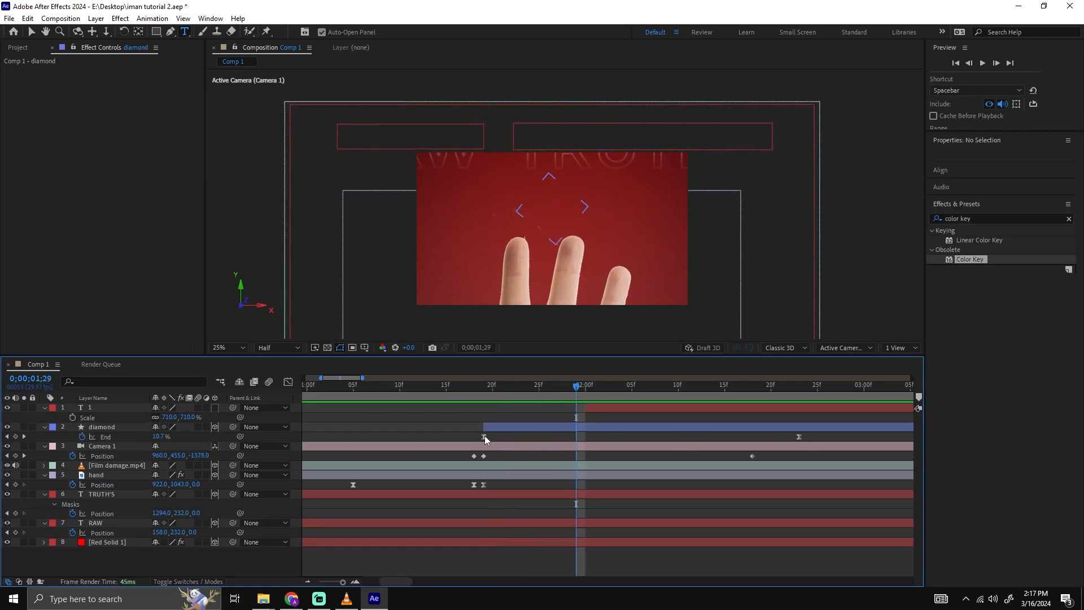
drag(483, 437, 410, 437)
click(400, 390)
key(space)
click(484, 392)
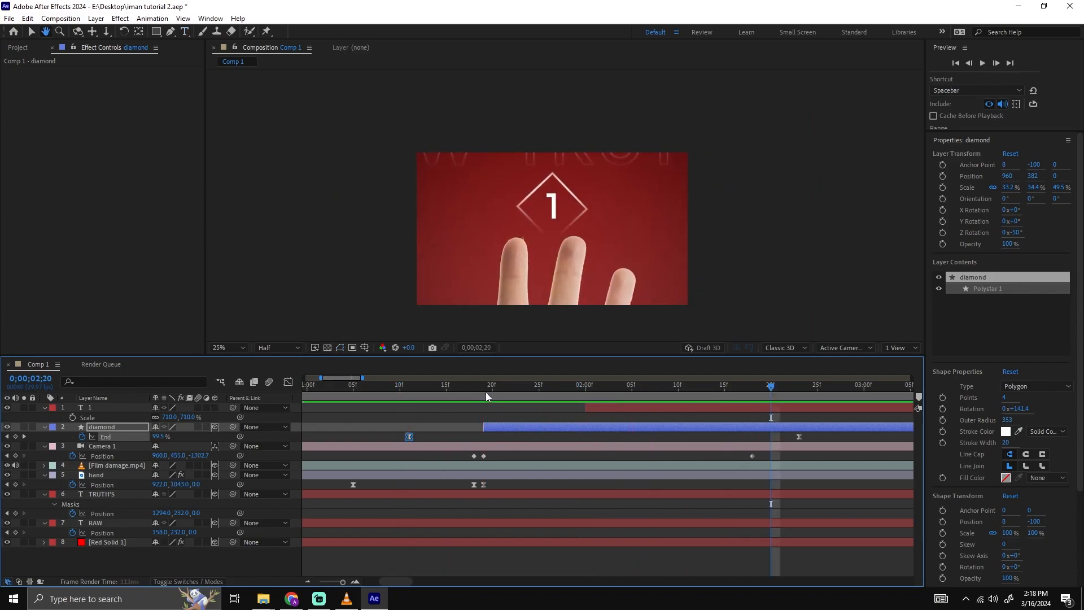
click(471, 396)
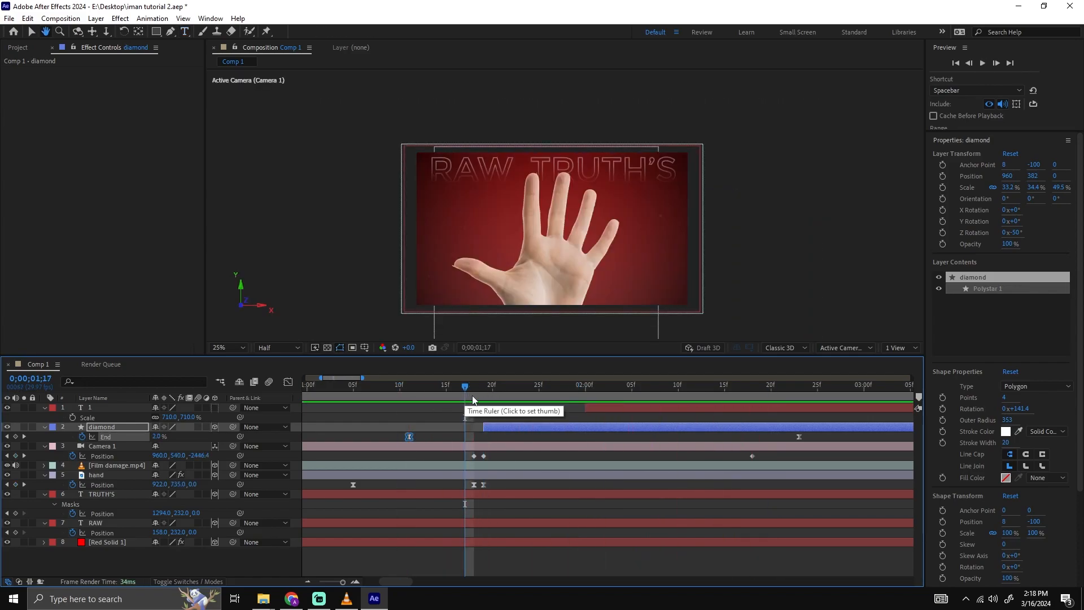
key(space)
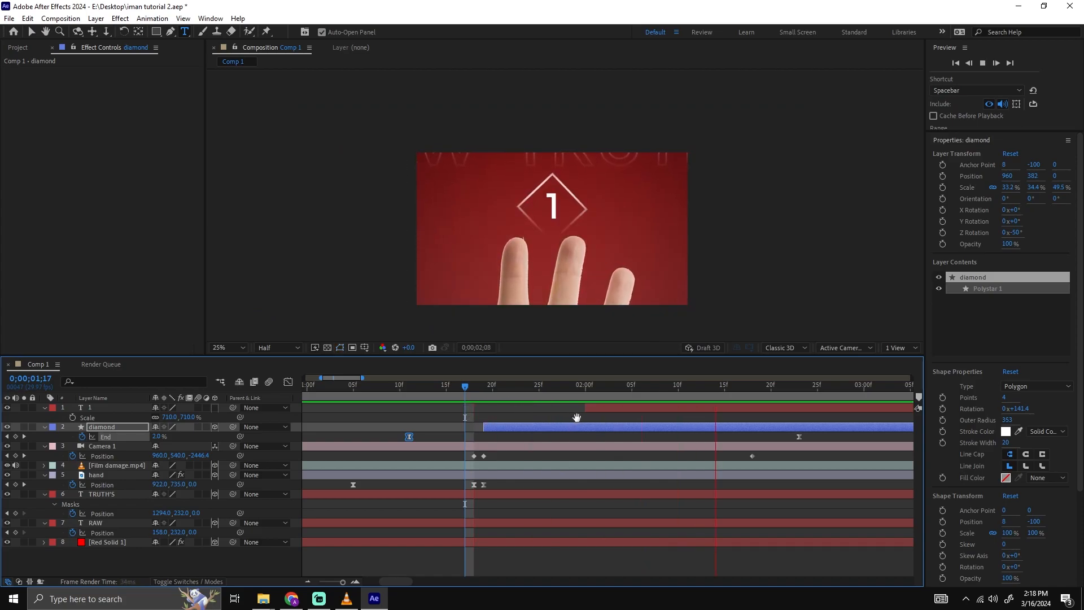
Extend the start of the number 1 layer back to 0;00;01;19, level with the start of the diamond layer.
drag(600, 408, 498, 406)
click(483, 391)
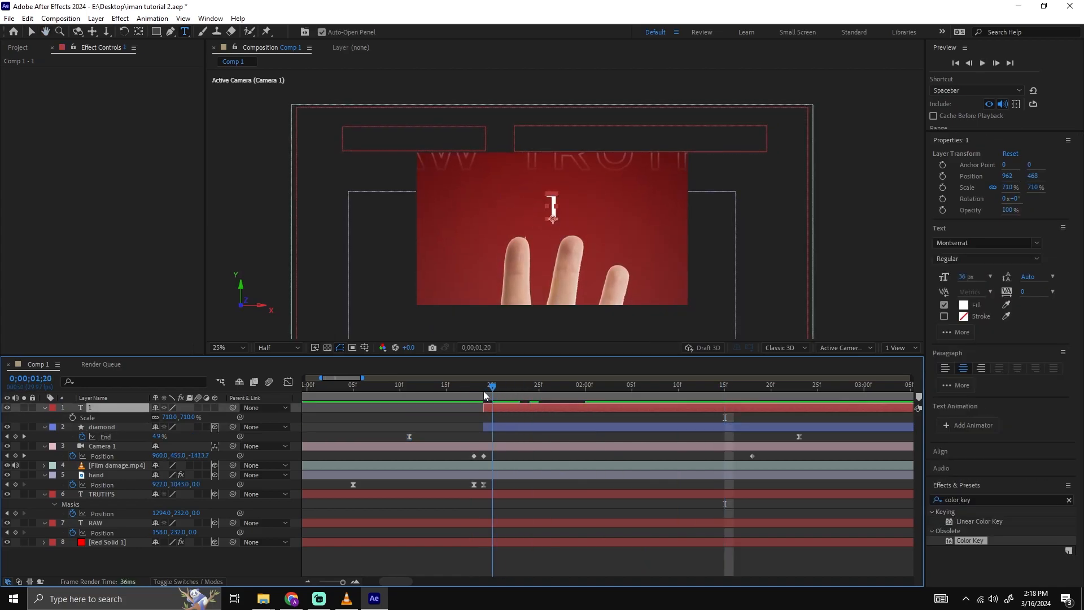
scroll(595, 199, up, 3)
Check the number 1 inside the finished diamond at 0;00;02;20 and lower it to Position 960, 494.
drag(602, 388, 770, 395)
scroll(542, 214, down, 1)
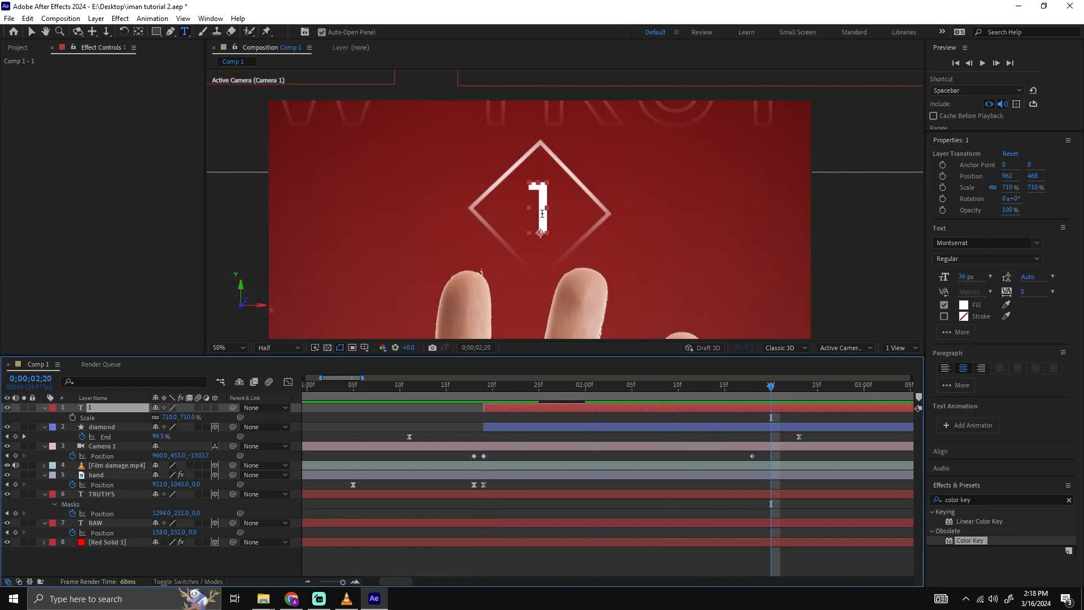
key(v)
drag(546, 212, 544, 215)
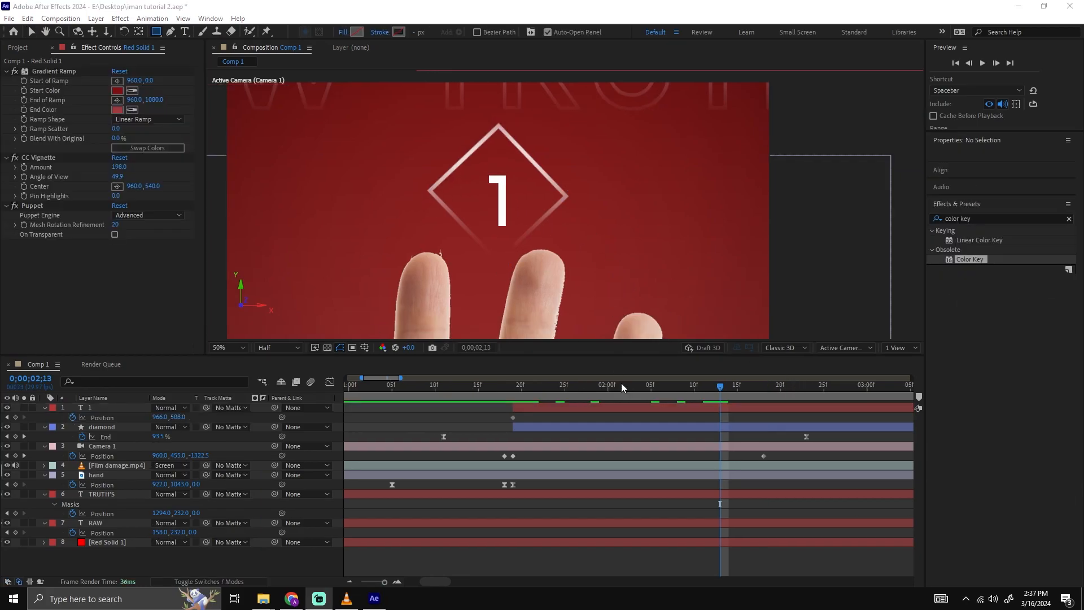
drag(581, 388, 530, 400)
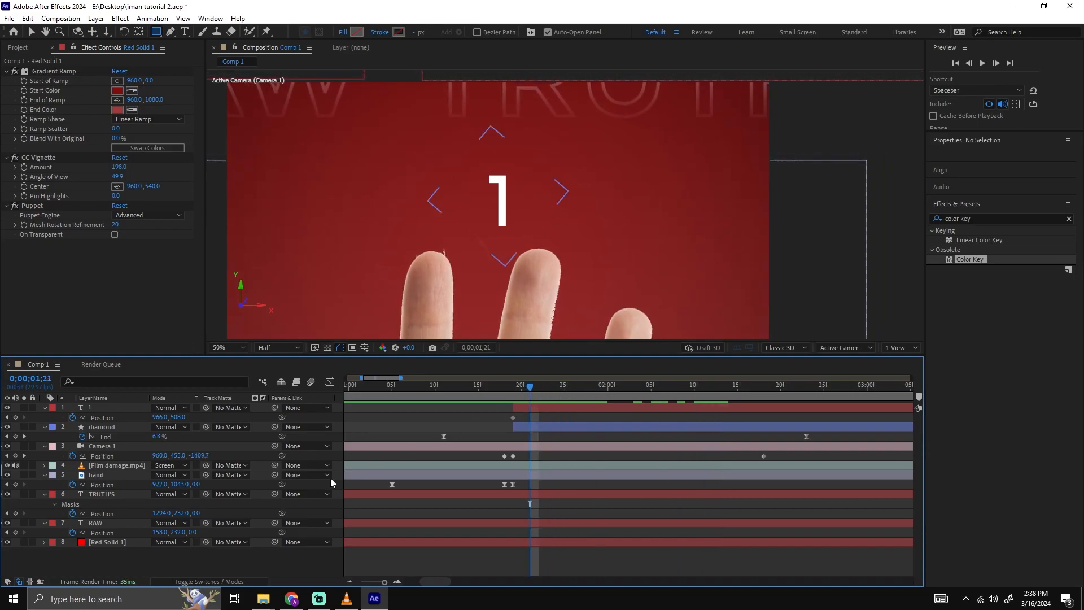
Add a new full-frame red solid above the number 1 layer.
drag(734, 386, 764, 388)
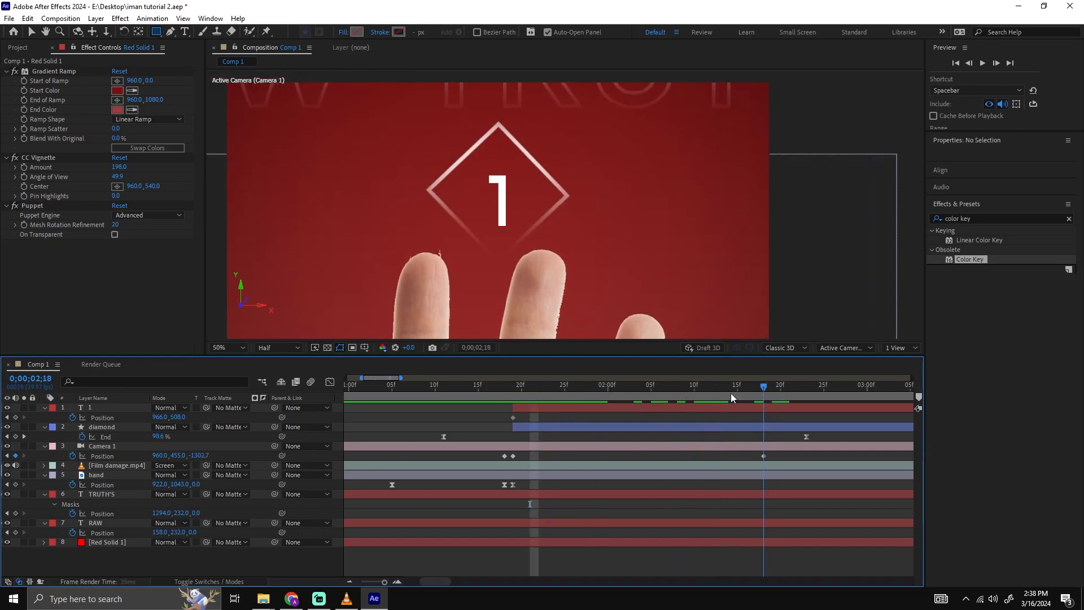
click(713, 402)
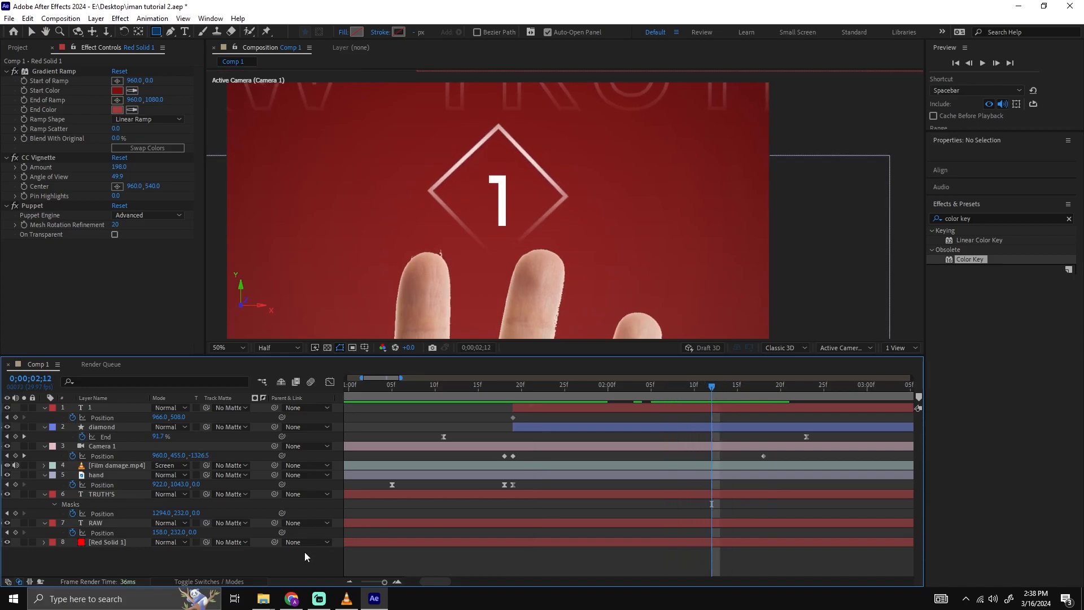
right_click(286, 569)
mouse_move(339, 430)
click(451, 459)
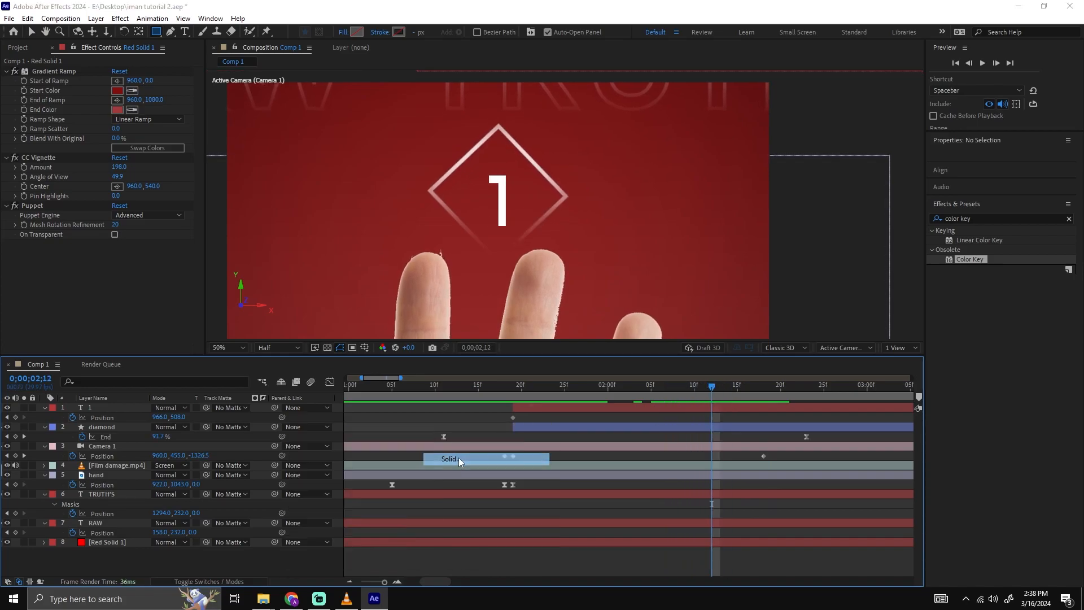
click(570, 401)
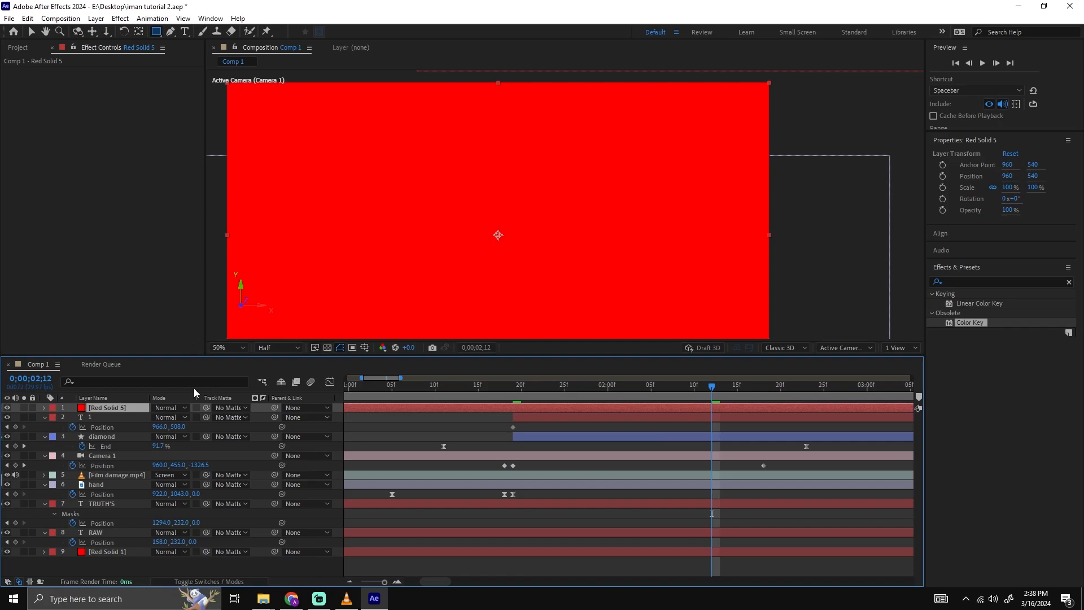
Draw a rectangular mask on the new red solid around the number 1, reaching down to the fingertips.
drag(444, 173, 568, 220)
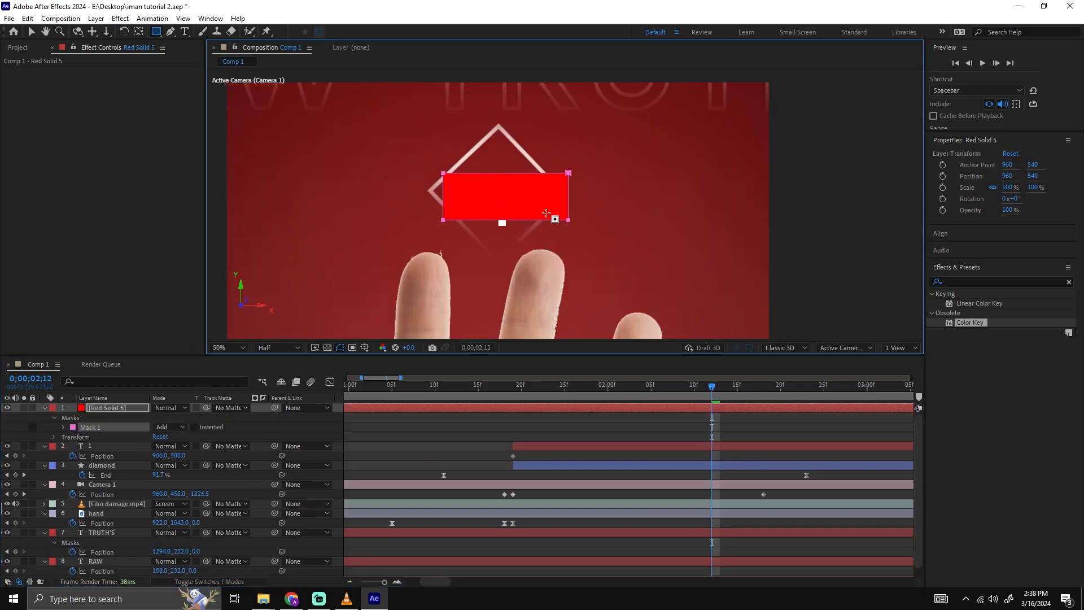
key(ctrl+z)
drag(440, 153, 568, 256)
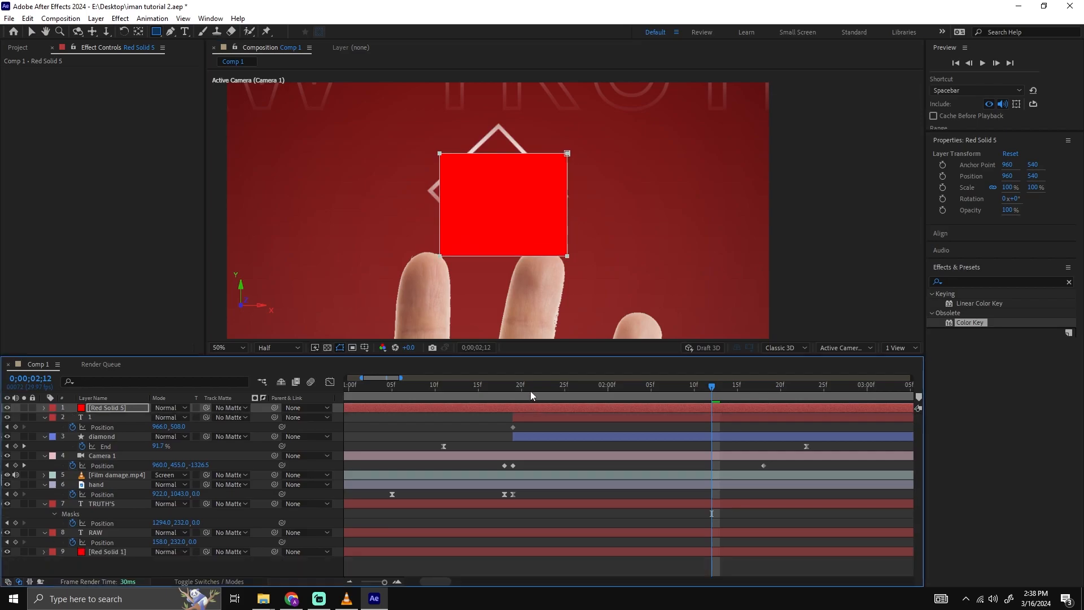
Set the masked Red Solid 5 as the track matte of the number 1 layer and go to 0;00;01;19.
click(519, 390)
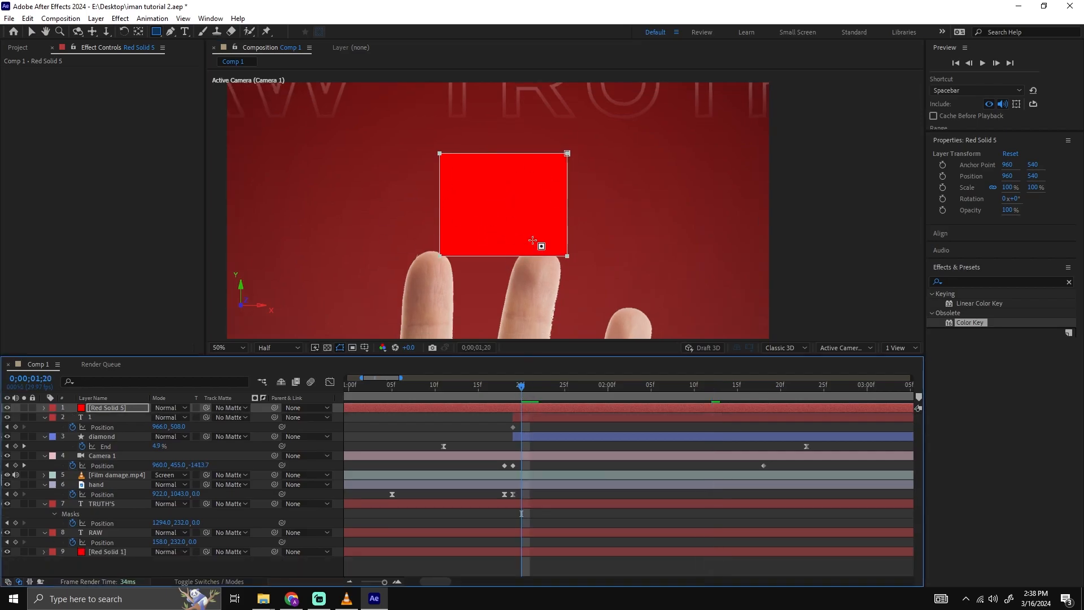
click(536, 420)
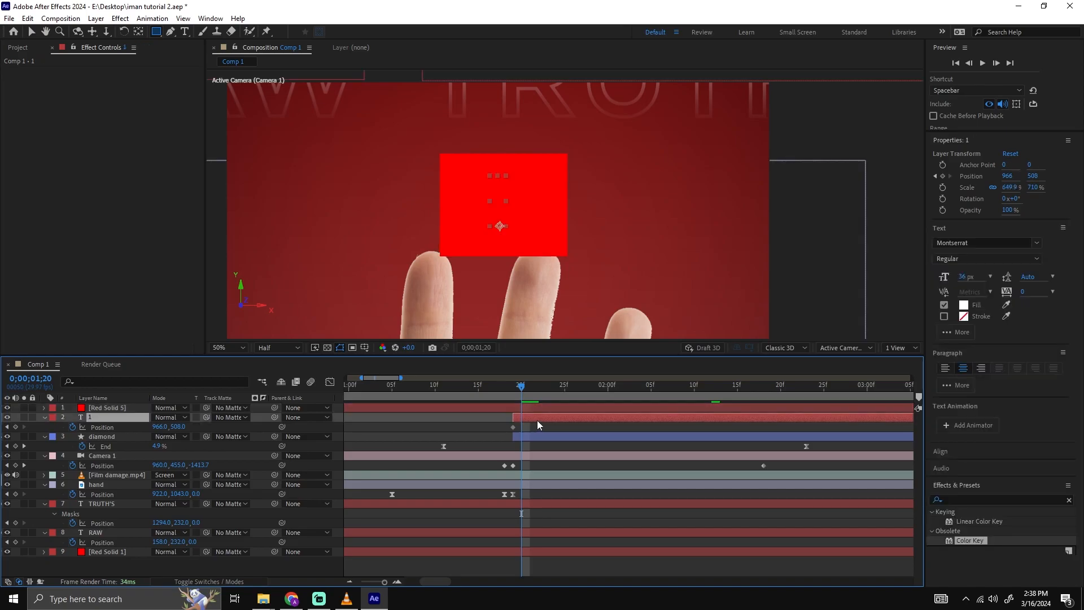
click(231, 417)
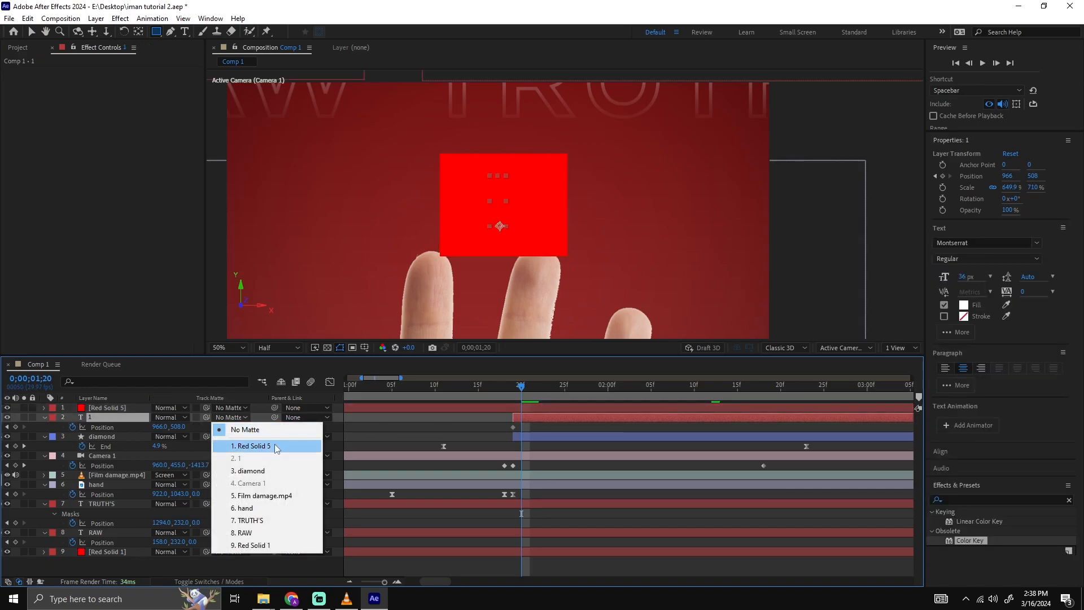
click(265, 445)
drag(526, 392, 520, 395)
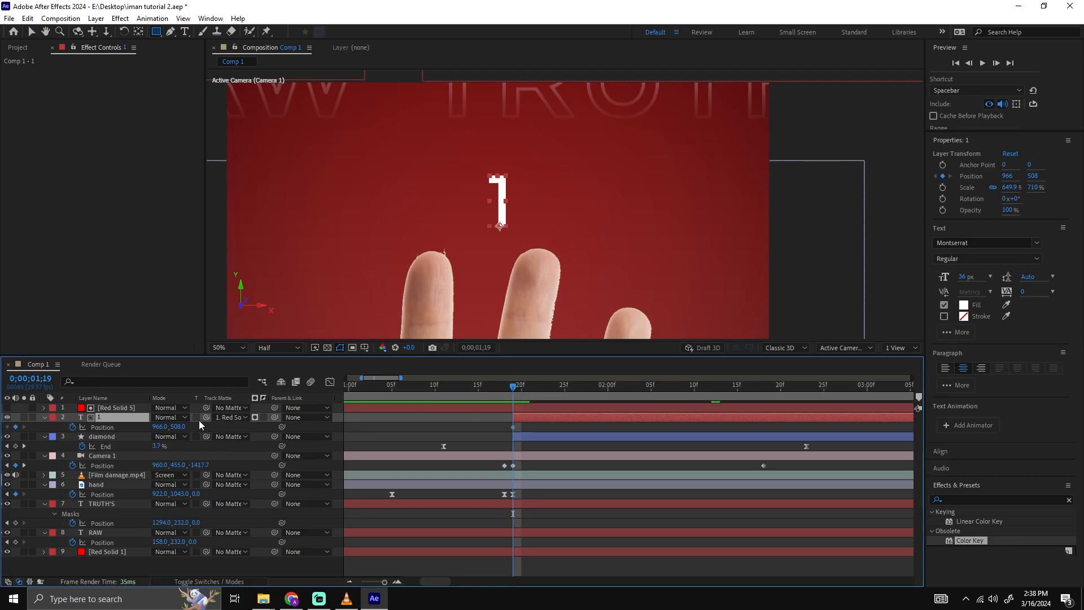
drag(178, 427, 355, 425)
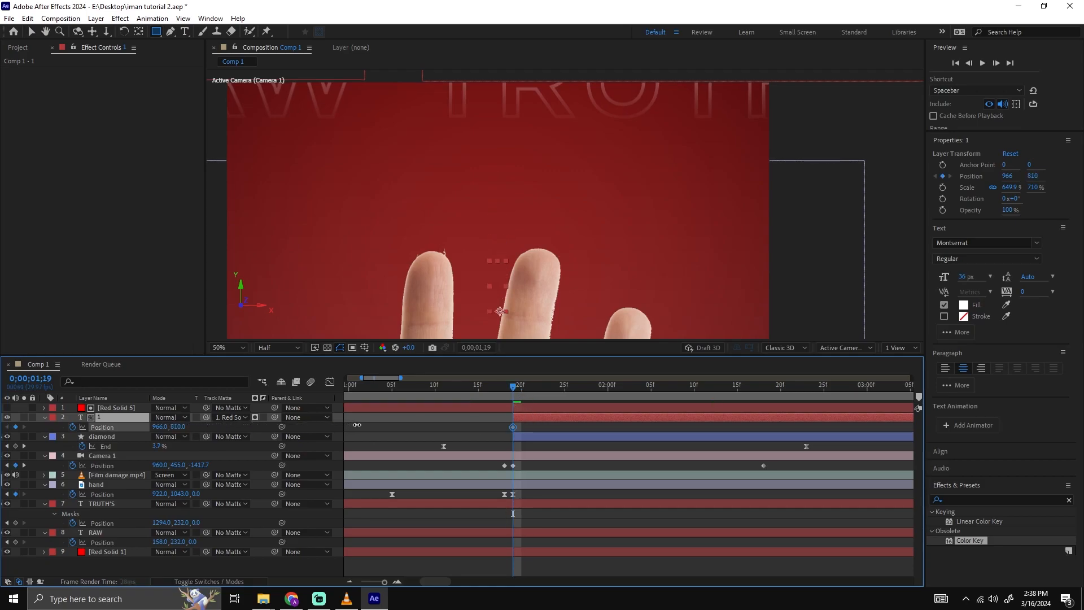
drag(289, 427, 230, 418)
key(ctrl+z)
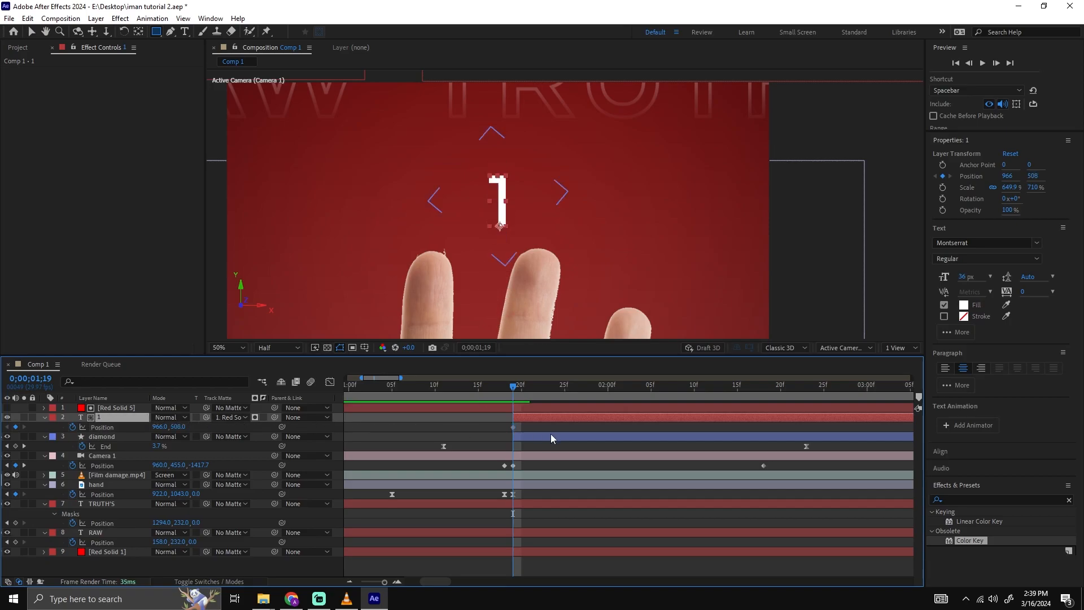
Animate the number 1 rising from Position 966, 826 at 0;00;01;19 to 966, 508 at about 0;00;02;06, and preview it.
click(514, 433)
click(513, 429)
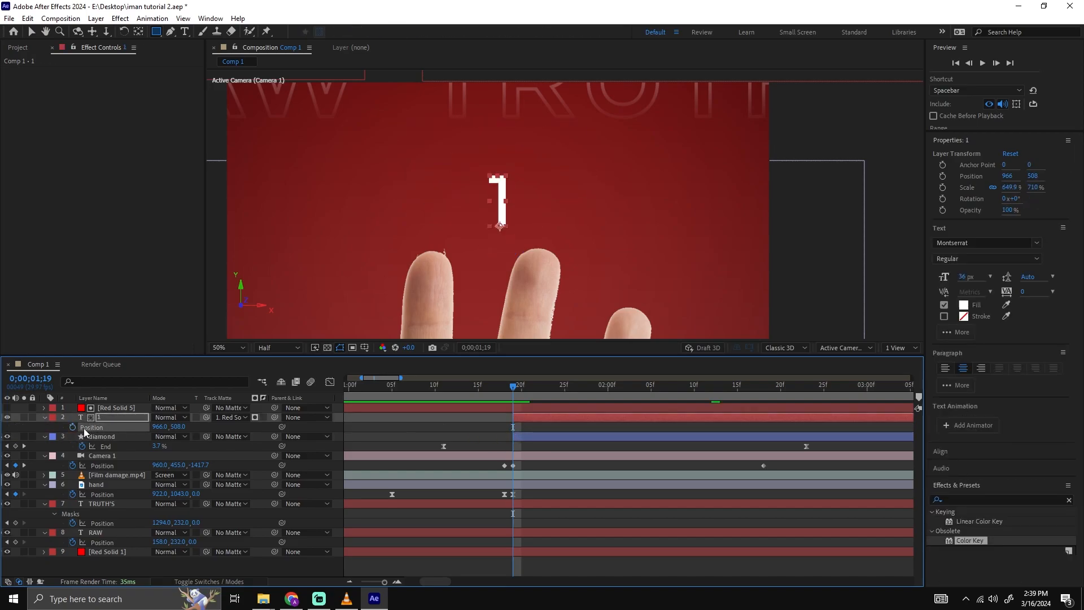
drag(517, 429, 552, 429)
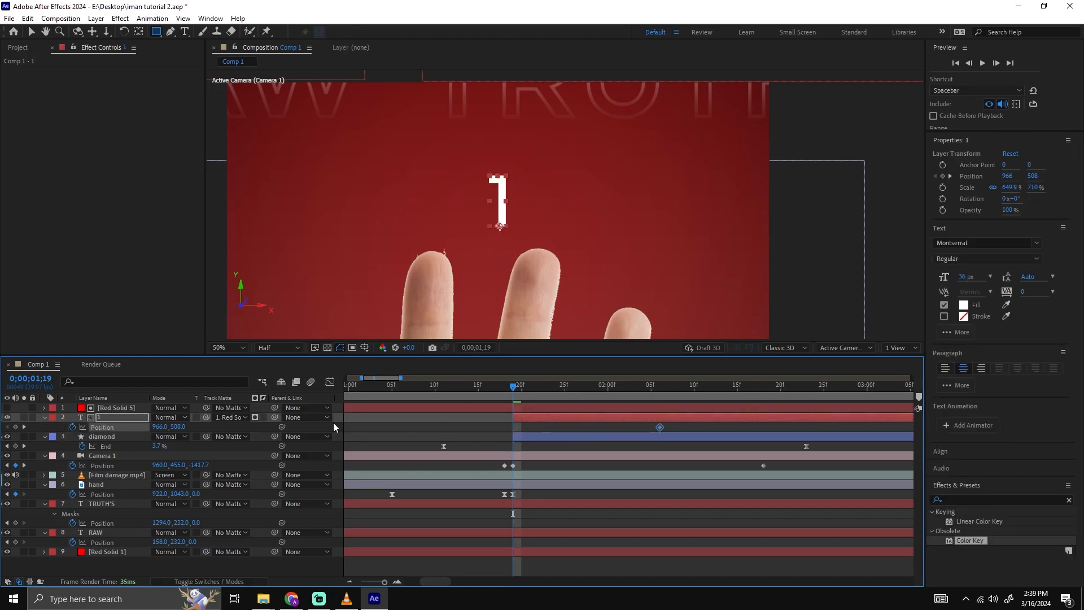
drag(187, 427, 350, 417)
key(space)
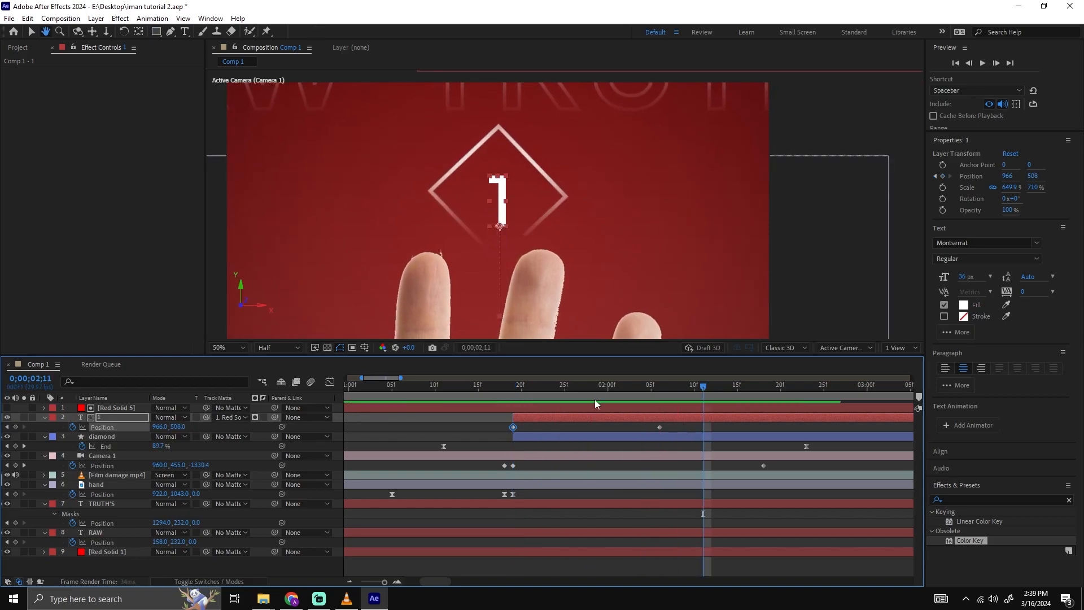
Move the matte solid up to Position 966, 476 to hide the number's starting position, and preview the reveal.
click(519, 389)
mouse_move(533, 390)
mouse_down()
mouse_move(516, 386)
mouse_move(564, 385)
mouse_move(537, 395)
mouse_up()
click(557, 406)
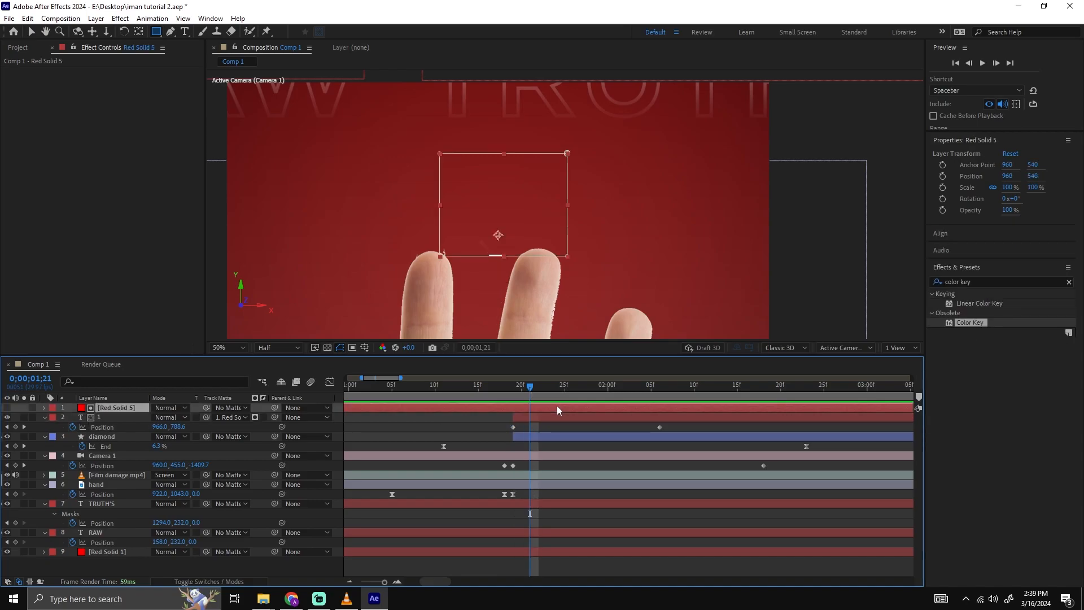
key(v)
click(511, 241)
drag(511, 242, 511, 229)
click(513, 387)
key(space)
key(space)
click(527, 386)
mouse_move(530, 389)
mouse_down()
mouse_move(685, 382)
mouse_move(527, 394)
mouse_up()
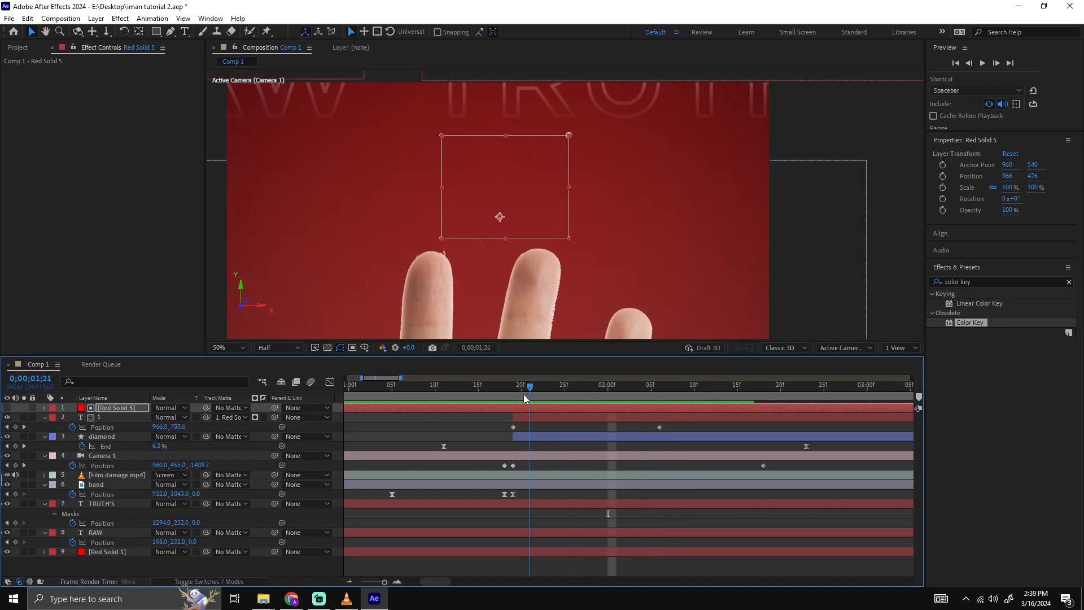
Apply Easy Ease to both Position keyframes of the number 1 and preview its reveal in the diamond.
click(700, 429)
click(500, 421)
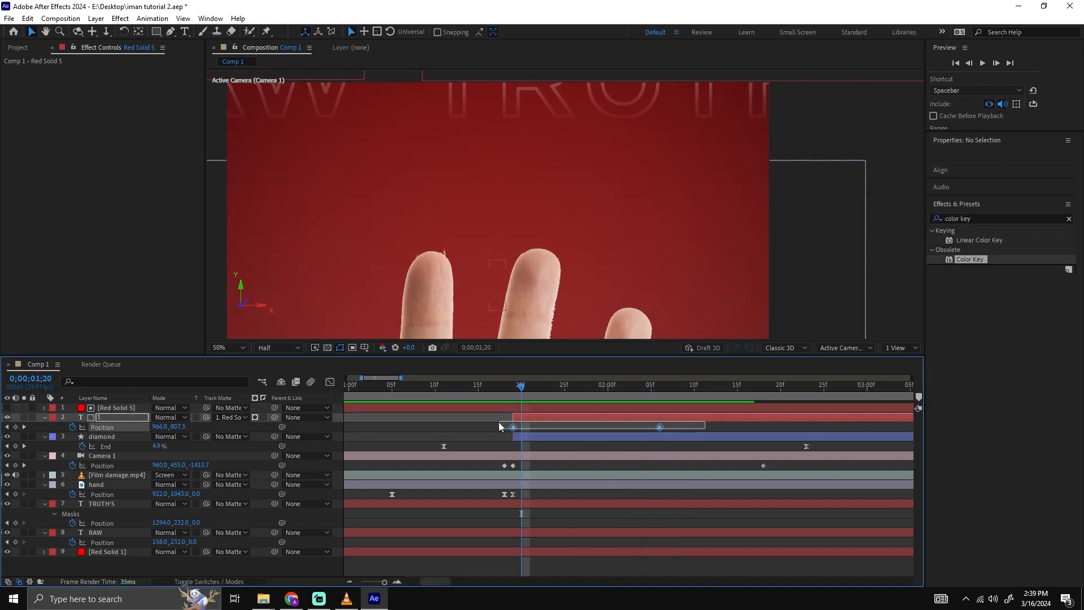
click(506, 386)
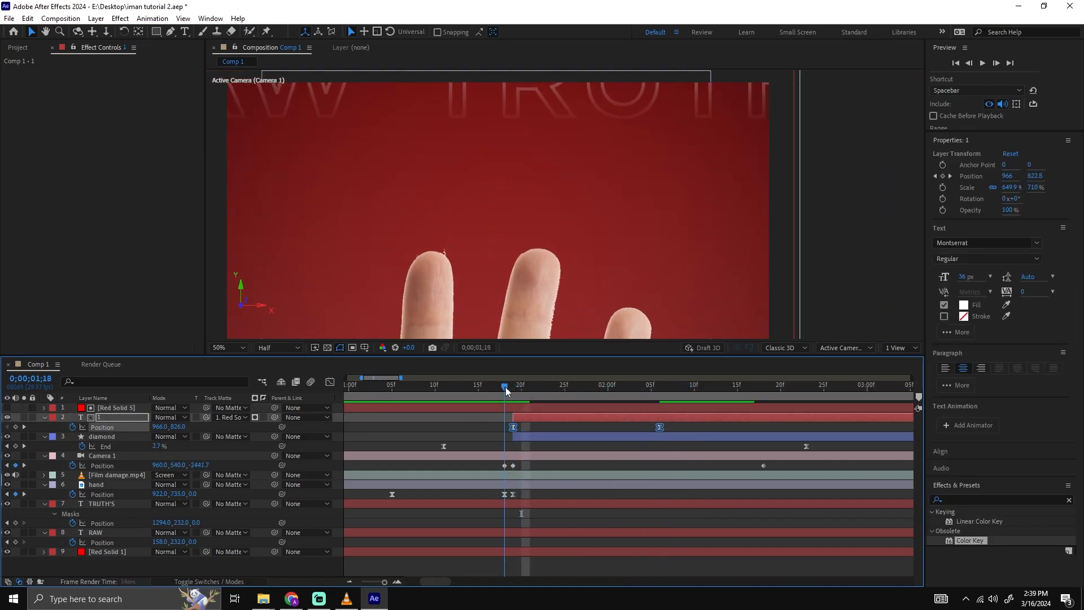
key(space)
key(space)
drag(512, 389, 556, 393)
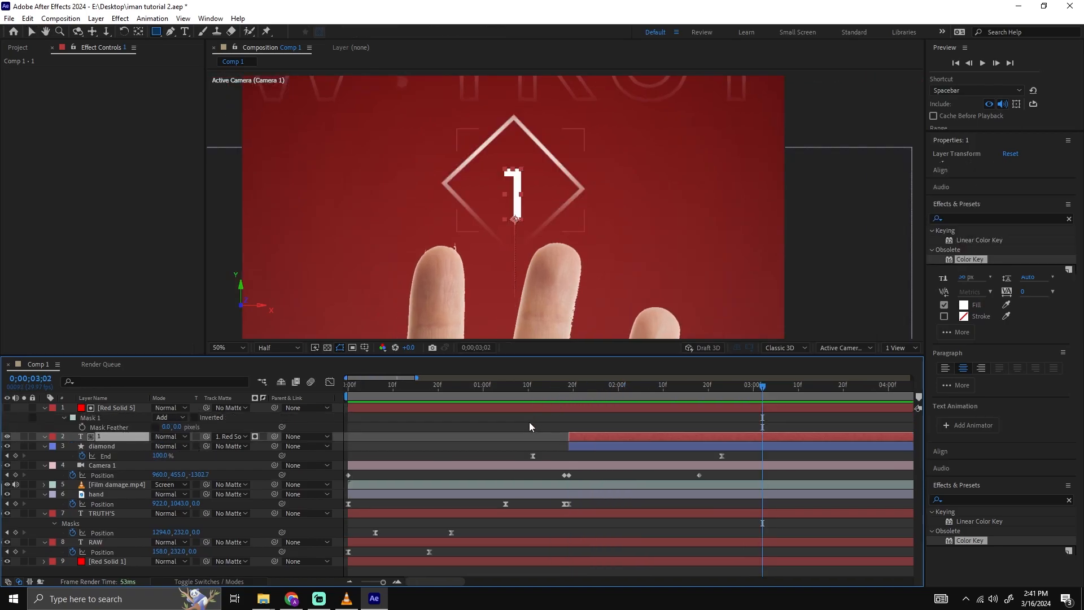
click(569, 385)
key(space)
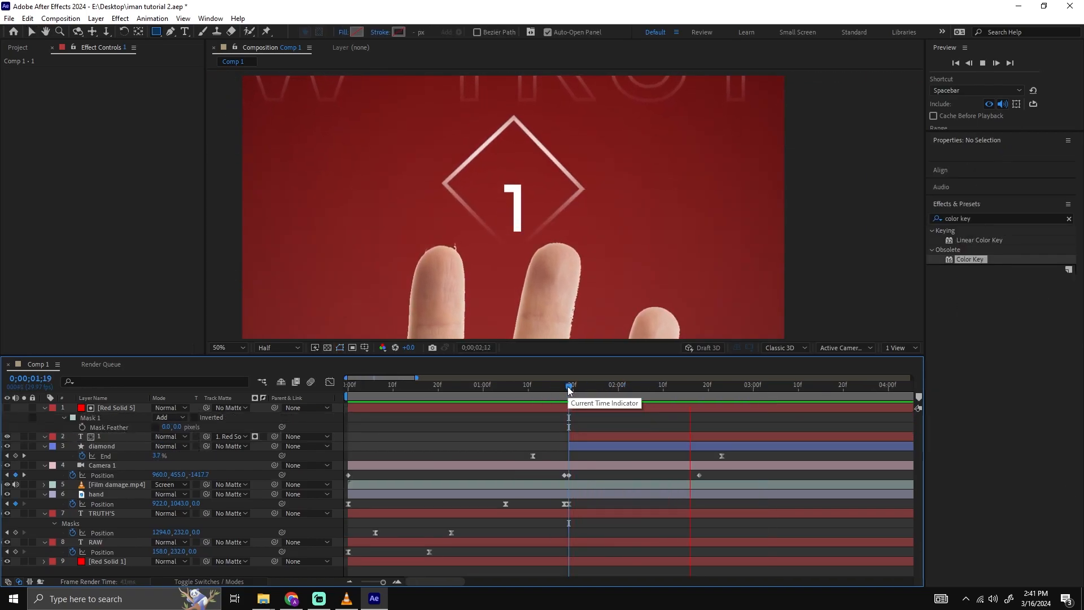
Preview the number's reveal and draw a rectangular mask over the upper half of the number 1 at 0;00;02;26.
click(571, 386)
key(space)
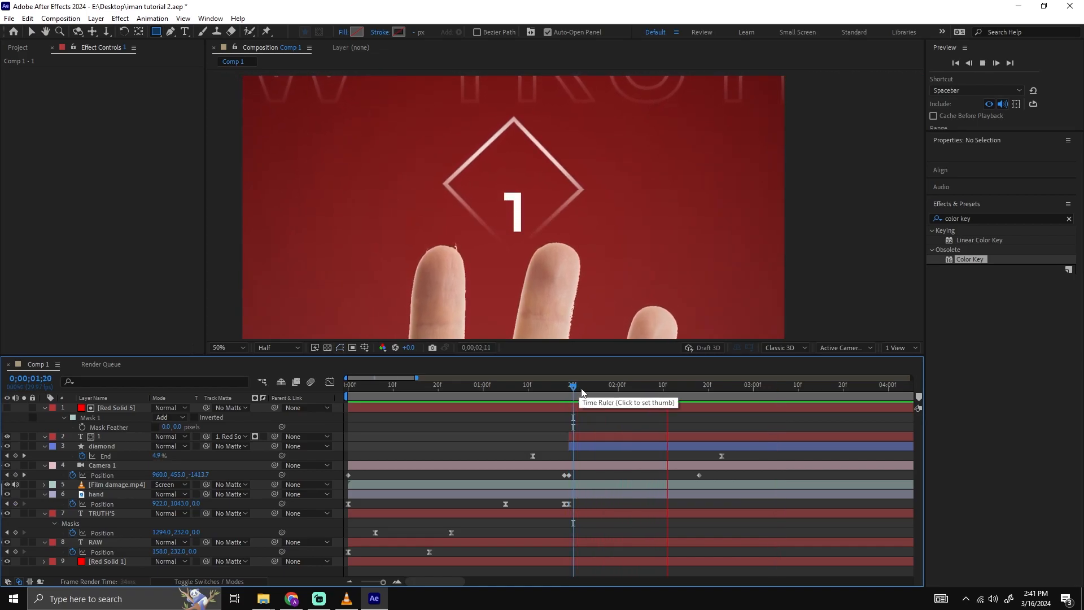
click(587, 386)
key(space)
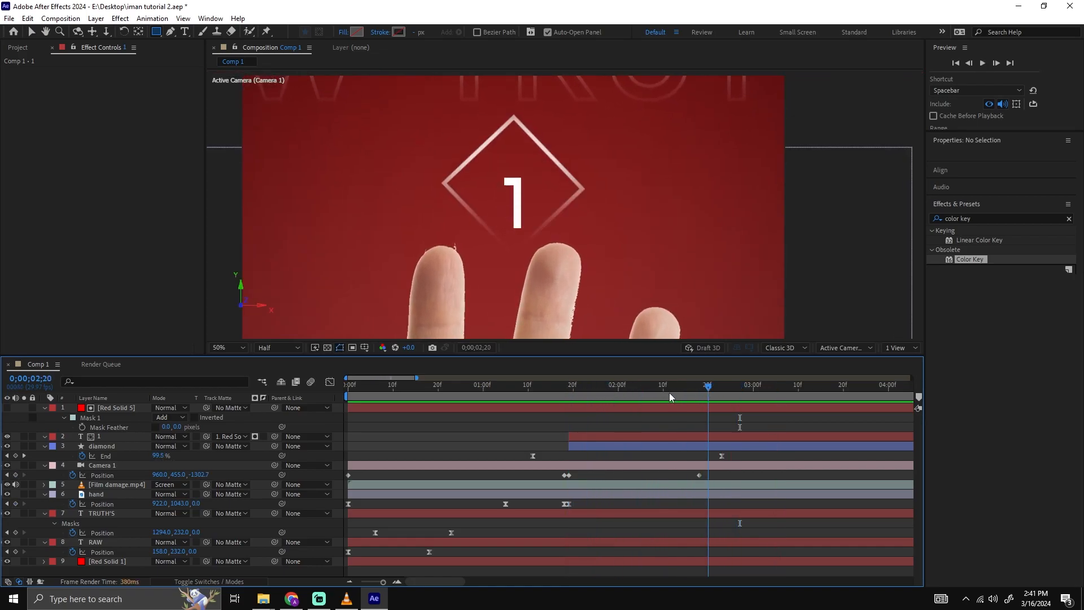
click(727, 397)
drag(727, 398, 736, 397)
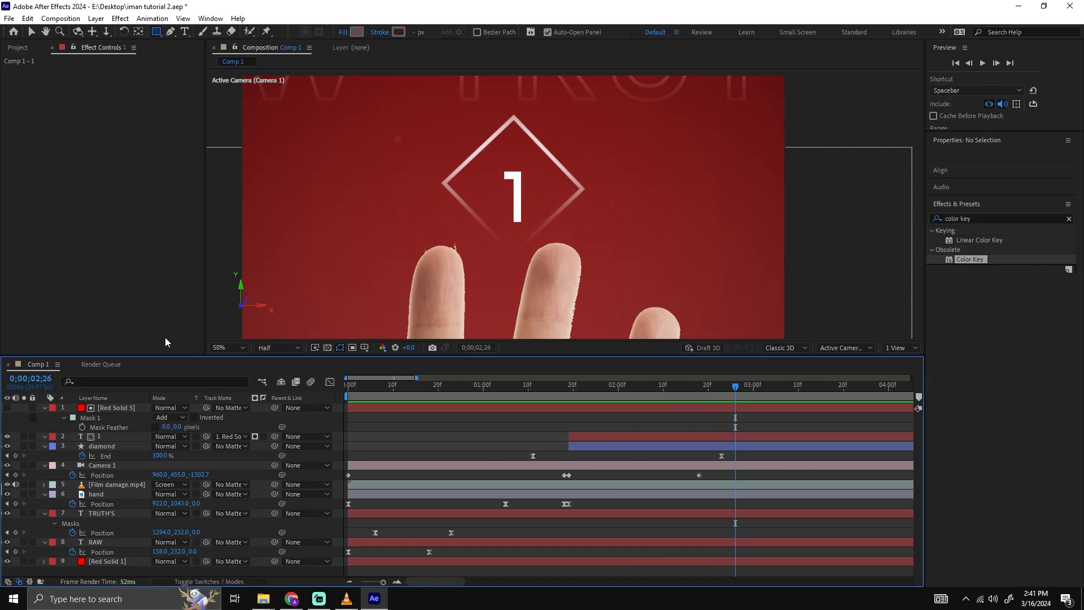
click(110, 438)
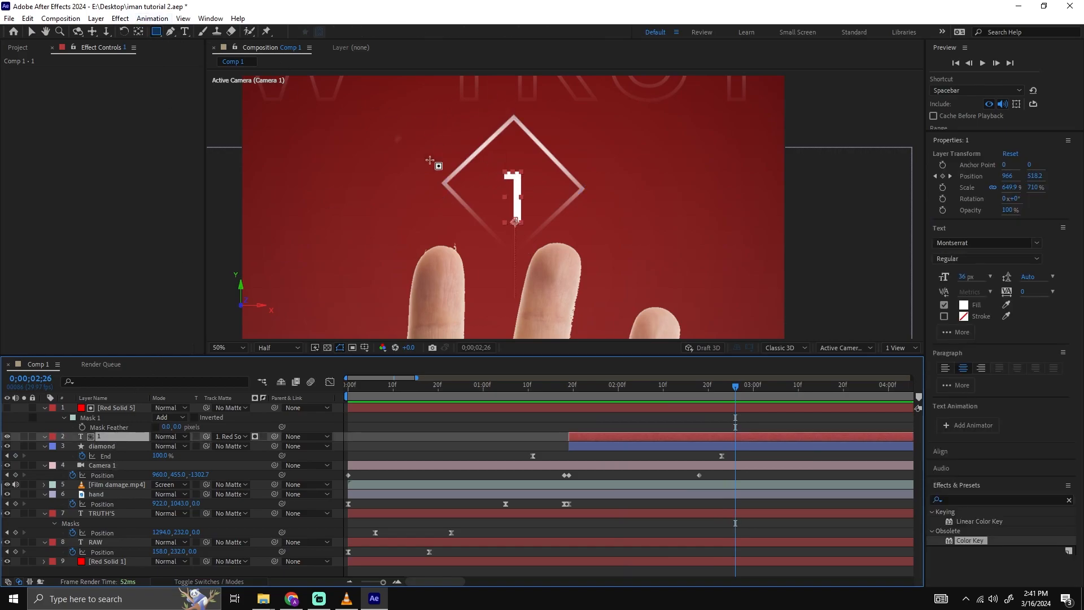
drag(481, 160, 525, 185)
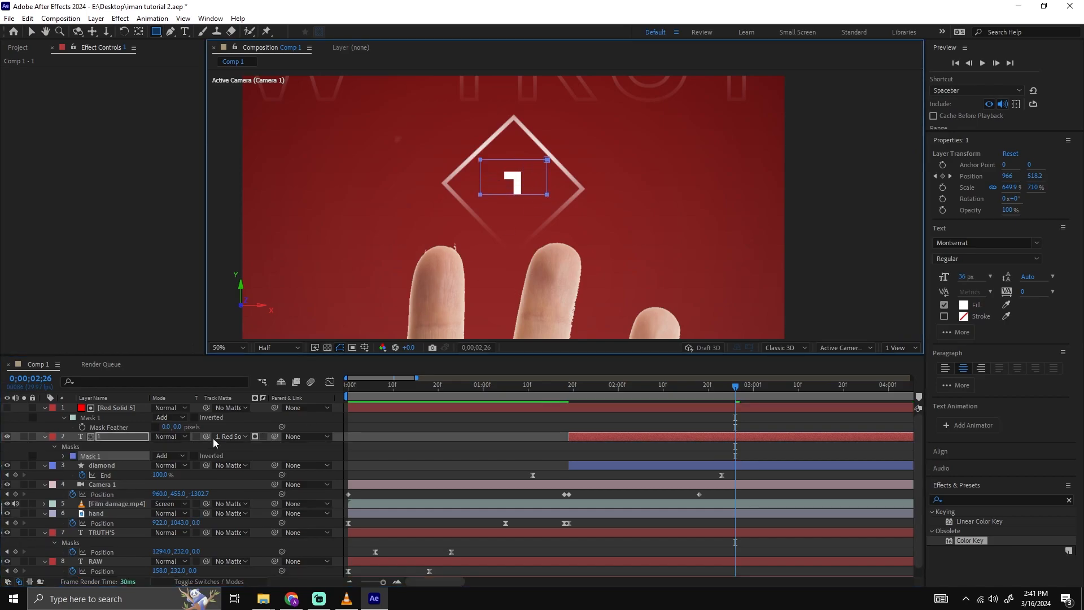
Set the Mask Feather of the number 1 to 13 pixels and preview its faded reveal inside the diamond.
key(f)
drag(178, 459, 204, 454)
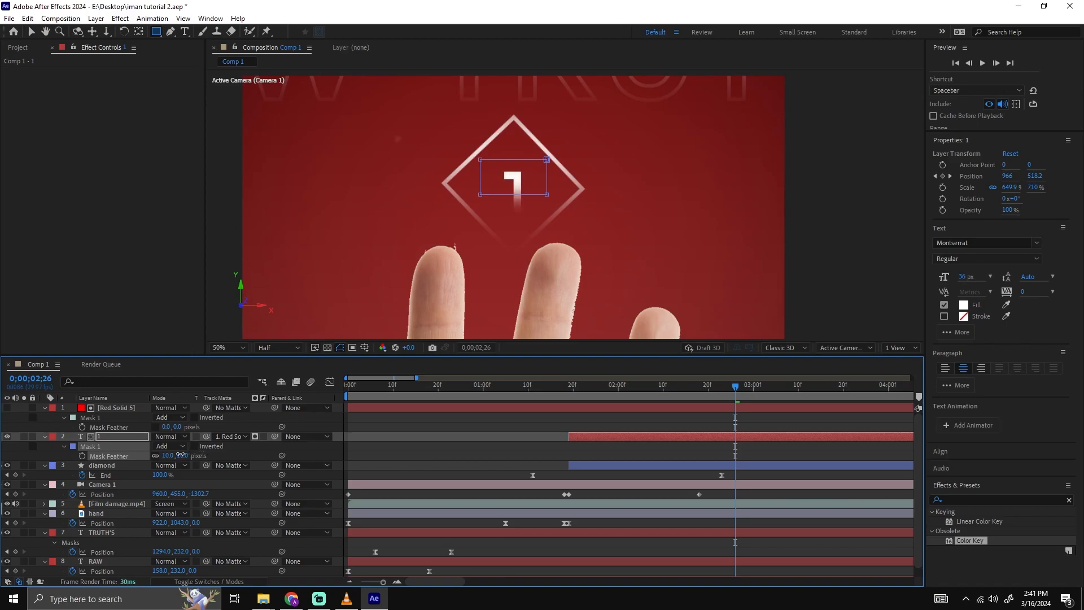
click(611, 453)
click(569, 395)
key(space)
mouse_move(569, 395)
mouse_down()
mouse_move(631, 394)
mouse_move(558, 392)
mouse_up()
key(space)
key(space)
click(573, 387)
key(space)
key(space)
Reveal the Position keyframes of the number 1 and move the first one to 0;00;01;19.
click(617, 435)
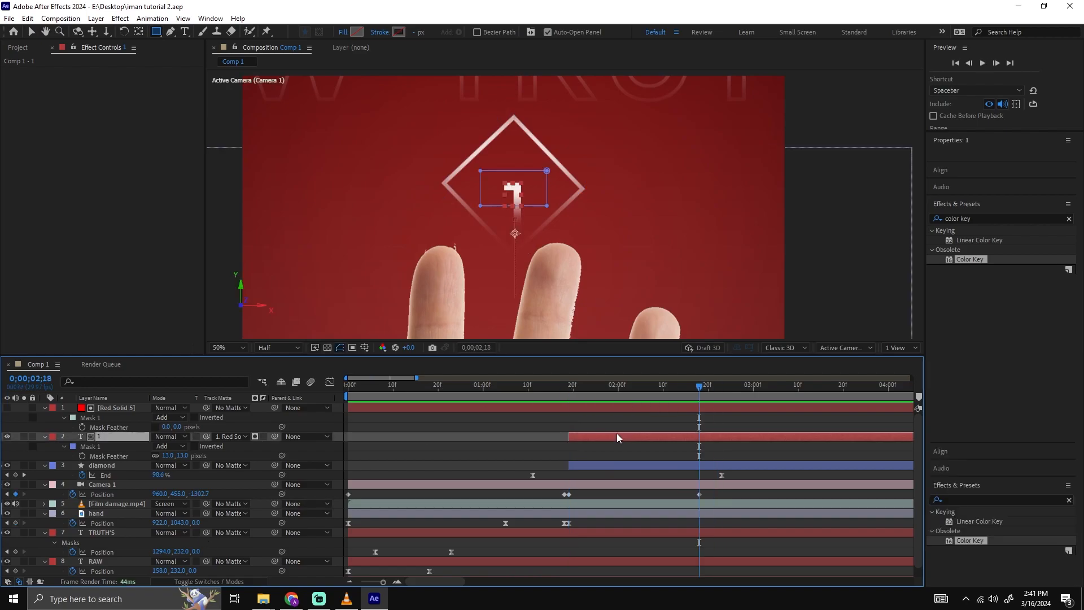
key(p)
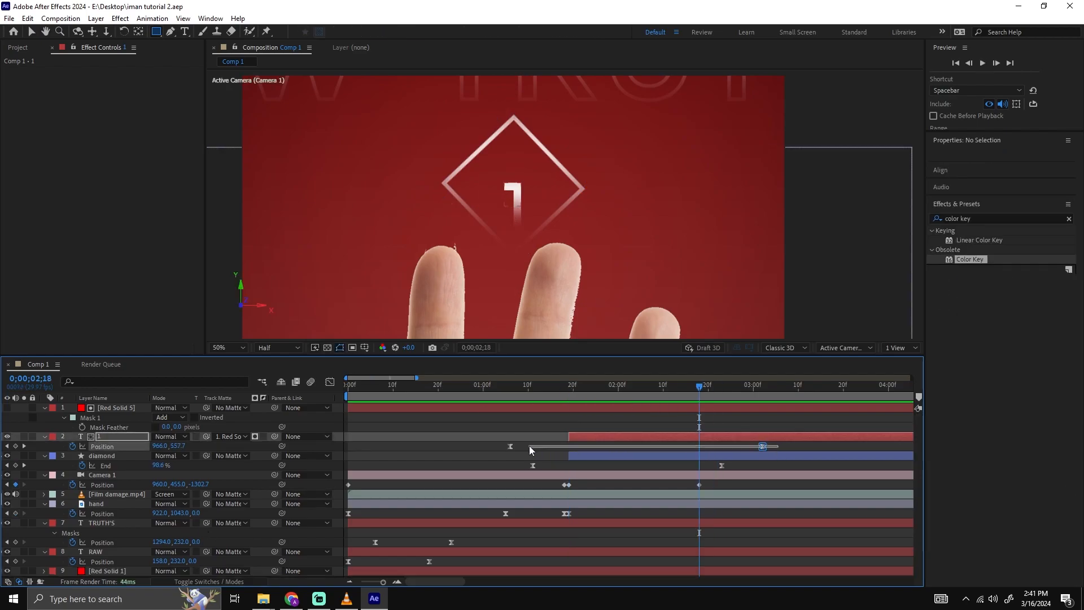
click(516, 446)
drag(510, 446, 569, 446)
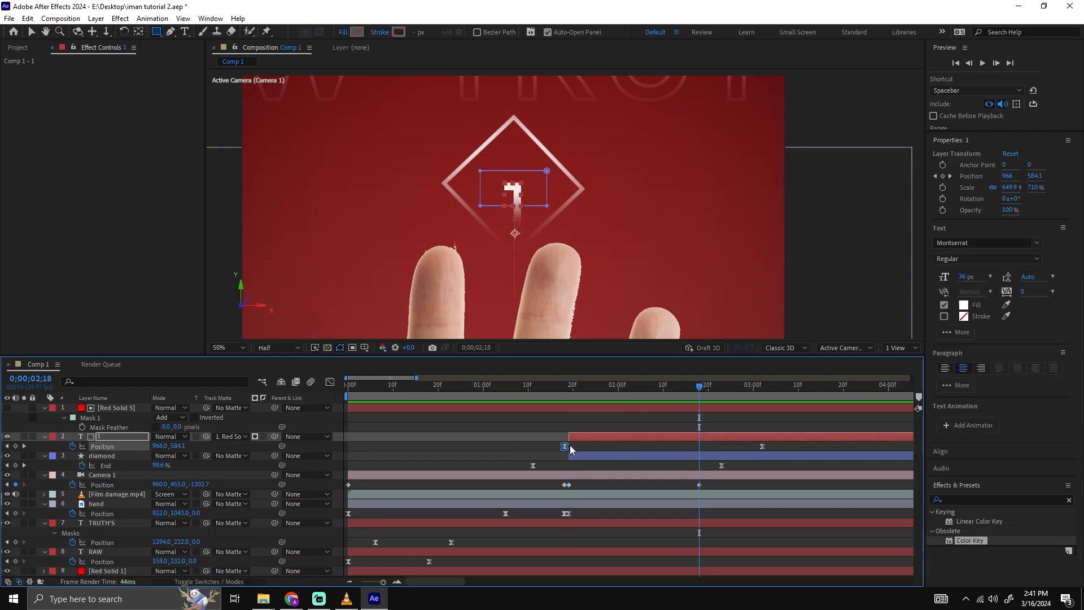
click(779, 446)
Reshape the number's Position speed curve to start fast and slow down gradually towards the last keyframe, and preview it.
drag(600, 389, 574, 392)
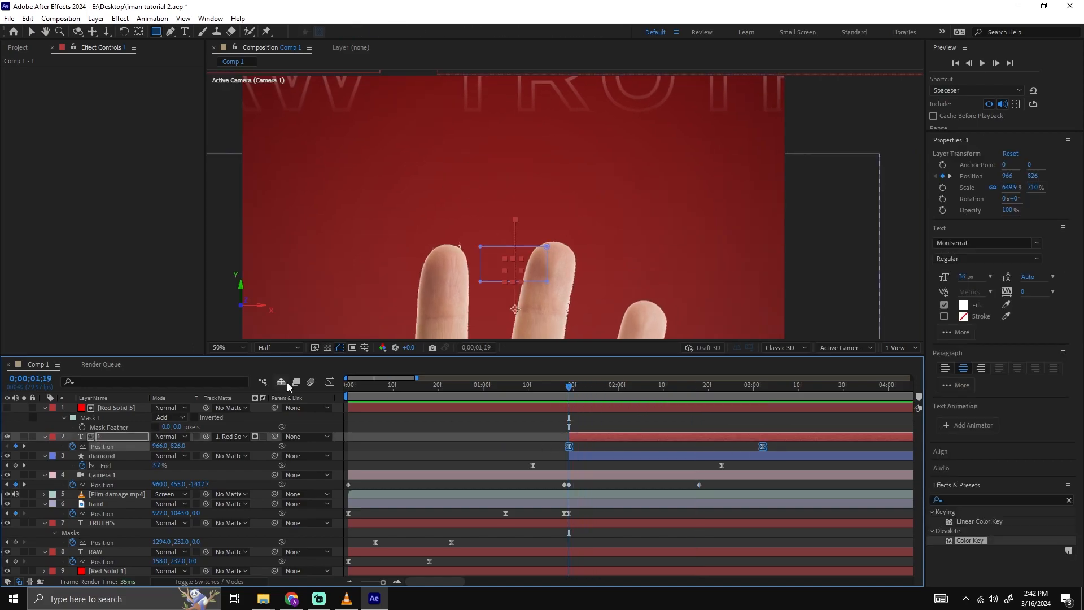
click(330, 382)
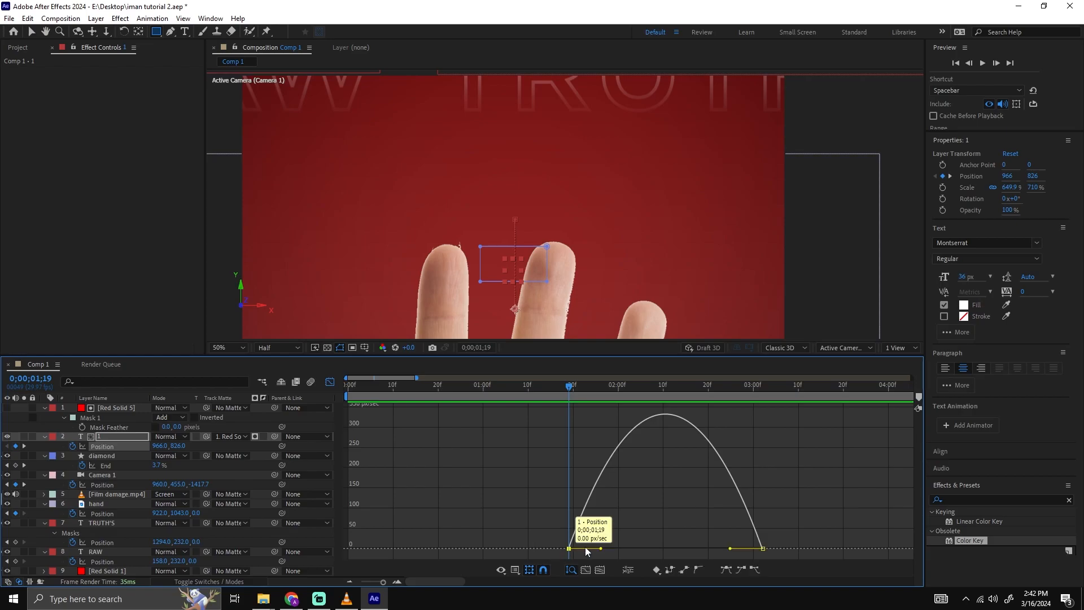
drag(633, 548, 571, 548)
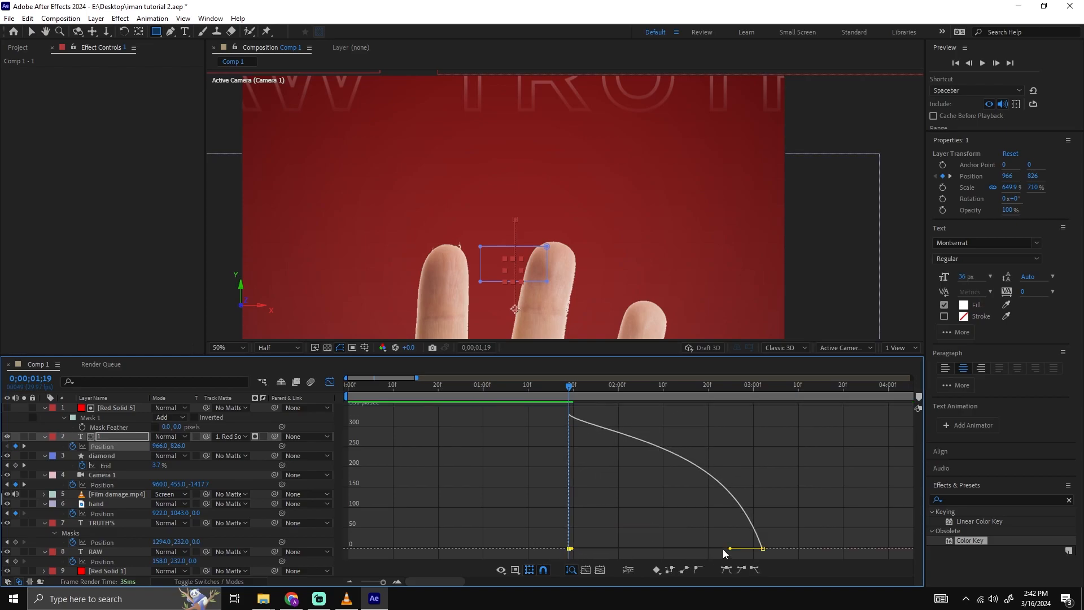
drag(731, 550, 704, 549)
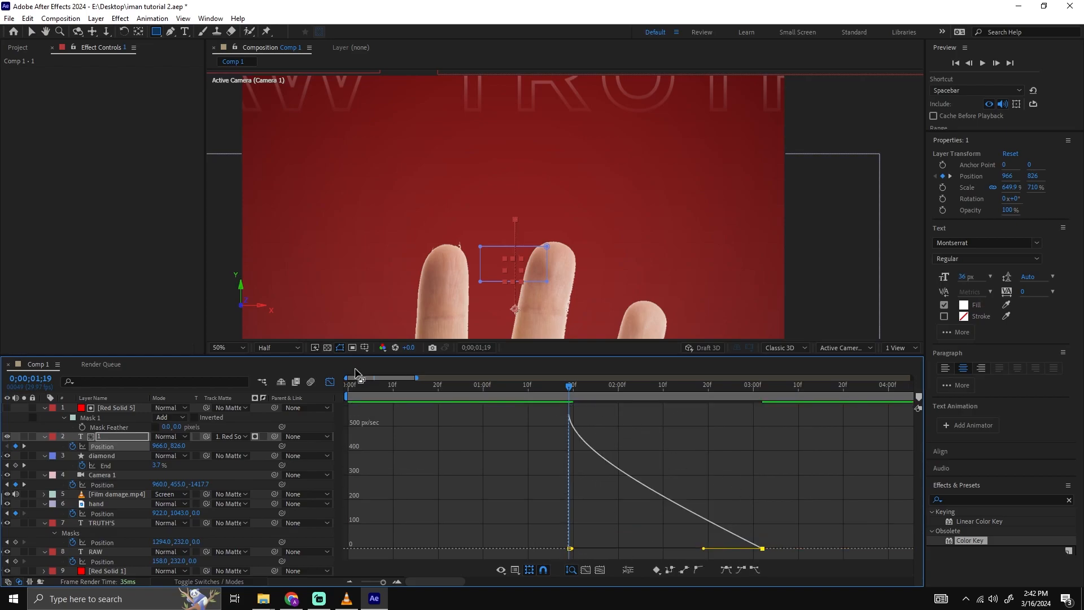
click(330, 383)
key(space)
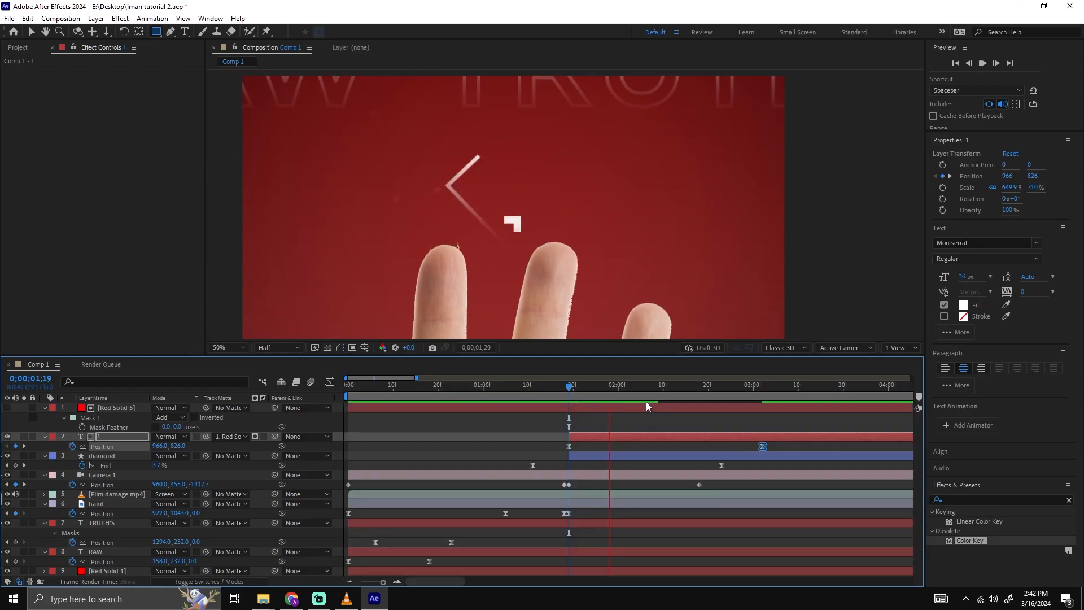
key(space)
click(607, 429)
Move the number's first Position keyframe earlier, to about 0;00;01;13, and preview the reveal from 0;00;01;19.
drag(758, 390, 569, 405)
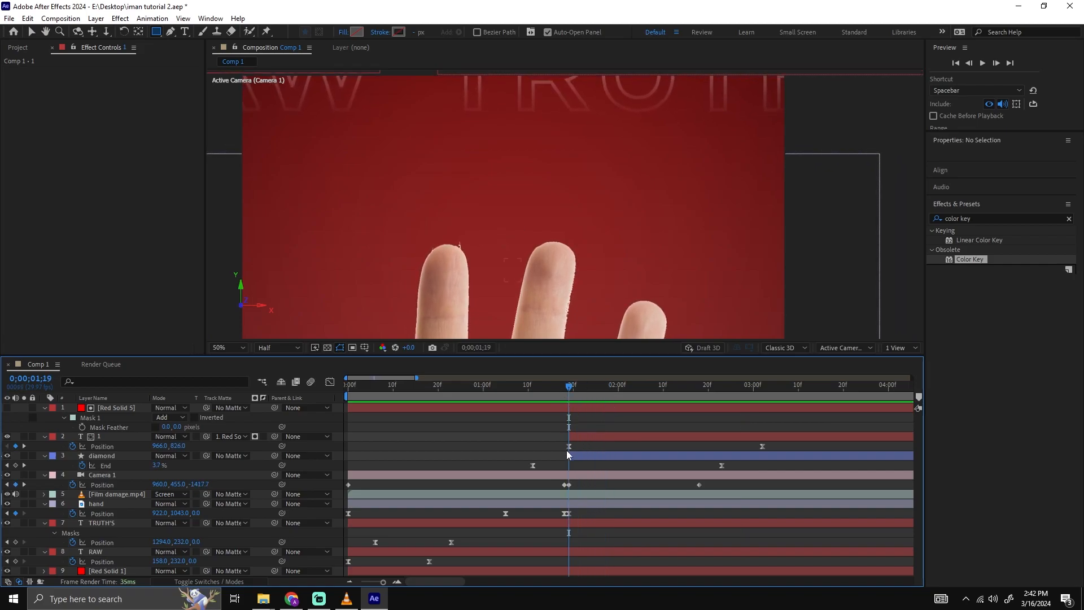
click(568, 446)
drag(553, 450, 542, 447)
key(space)
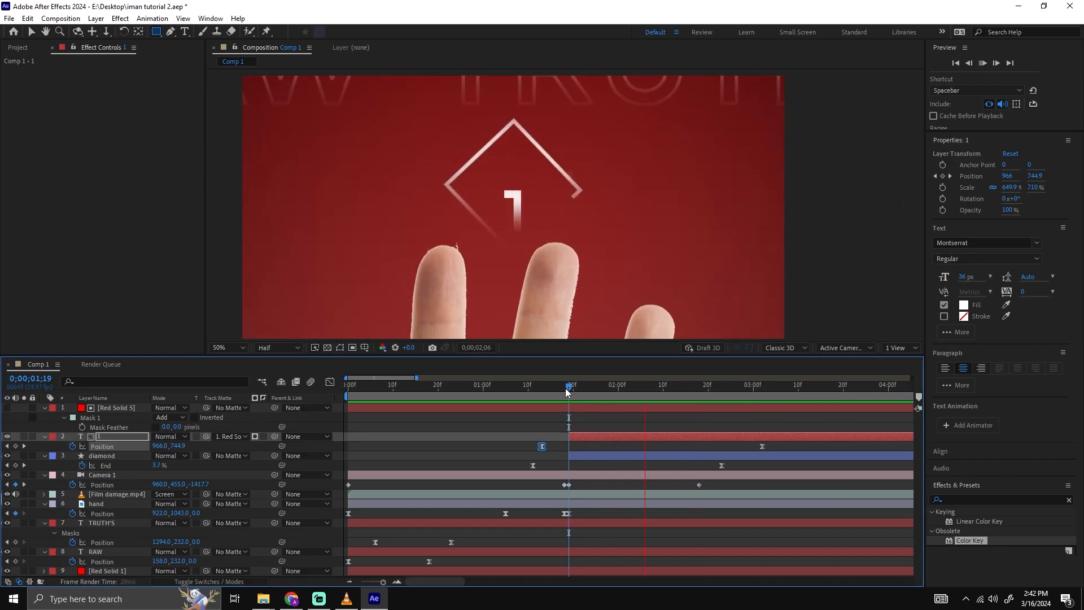
key(space)
Set the composition view to Fit up to 100% and preview the whole animation from the start.
click(475, 390)
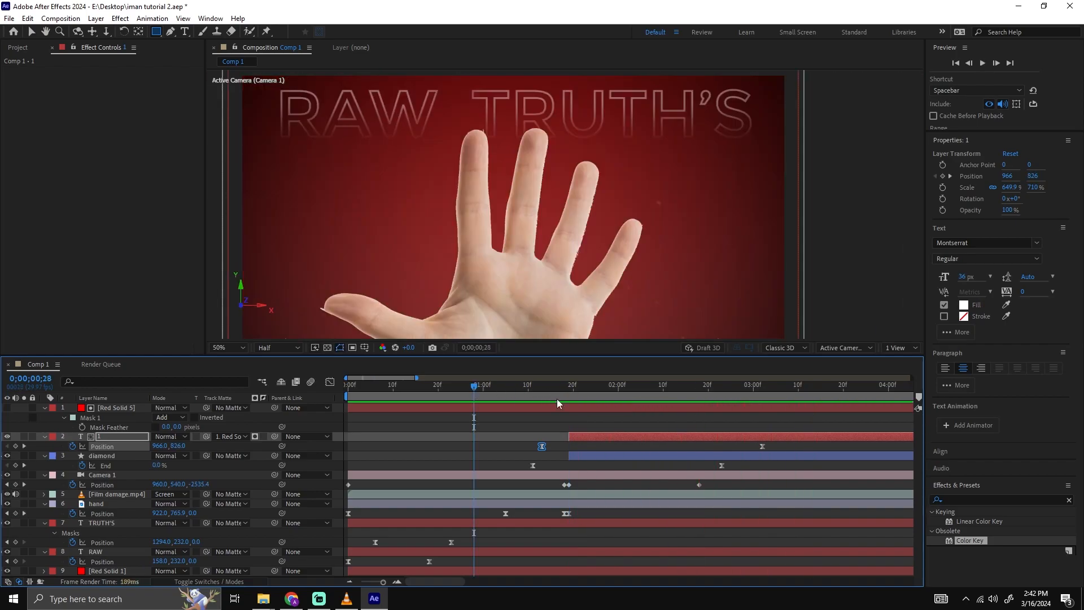
key(minus)
drag(378, 389, 348, 385)
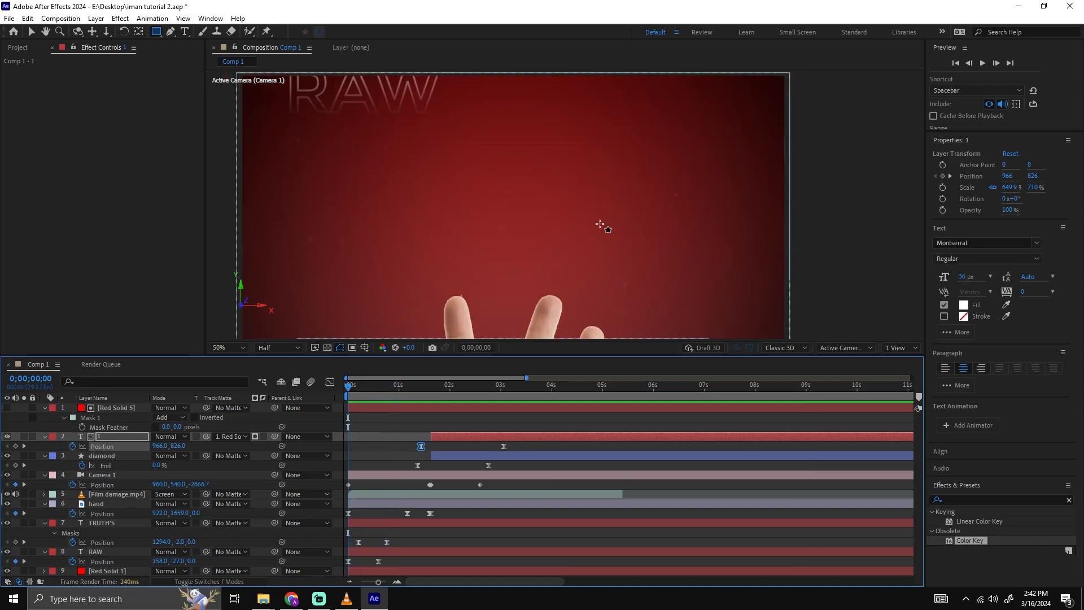
scroll(565, 223, down, 2)
click(271, 347)
click(226, 348)
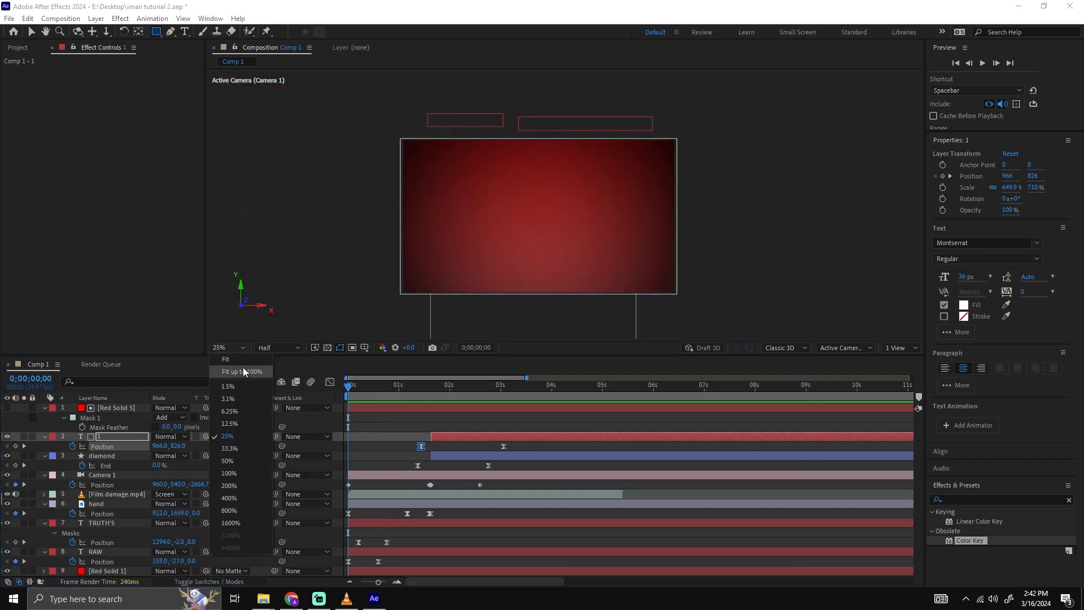
click(243, 371)
key(space)
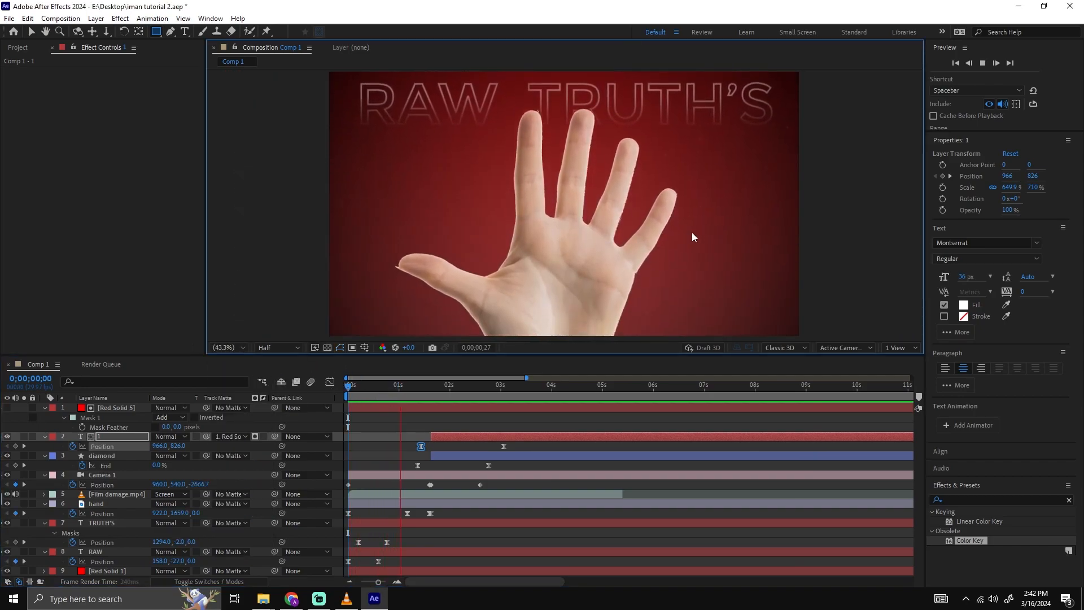
drag(423, 389, 348, 389)
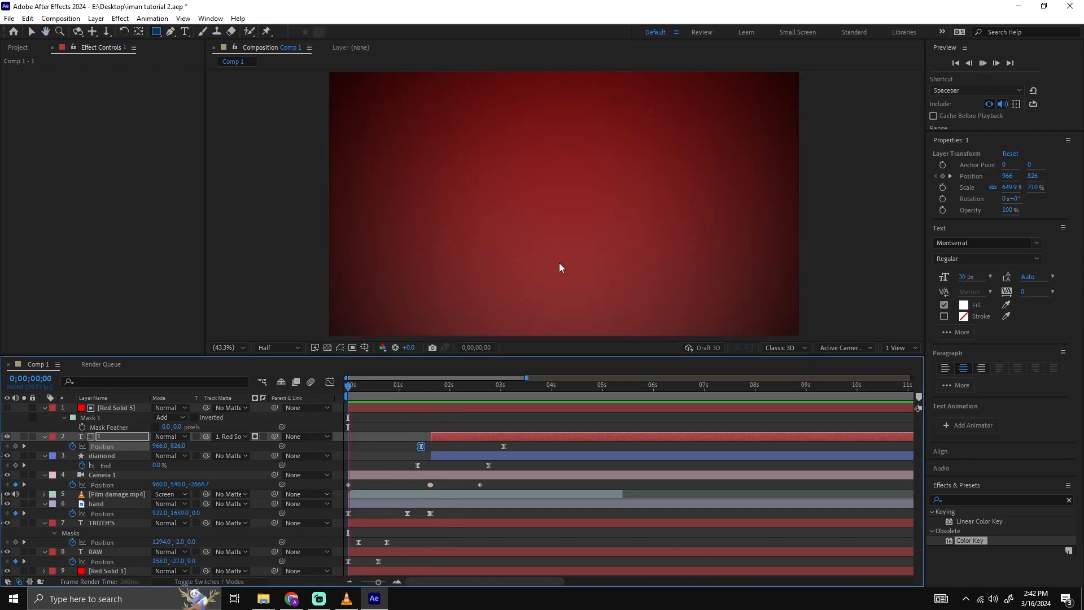
key(space)
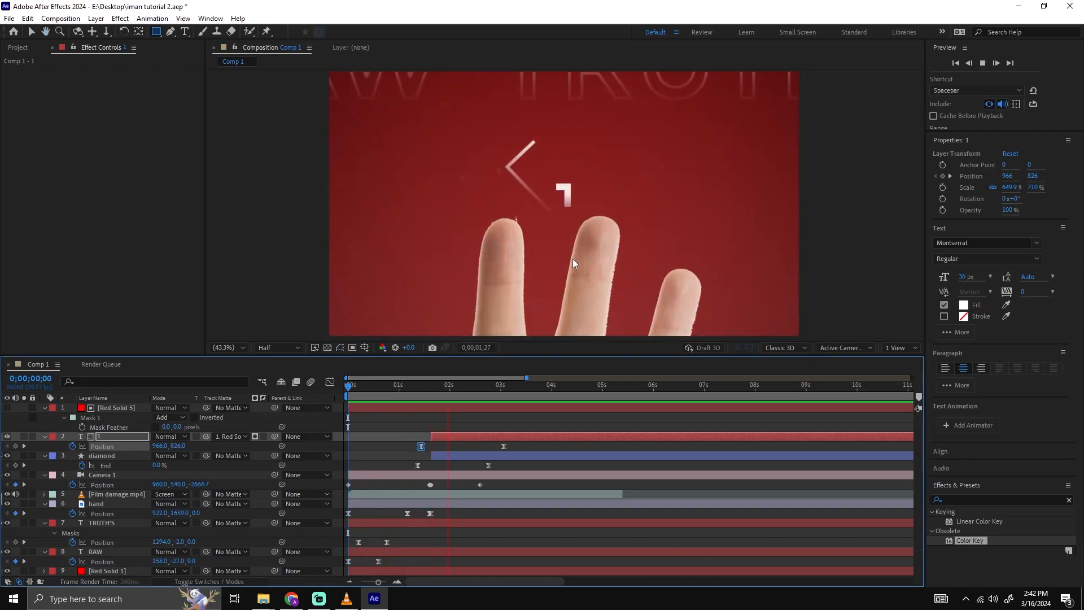
drag(486, 385, 426, 385)
key(space)
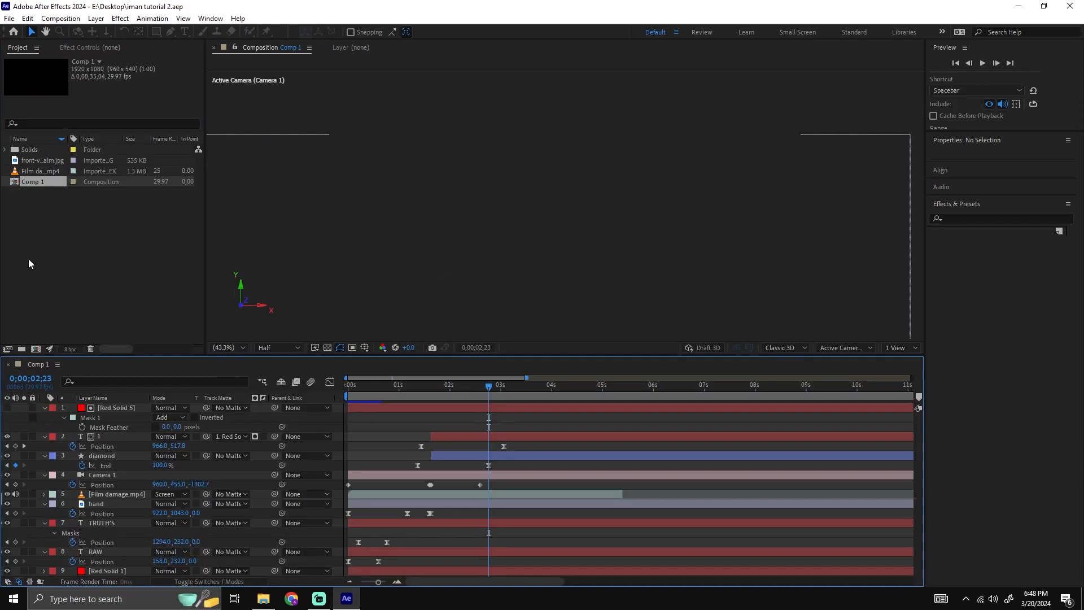
Play the composition again from the start and collapse the properties of all layers in the timeline.
drag(474, 398, 426, 394)
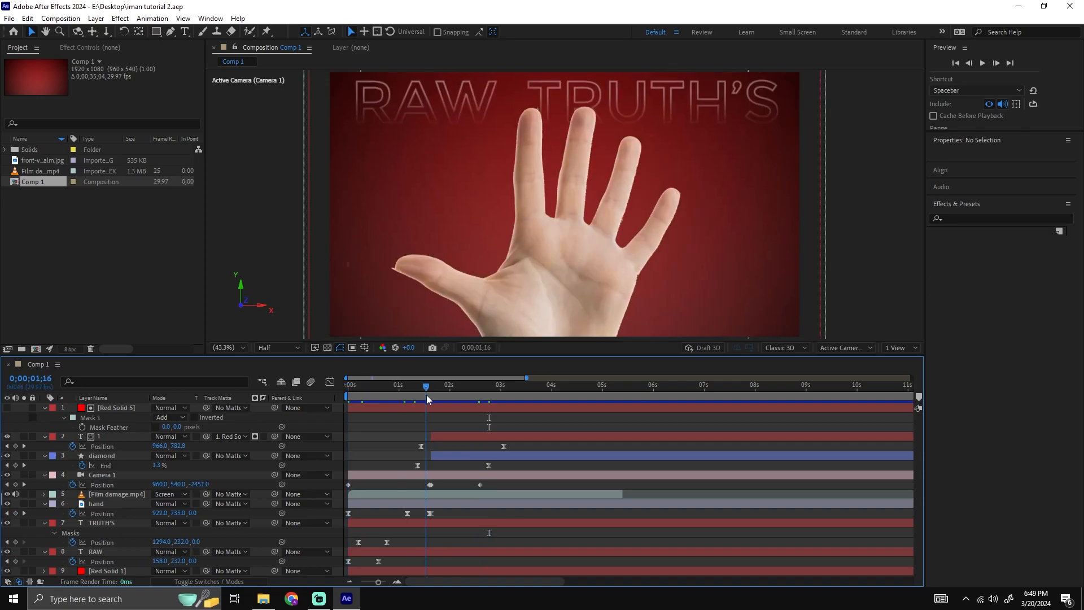
key(space)
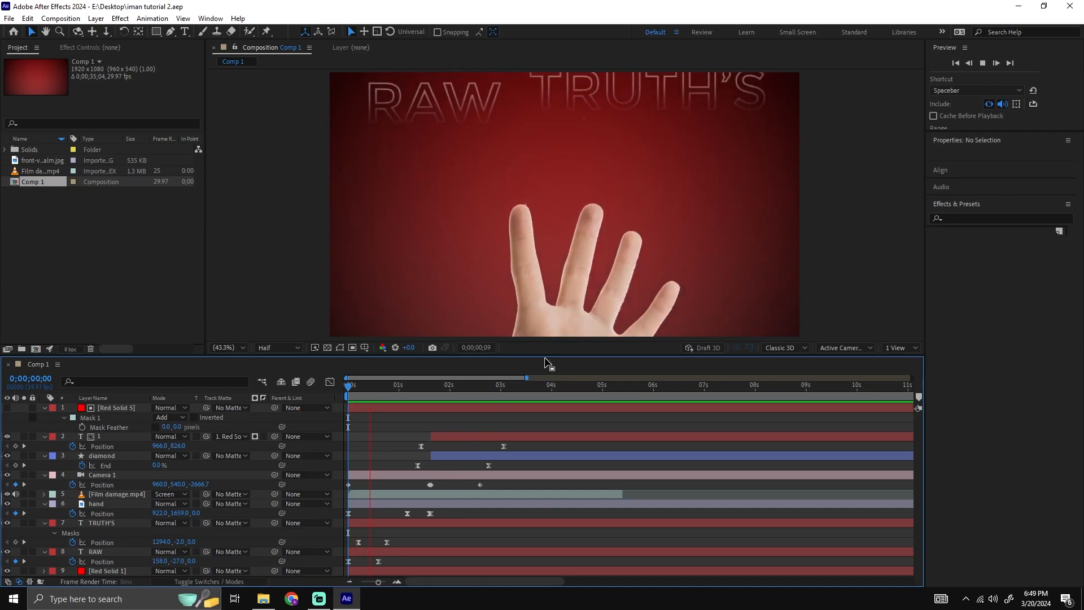
key(space)
click(116, 409)
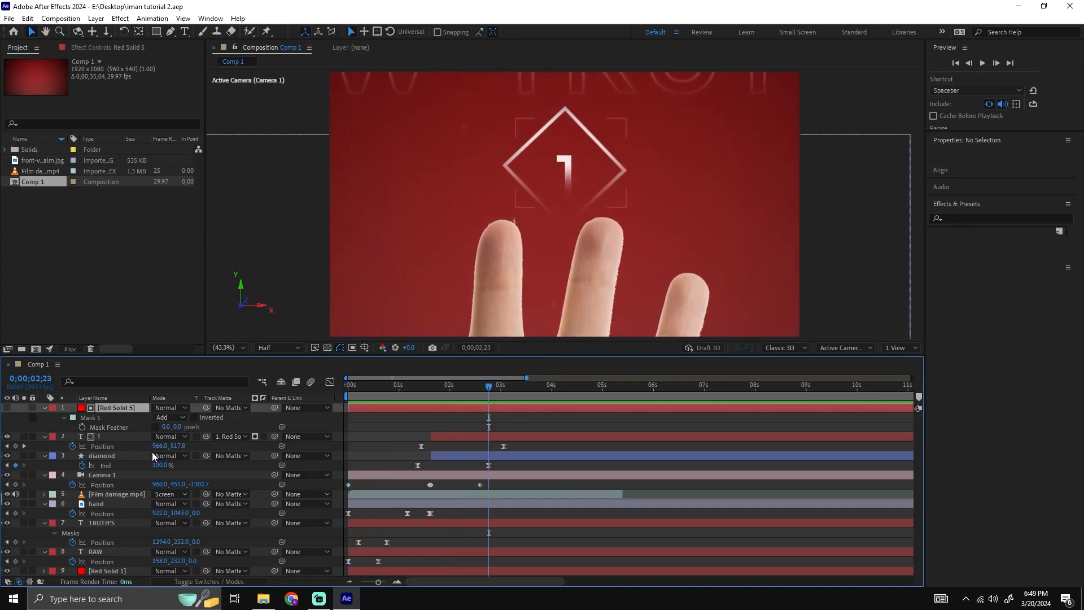
key(ctrl+a)
key(u)
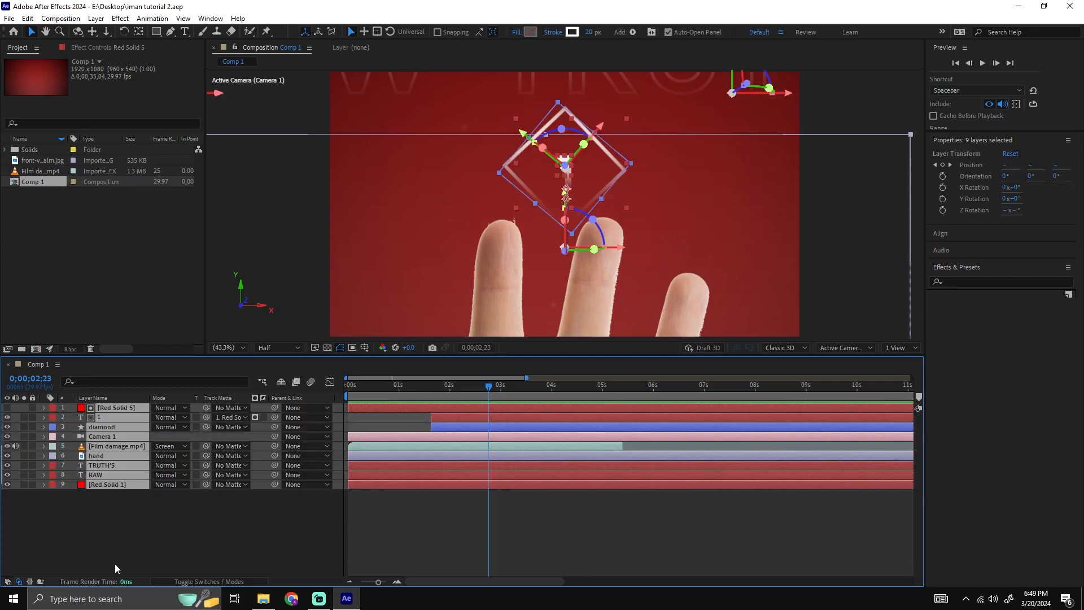
click(272, 523)
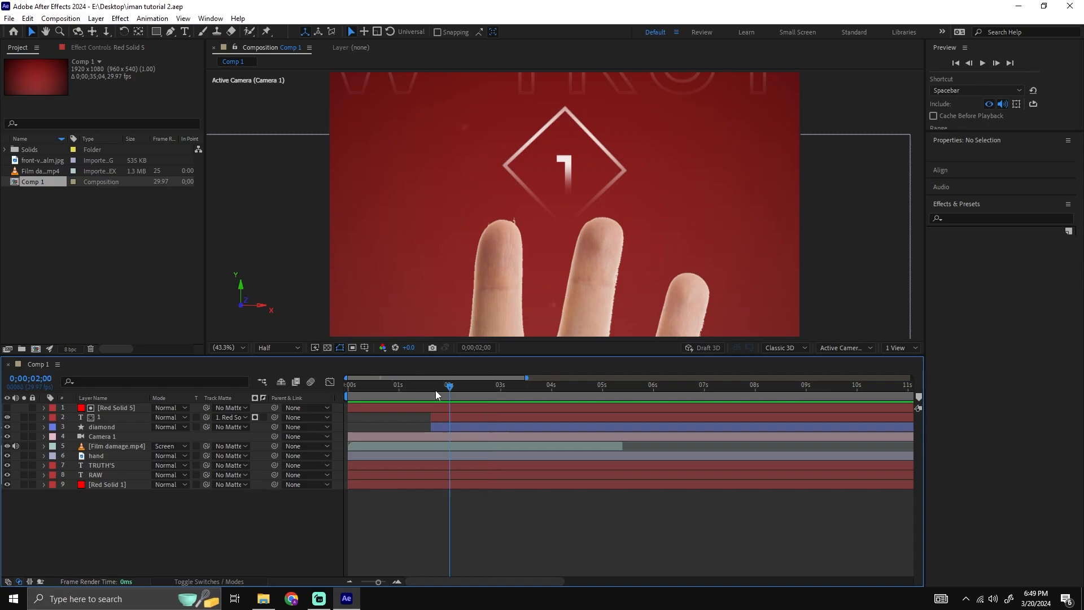
Split the Red Solid 5 layer at 0;00;01;19 and delete the part before that time.
drag(441, 390, 426, 392)
click(482, 410)
click(483, 418)
click(481, 425)
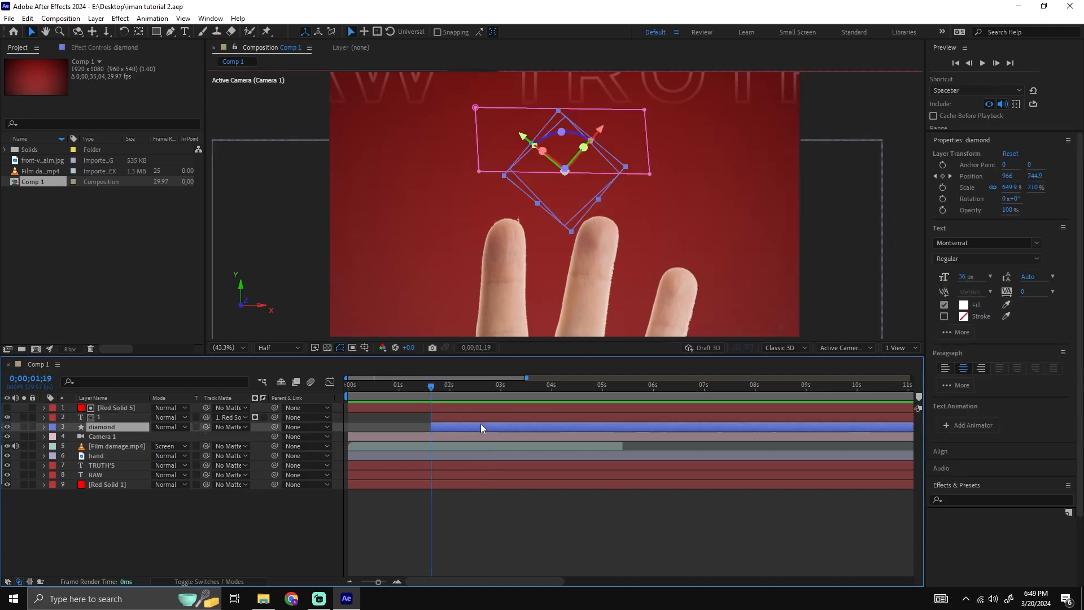
click(478, 417)
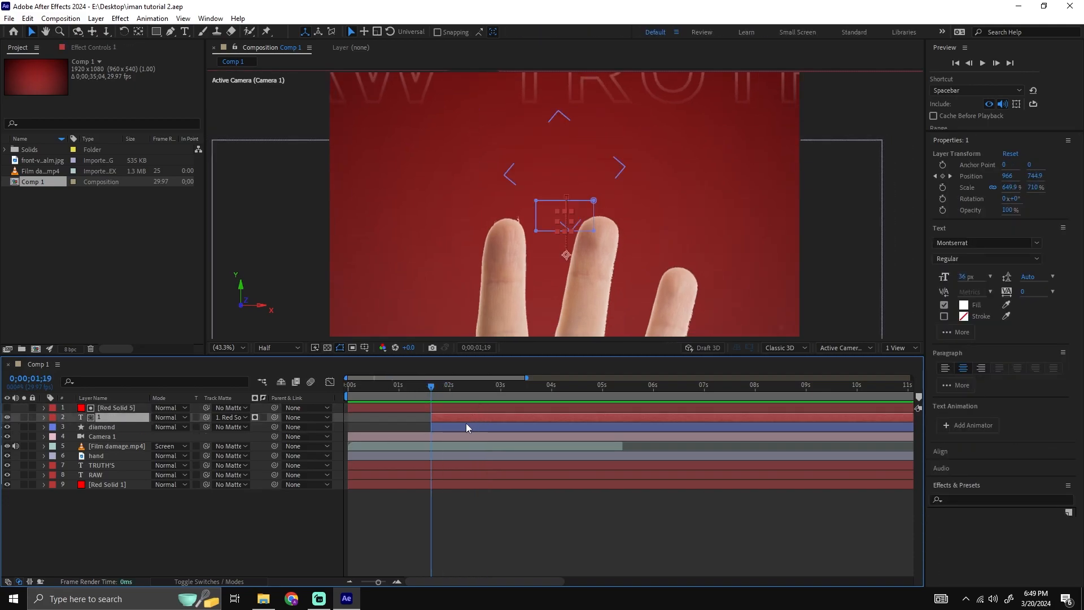
click(460, 407)
click(436, 389)
drag(436, 389, 377, 397)
click(430, 388)
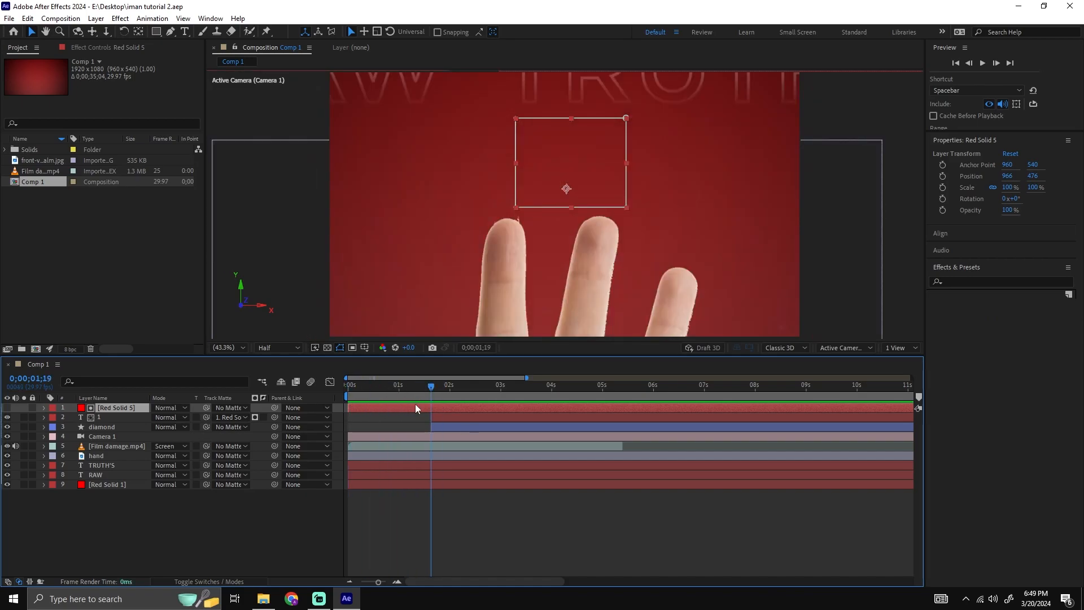
key(ctrl+shift+d)
click(413, 417)
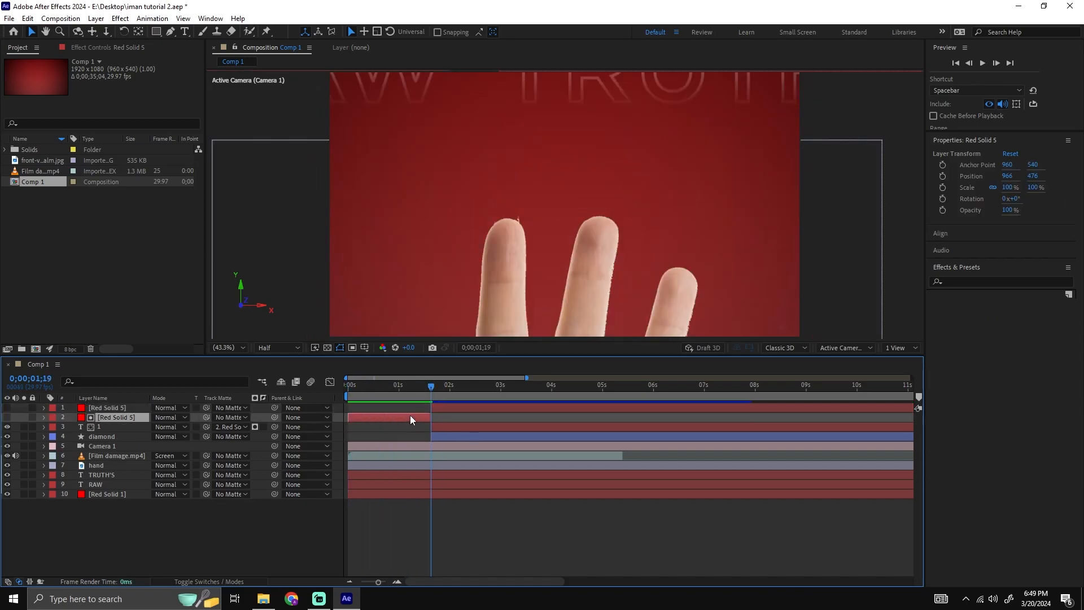
key(Delete)
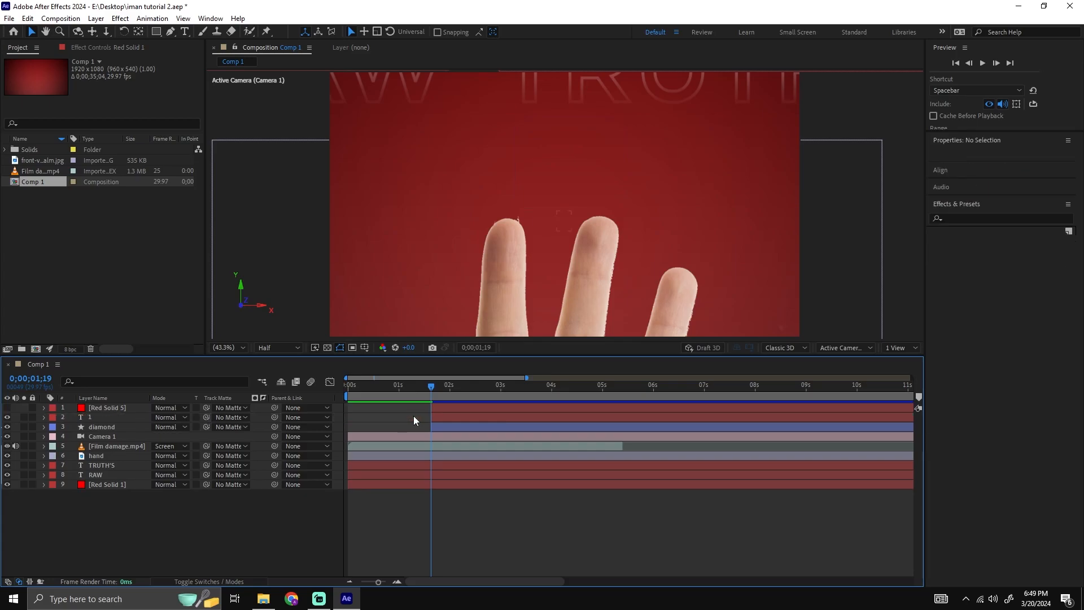
Trim the diamond layer to start at 0;00;01;19 and pre-compose Red Solid 5, the number and the diamond as "Dioamond 1".
drag(475, 389, 432, 394)
drag(490, 421, 489, 422)
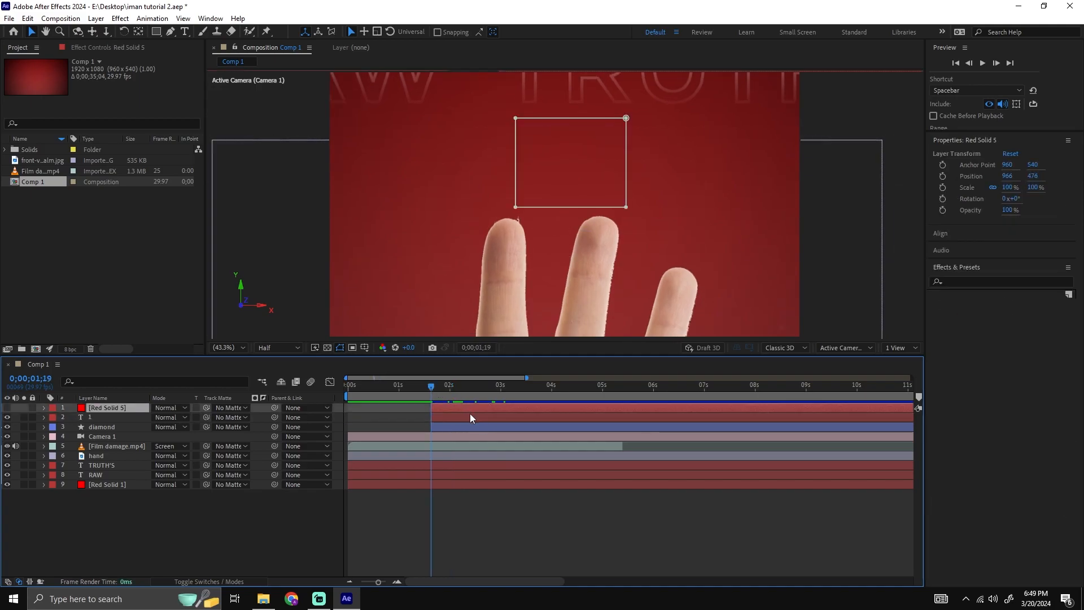
ctrl+click(470, 417)
ctrl+click(465, 426)
right_click(461, 423)
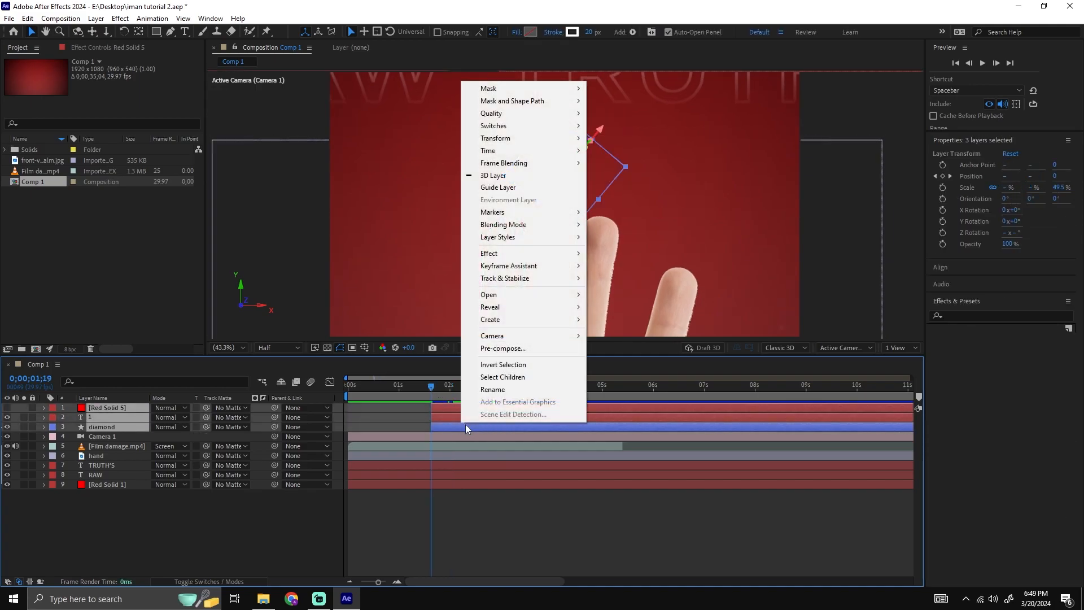
click(503, 347)
text(Dioamond 1)
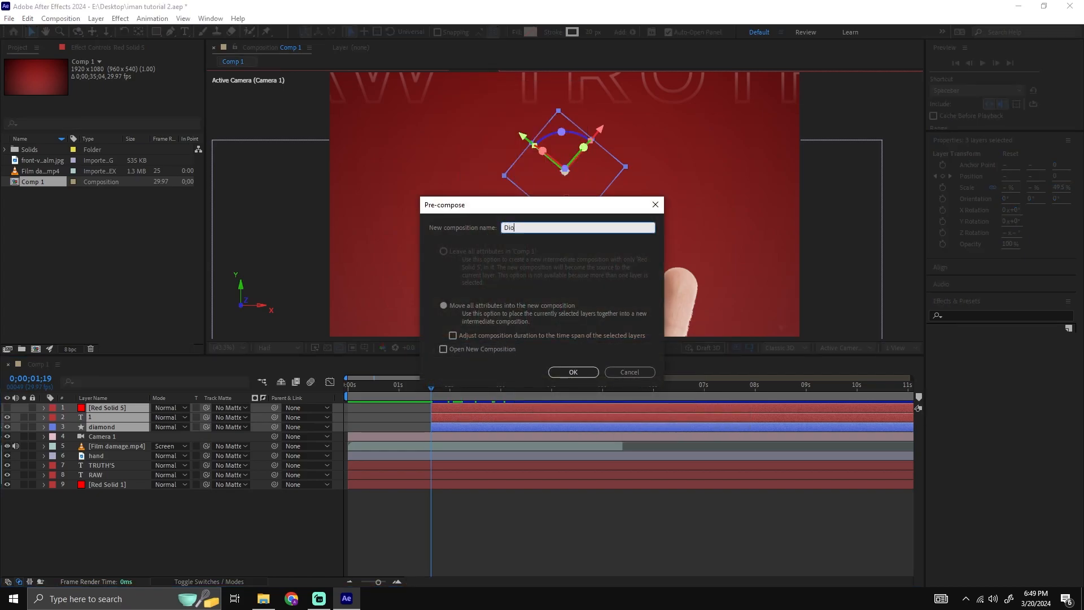
key(Return)
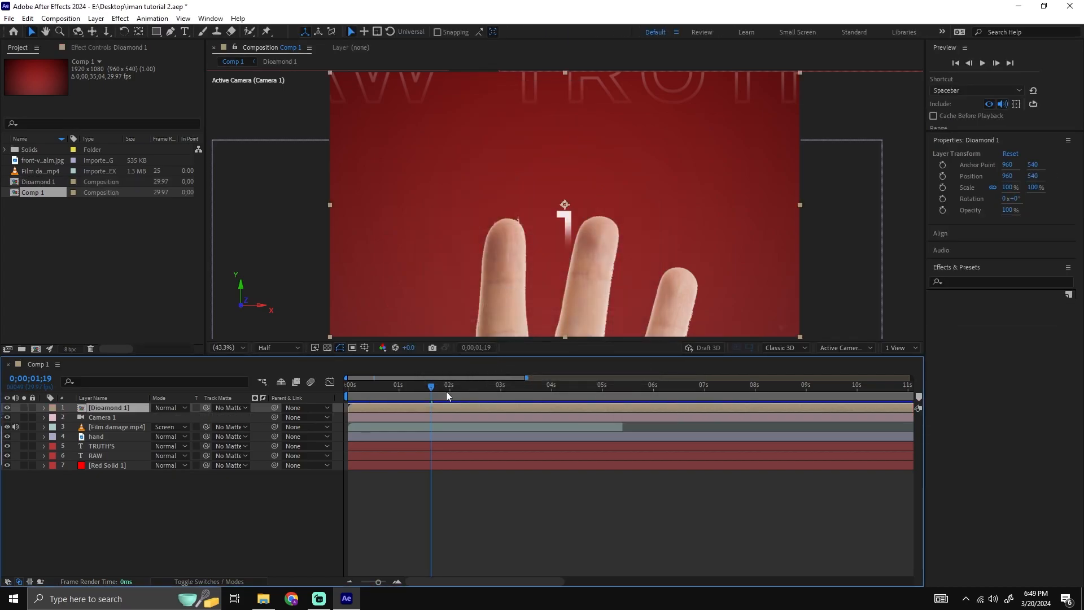
Split the Dioamond 1 layer at 0;00;01;19, delete the part before that time and preview the composition.
key(ctrl+shift+d)
click(414, 418)
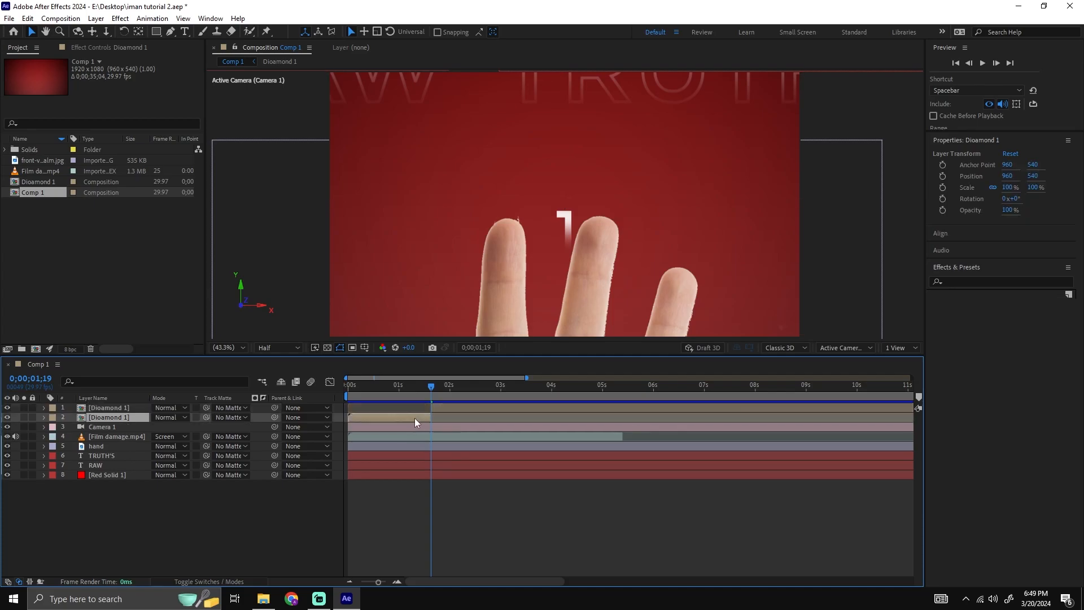
key(Delete)
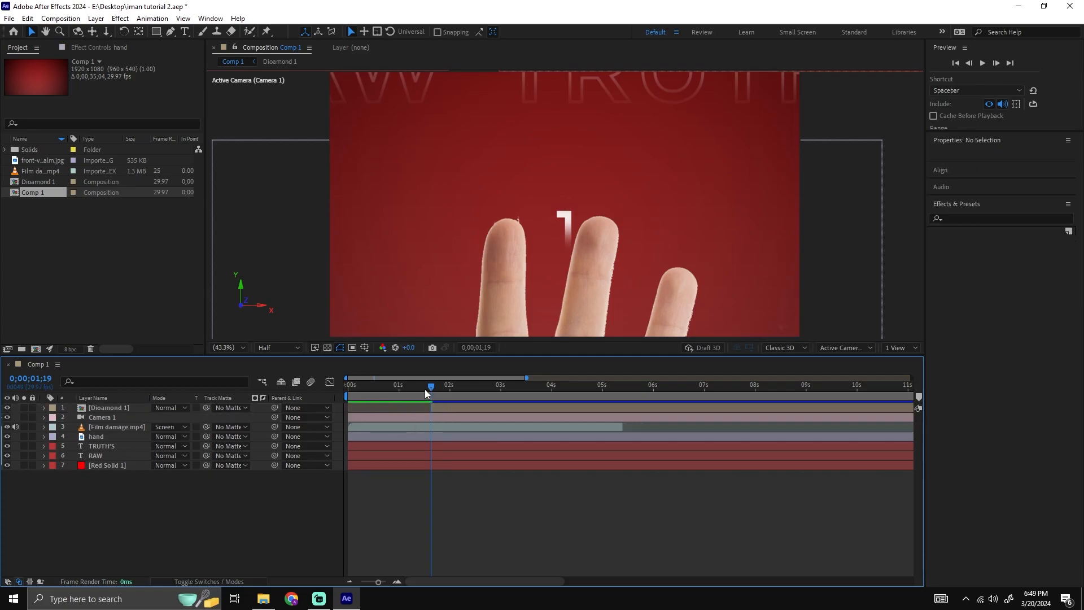
key(space)
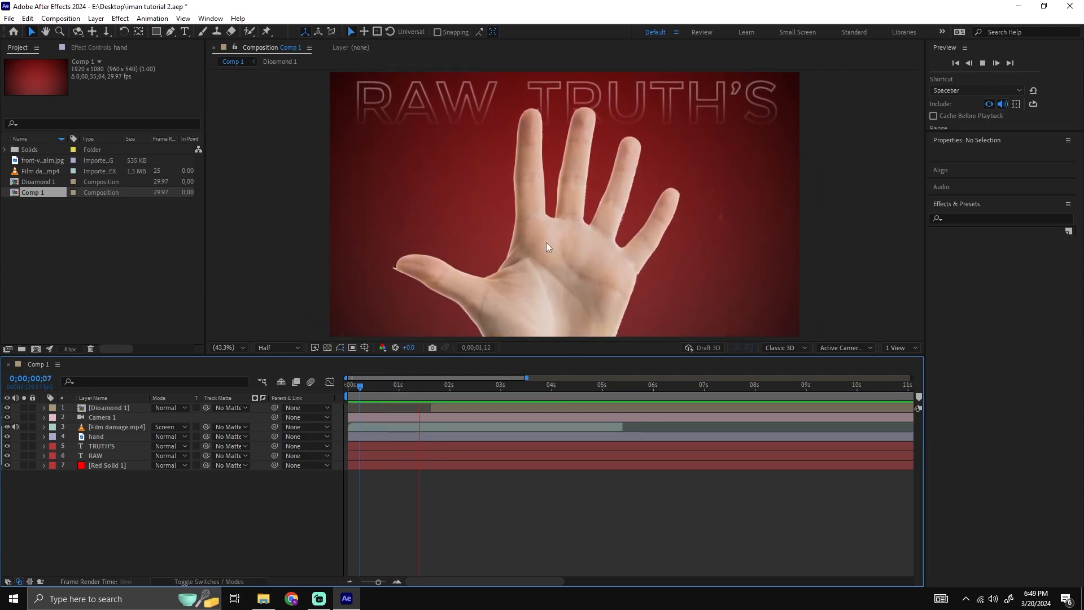
key(space)
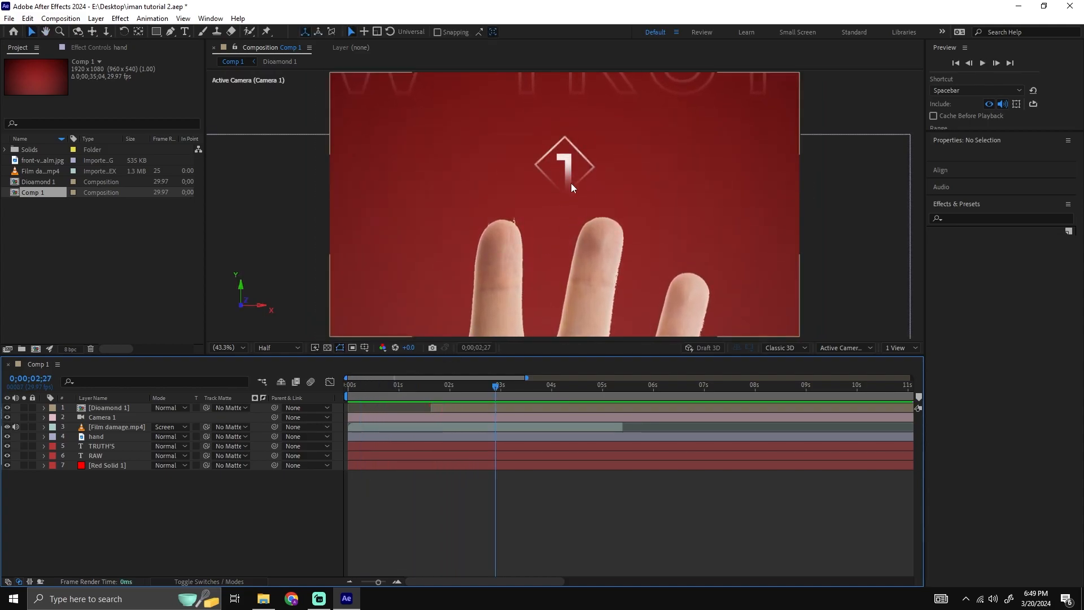
Inside the Dioamond 1 composition, scale the diamond layer up to 76.2, 78.8, 113.6% and preview it from 0;00;01;02.
double_click(504, 407)
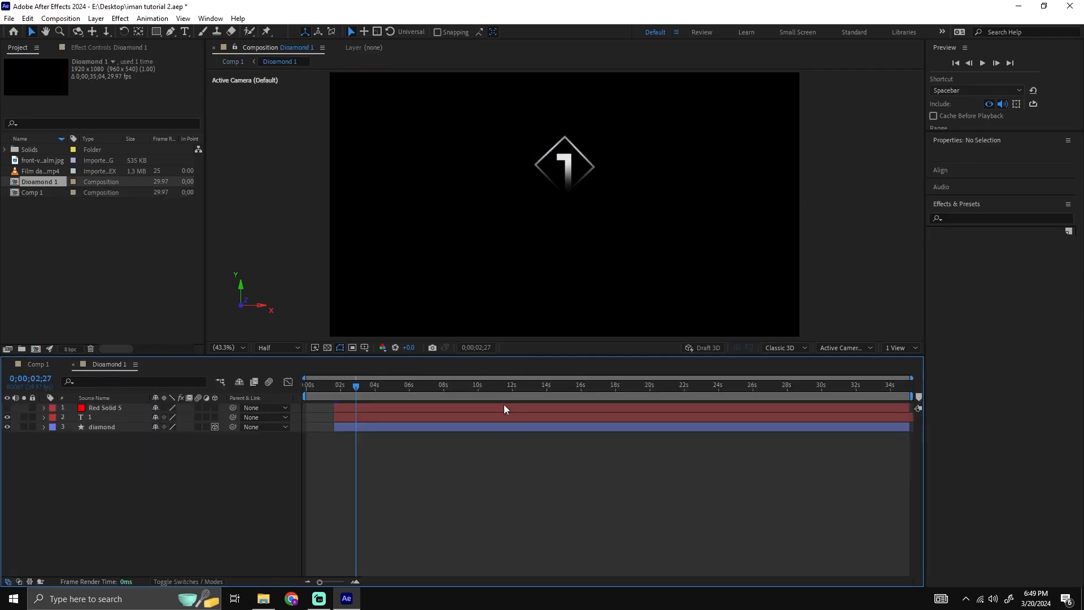
drag(358, 388, 400, 391)
click(105, 428)
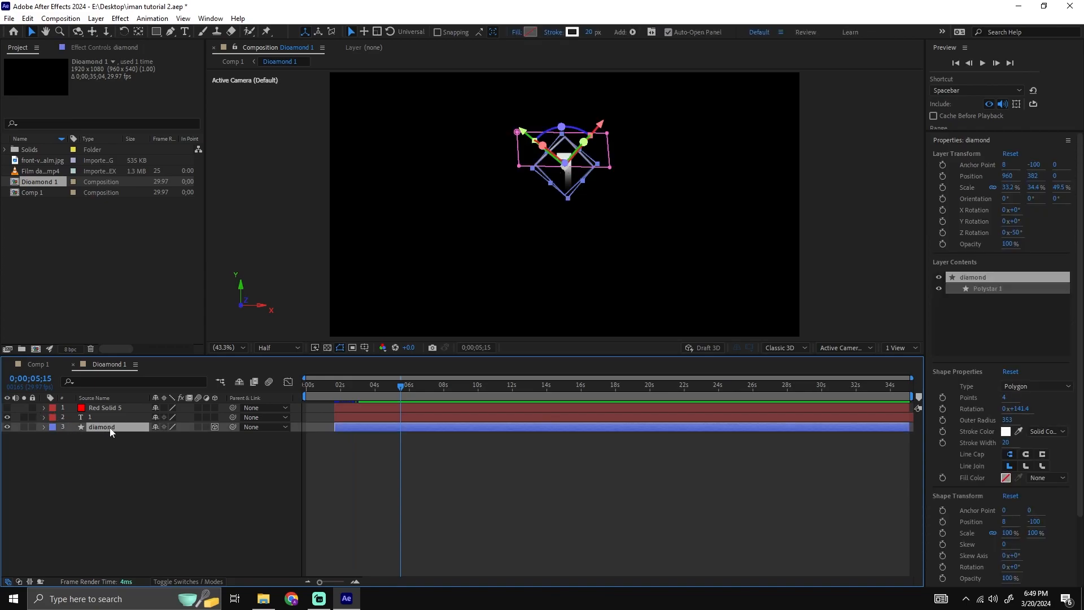
key(s)
drag(167, 436, 189, 436)
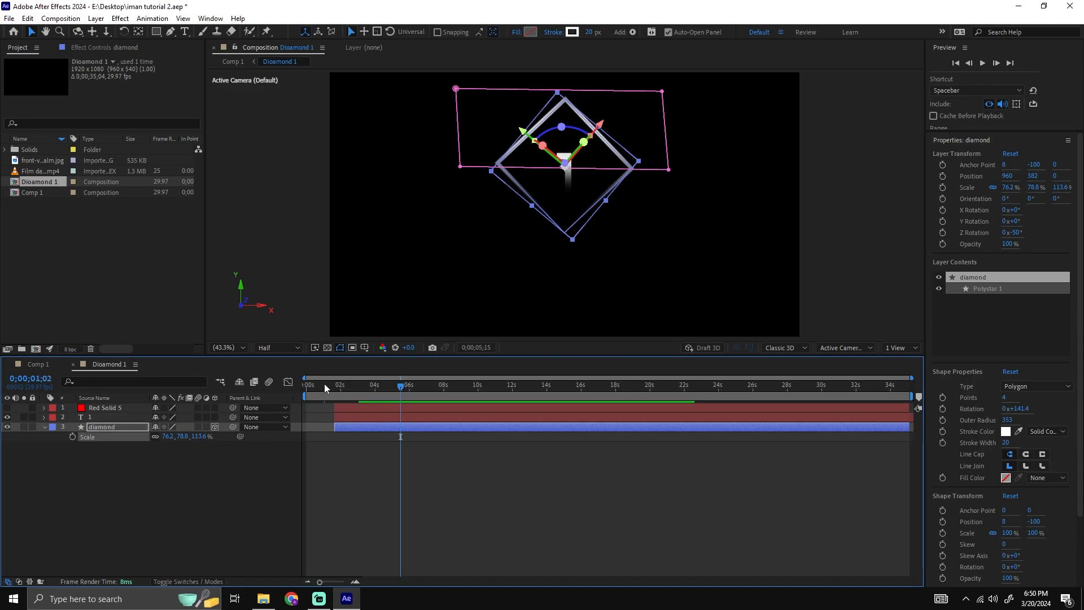
click(324, 384)
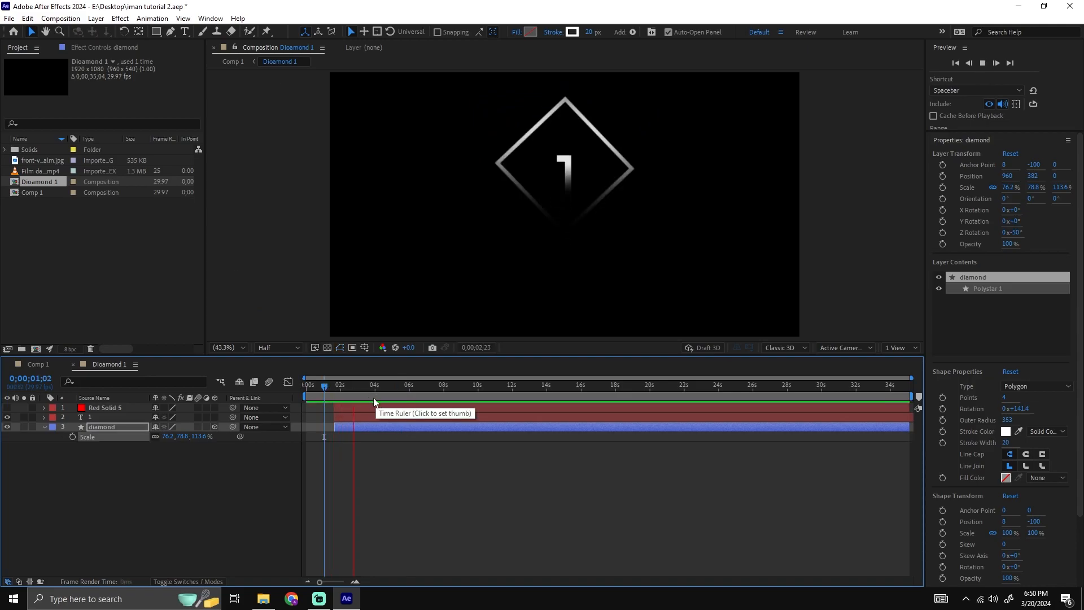
Return to Comp 1 and preview the enlarged diamond's reveal from shortly before 0;00;01;19.
click(38, 364)
click(416, 386)
key(space)
key(space)
Keyframe Camera 1's Position at 0;00;02;18, then set a second keyframe at 0;00;02;19 to 525.0, 780.0, -1415.7.
drag(454, 389, 501, 393)
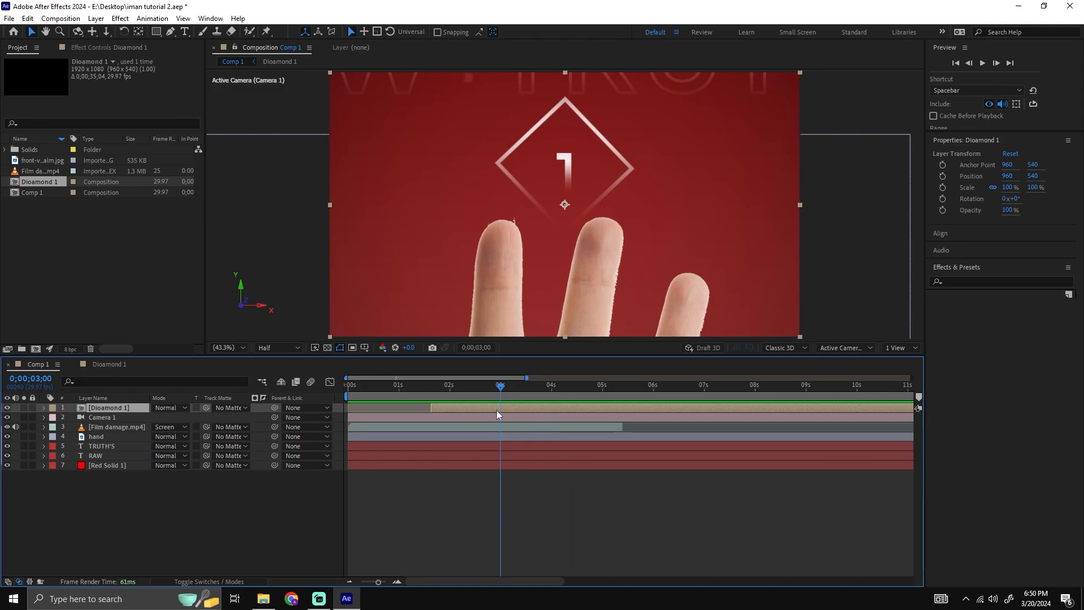
click(496, 417)
key(p)
drag(493, 388, 484, 391)
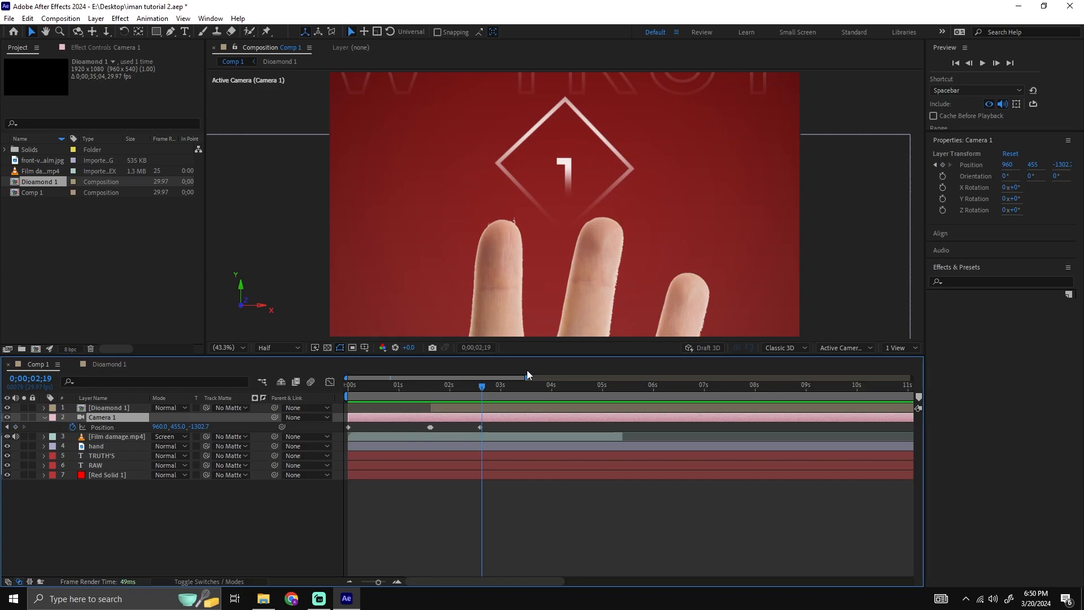
click(16, 427)
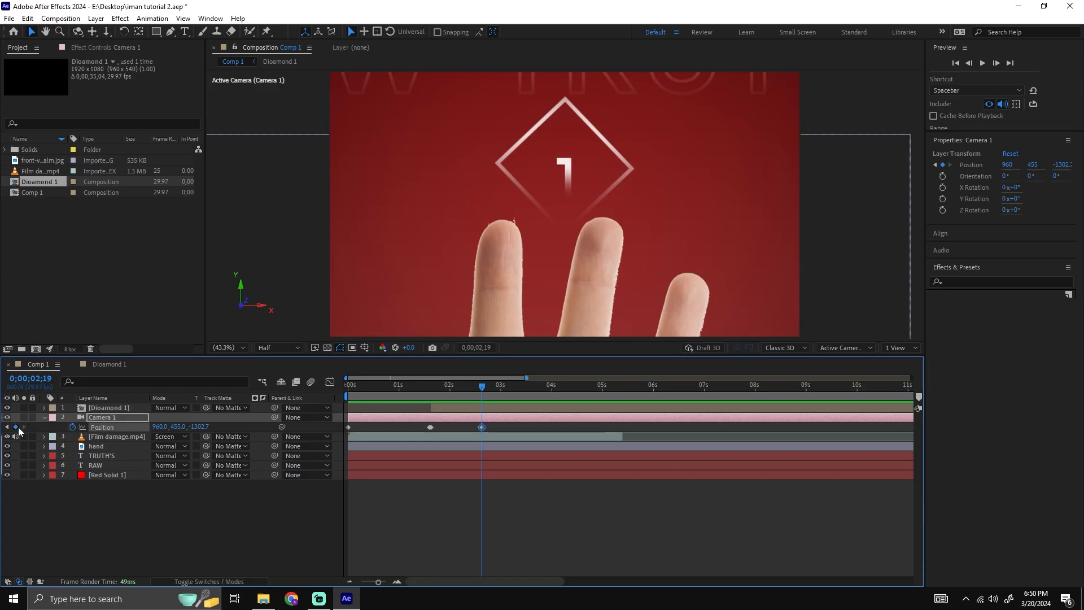
drag(166, 431, 63, 431)
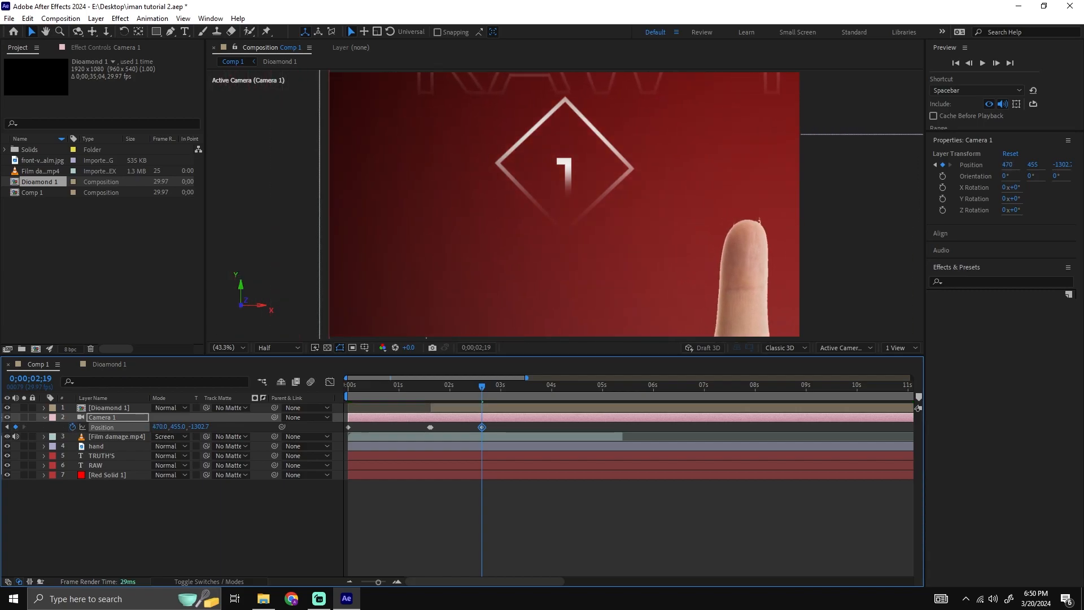
mouse_move(196, 426)
mouse_down()
mouse_move(236, 420)
mouse_move(145, 436)
mouse_move(205, 429)
mouse_move(128, 450)
mouse_move(177, 428)
mouse_up()
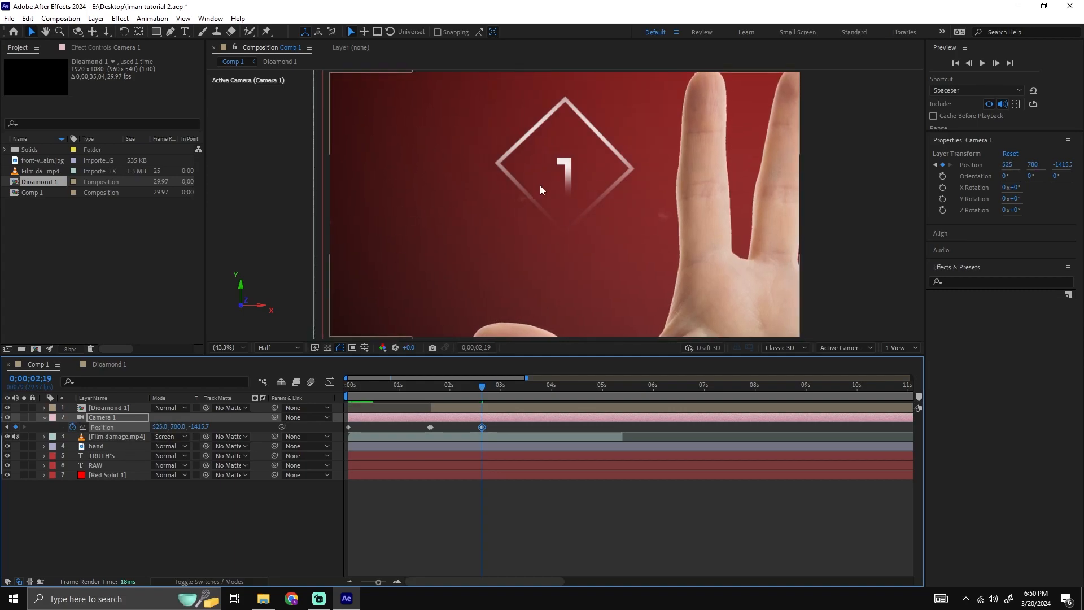
Preview the sudden camera shift around 0;00;02;19 in Comp 1.
click(476, 388)
key(space)
click(473, 388)
key(space)
Split the Dioamond 1 layer at 0;00;02;19 and delete the part after that time.
click(499, 392)
scroll(514, 409, up, 3)
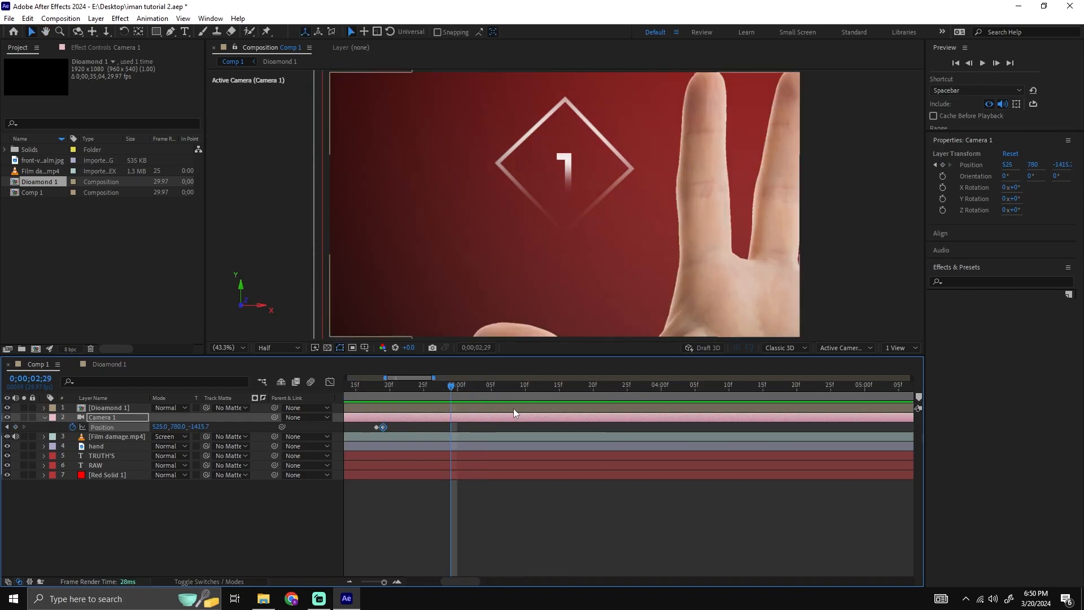
drag(476, 392, 376, 395)
scroll(436, 395, up, 2)
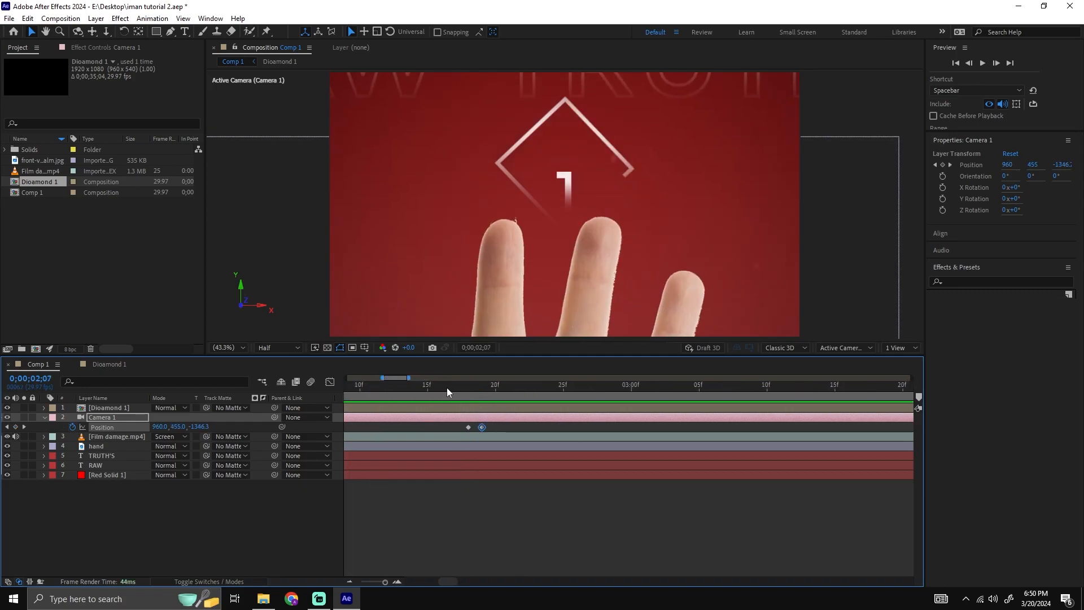
click(481, 388)
key(ctrl+/)
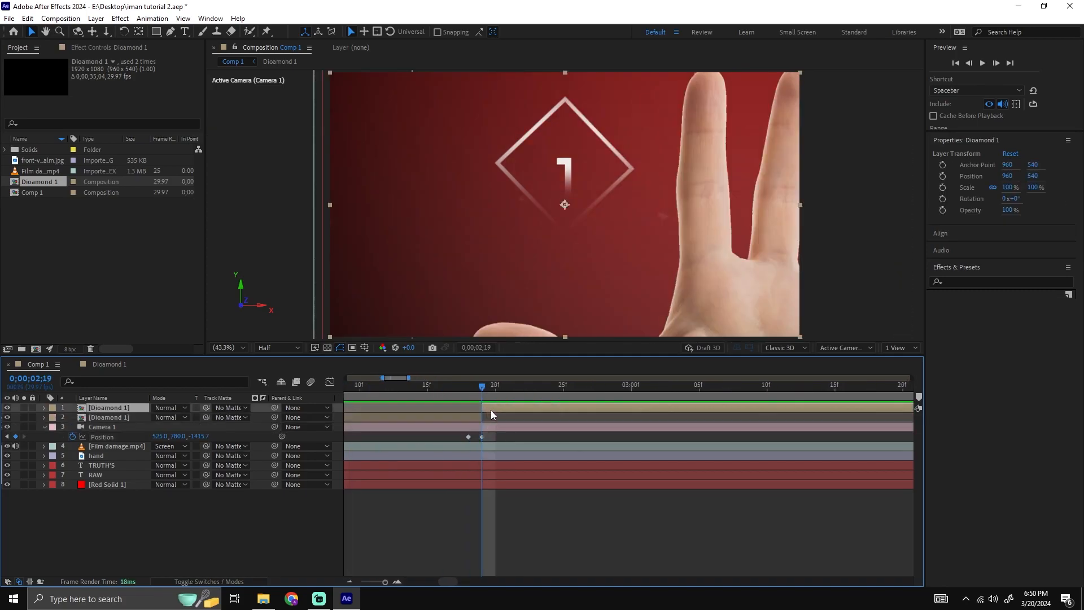
key(Delete)
drag(479, 388, 230, 405)
scroll(662, 408, down, 1)
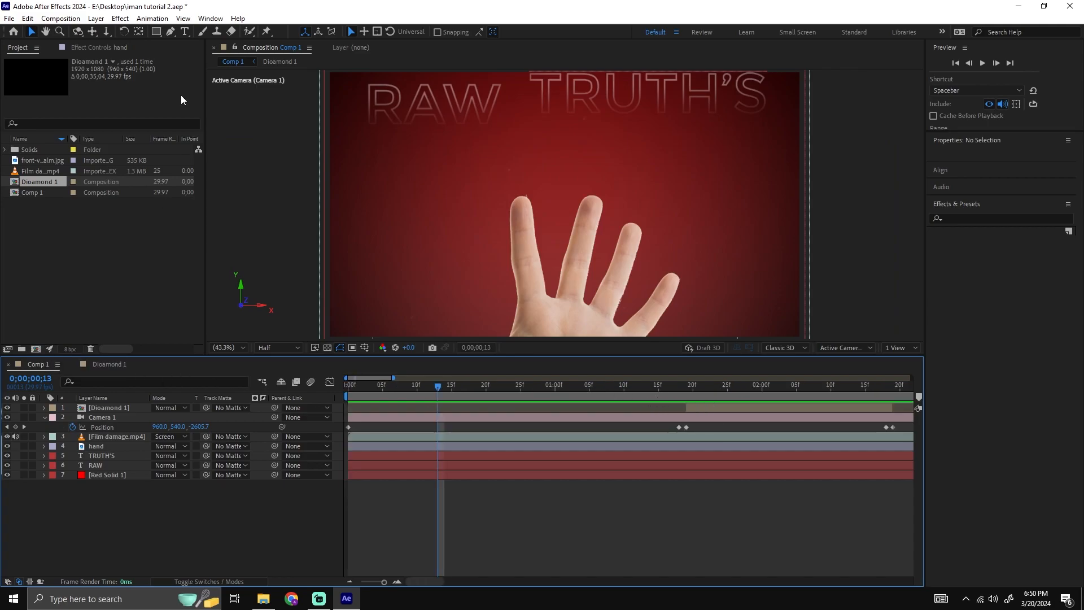
Create a new composition named "Diamond 2" with the HD 1920x1080 29.97 fps preset and a duration of 0;00;35;04.
click(99, 48)
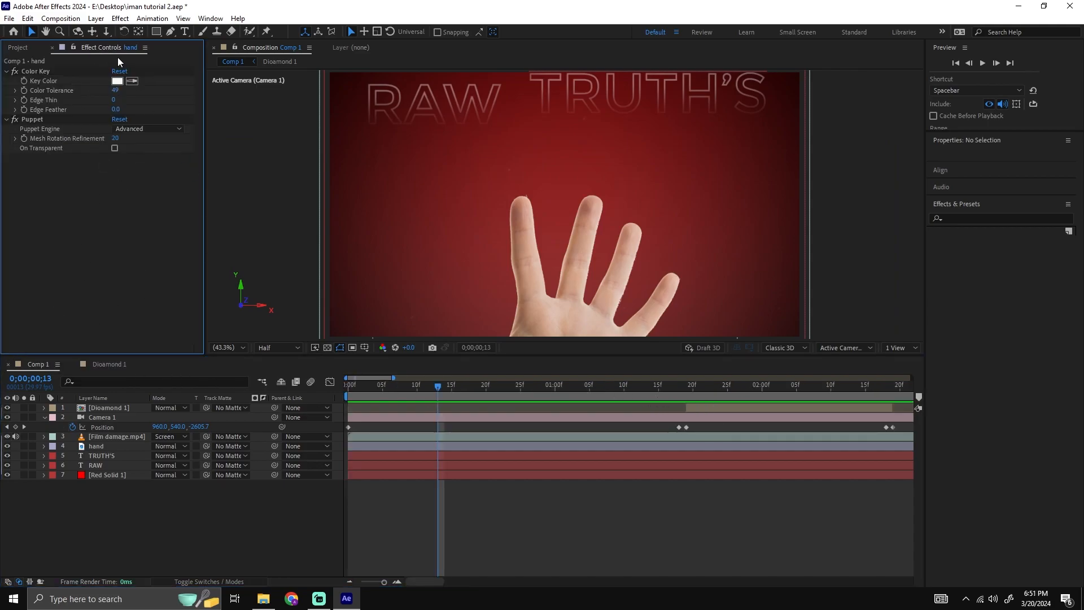
click(17, 48)
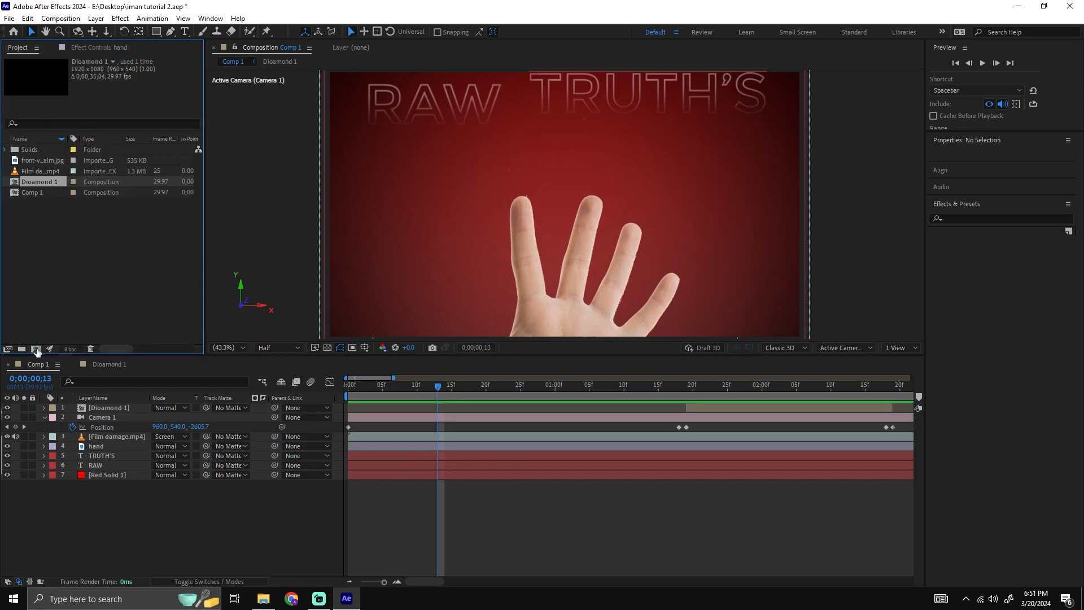
click(36, 349)
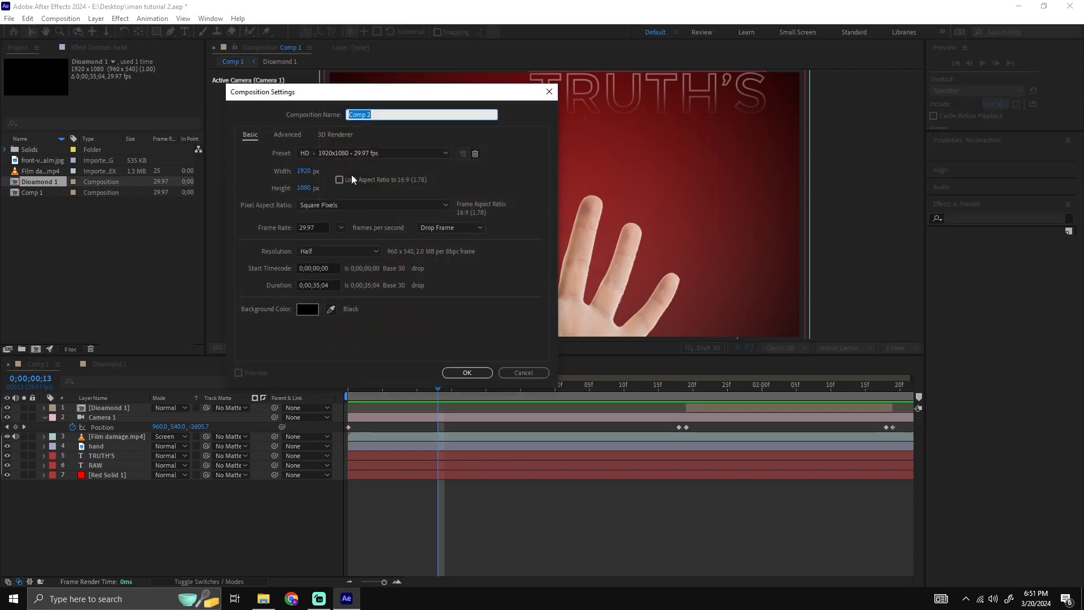
text(Diamond 2)
key(Return)
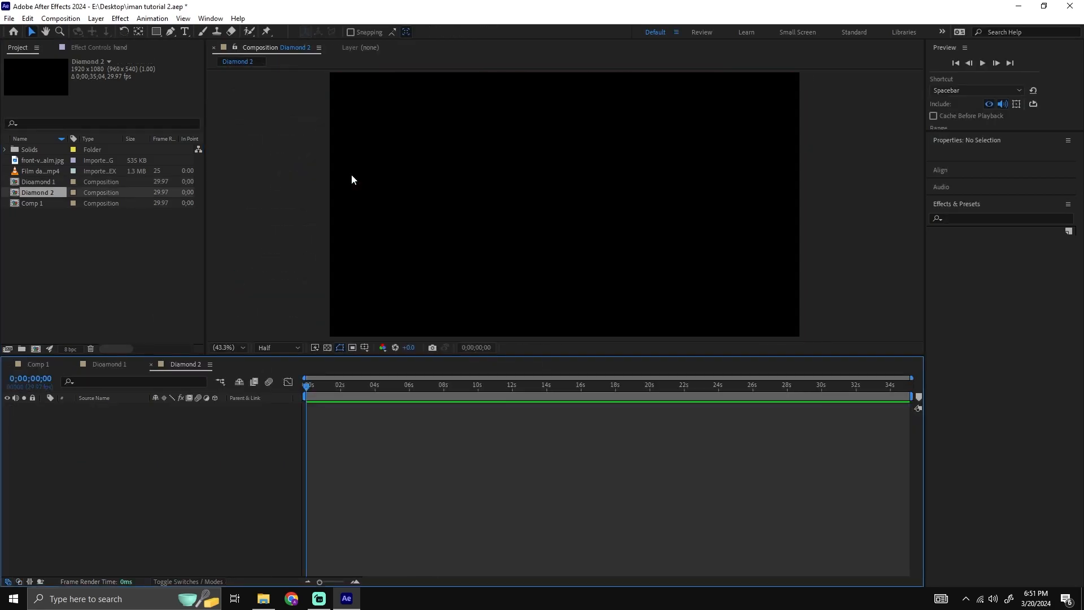
Copy the Red Solid 5, number and diamond layers from the Dioamond 1 composition into Diamond 2 and check the result at 0;00;04;22.
click(120, 364)
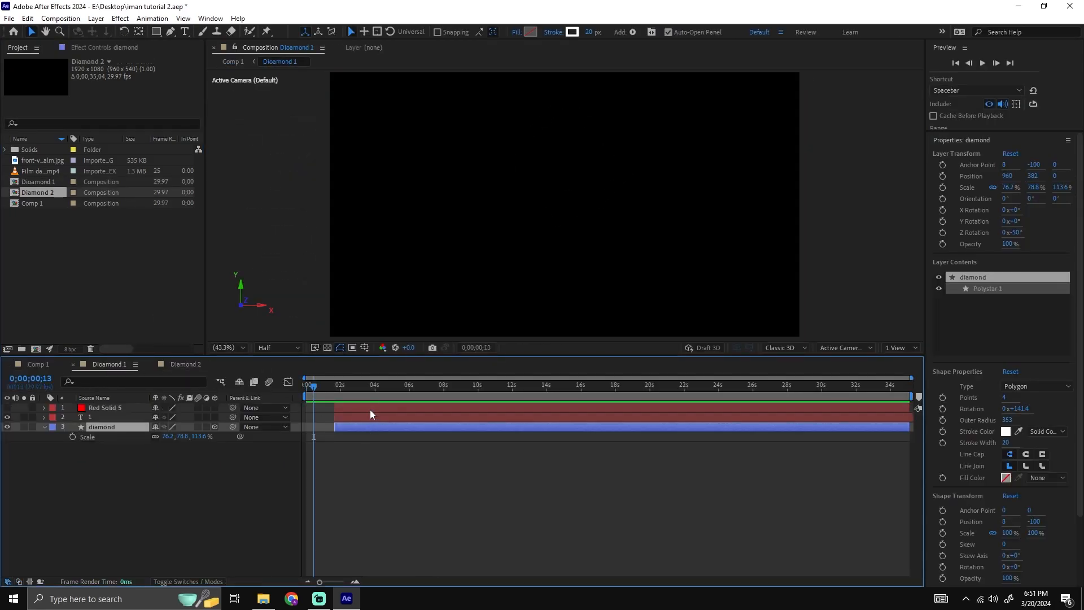
click(186, 364)
key(ctrl+v)
click(415, 443)
mouse_move(378, 395)
mouse_down()
mouse_move(413, 391)
mouse_move(371, 394)
mouse_move(388, 395)
mouse_up()
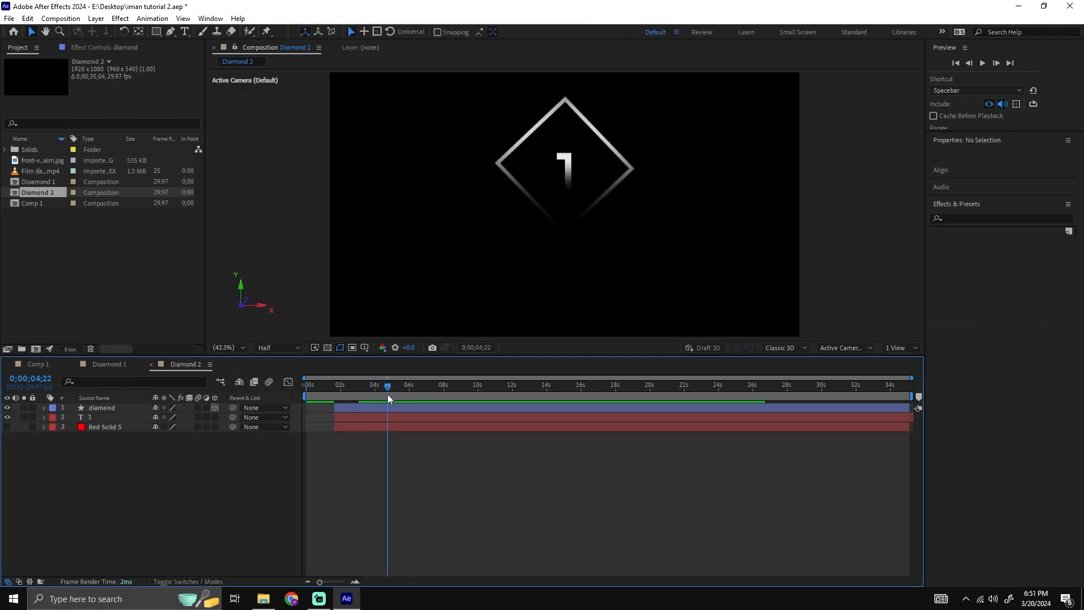
Change the number inside the diamond of the Diamond 2 composition to 2.
click(111, 419)
double_click(565, 167)
text(2)
click(524, 470)
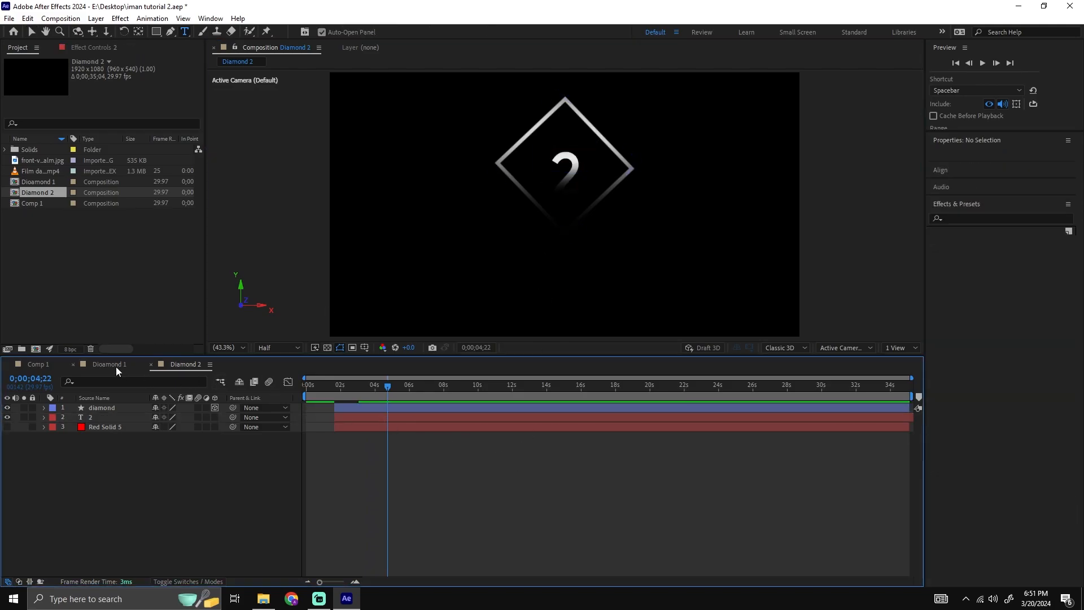
Add Diamond 2 to Comp 1 as the topmost layer, split it at 0;00;01;19 and delete the part before that time.
click(39, 364)
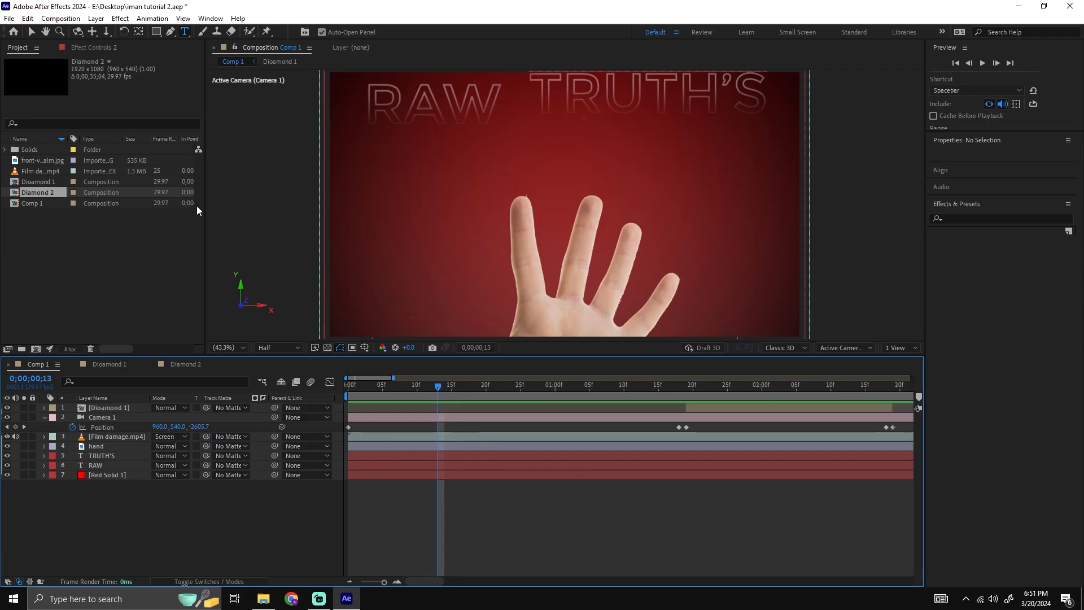
drag(41, 196, 137, 406)
drag(595, 388, 683, 392)
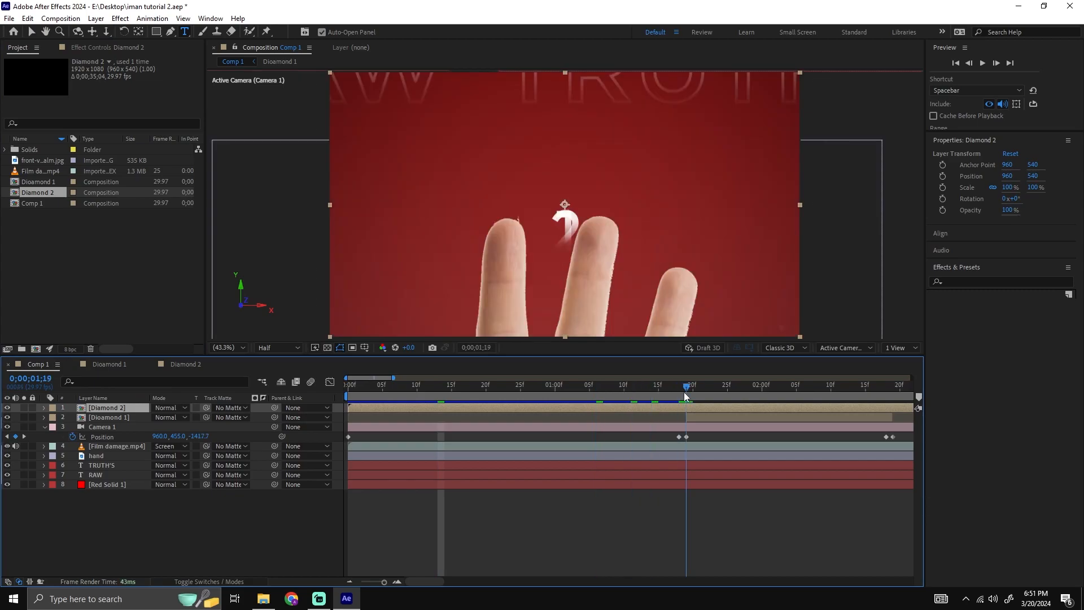
key(ctrl+shift+d)
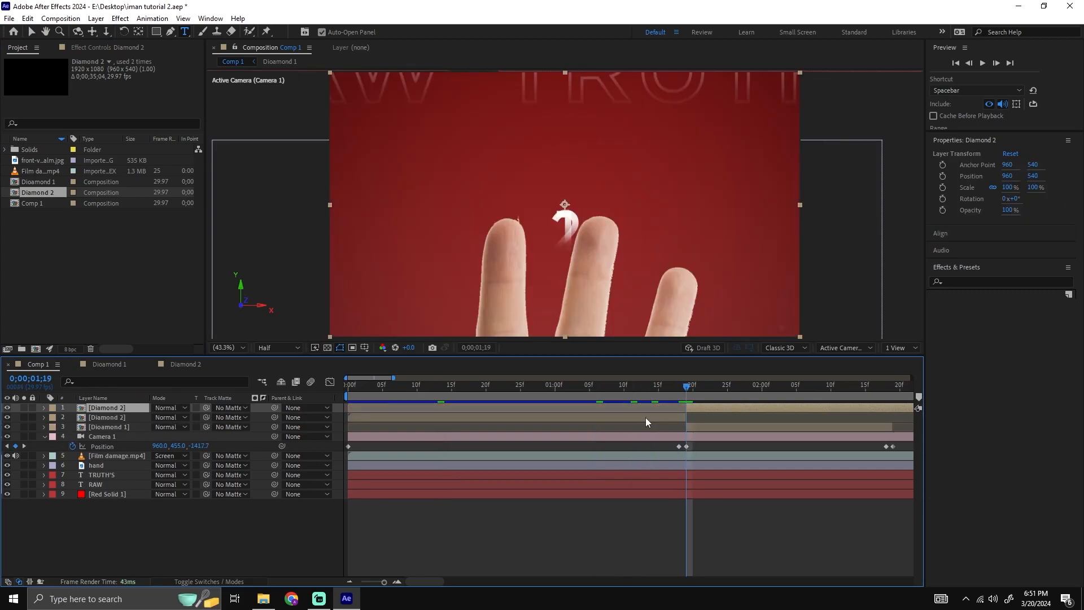
click(646, 418)
key(Delete)
Shift the Diamond 2 layer to start at 0;00;02;19, exactly where the Dioamond 1 layer ends.
drag(702, 383, 401, 398)
key(minus)
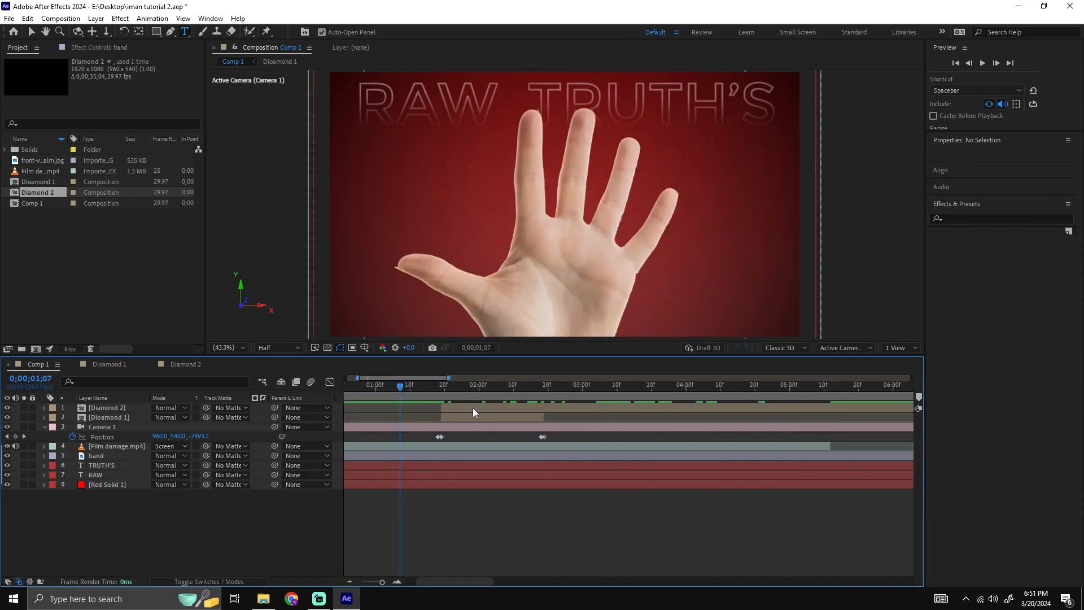
click(559, 408)
scroll(564, 415, up, 3)
drag(445, 388, 428, 410)
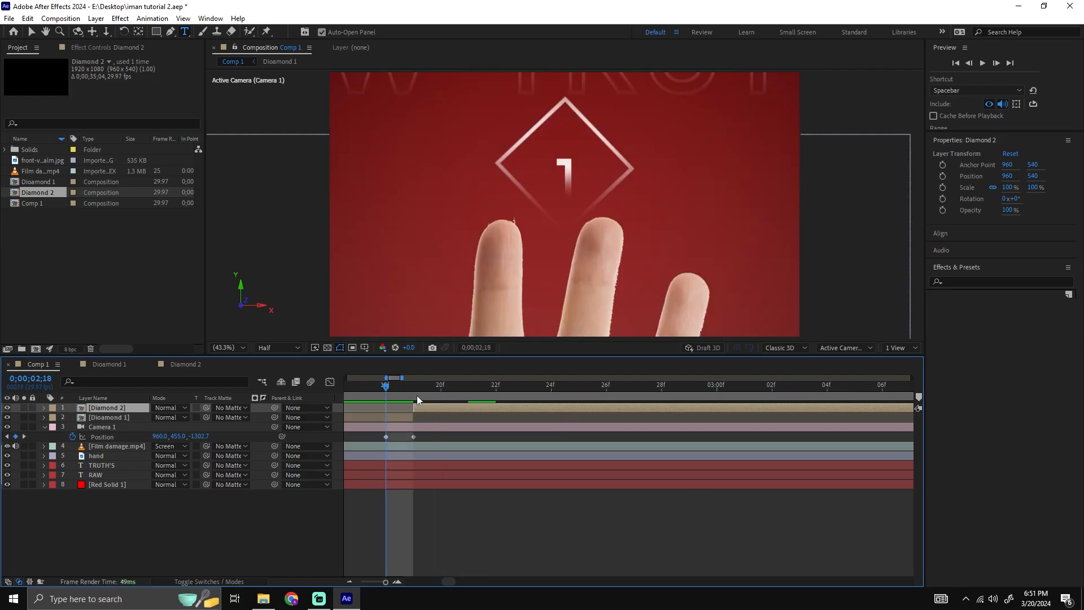
Preview the change from the first diamond to the second, starting from 0;00;01;17.
key(space)
scroll(463, 398, down, 2)
drag(457, 390, 436, 400)
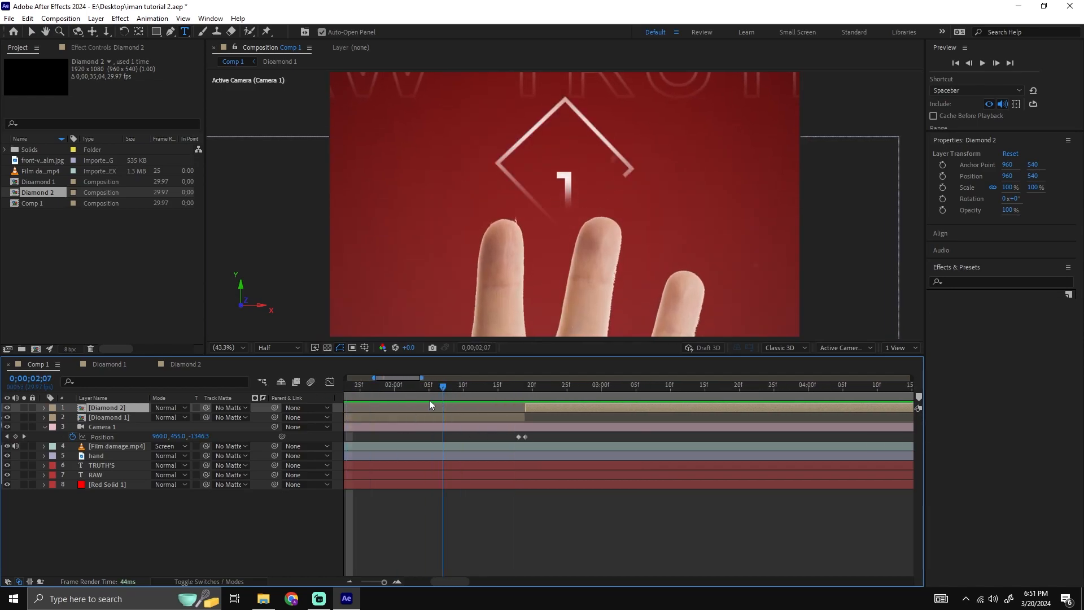
key(space)
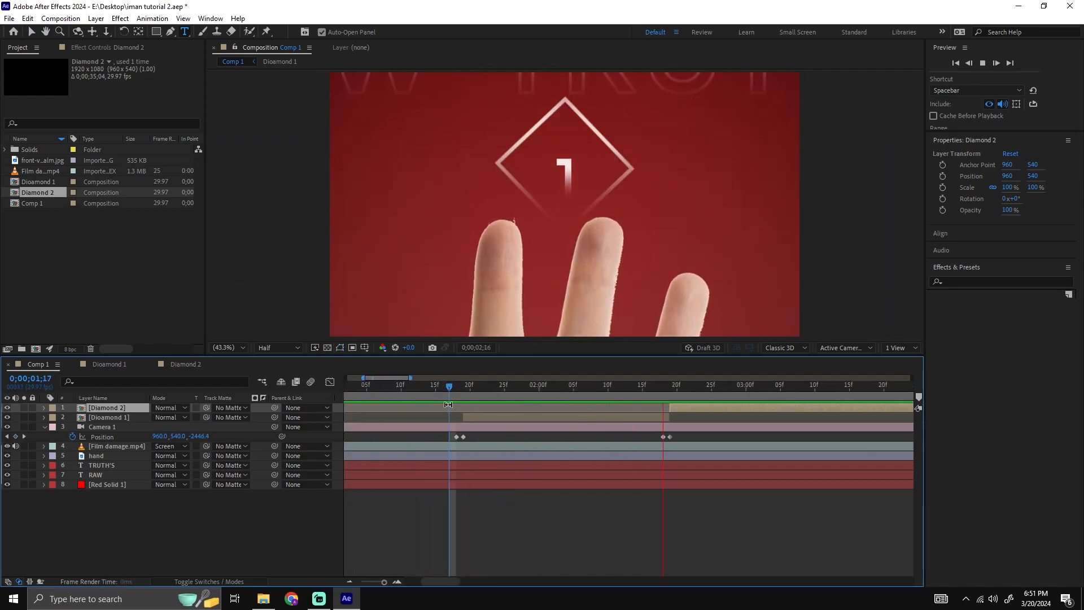
Move the Diamond 2 layer to position 1148, 179, scale it to 86% and preview it.
key(space)
drag(664, 395, 511, 411)
drag(585, 417, 822, 405)
drag(715, 396, 670, 389)
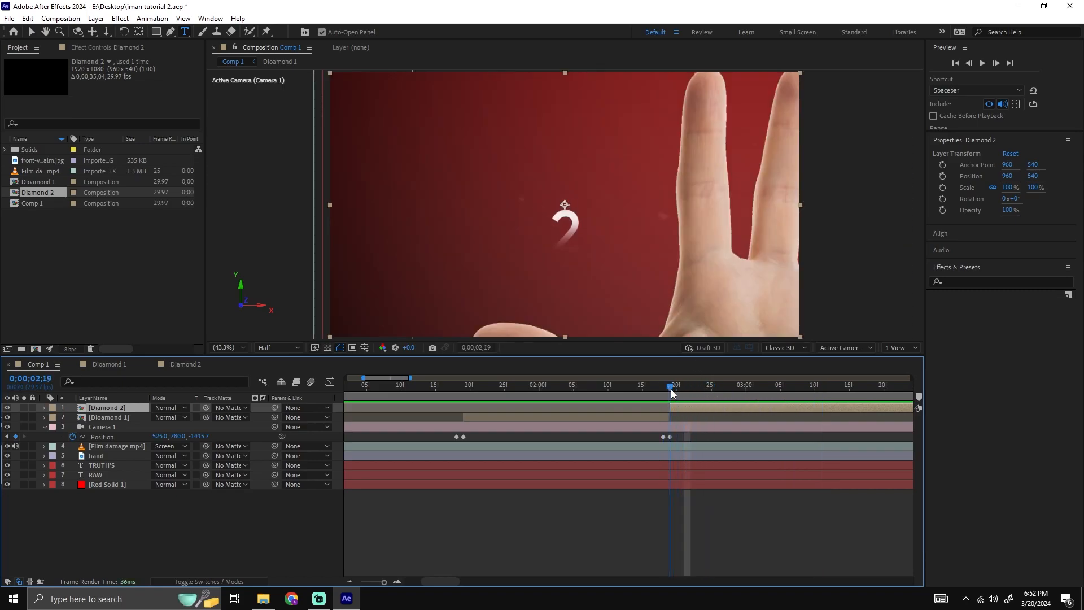
key(p)
drag(161, 416, 226, 410)
drag(182, 416, 2, 415)
scroll(421, 269, down, 2)
drag(184, 413, 160, 416)
key(s)
click(637, 384)
key(space)
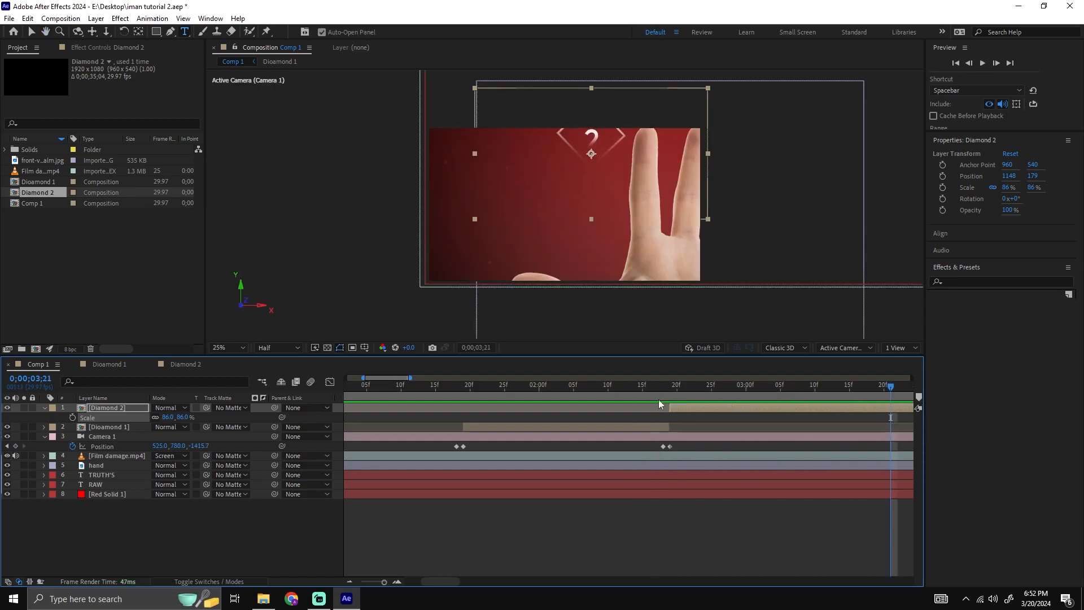
Lower the Diamond 2 layer to position 1148, 434 and preview it from 0;00;02;19.
key(p)
drag(181, 417, 674, 406)
click(670, 388)
key(space)
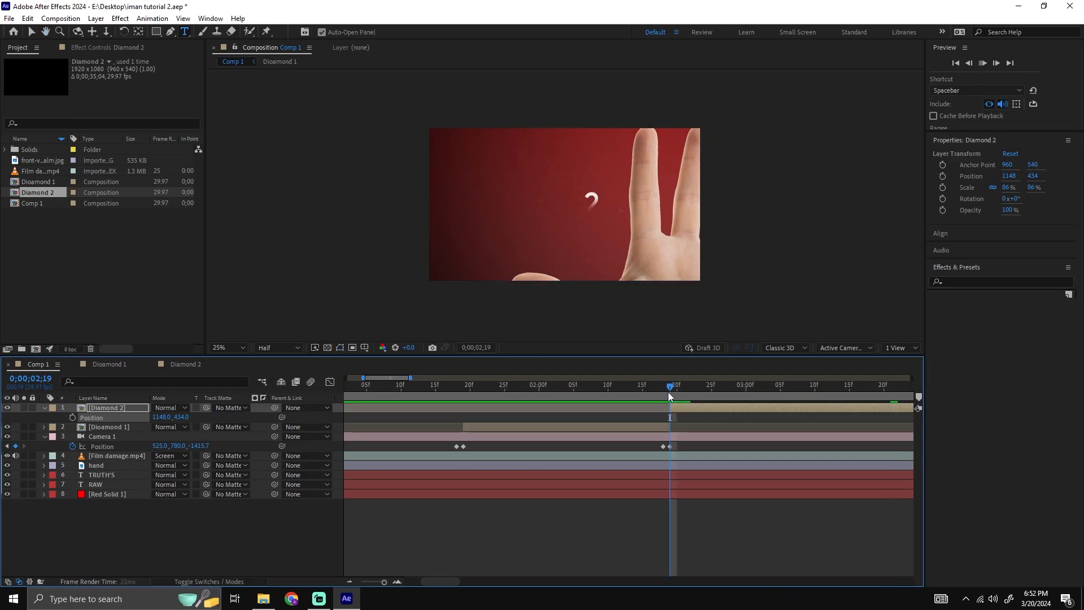
click(697, 425)
Create a composition named diammond 3 and paste the copied diamond, number and Red Solid 5 layers into it.
click(36, 349)
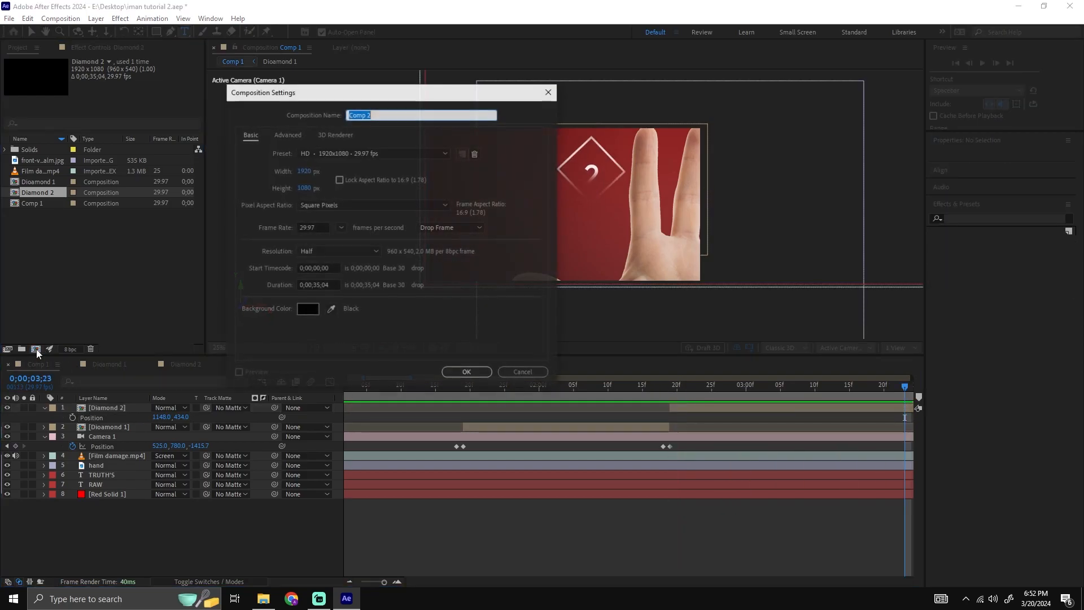
text(diammond 3)
key(Return)
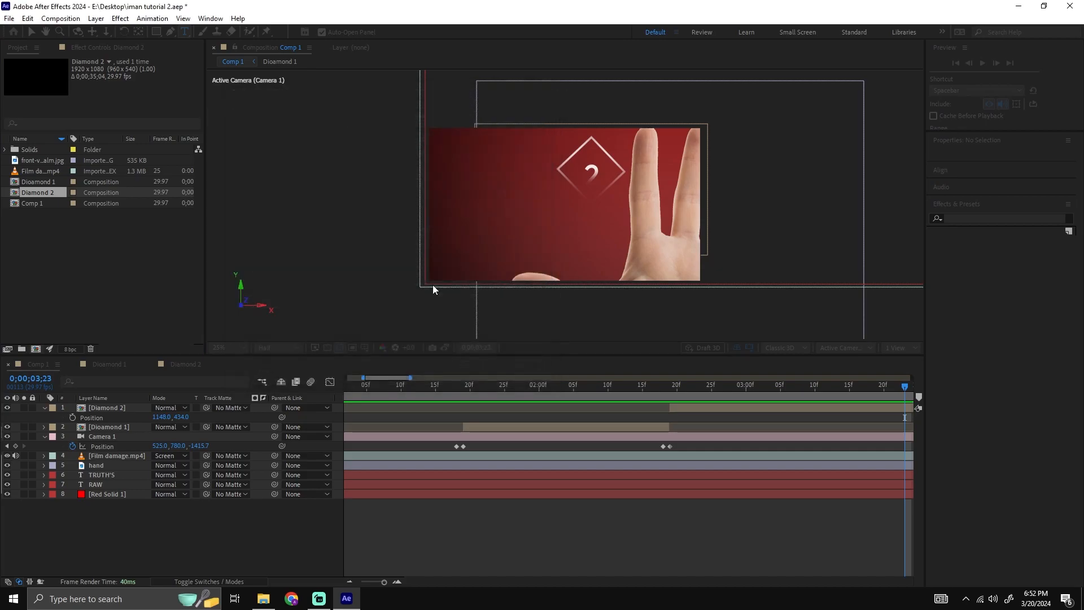
key(ctrl+v)
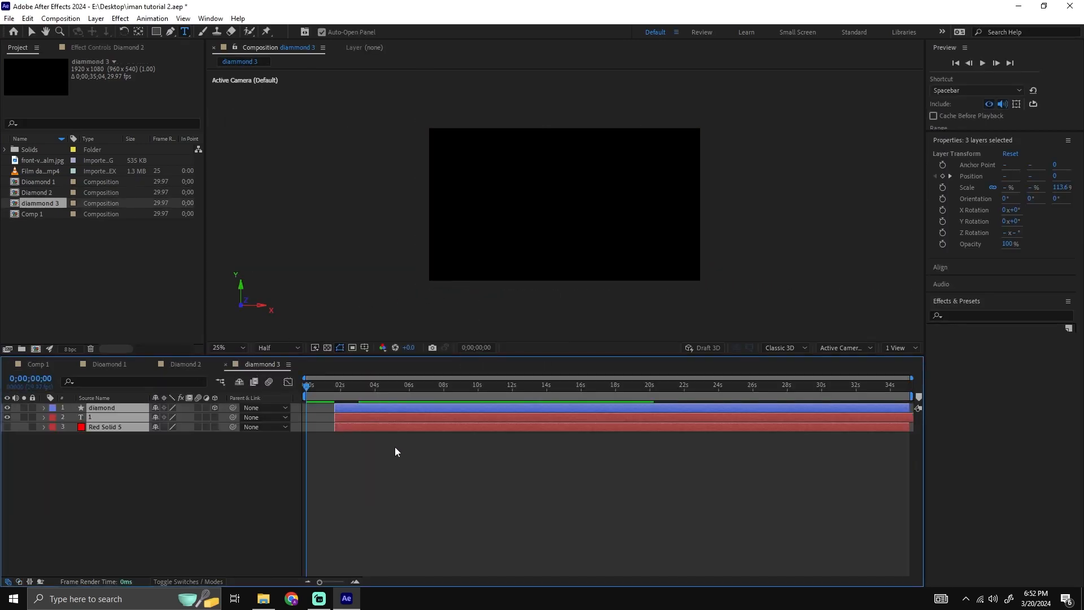
Change the number inside the diamond of the diammond 3 composition to 3.
click(338, 394)
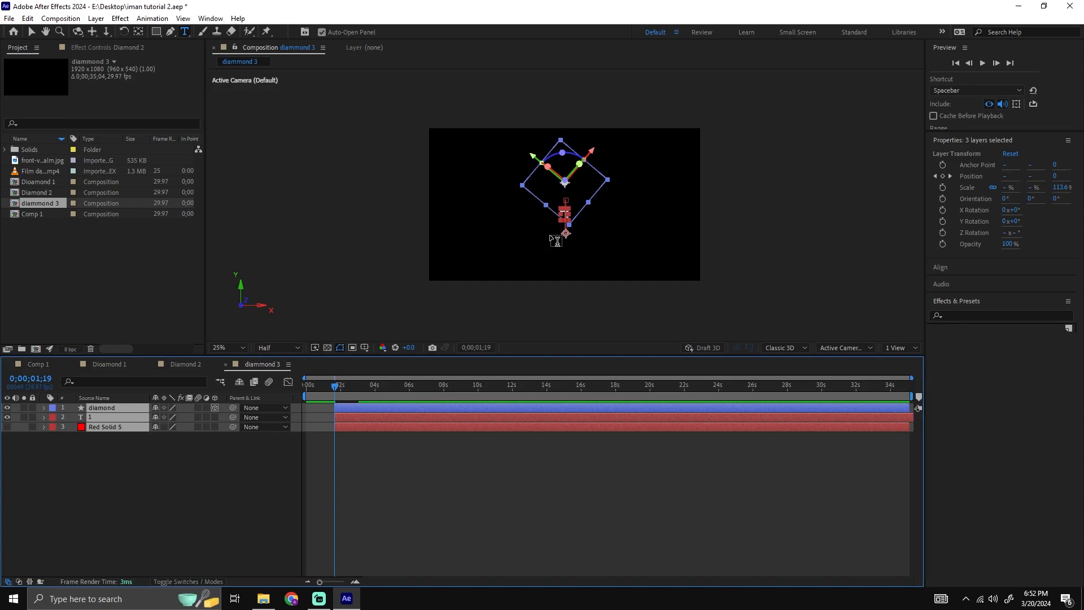
click(559, 437)
double_click(567, 214)
text(3)
click(561, 440)
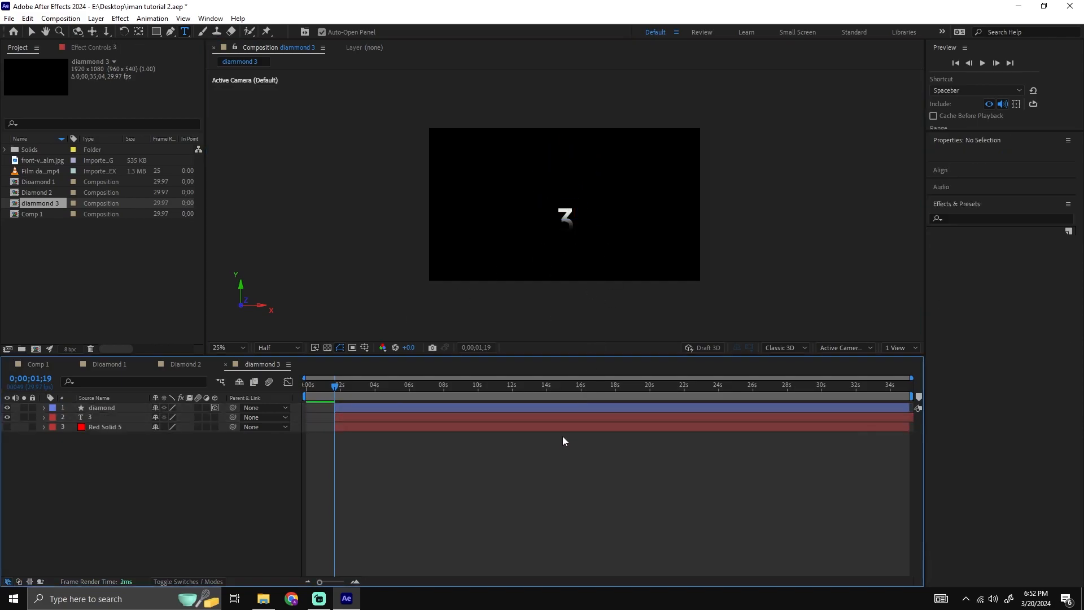
Add diammond 3 to Comp 1 as the topmost layer, split it at 0;00;01;19 and delete the part before that time.
click(40, 365)
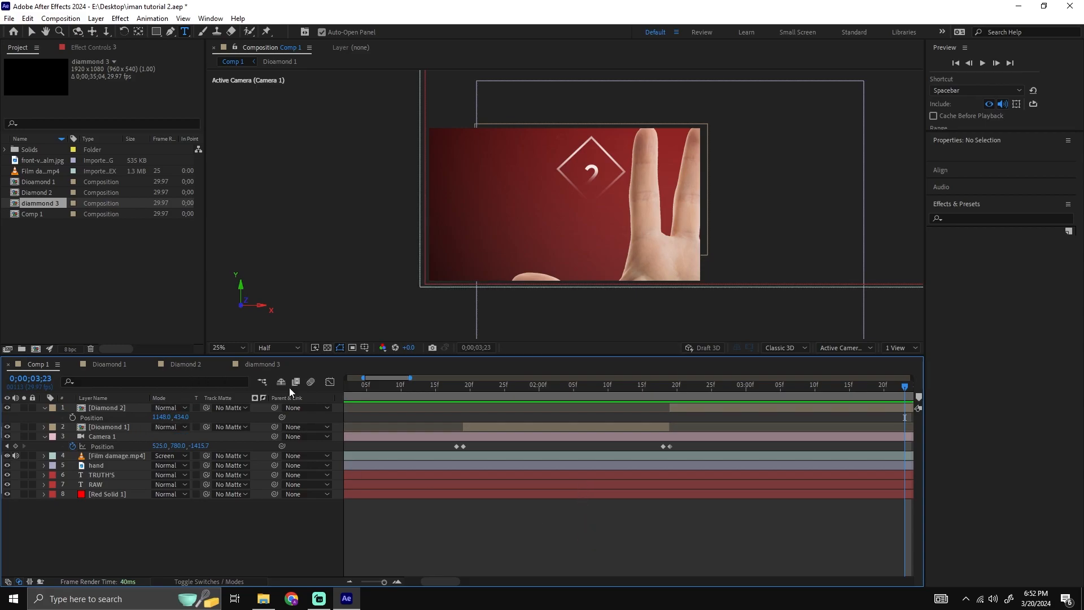
drag(57, 206, 137, 403)
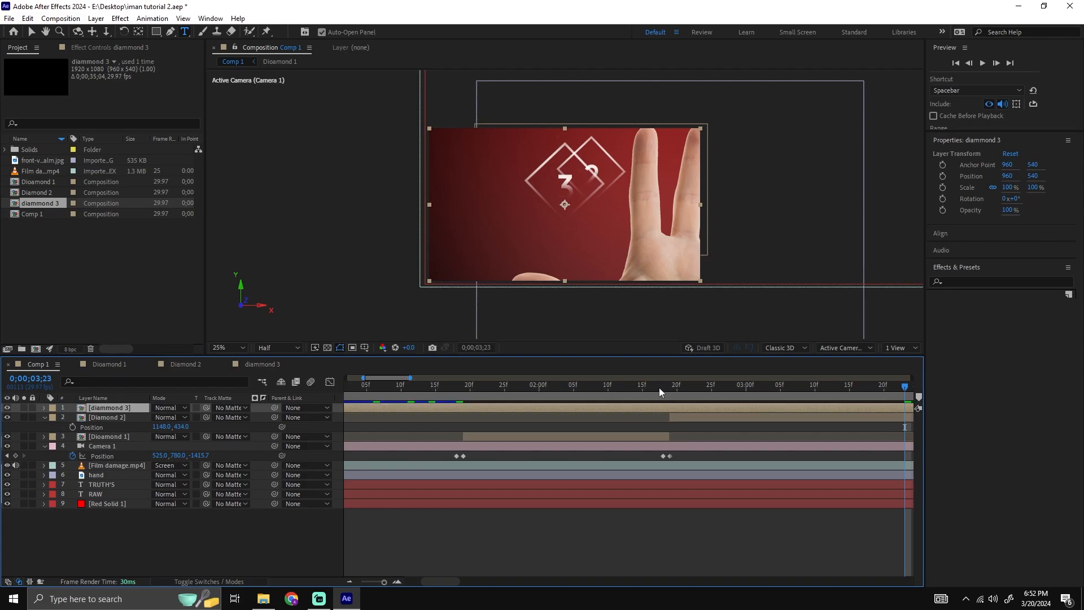
click(491, 386)
click(463, 386)
key(ctrl+shift+d)
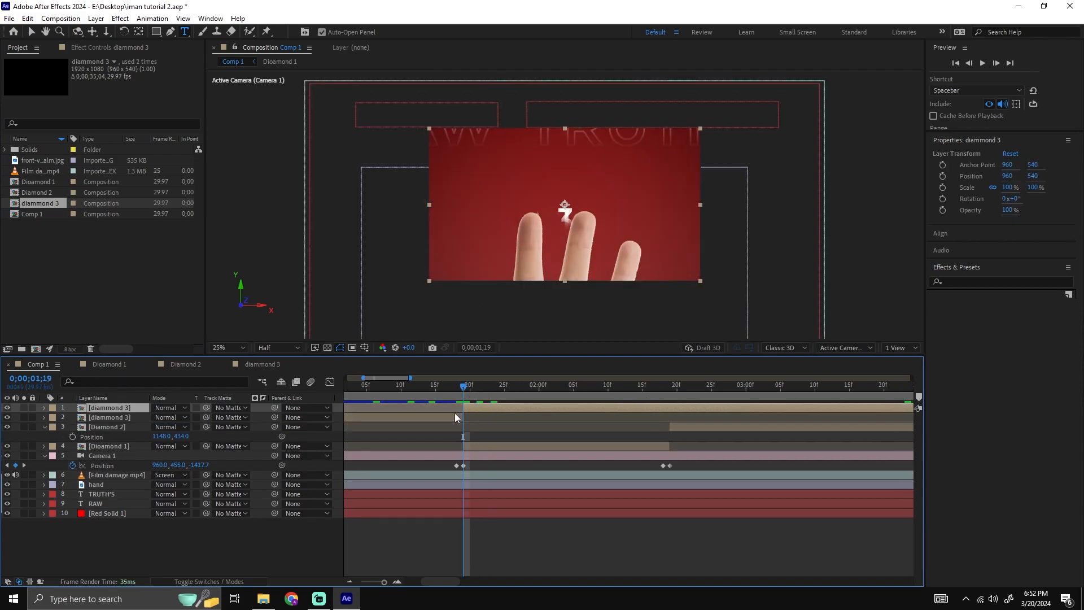
click(447, 417)
key(Delete)
Shift the diammond 3 layer to start at about 0;00;02;27 and move it to position 695, 682.
drag(484, 409, 596, 409)
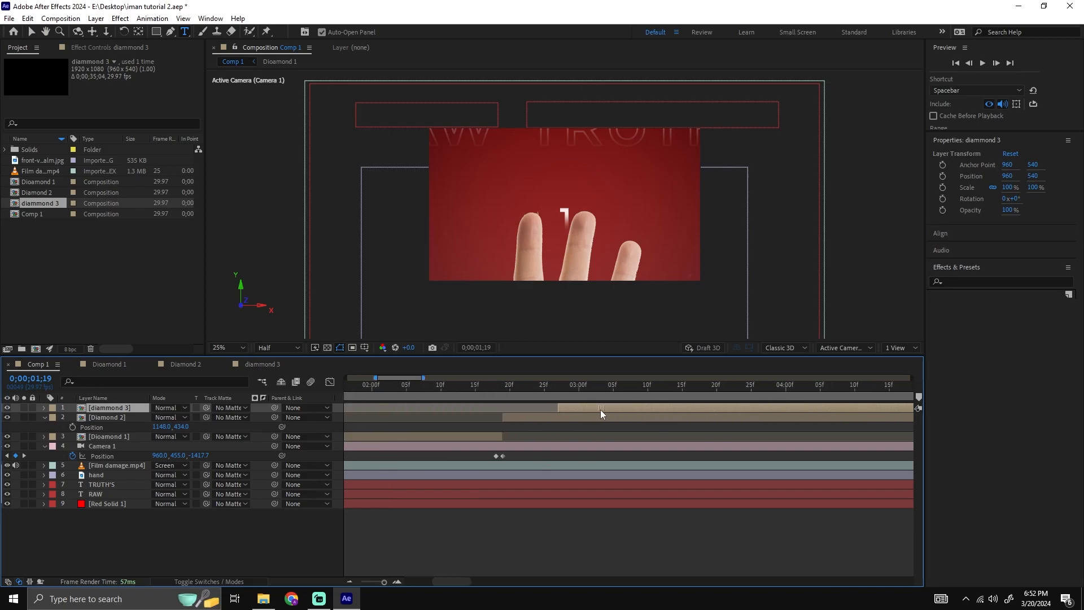
drag(503, 385, 590, 394)
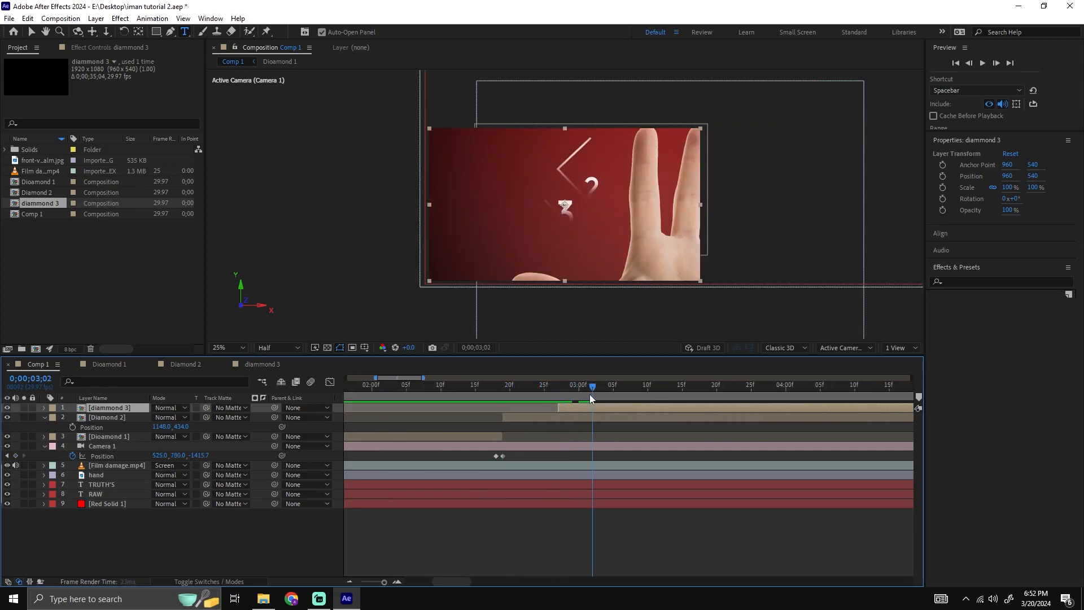
key(p)
drag(161, 419, 308, 408)
Preview the second and third diamonds appearing in Comp 1, starting from 0;00;02;19.
drag(534, 389, 501, 391)
key(space)
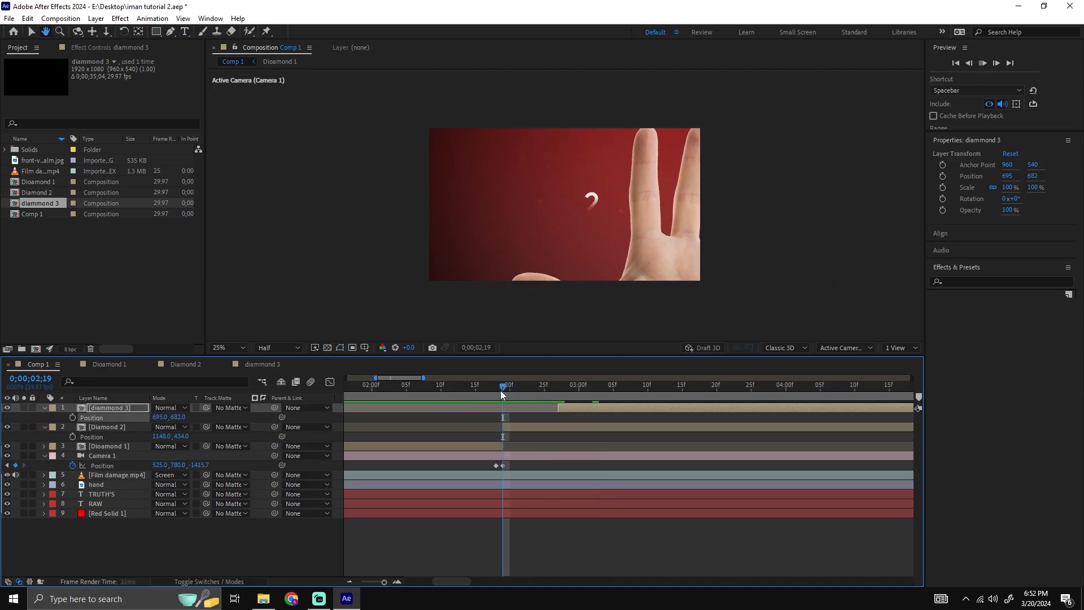
key(space)
key(space)
key(space)
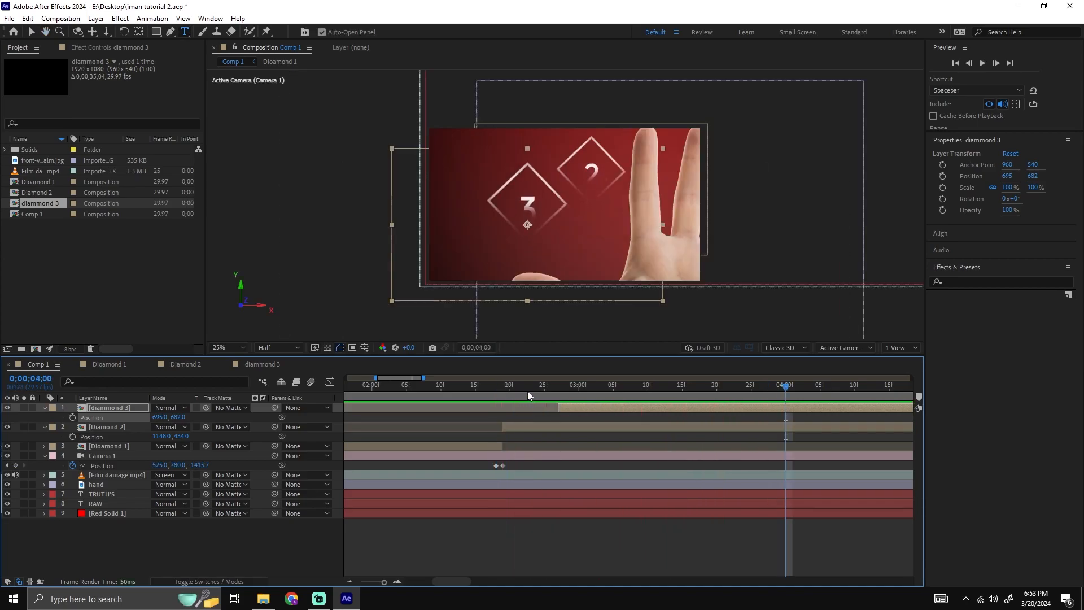
drag(530, 392, 493, 391)
key(space)
Move the diammond 3 layer down to position 695, 858 and scale it to 81%.
drag(535, 204, 535, 228)
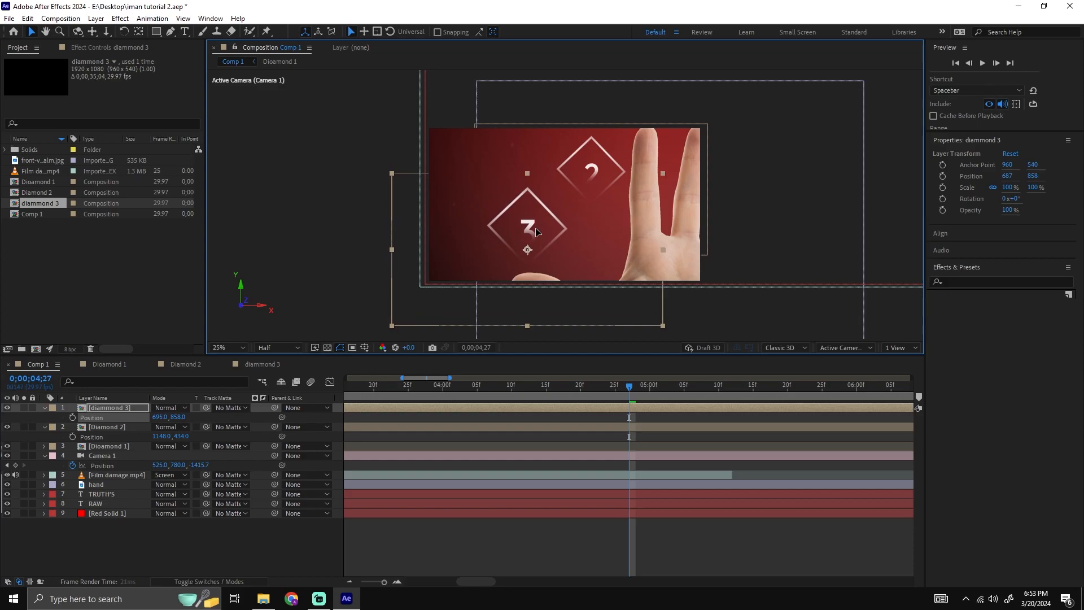
key(s)
drag(168, 417, 157, 418)
click(524, 425)
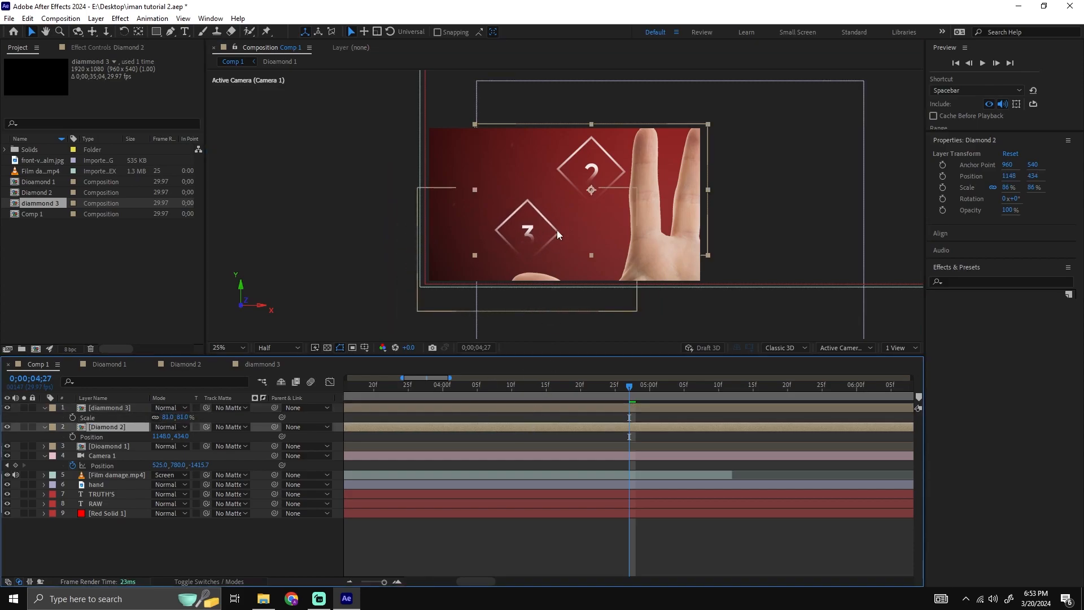
Preview the rearranged diamonds 2 and 3 in Comp 1, starting from 0;00;02;23.
scroll(611, 400, down, 1)
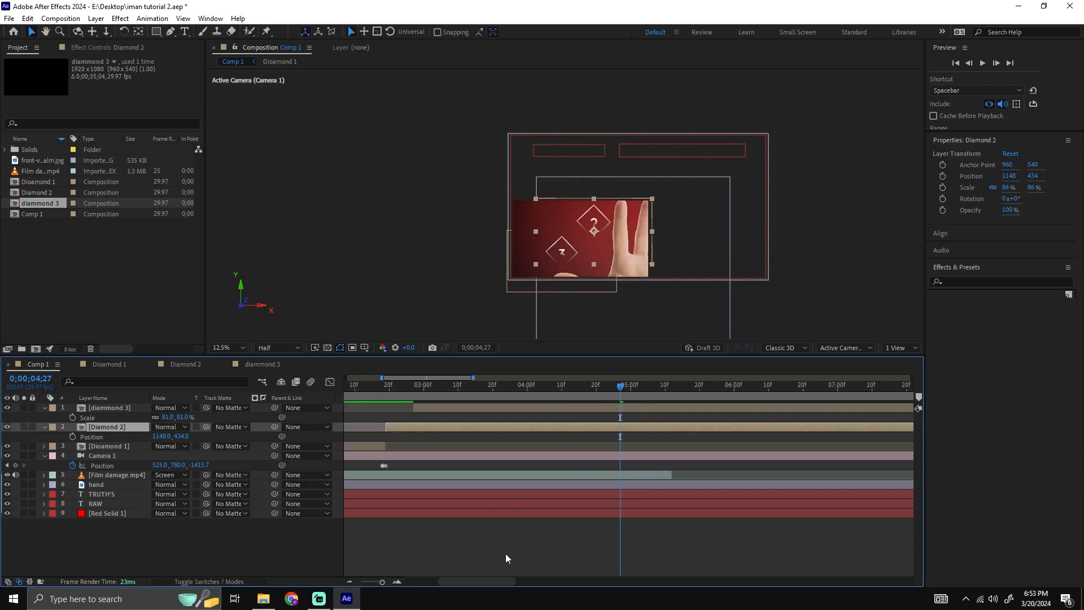
mouse_move(500, 582)
mouse_down()
mouse_move(456, 584)
mouse_move(496, 584)
mouse_up()
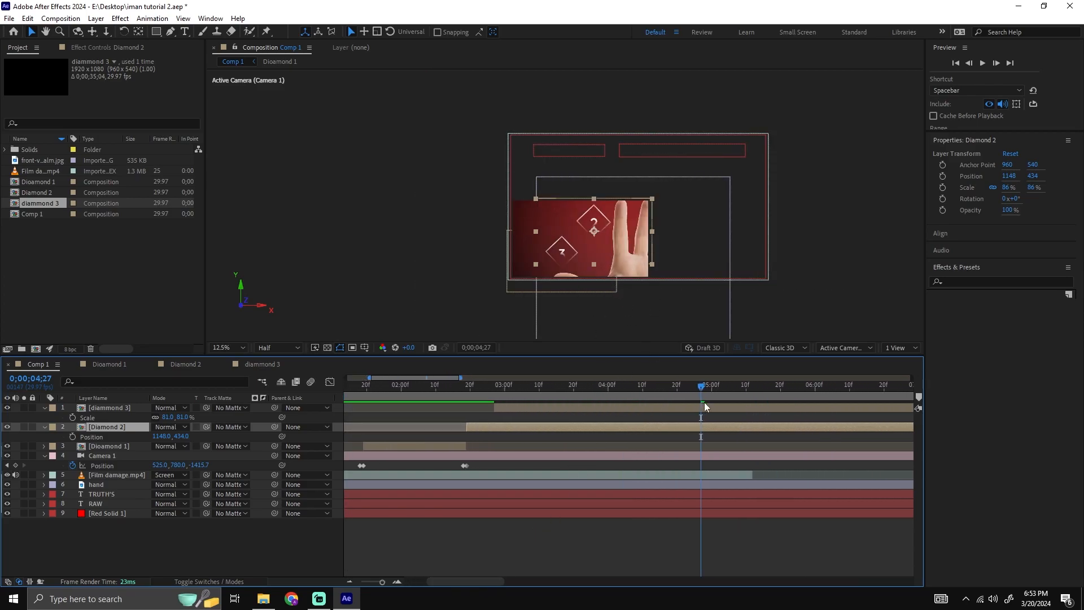
scroll(703, 402, up, 1)
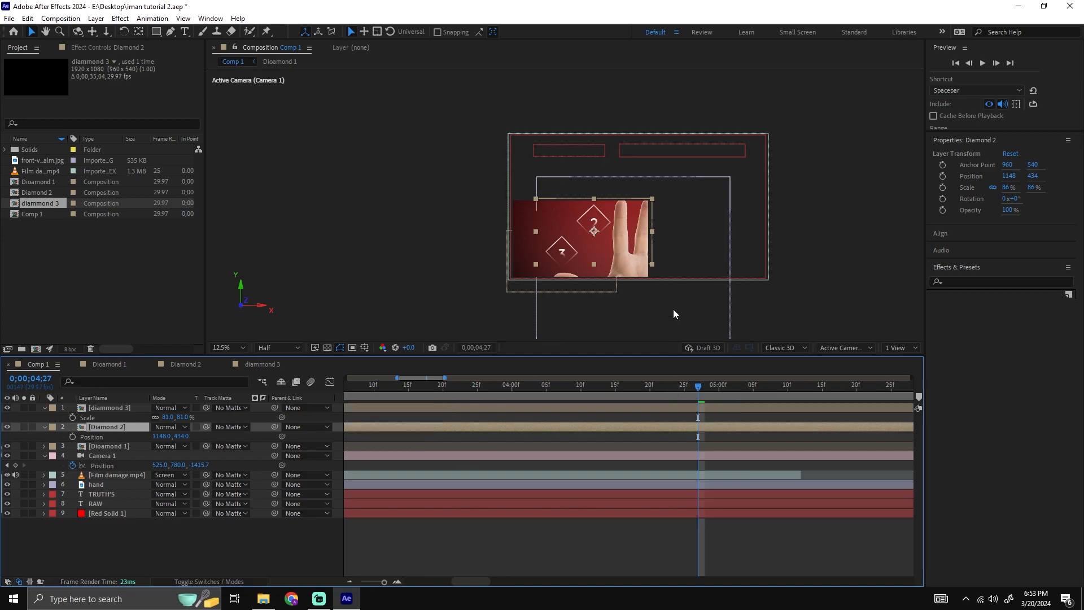
scroll(708, 263, up, 1)
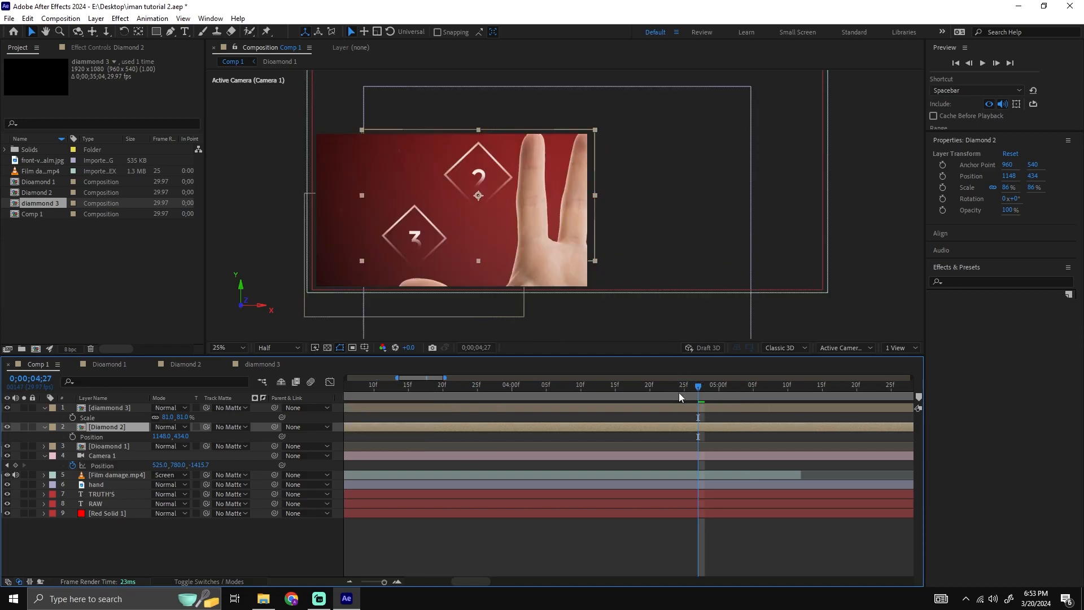
drag(411, 408, 551, 405)
key(space)
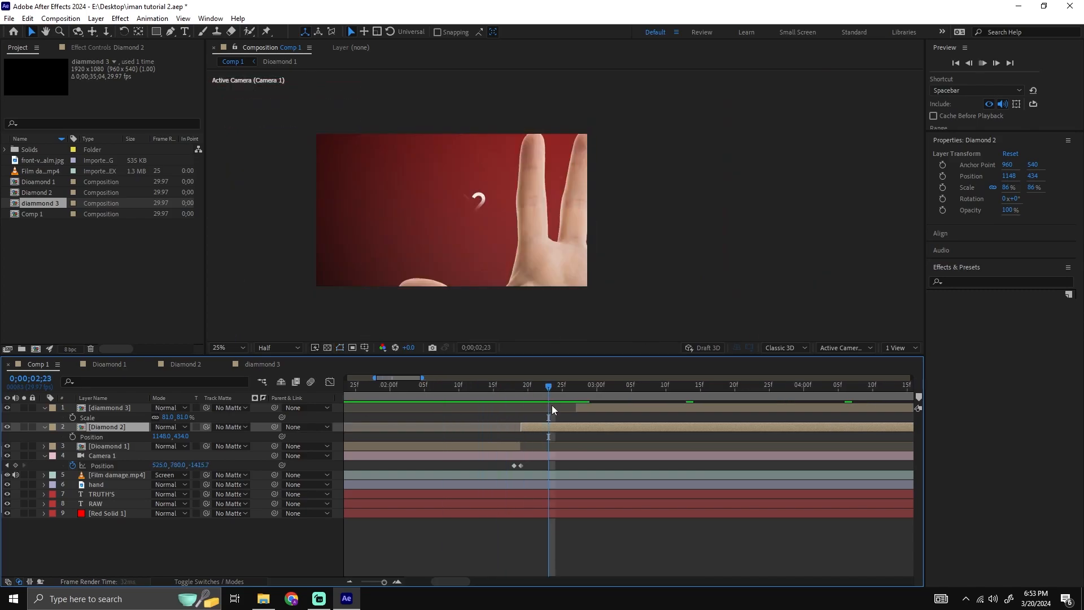
key(space)
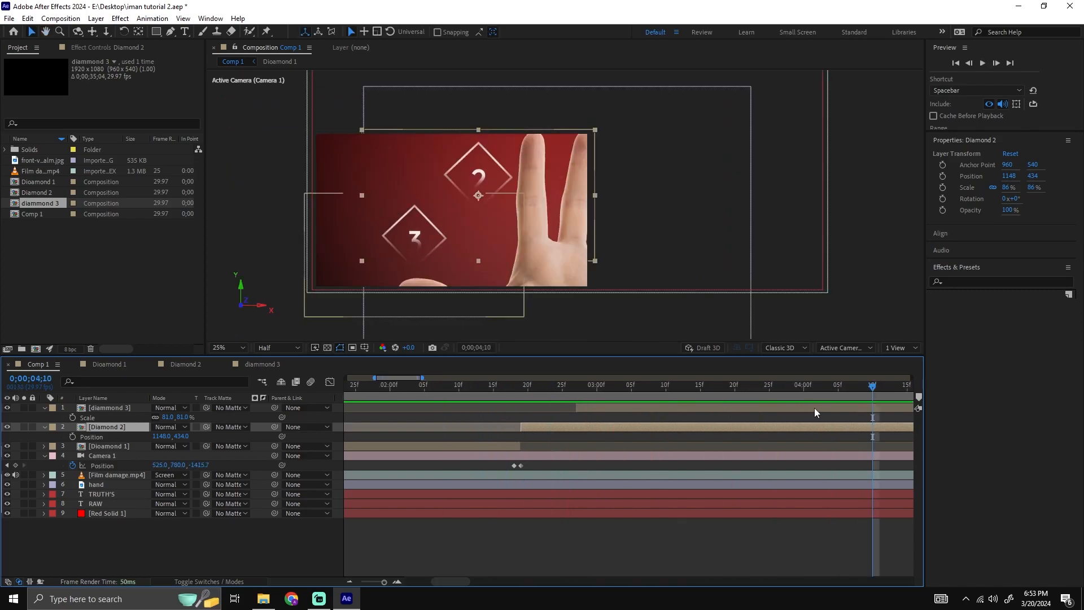
Keyframe Camera 1's position at 0;00;04;10, and one frame after that set its X position to 1373.
click(801, 457)
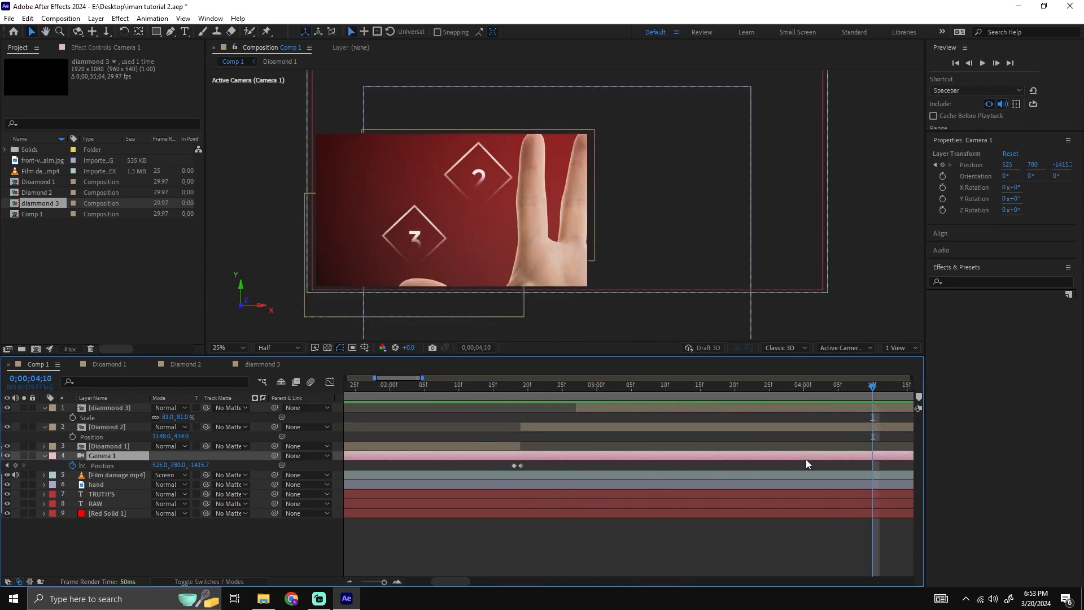
click(15, 465)
key(Page_Down)
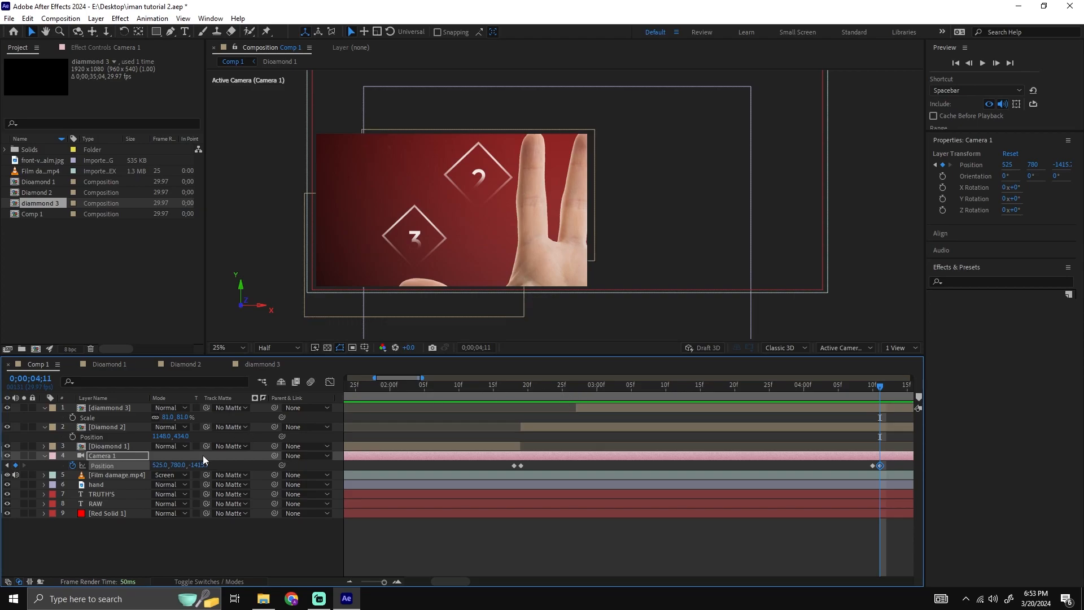
drag(167, 466, 606, 425)
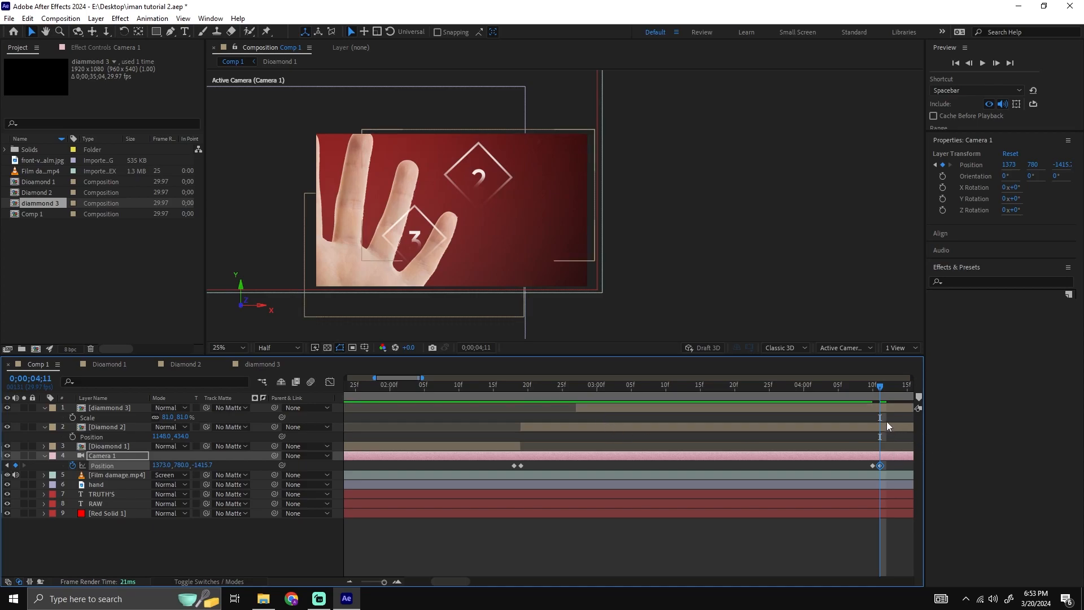
Split the Diamond 2 and diammond 3 layers at 0;00;04;11 and delete the parts after that time.
click(886, 425)
ctrl+click(890, 408)
key(ctrl+shift+d)
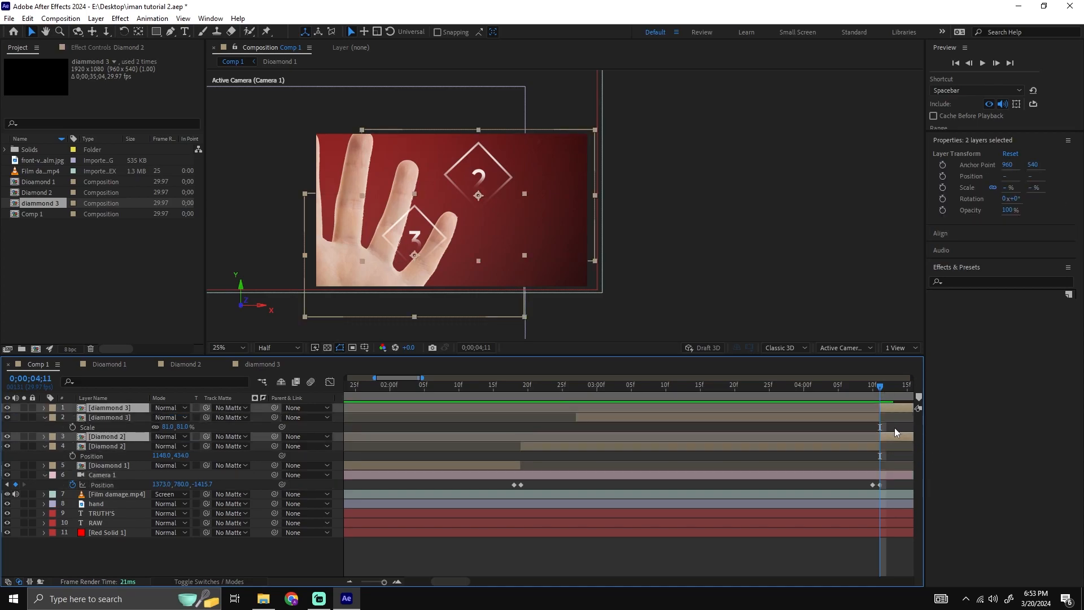
key(Delete)
Preview the camera jump away from diamonds 2 and 3, starting from 0;00;04;10.
click(873, 387)
key(space)
key(space)
drag(649, 390, 630, 391)
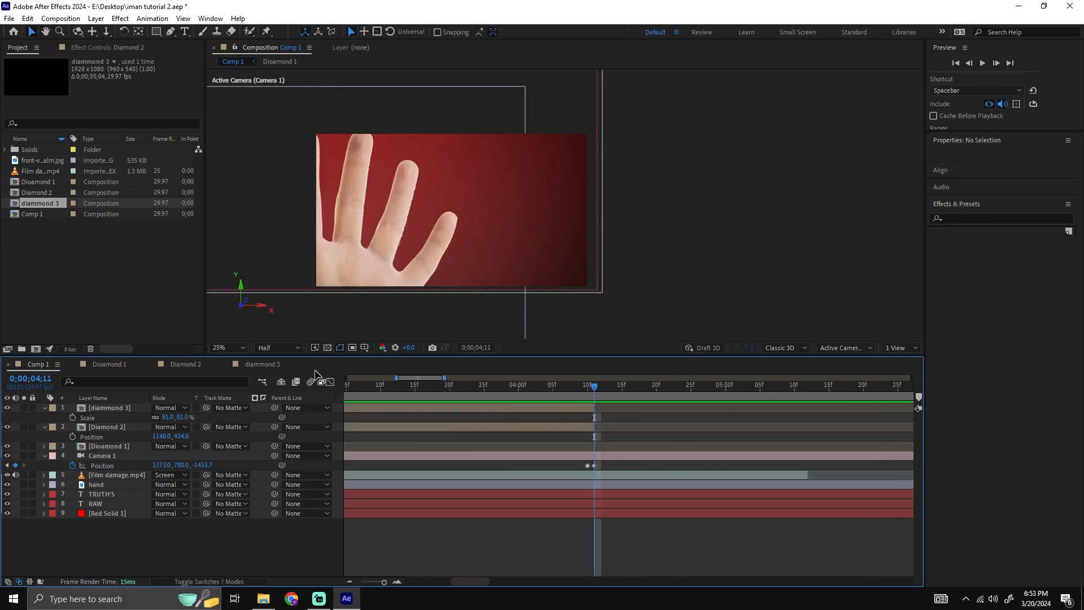
Create two compositions named diamond 4 and diamond 5, and paste the diamond, number and Red Solid 5 layers into each.
key(ctrl+k)
text(diamond 4)
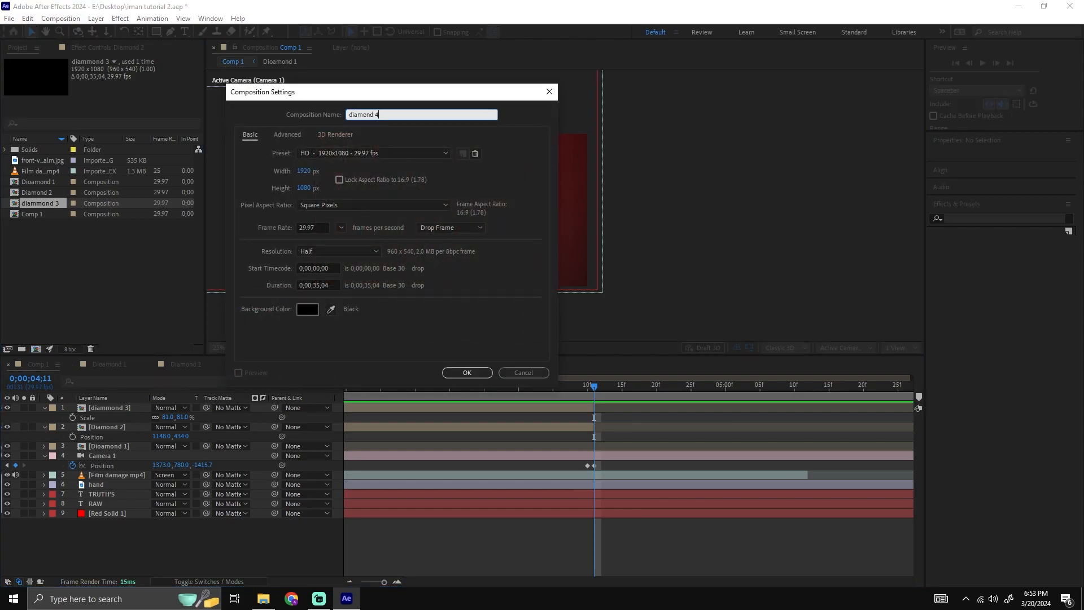
key(Return)
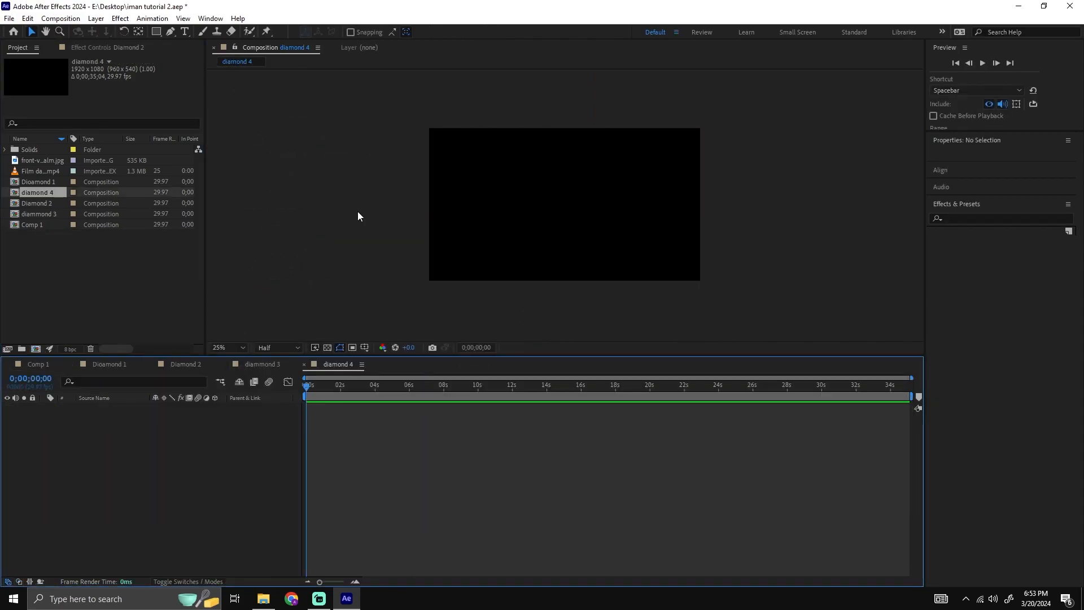
key(ctrl+n)
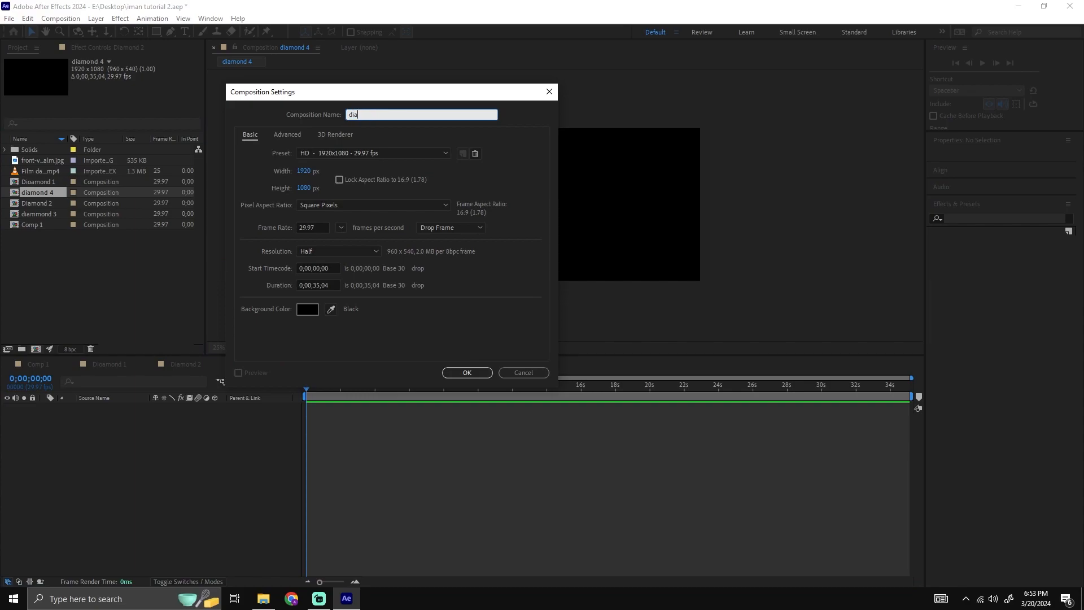
key(Return)
click(338, 364)
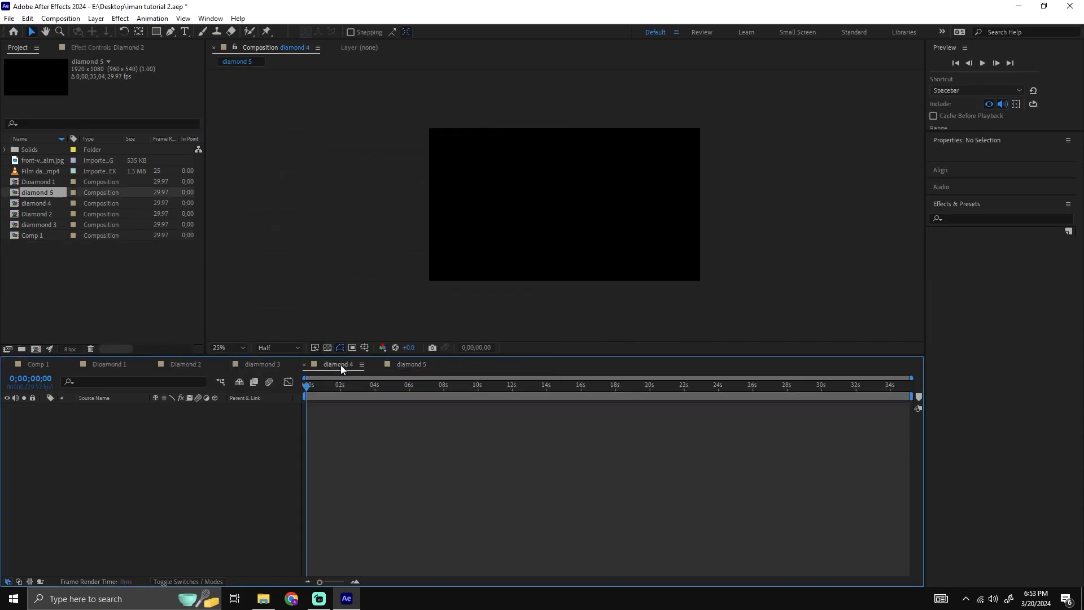
click(411, 365)
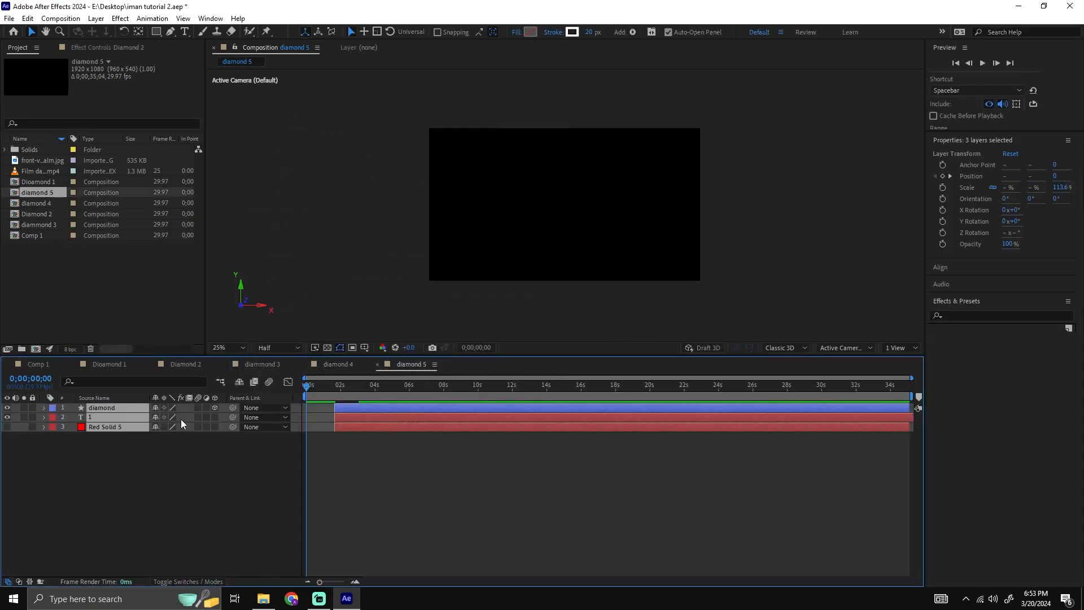
Change the number inside the diamond of the diamond 5 composition to 5.
click(371, 423)
click(371, 418)
drag(434, 386, 455, 386)
double_click(565, 200)
text(5)
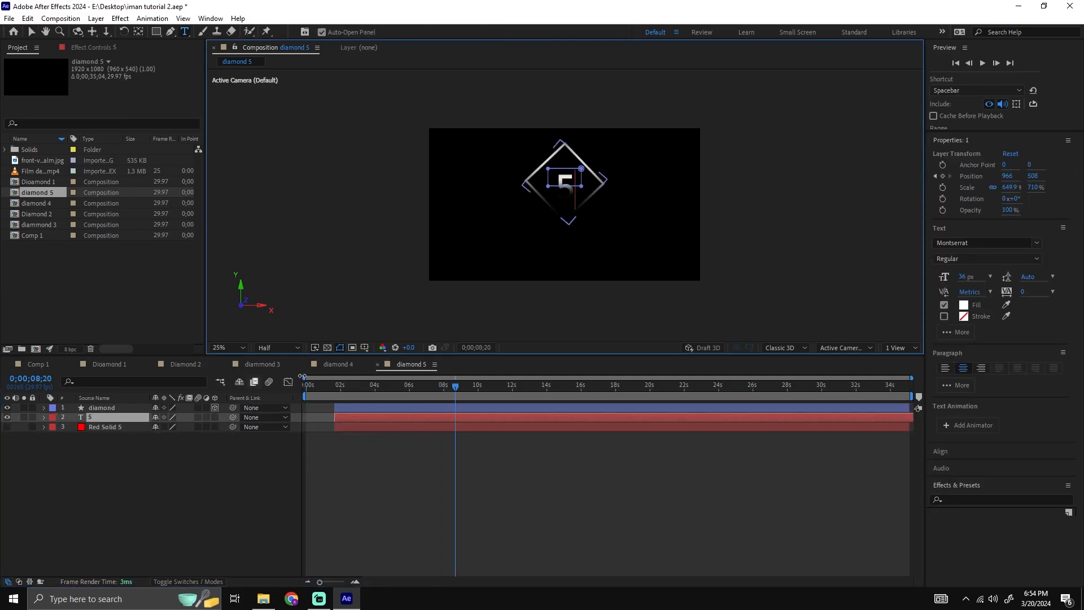
Change the number inside the diamond of the diamond 4 composition to 4.
click(338, 365)
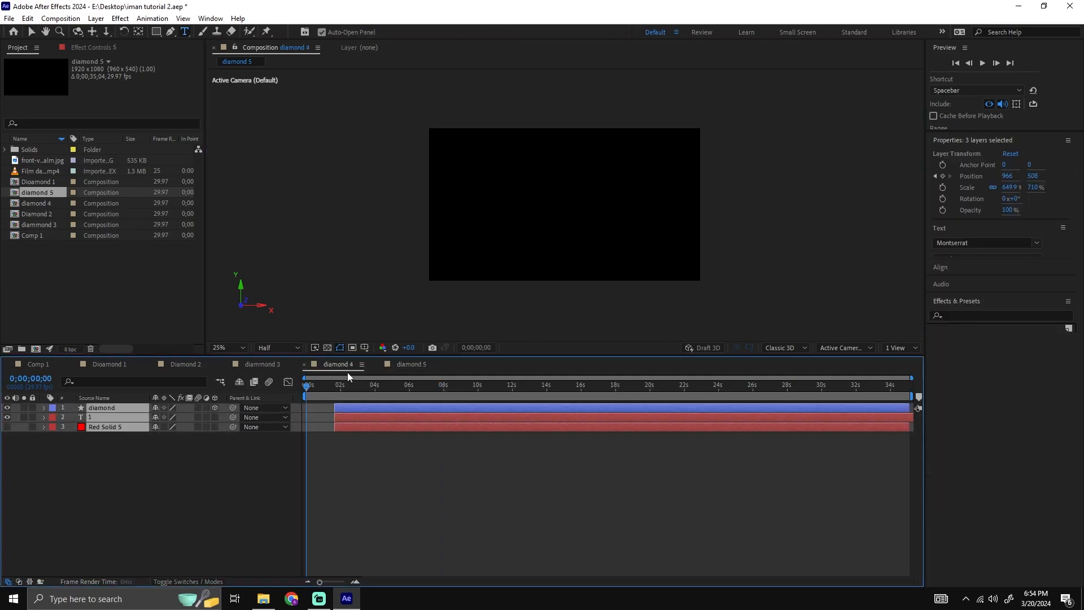
double_click(431, 419)
text(4)
click(525, 456)
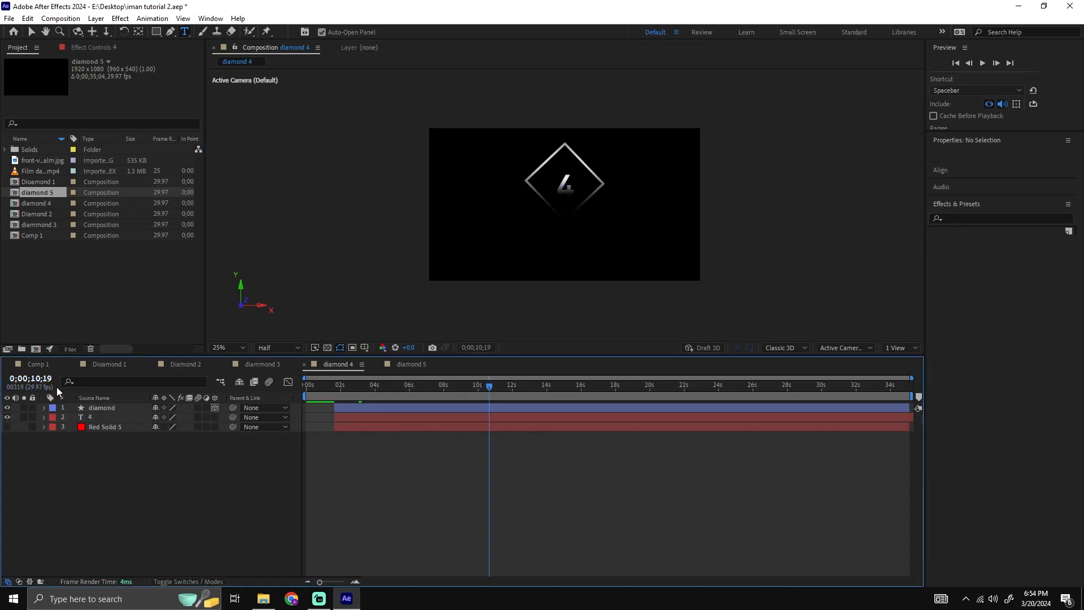
Add the diamond 4 and diamond 5 compositions to Comp 1 above all the other layers.
click(43, 366)
click(169, 208)
click(40, 205)
ctrl+click(45, 193)
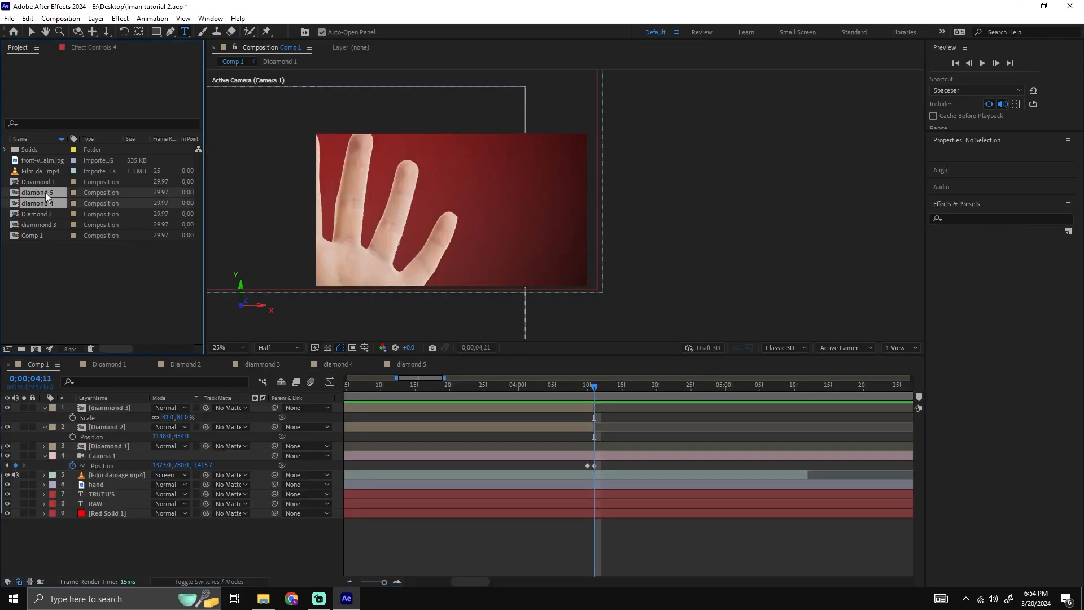
drag(133, 378, 124, 405)
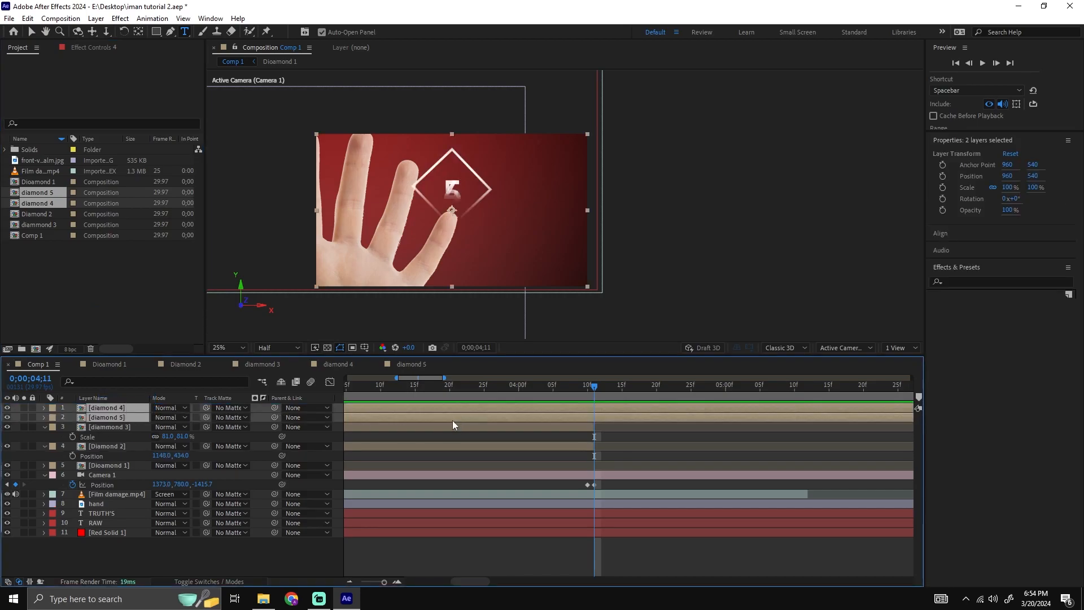
Split the diamond 4 and diamond 5 layers at 0;00;01;19 and delete the parts before that time.
mouse_move(410, 390)
mouse_down()
mouse_move(239, 368)
mouse_move(686, 402)
mouse_move(677, 408)
mouse_up()
key(ctrl+shift+d)
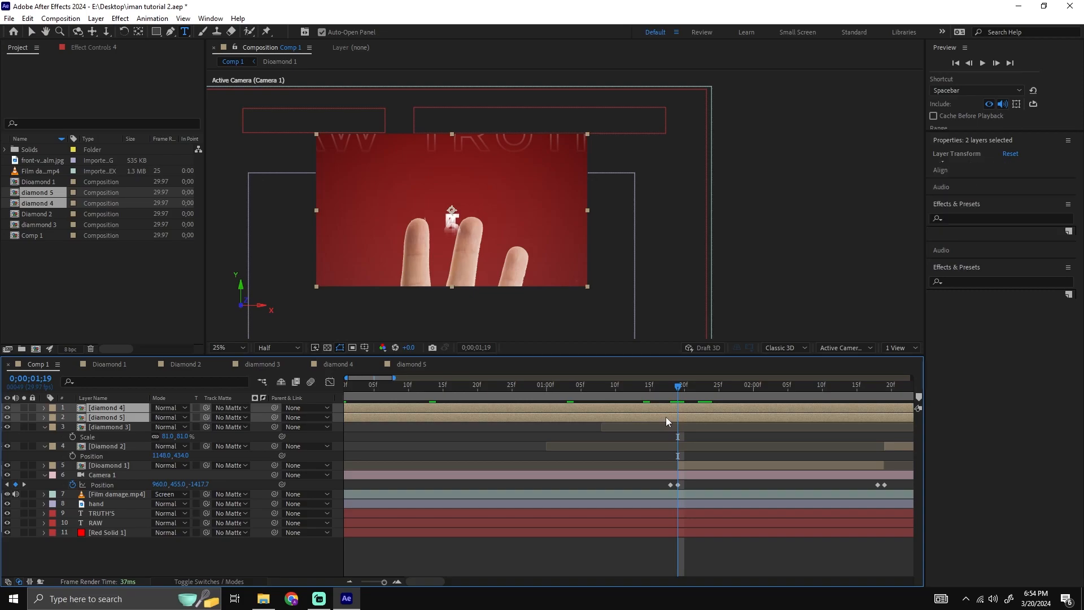
click(653, 435)
key(Delete)
click(653, 419)
key(Delete)
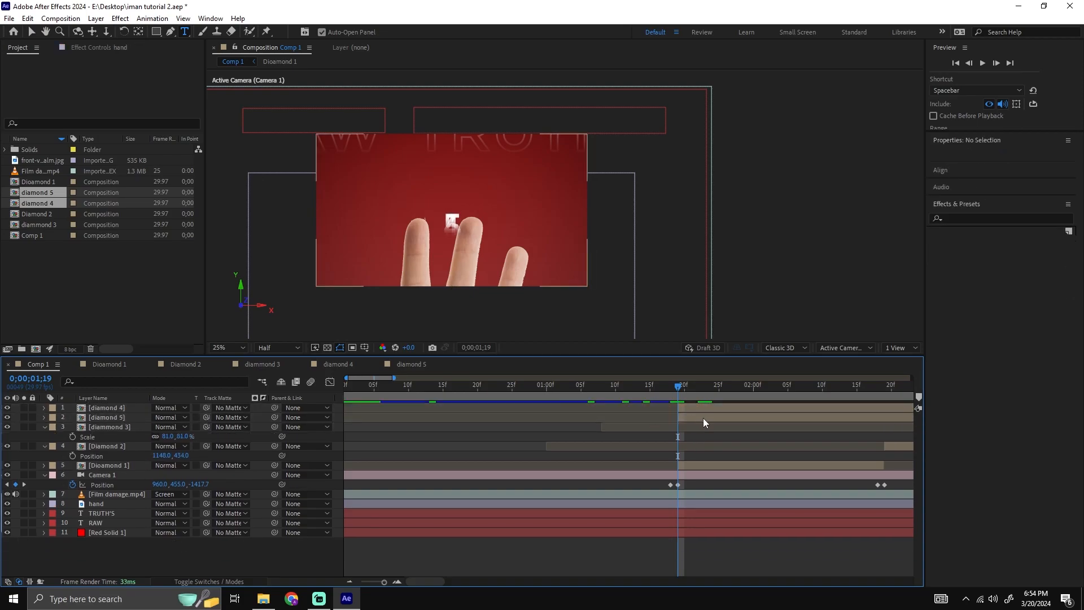
Move the diamond 4 and diamond 5 layers along the timeline so both start at 0;00;04;11.
key(minus)
click(523, 411)
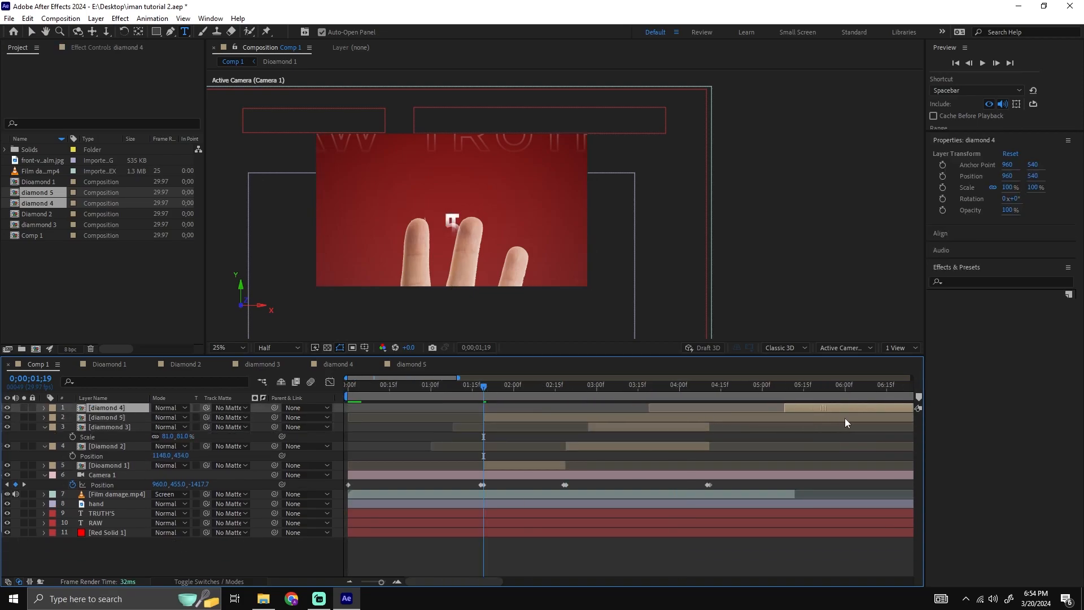
shift+click(571, 418)
drag(539, 407, 732, 419)
scroll(733, 418, up, 5)
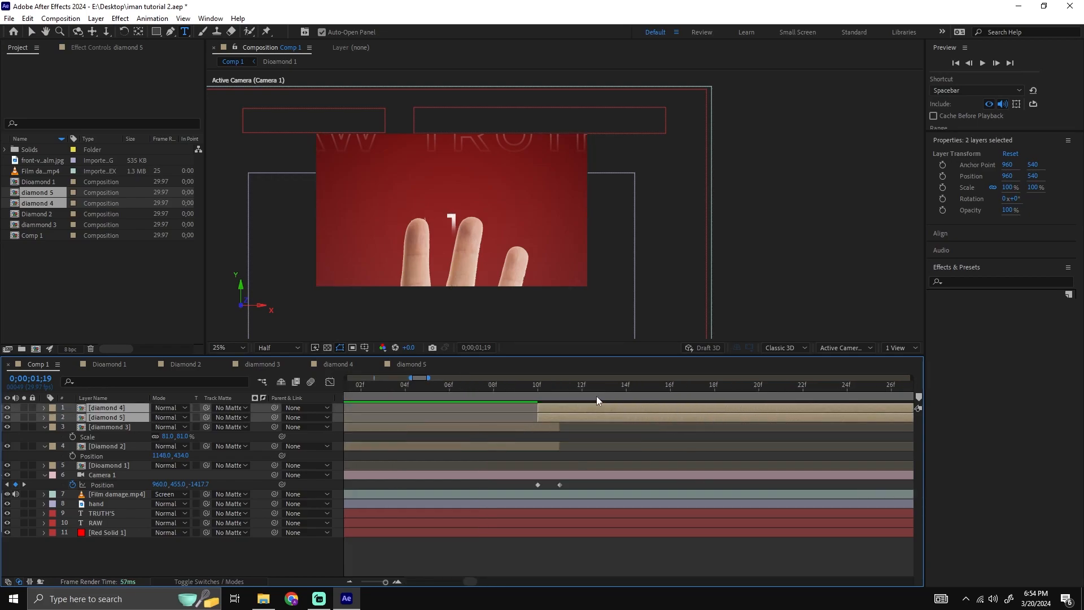
click(536, 387)
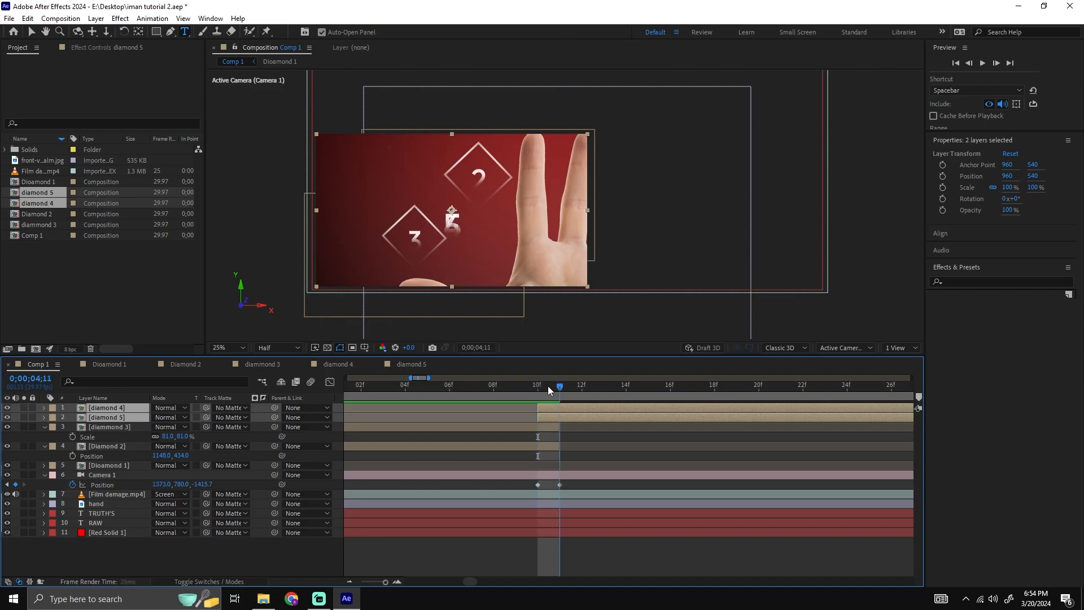
click(554, 388)
drag(547, 404, 572, 408)
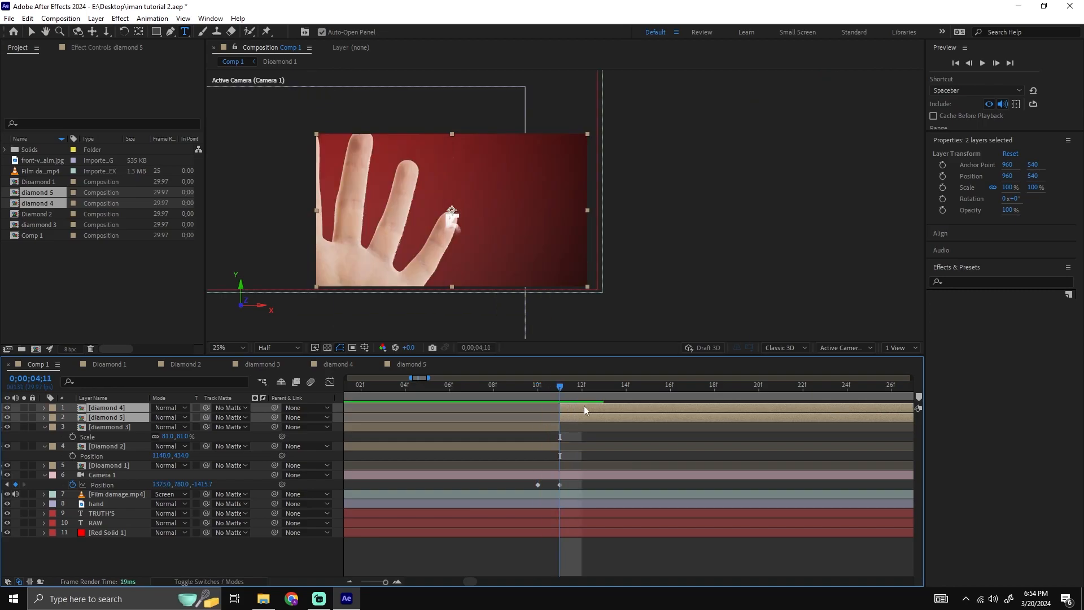
Preview the cut at 0;00;04;11 and set the diamond 5 layer's X position to 1416.
key(space)
key(space)
mouse_move(541, 391)
mouse_down()
mouse_move(178, 405)
mouse_move(991, 421)
mouse_move(819, 432)
mouse_move(823, 392)
mouse_move(947, 392)
mouse_move(559, 393)
mouse_up()
click(565, 398)
click(550, 389)
click(574, 415)
key(p)
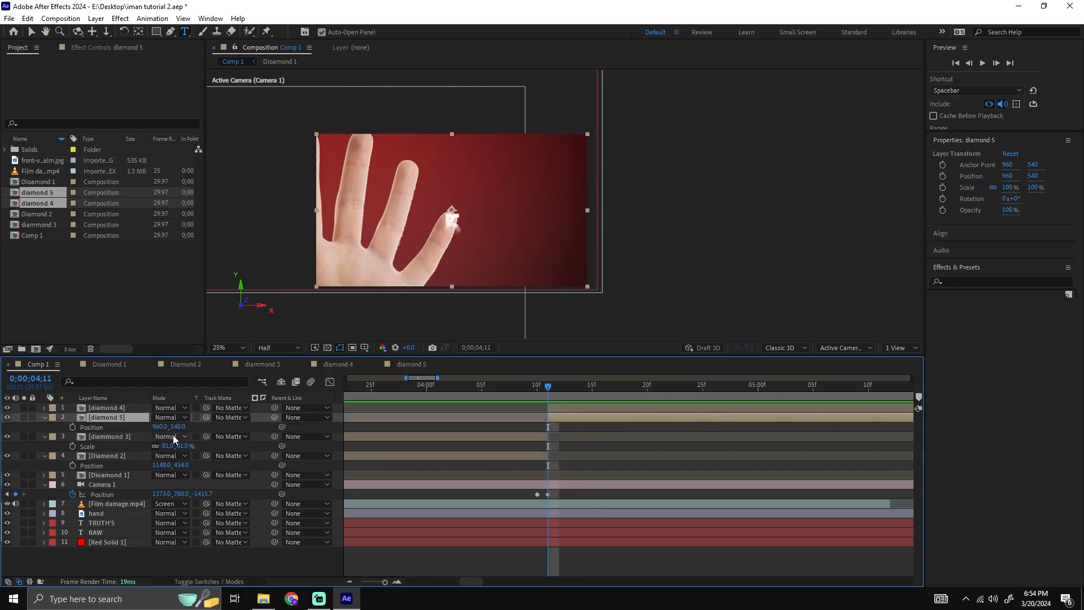
drag(163, 428, 468, 421)
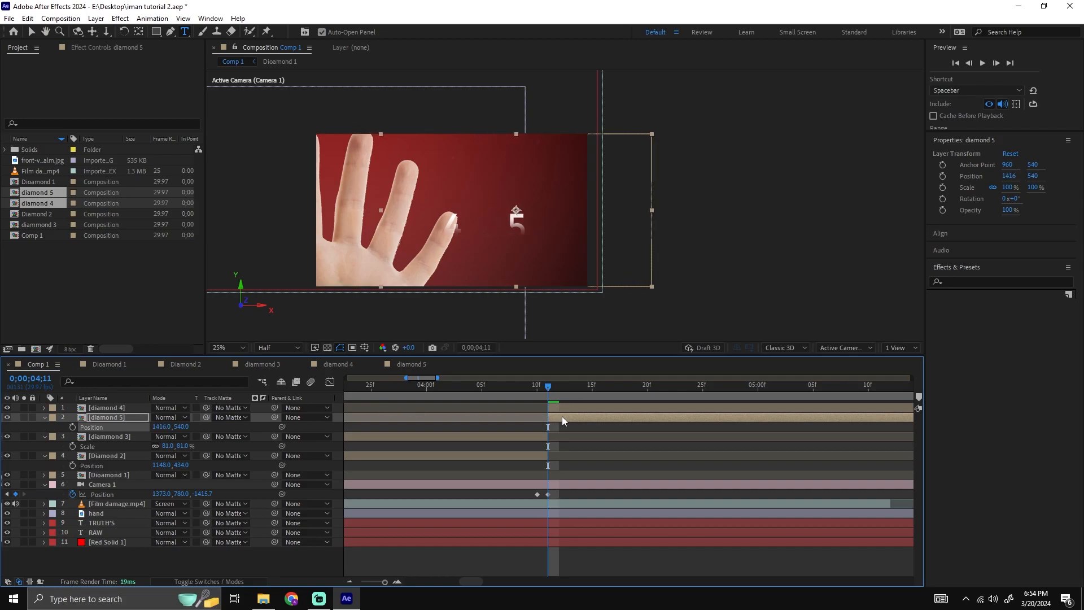
Set the diamond 4 layer's position to 985, 197.
click(318, 406)
key(p)
drag(161, 417, 8, 409)
drag(159, 418, 206, 418)
Play the result and lower the diamonds, setting the Y position of diamond 5 to 888 and diamond 4 to 413.
key(space)
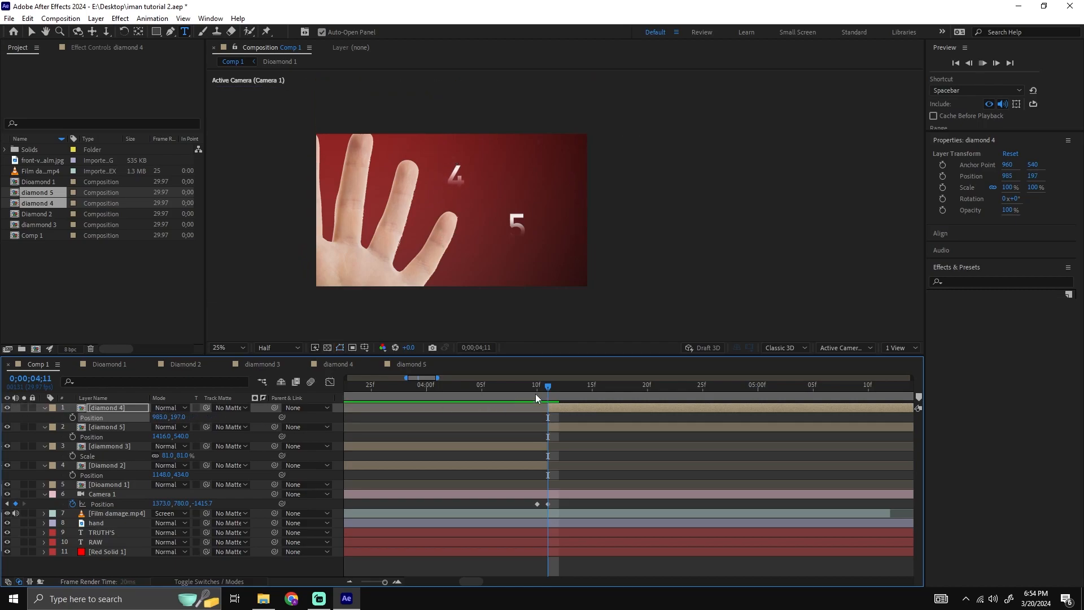
drag(181, 437, 403, 401)
drag(180, 418, 302, 410)
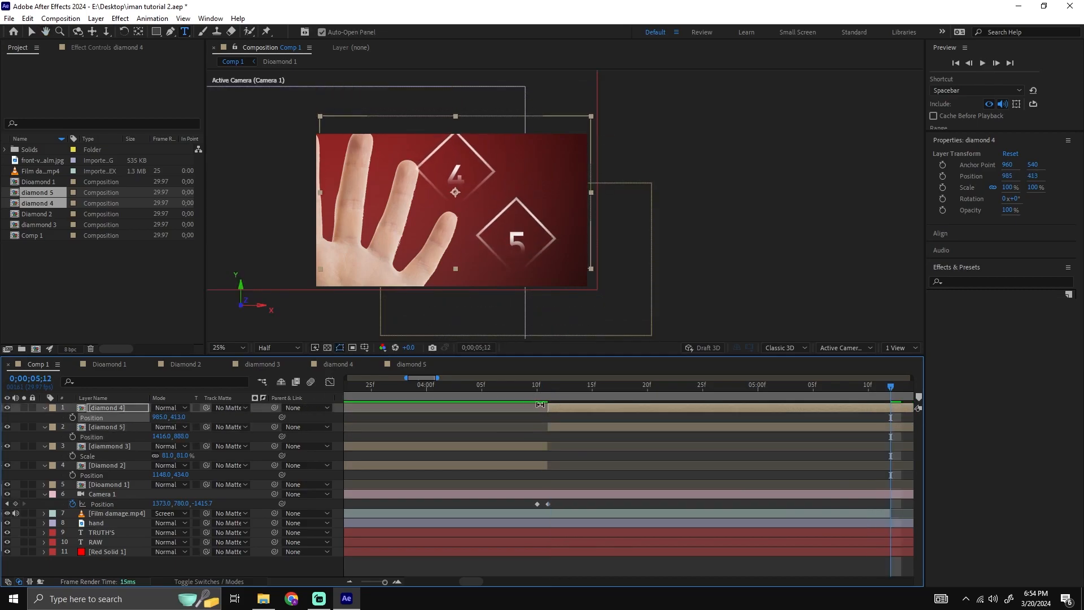
Shift the diamond 4 layer to start slightly after the diamond 5 layer and preview the timing.
drag(547, 406, 602, 407)
click(526, 387)
key(space)
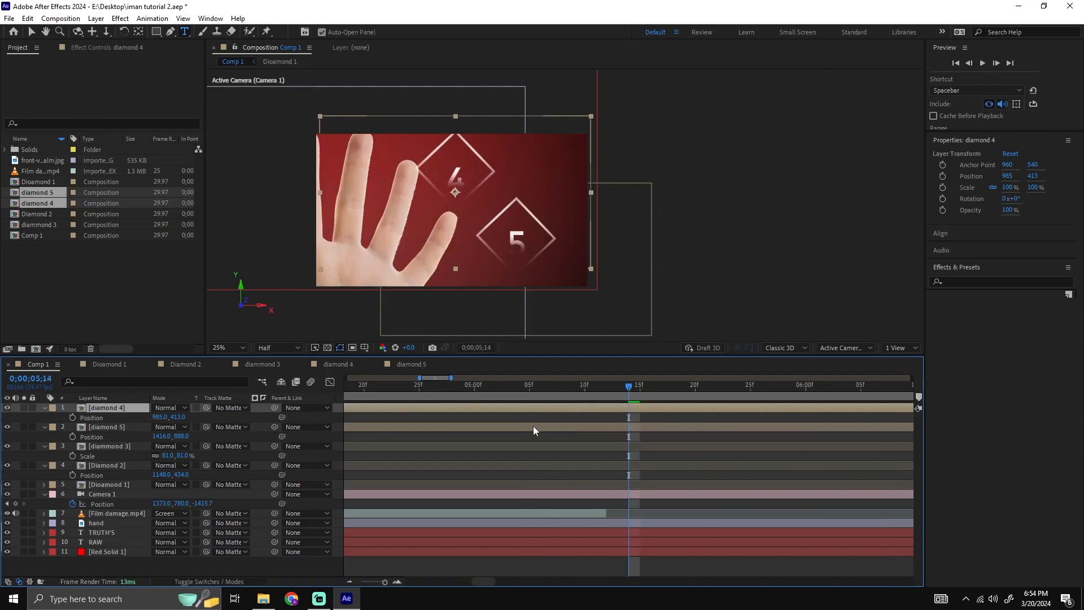
Save the project and preview the whole Comp 1 animation from 0;00;00;00.
key(semicolon)
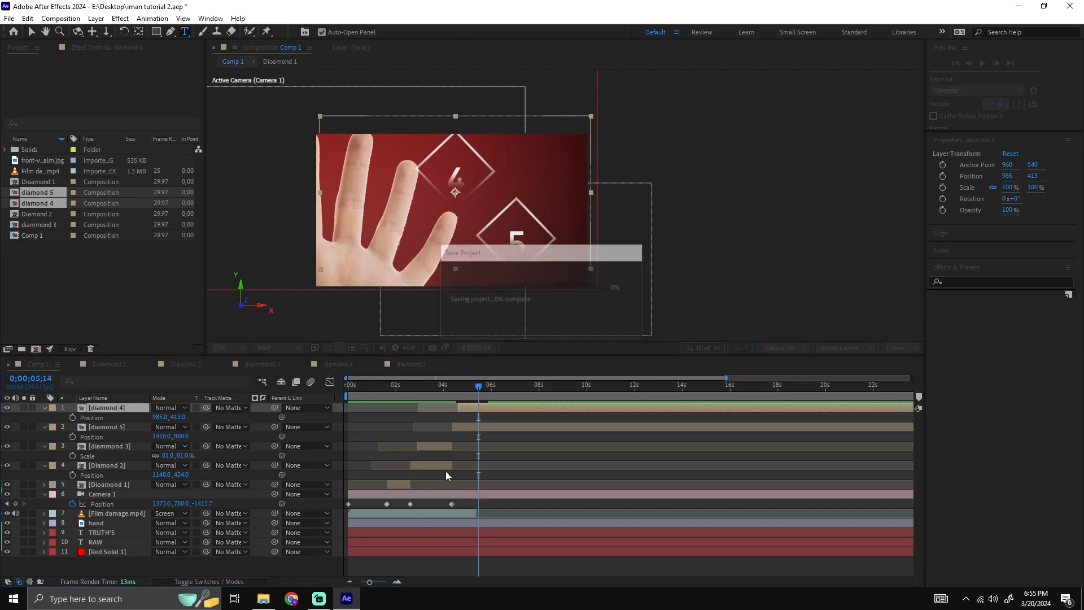
key(Home)
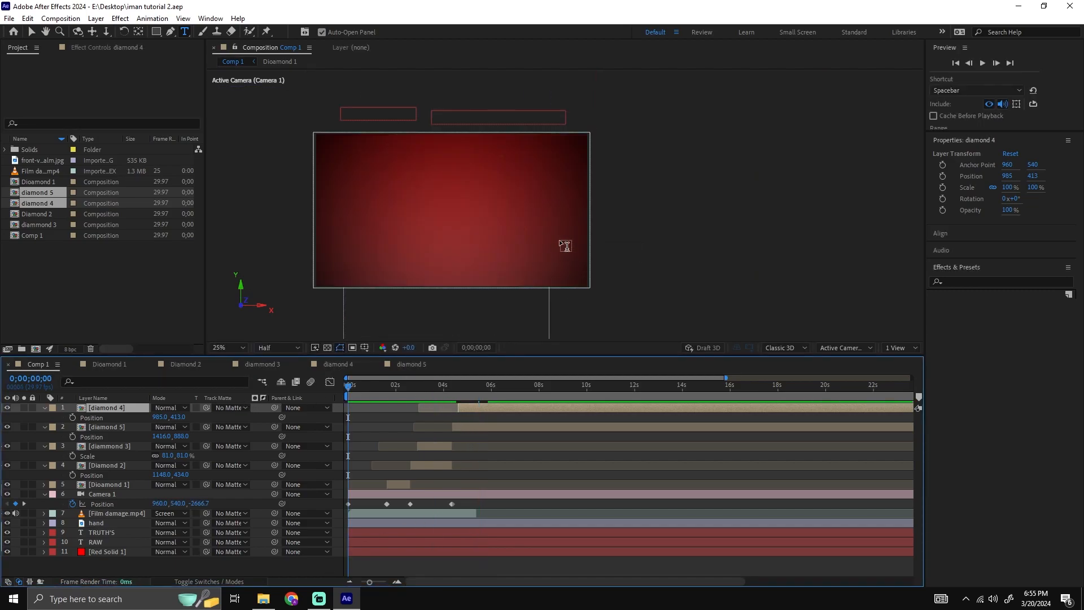
drag(439, 240, 502, 215)
scroll(456, 225, up, 2)
scroll(502, 215, down, 2)
key(space)
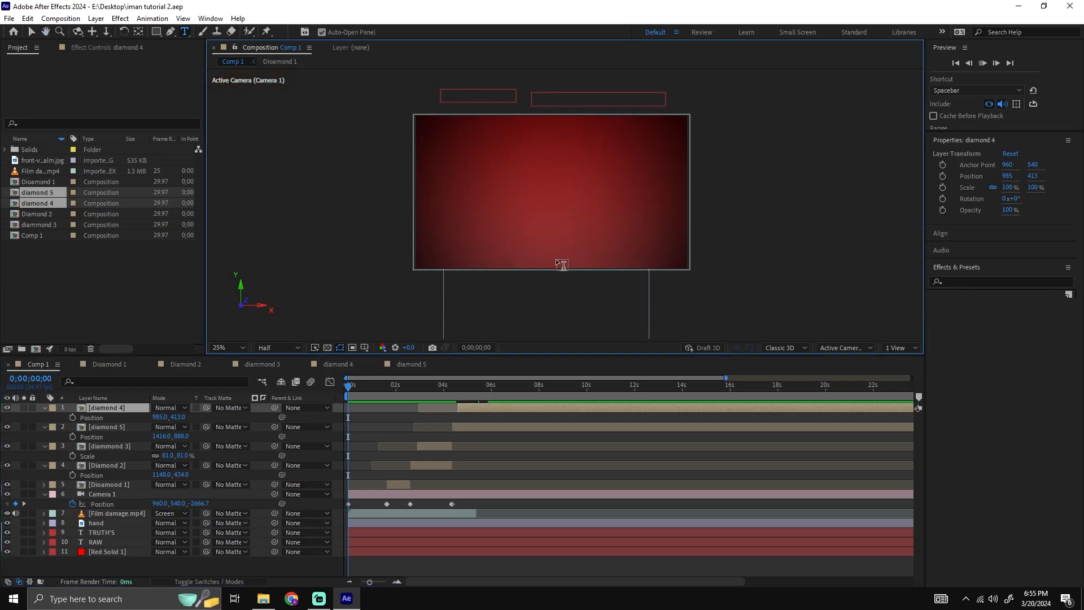
Preview the camera jump from diamonds 2 and 3 to diamonds 4 and 5, starting from 0;00;03;16.
drag(382, 384, 433, 385)
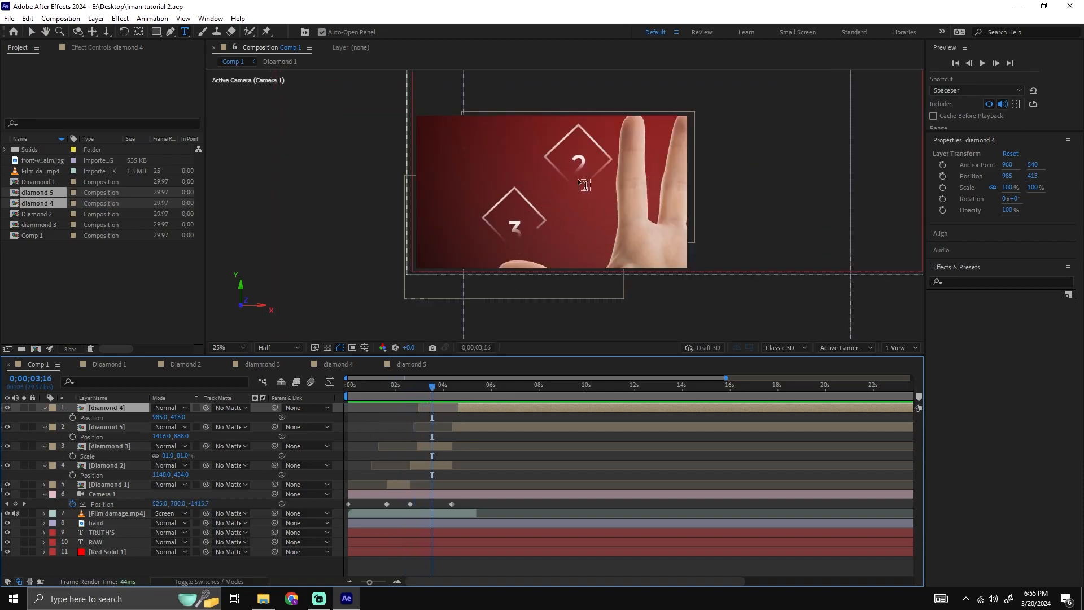
key(v)
click(529, 198)
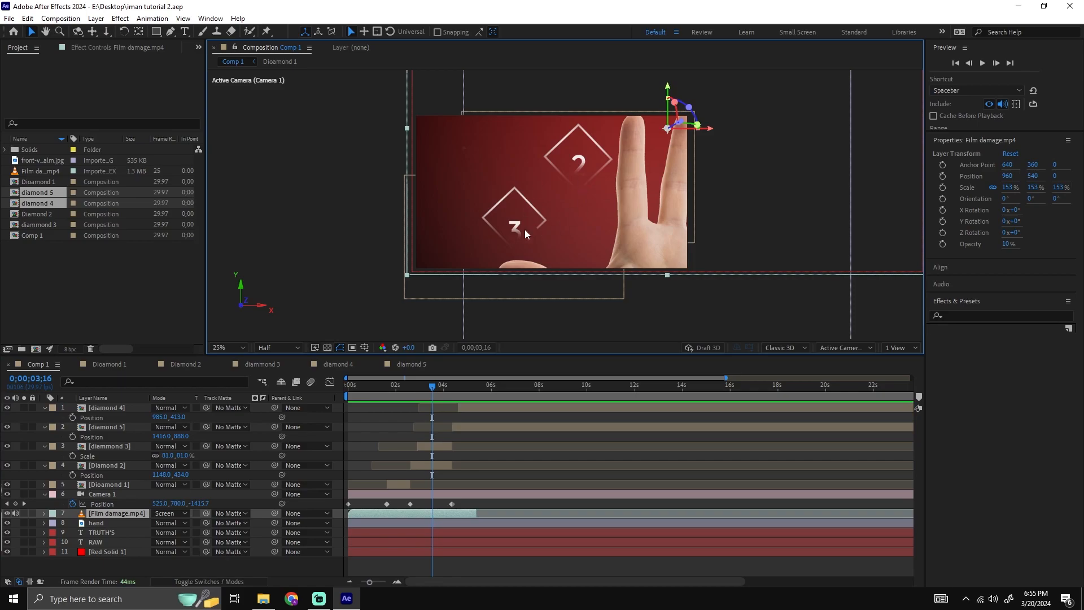
key(space)
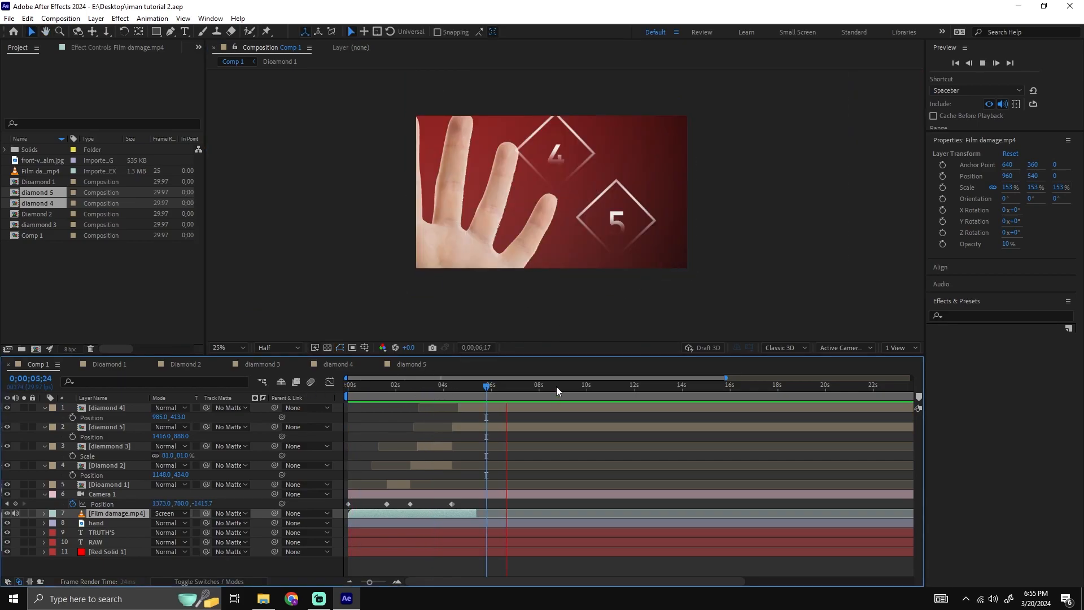
key(space)
click(468, 398)
drag(473, 398, 526, 397)
click(582, 239)
click(498, 450)
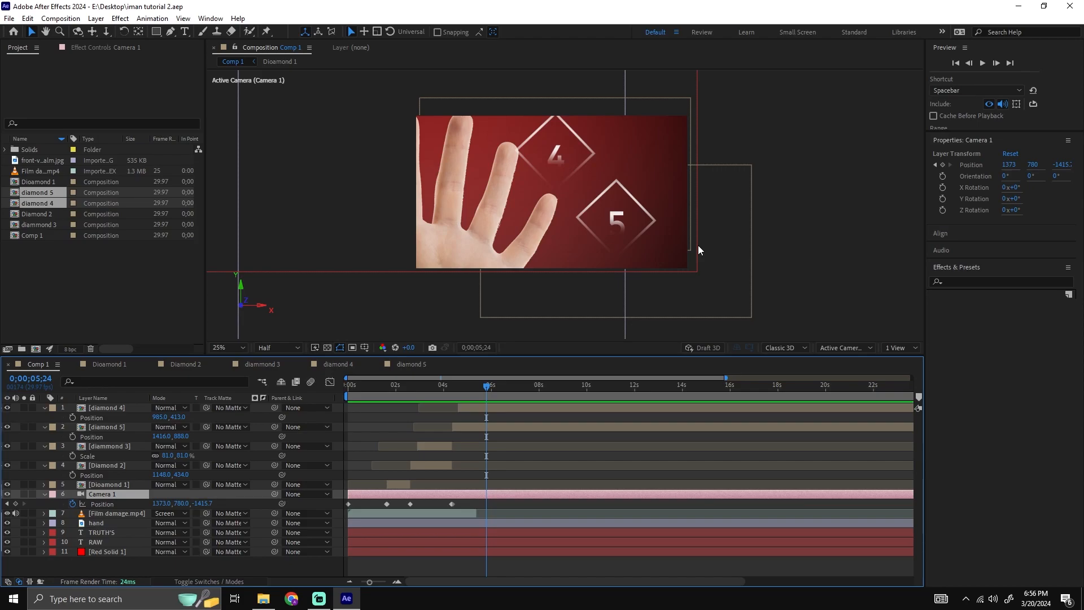
Preview all the camera moves between the diamonds, starting from 0;00;01;26.
drag(489, 385, 441, 385)
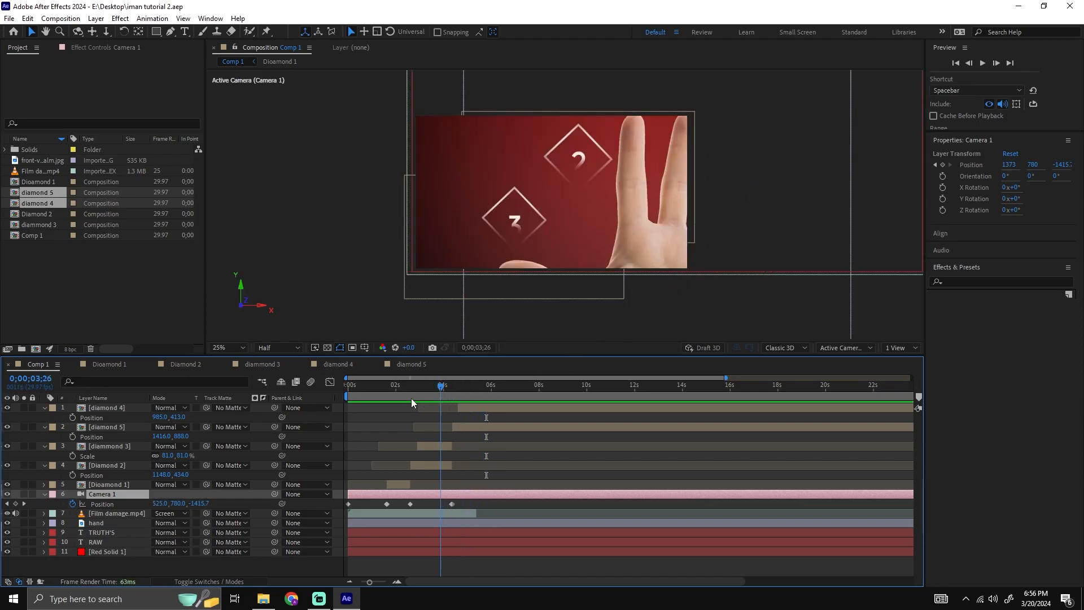
click(392, 395)
key(space)
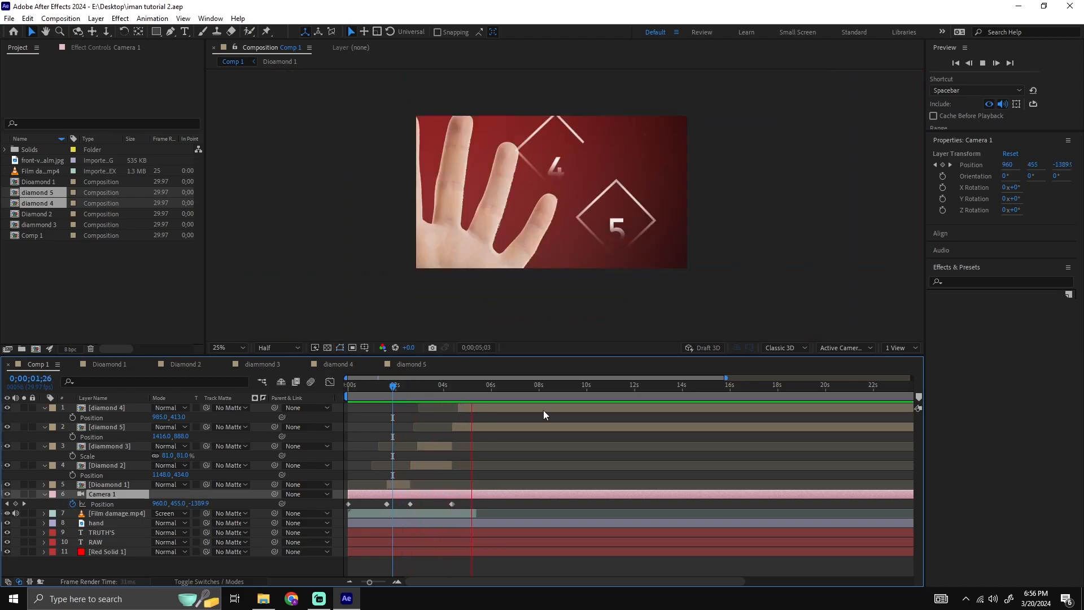
key(space)
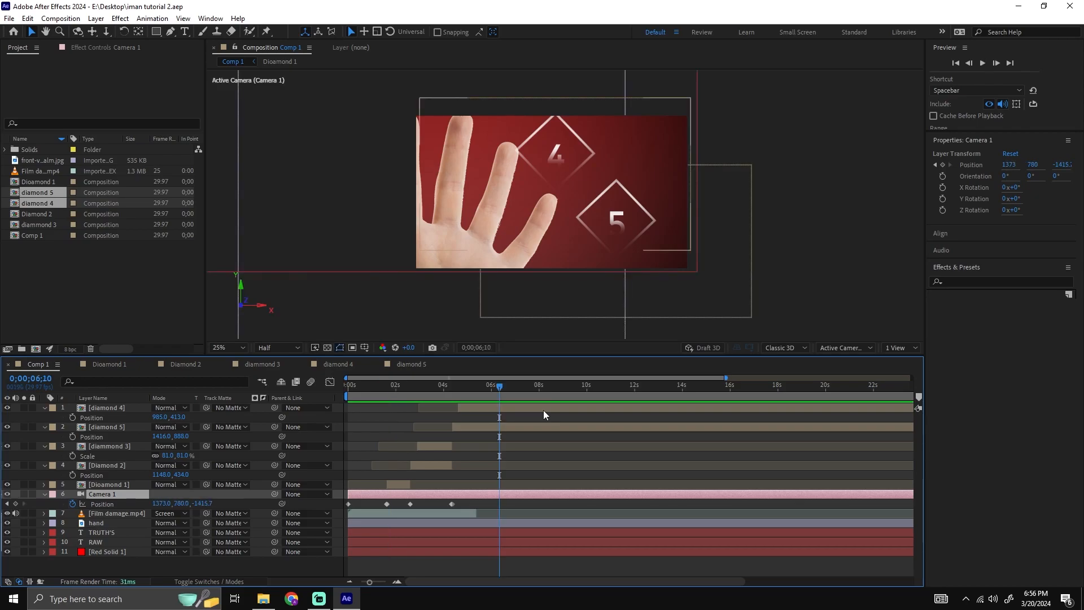